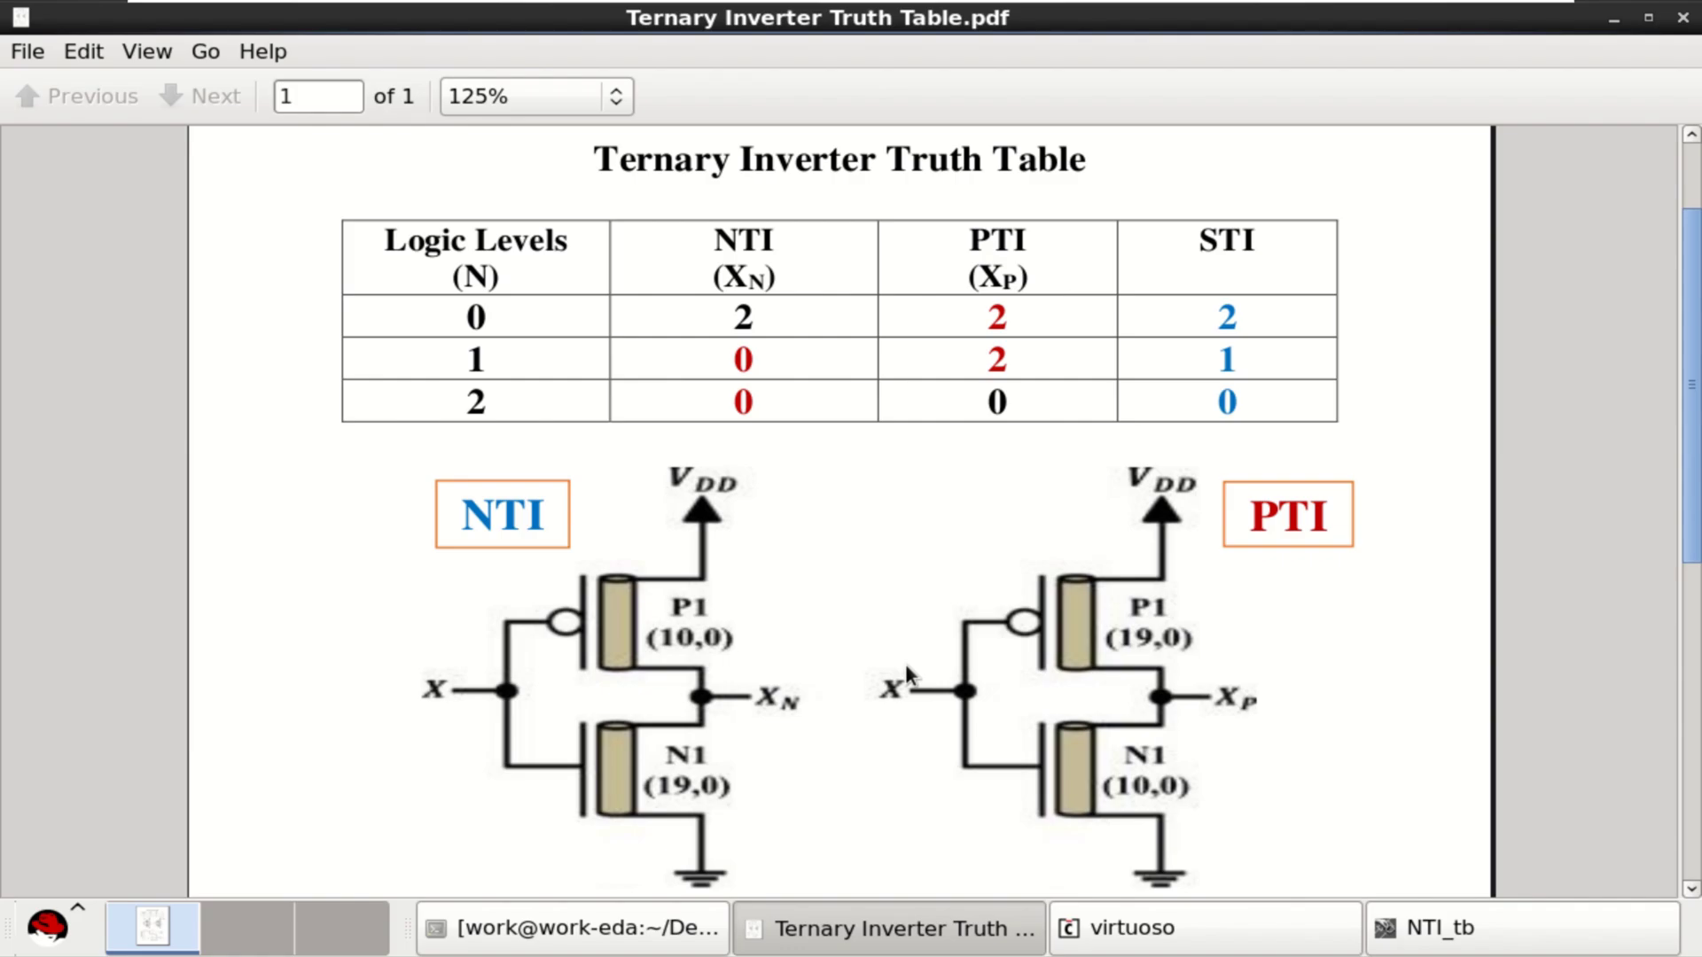
# Scroll the PDF down to the STI, PTI and NTI output-versus-input voltage graph
pyautogui.scroll(-10, 896, 603)
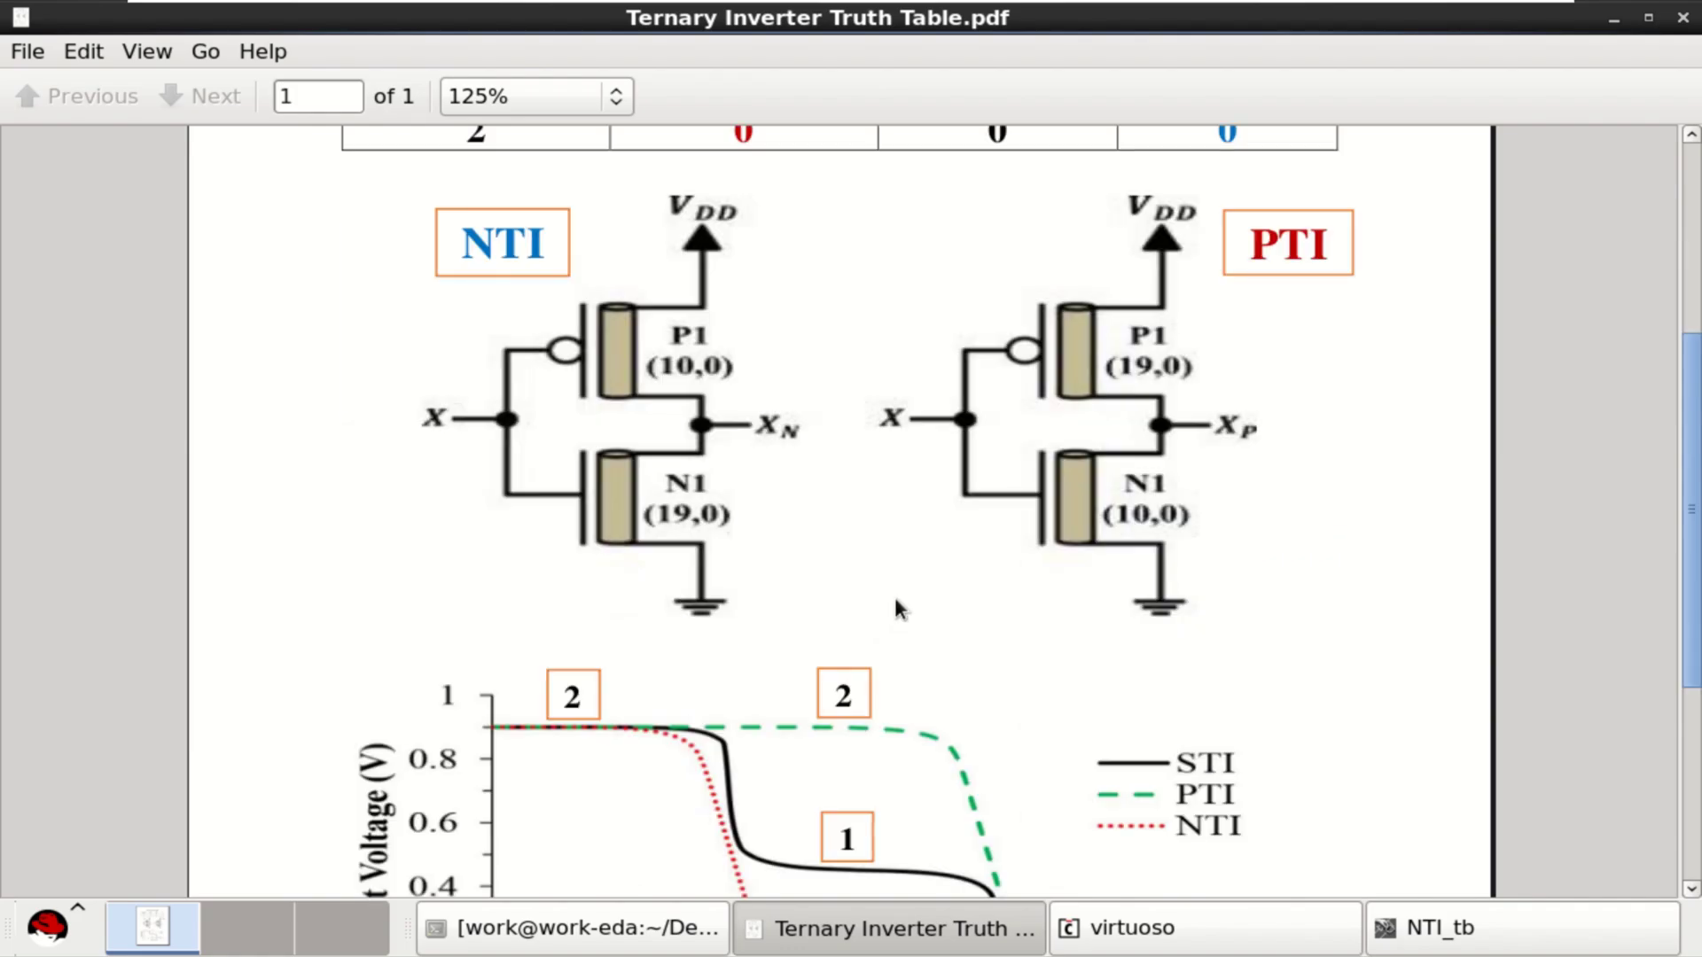
pyautogui.scroll(-3, 1070, 554)
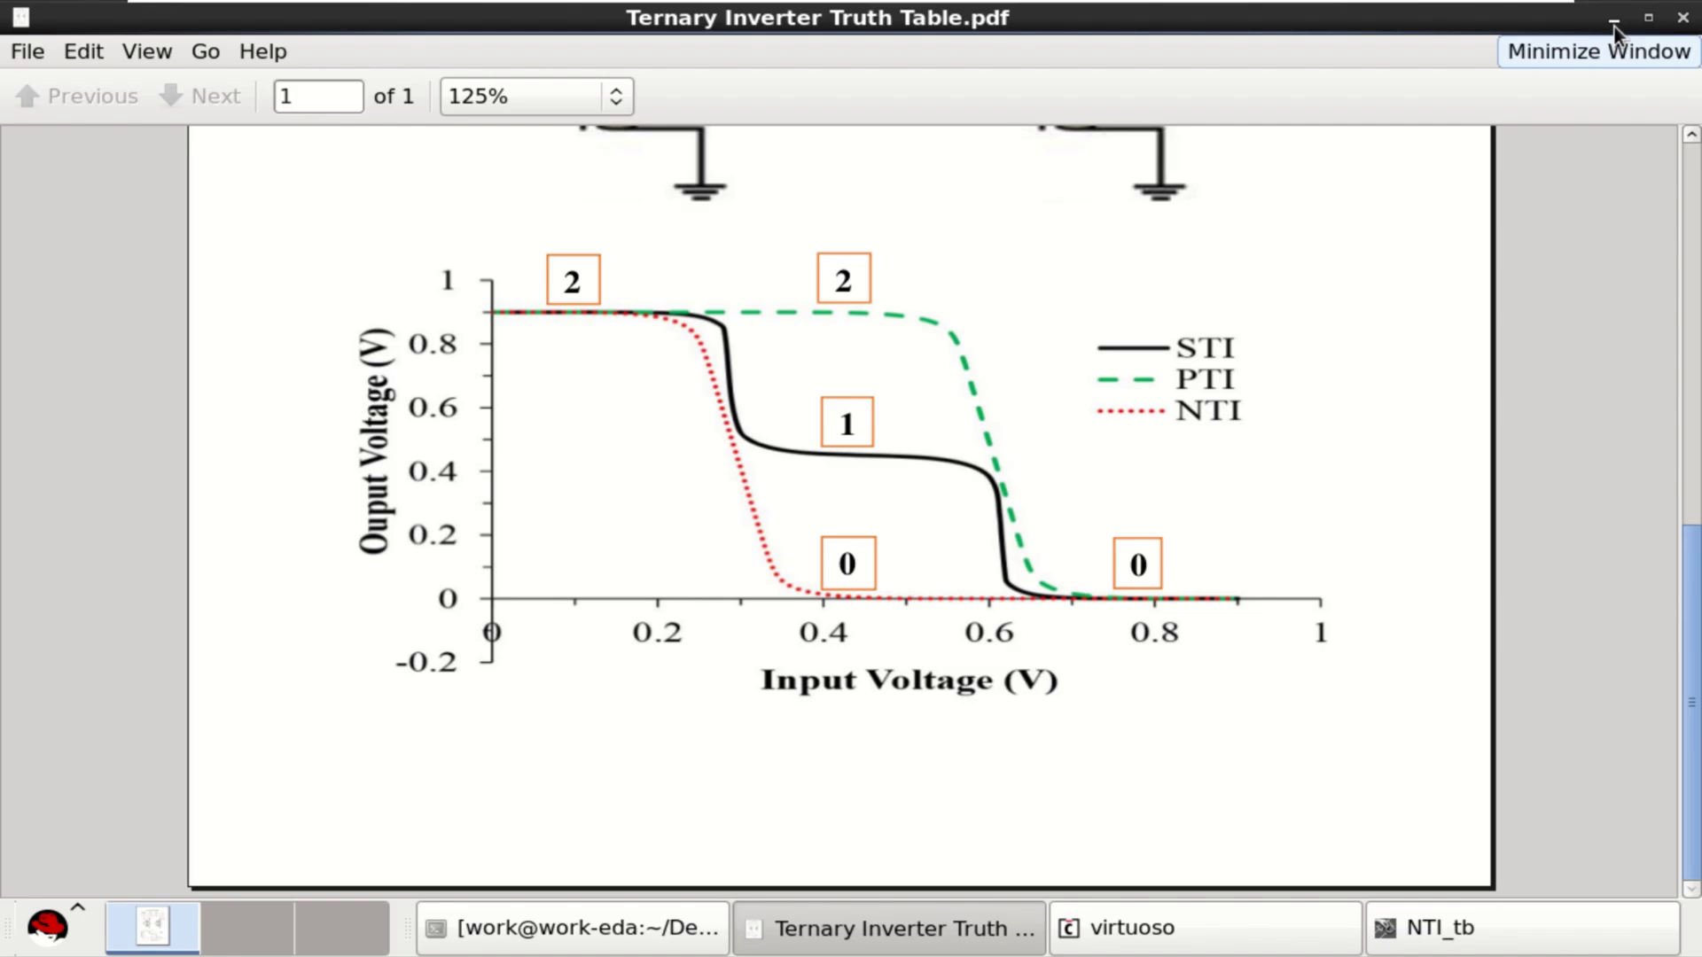
# Hide the PDF and log windows, then review the NTI PCNFET's veriloga parameters
pyautogui.click(1614, 24)
pyautogui.click(1341, 609)
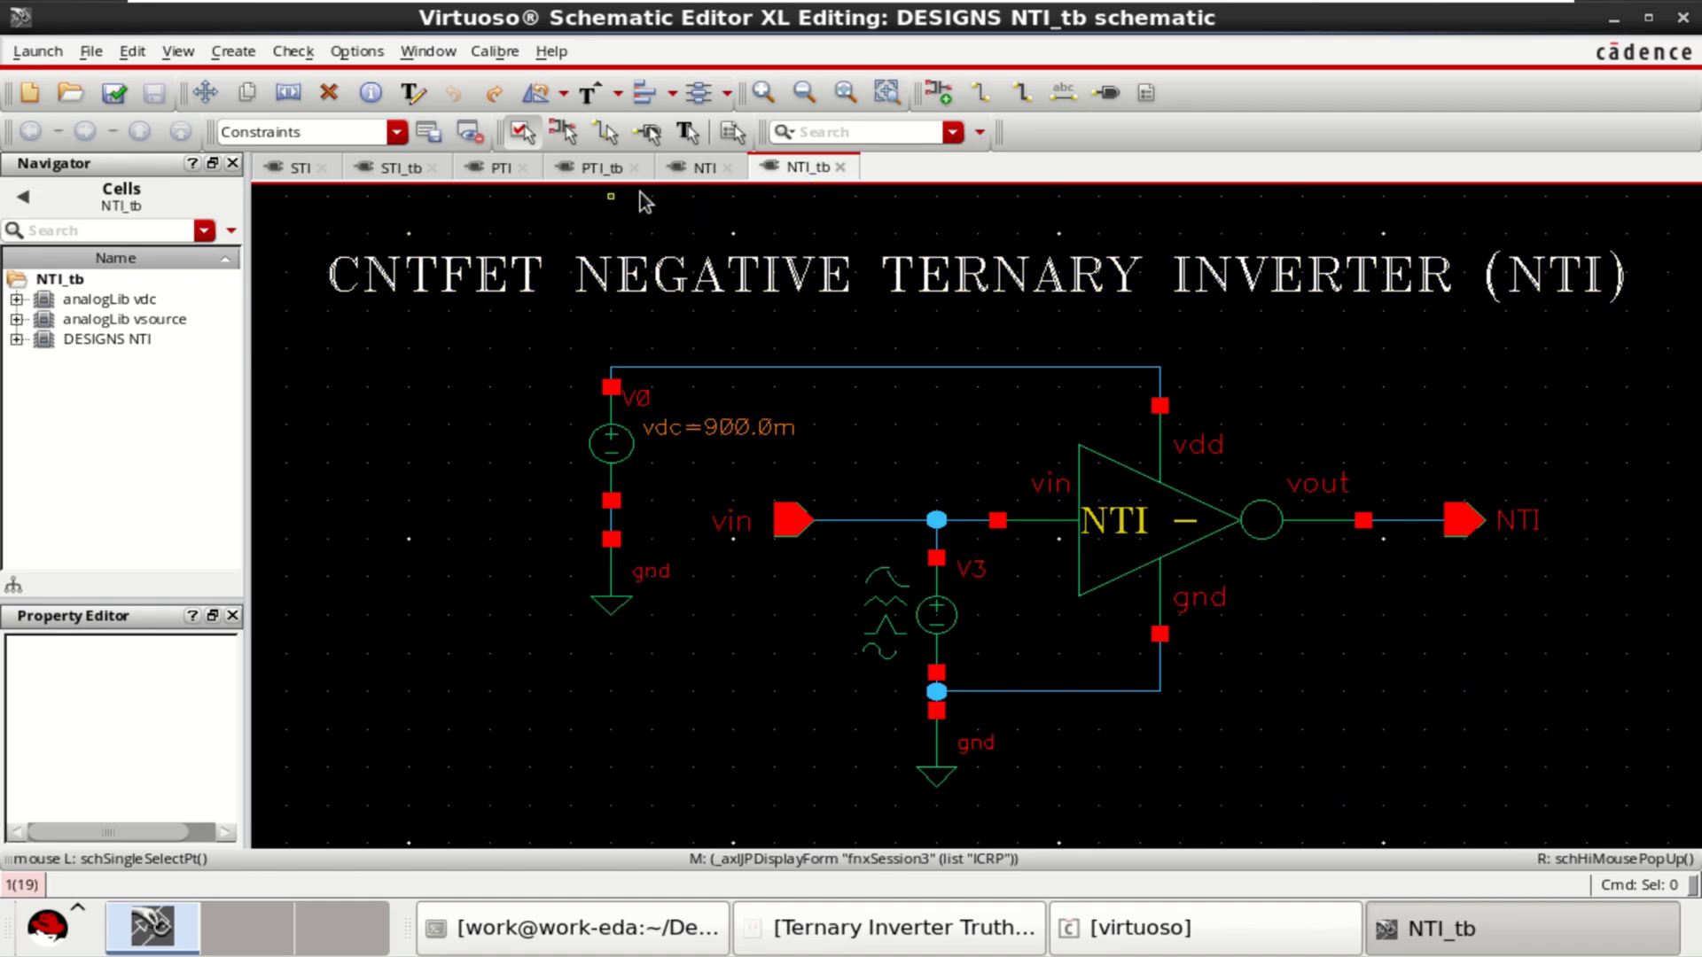
pyautogui.click(705, 167)
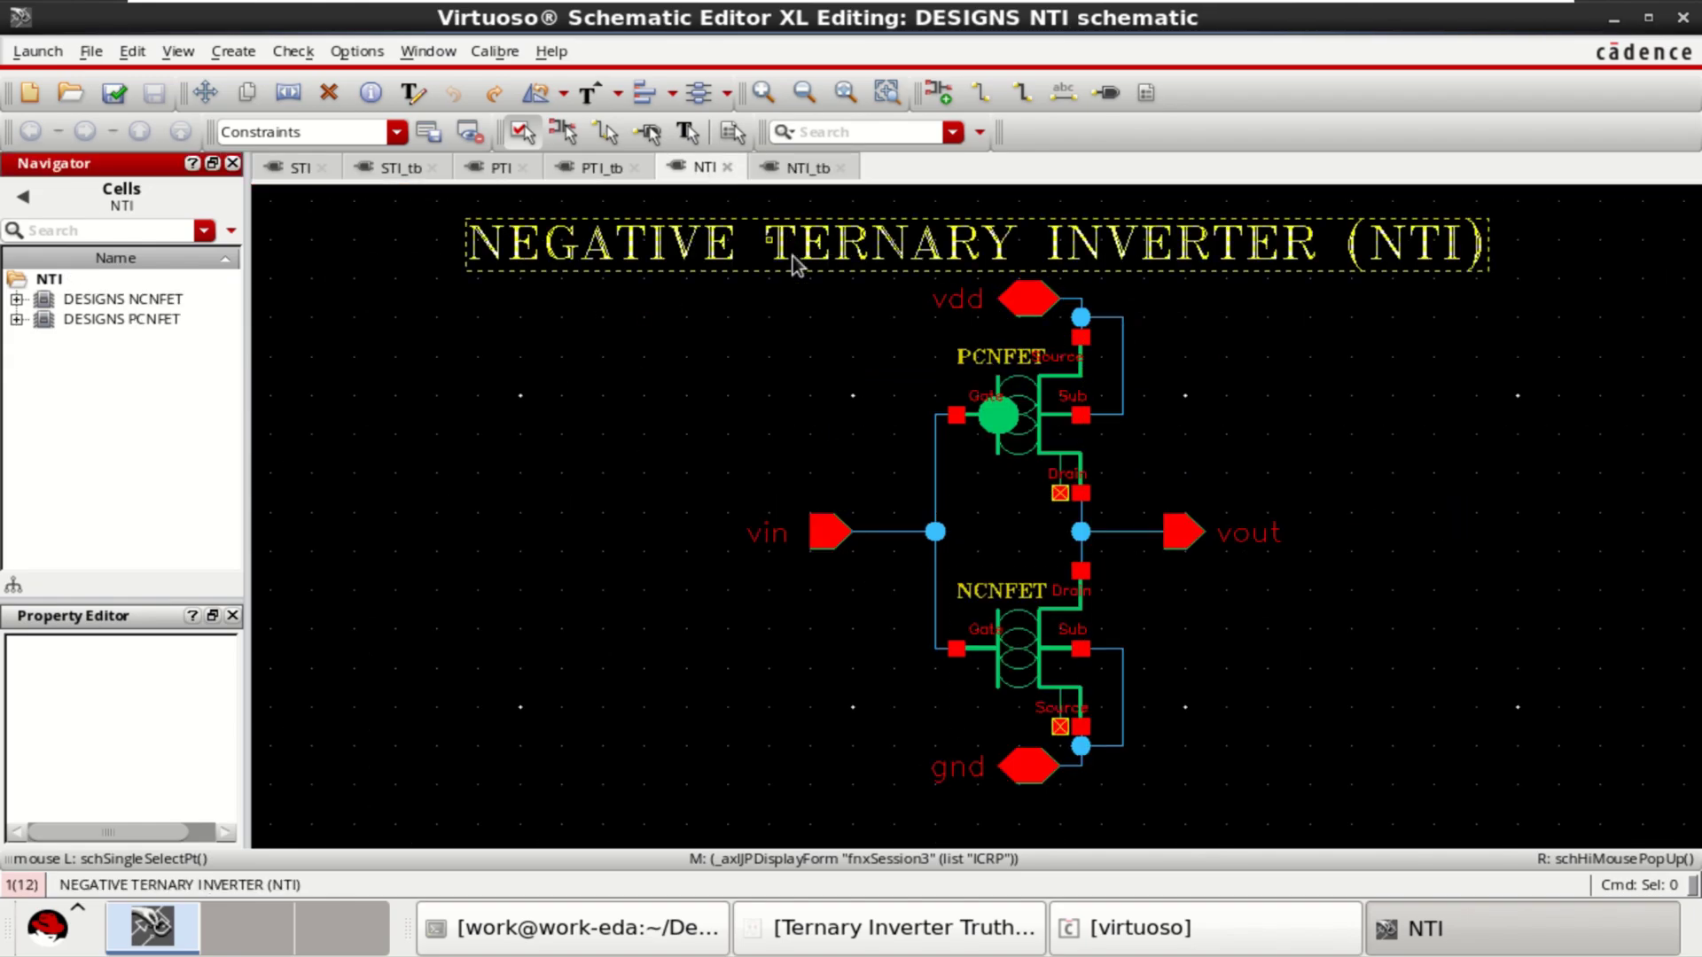
pyautogui.click(1013, 436)
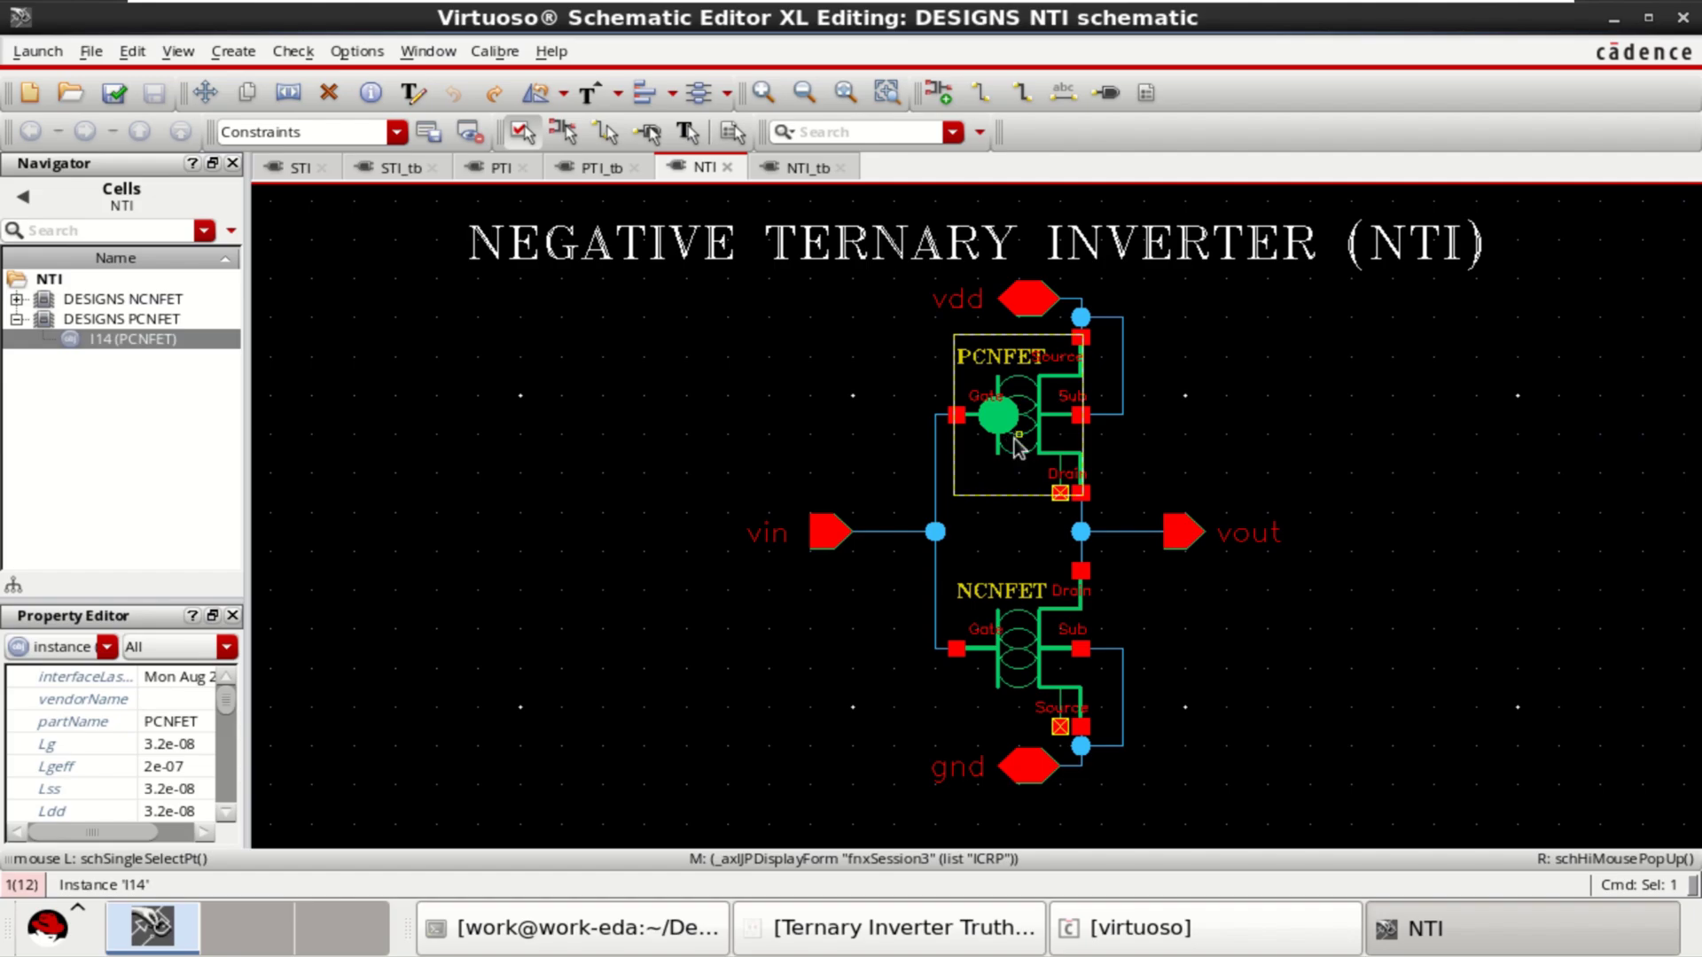
pyautogui.press('q')
pyautogui.click(836, 556)
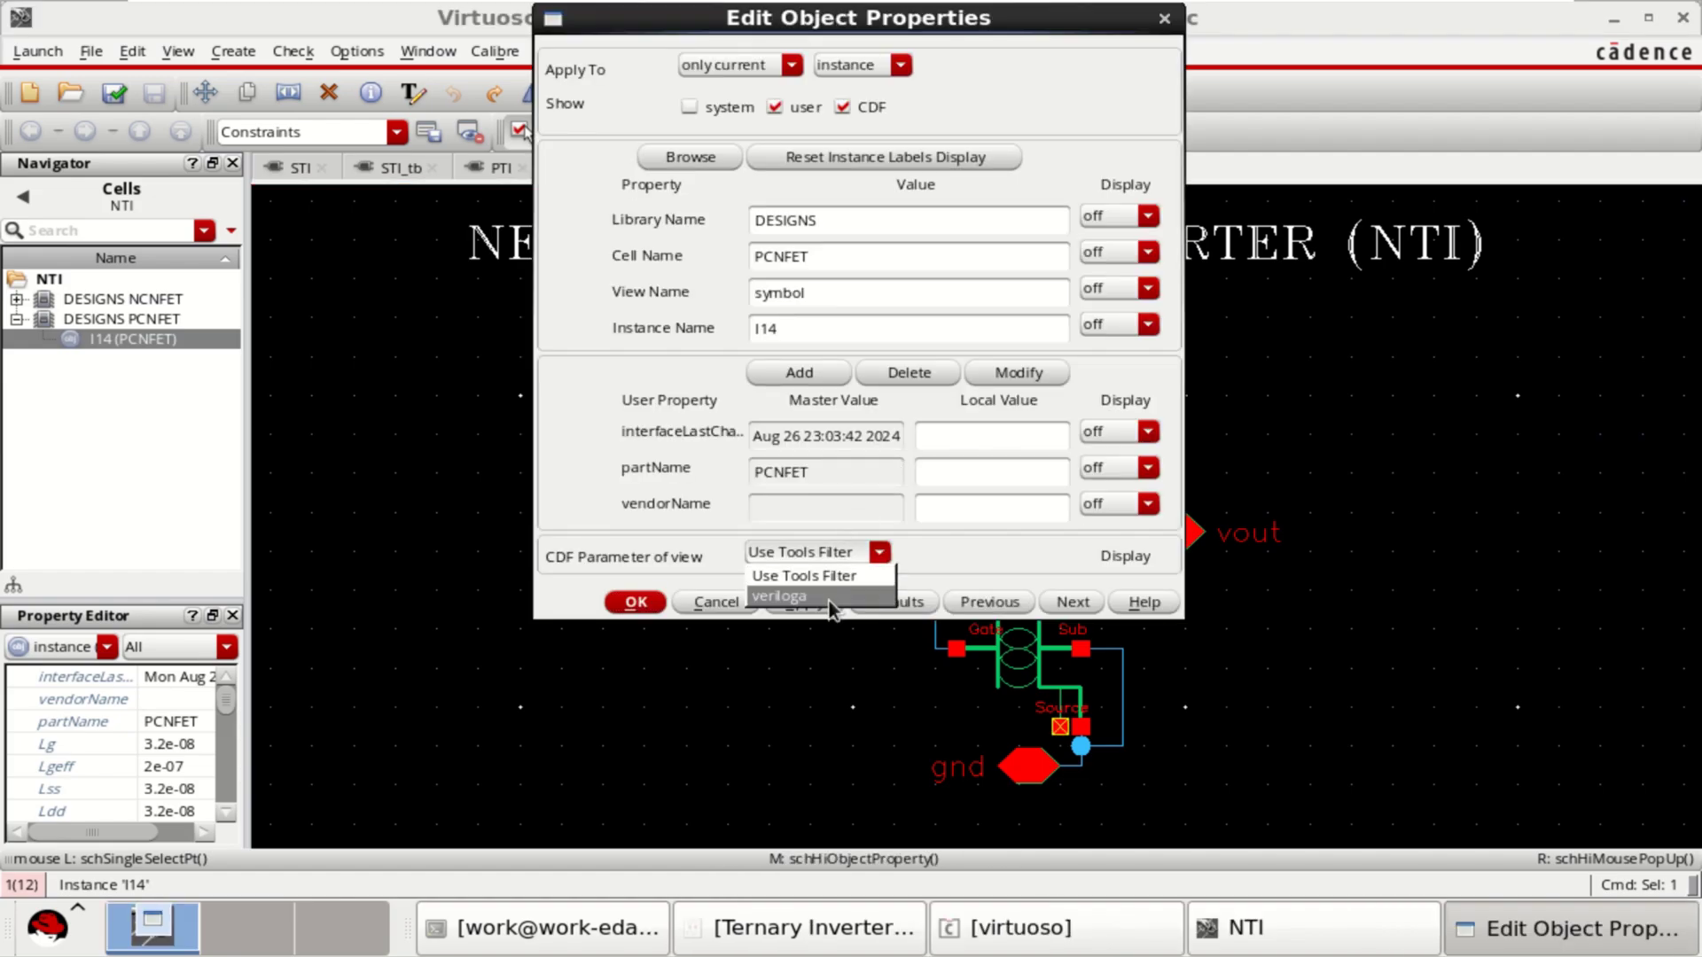
pyautogui.click(833, 585)
pyautogui.scroll(-5, 862, 643)
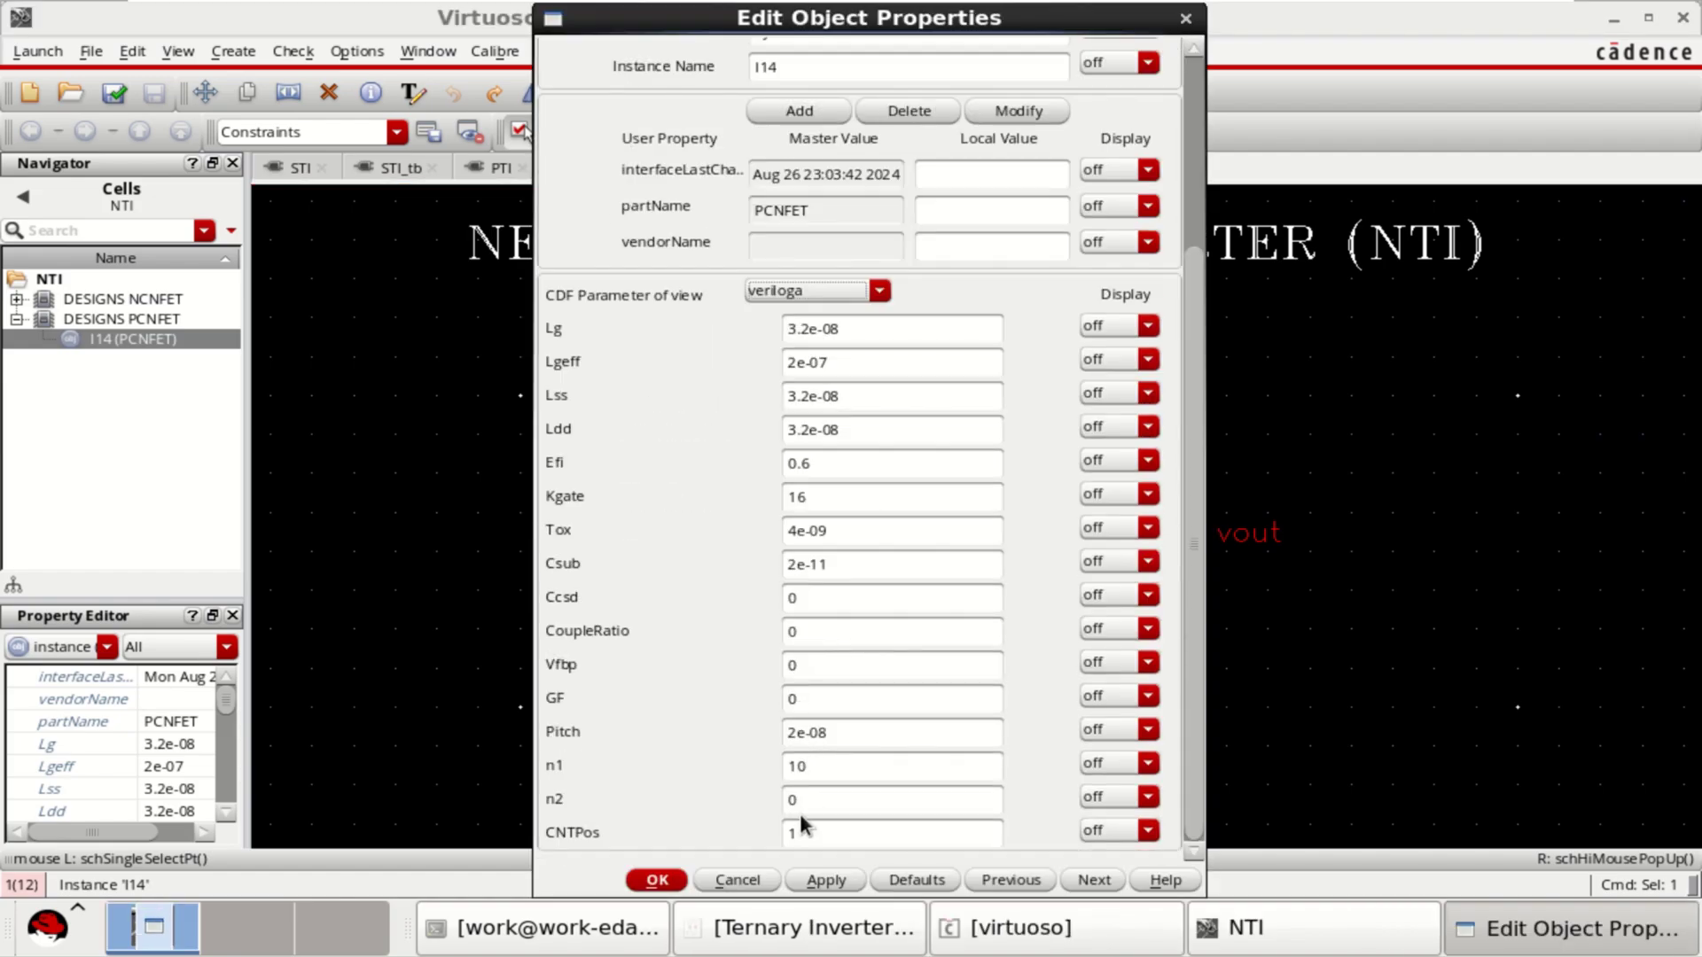
pyautogui.click(657, 880)
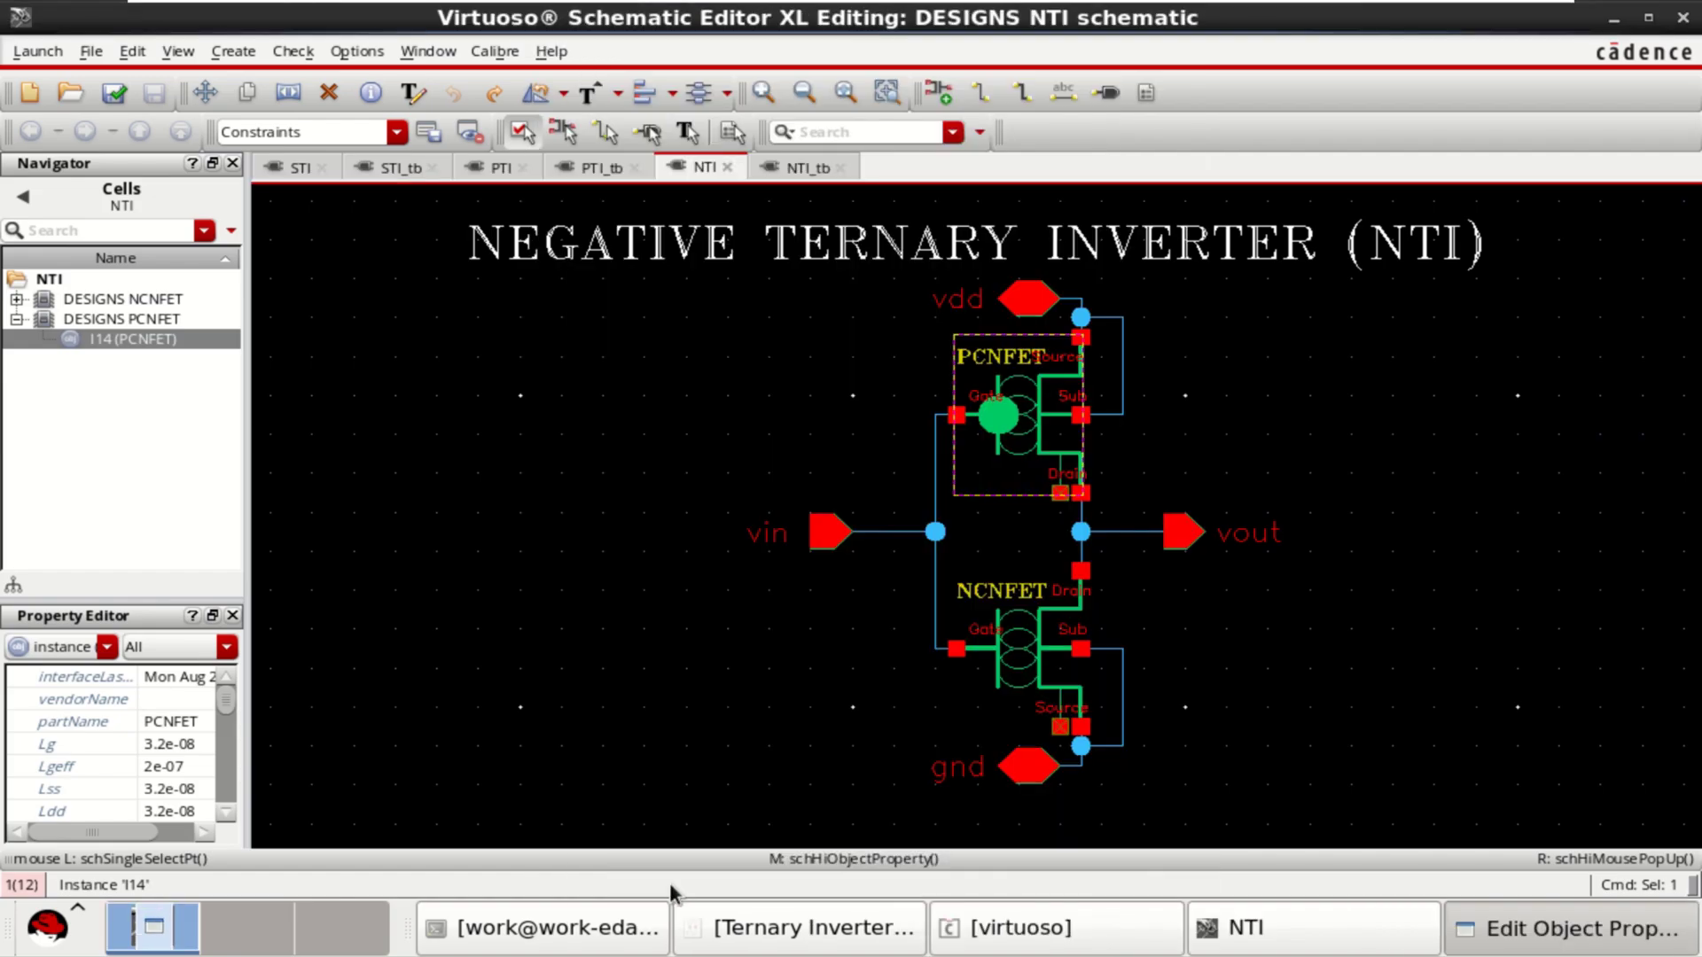
# Review the veriloga parameters of the NTI schematic's NCNFET transistor
pyautogui.click(1039, 635)
pyautogui.press('q')
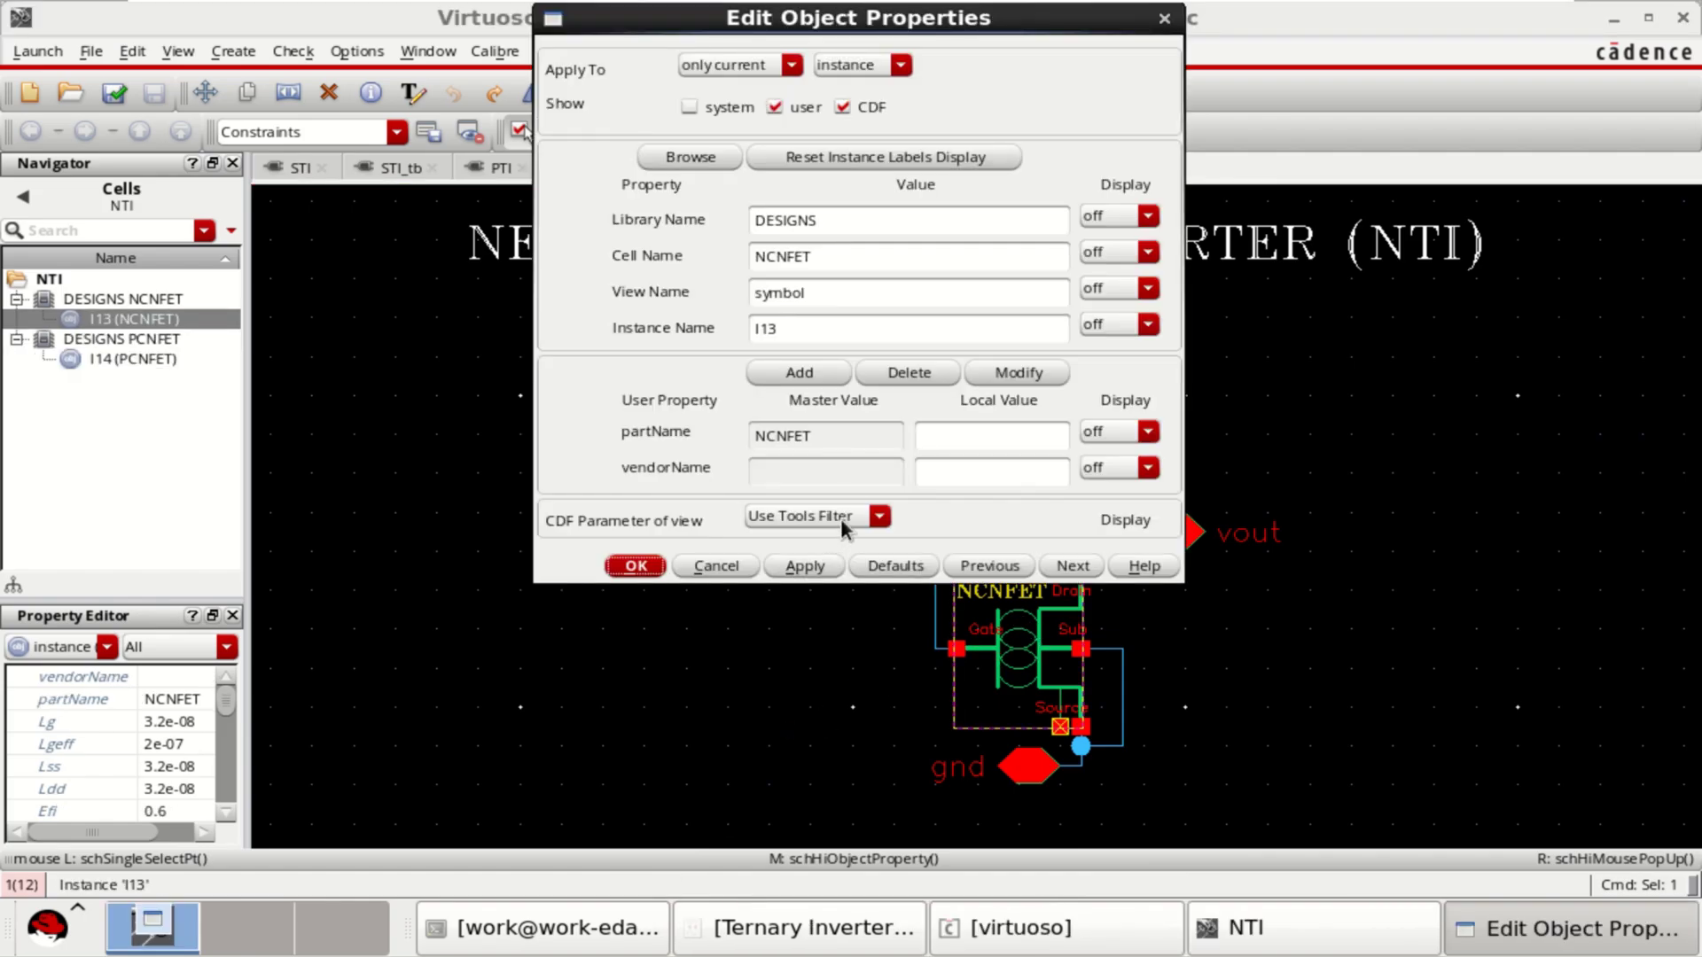
pyautogui.click(843, 518)
pyautogui.click(829, 545)
pyautogui.scroll(-4, 866, 672)
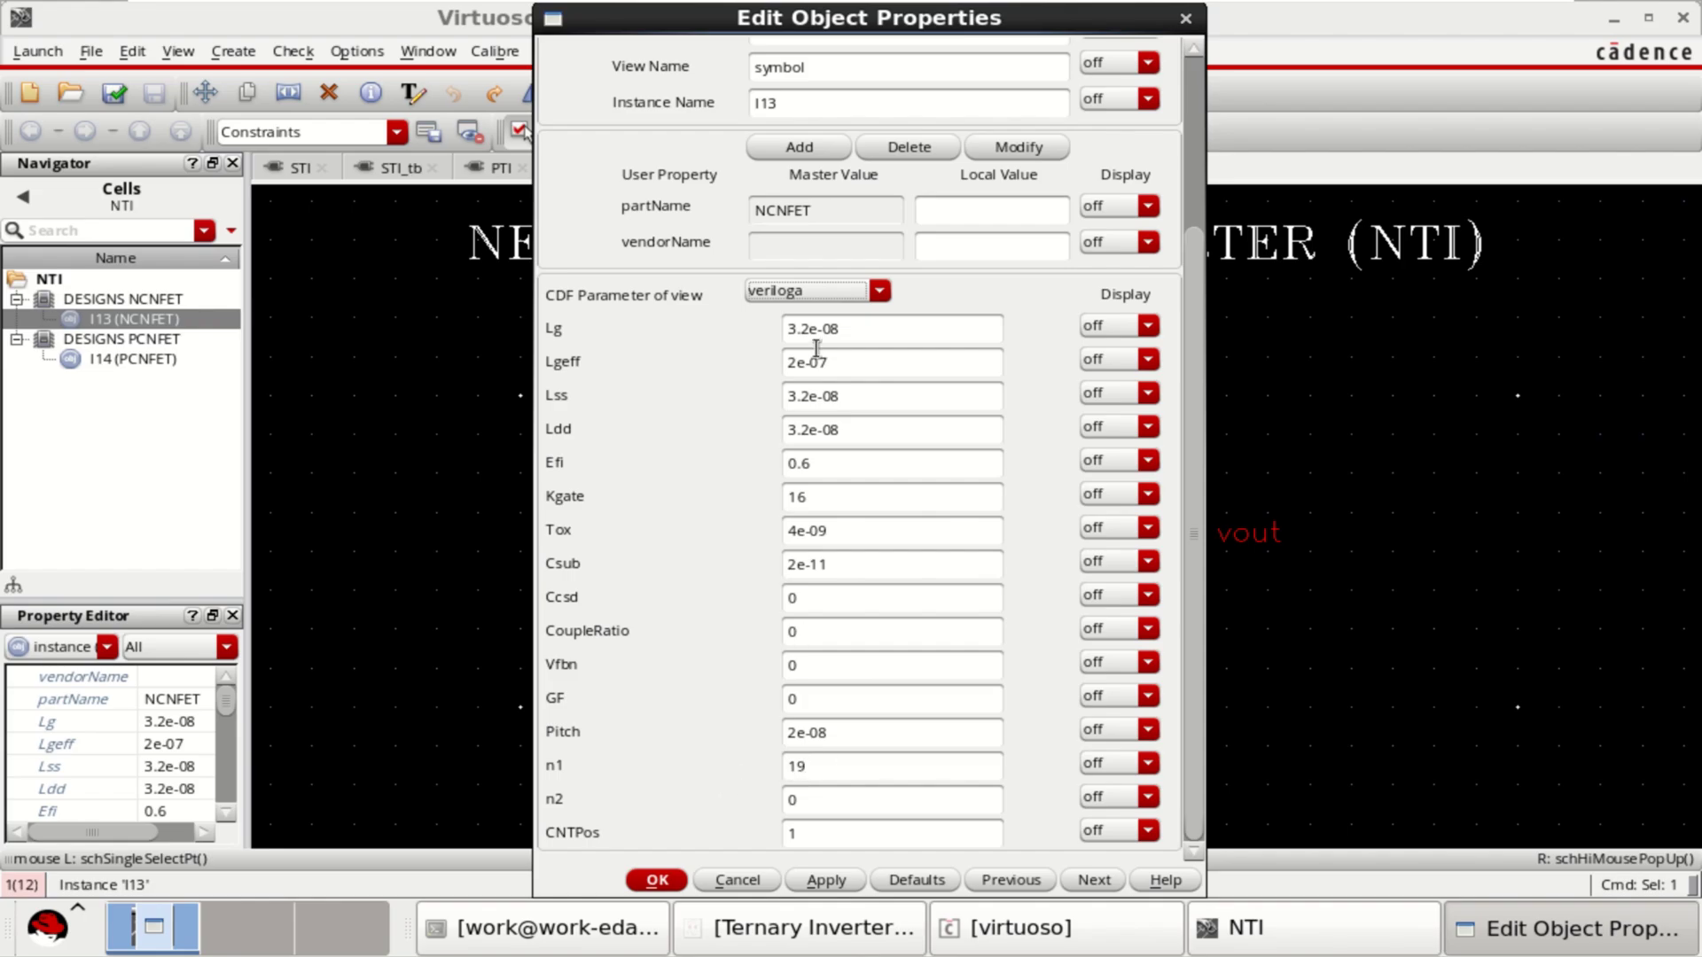
pyautogui.click(667, 881)
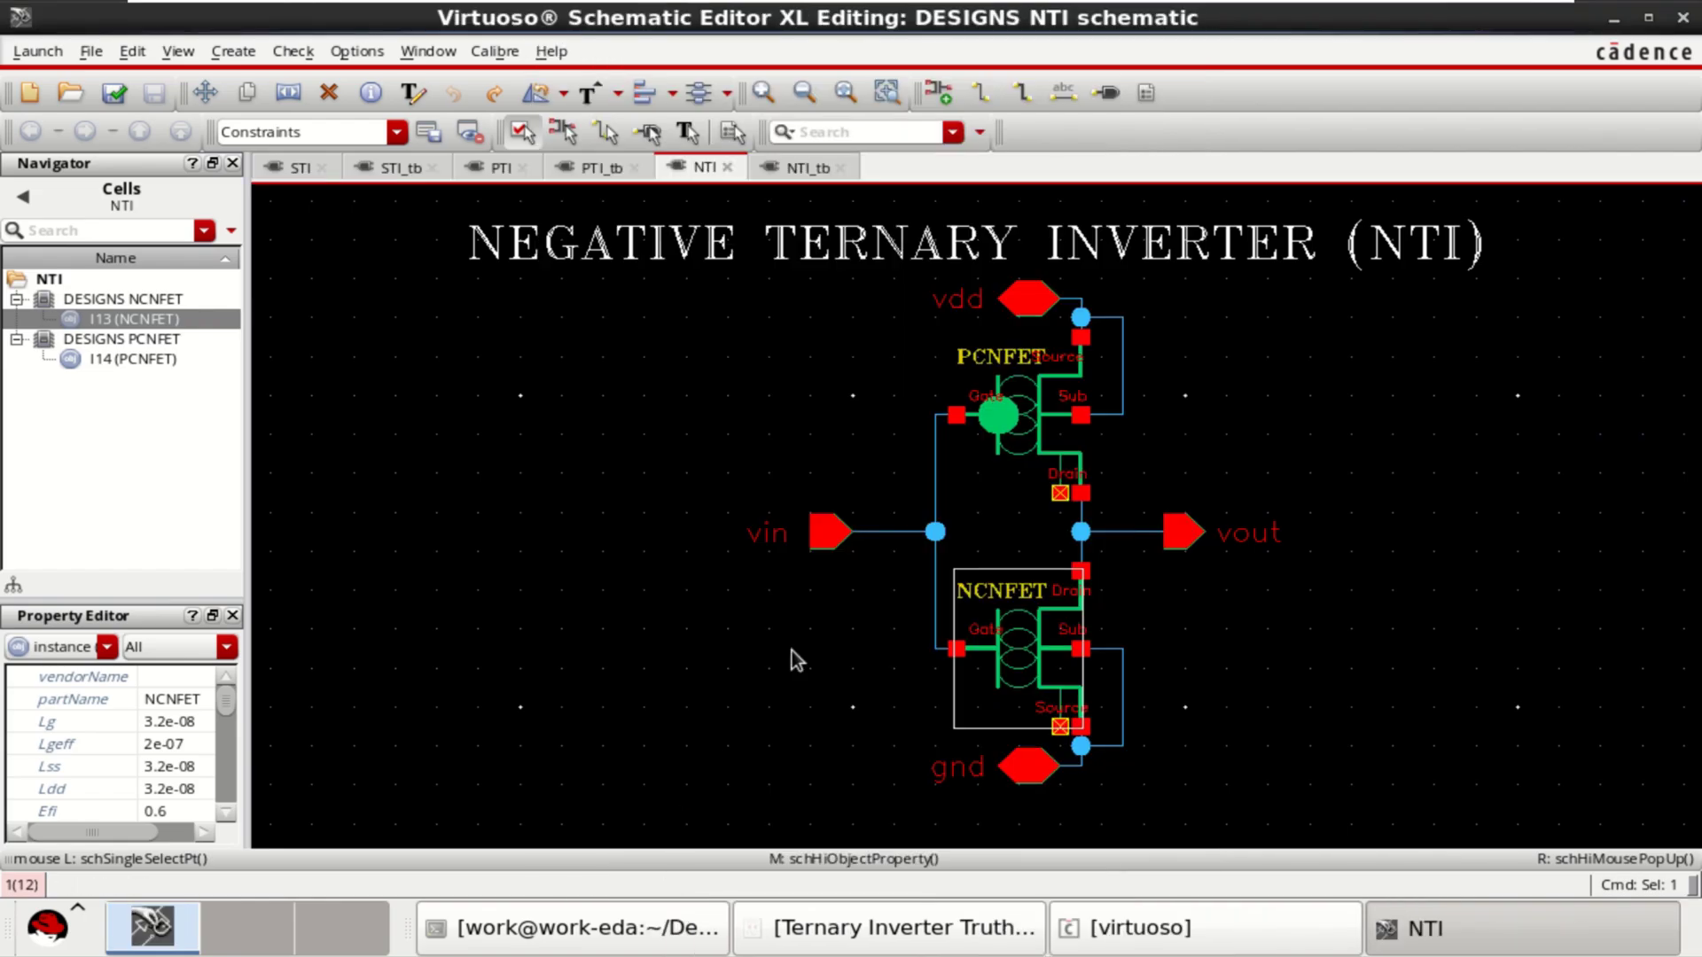
# Browse the PTI_tb, PTI, STI_tb and STI schematics in turn, ending on STI
pyautogui.click(603, 167)
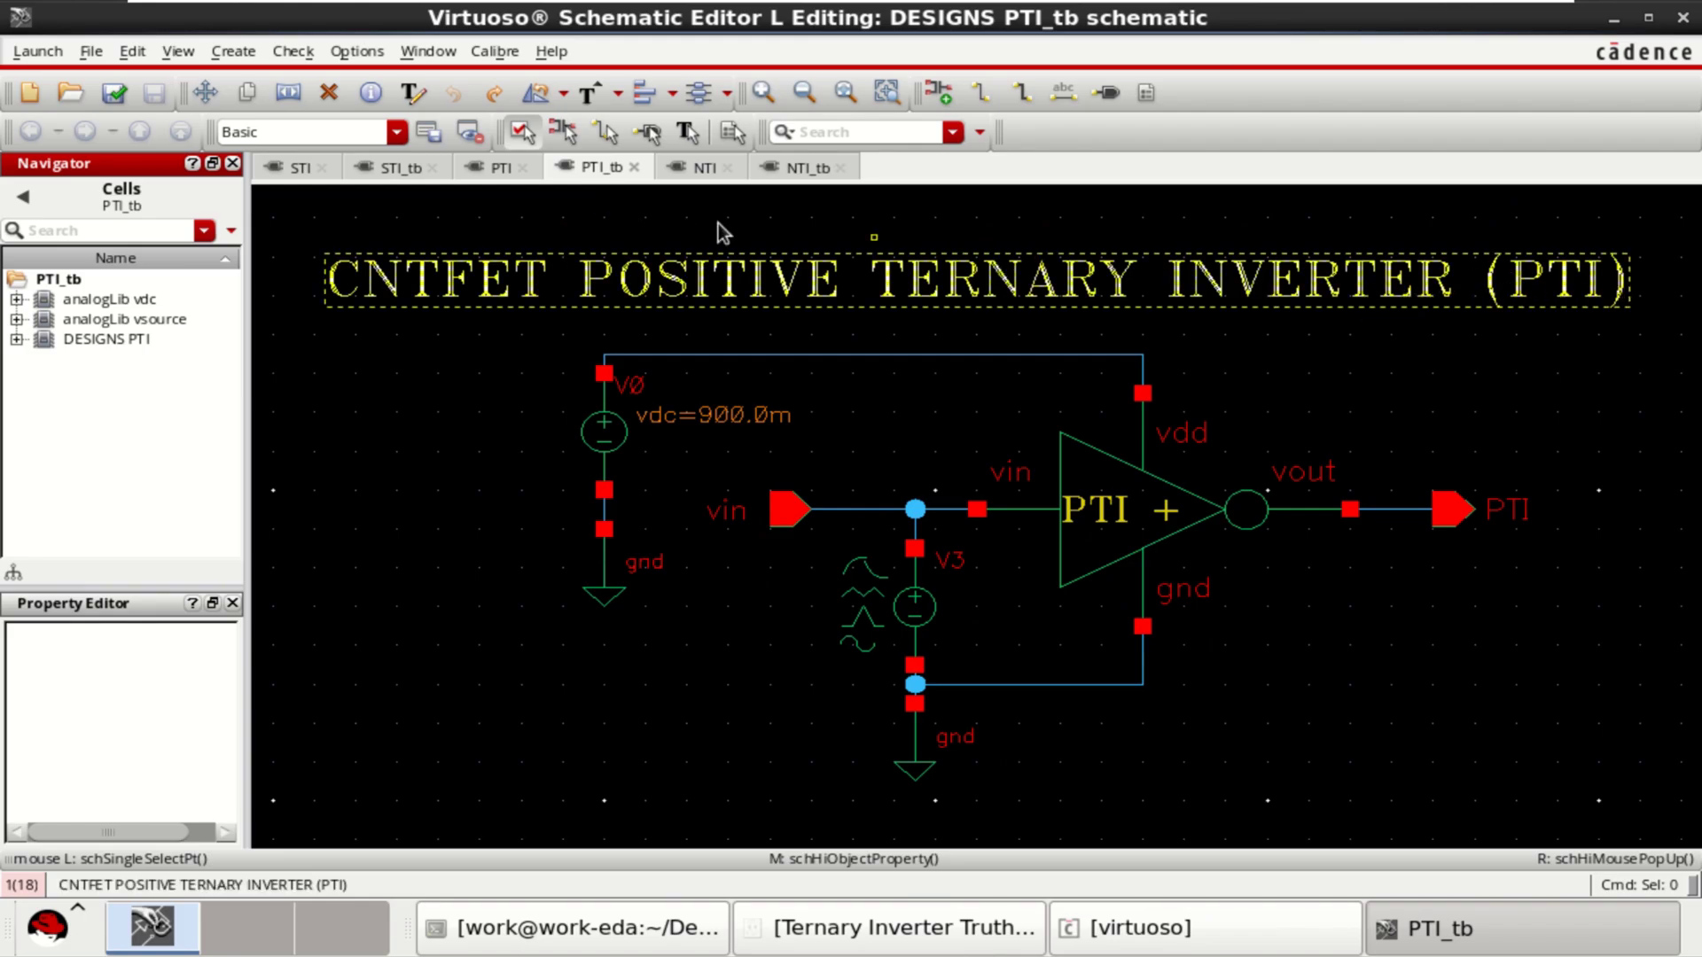
pyautogui.click(489, 168)
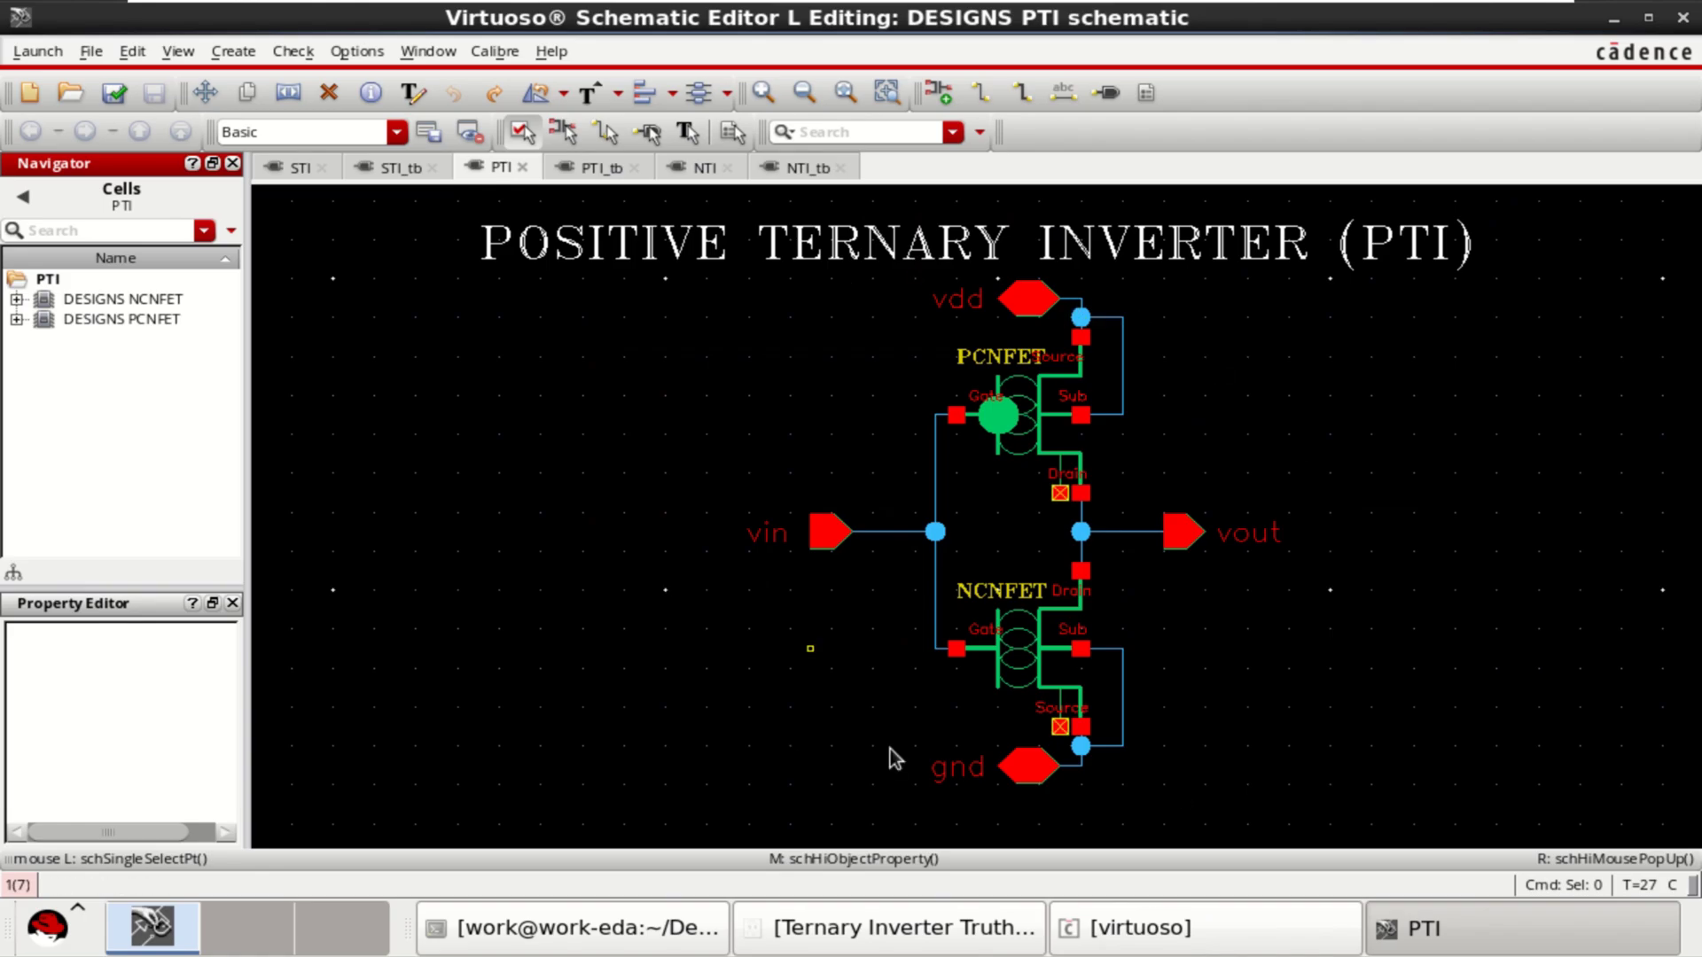
pyautogui.click(397, 169)
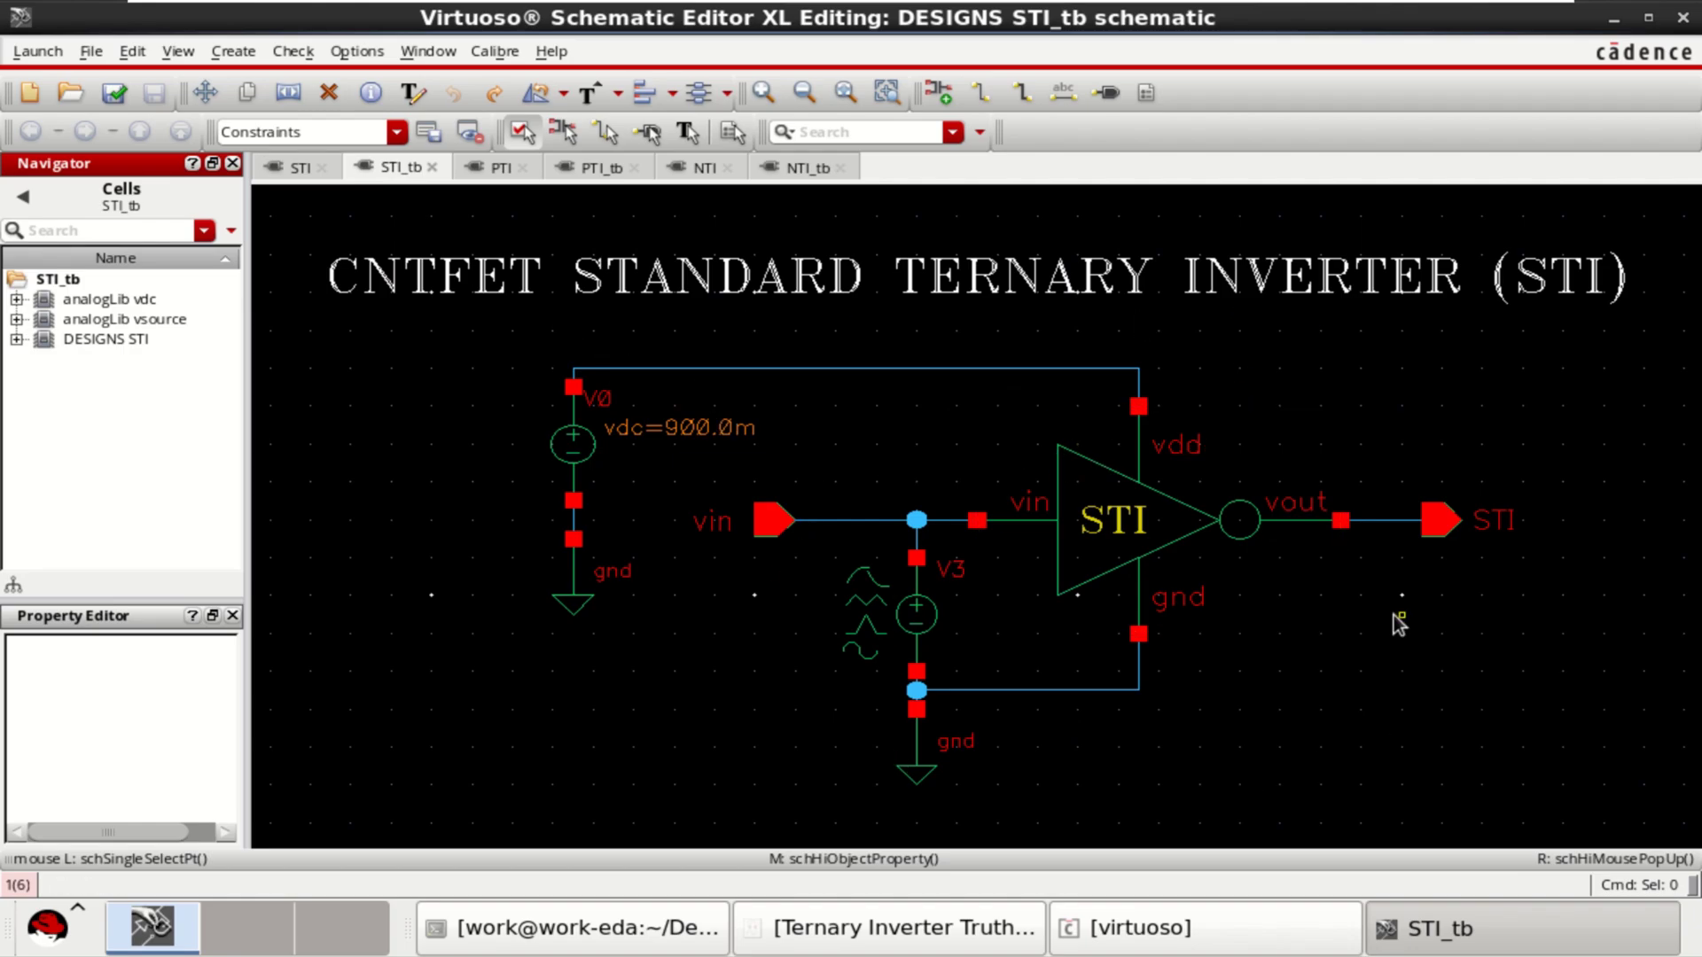
pyautogui.click(296, 173)
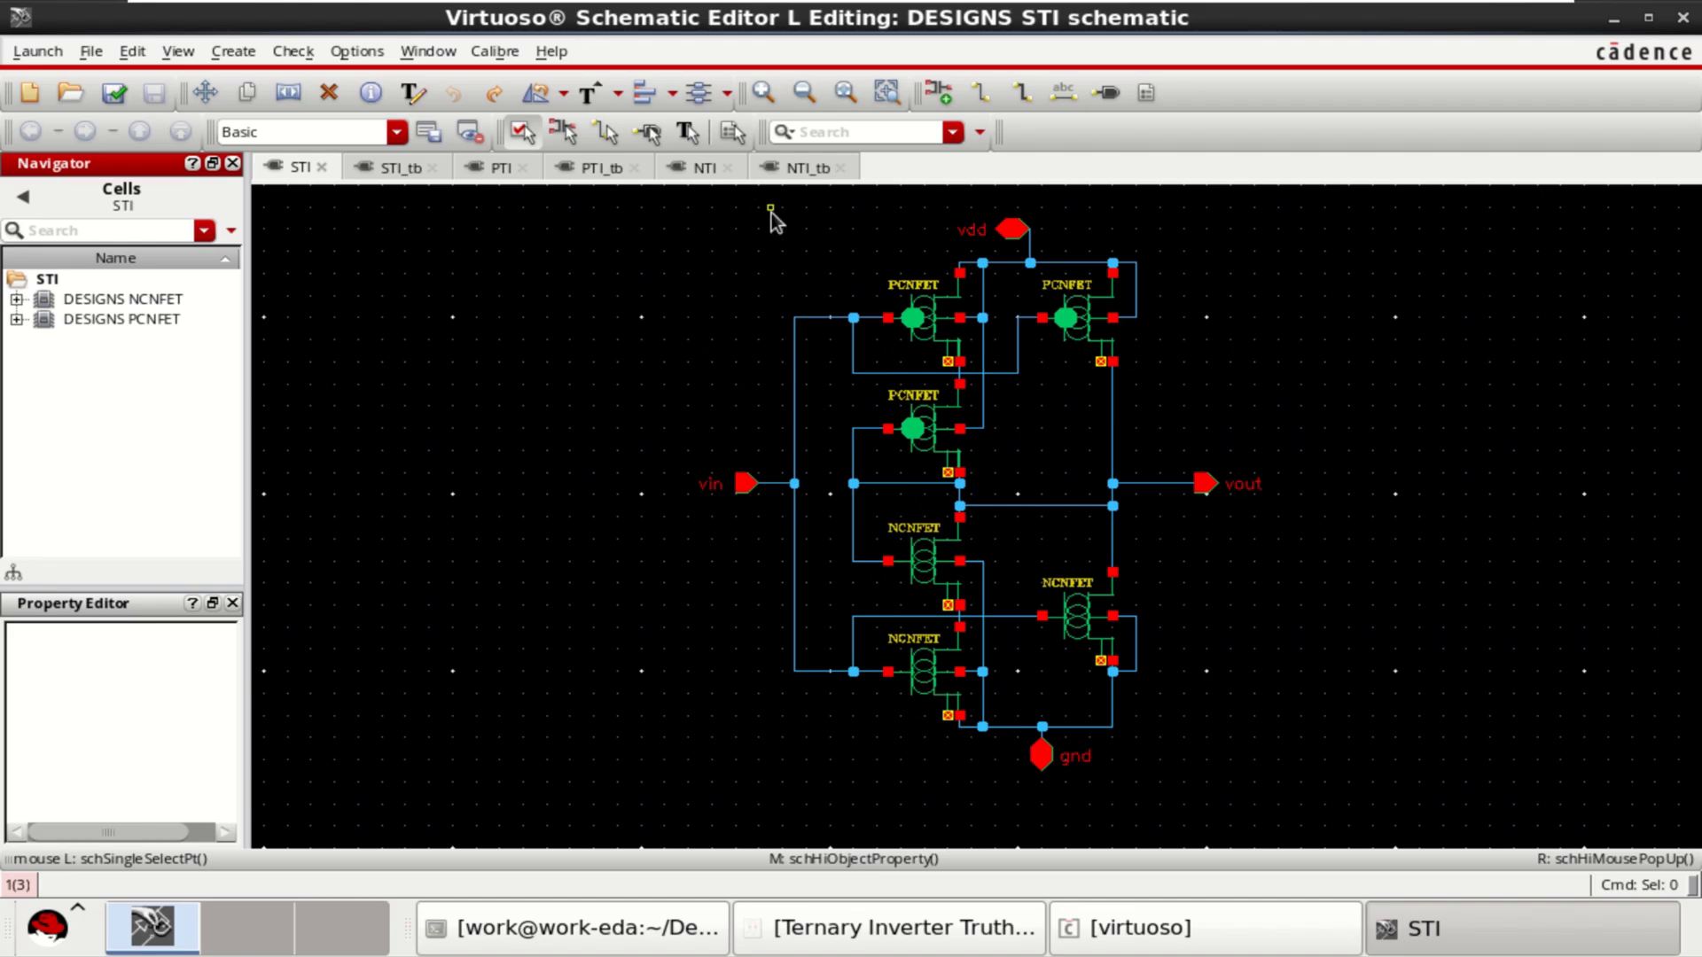
# Launch ADE Assembler as a new view with cell name NEWTEST and open it
pyautogui.click(40, 52)
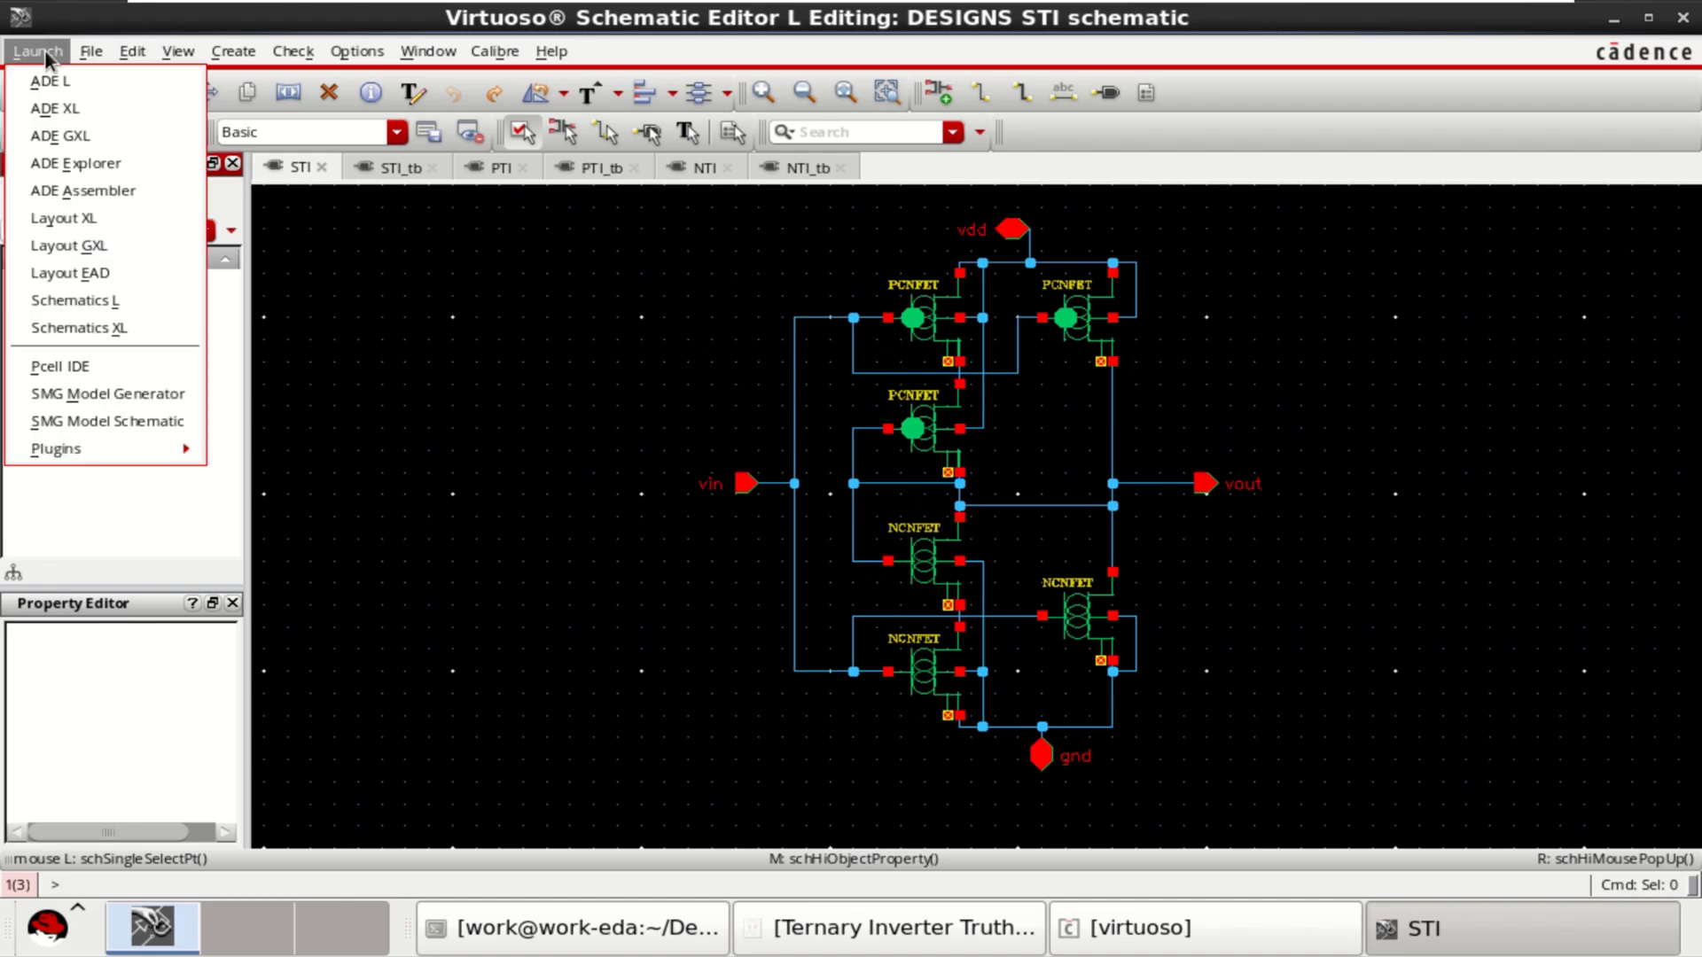
pyautogui.click(131, 190)
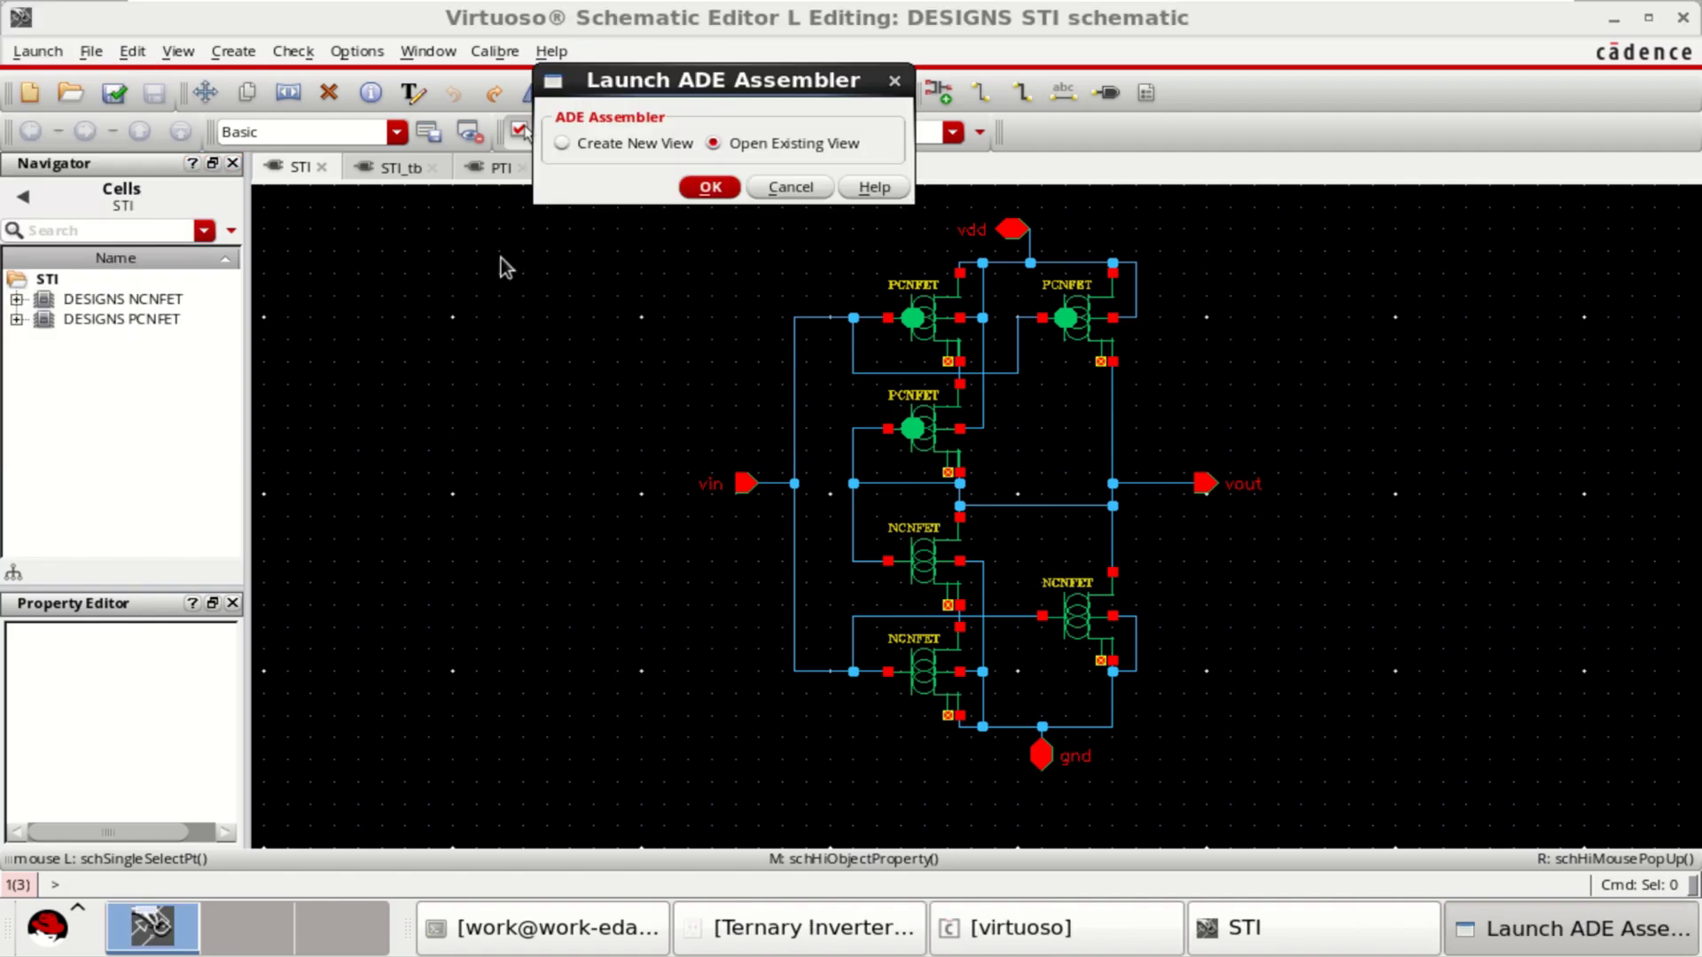
pyautogui.click(628, 144)
pyautogui.click(710, 187)
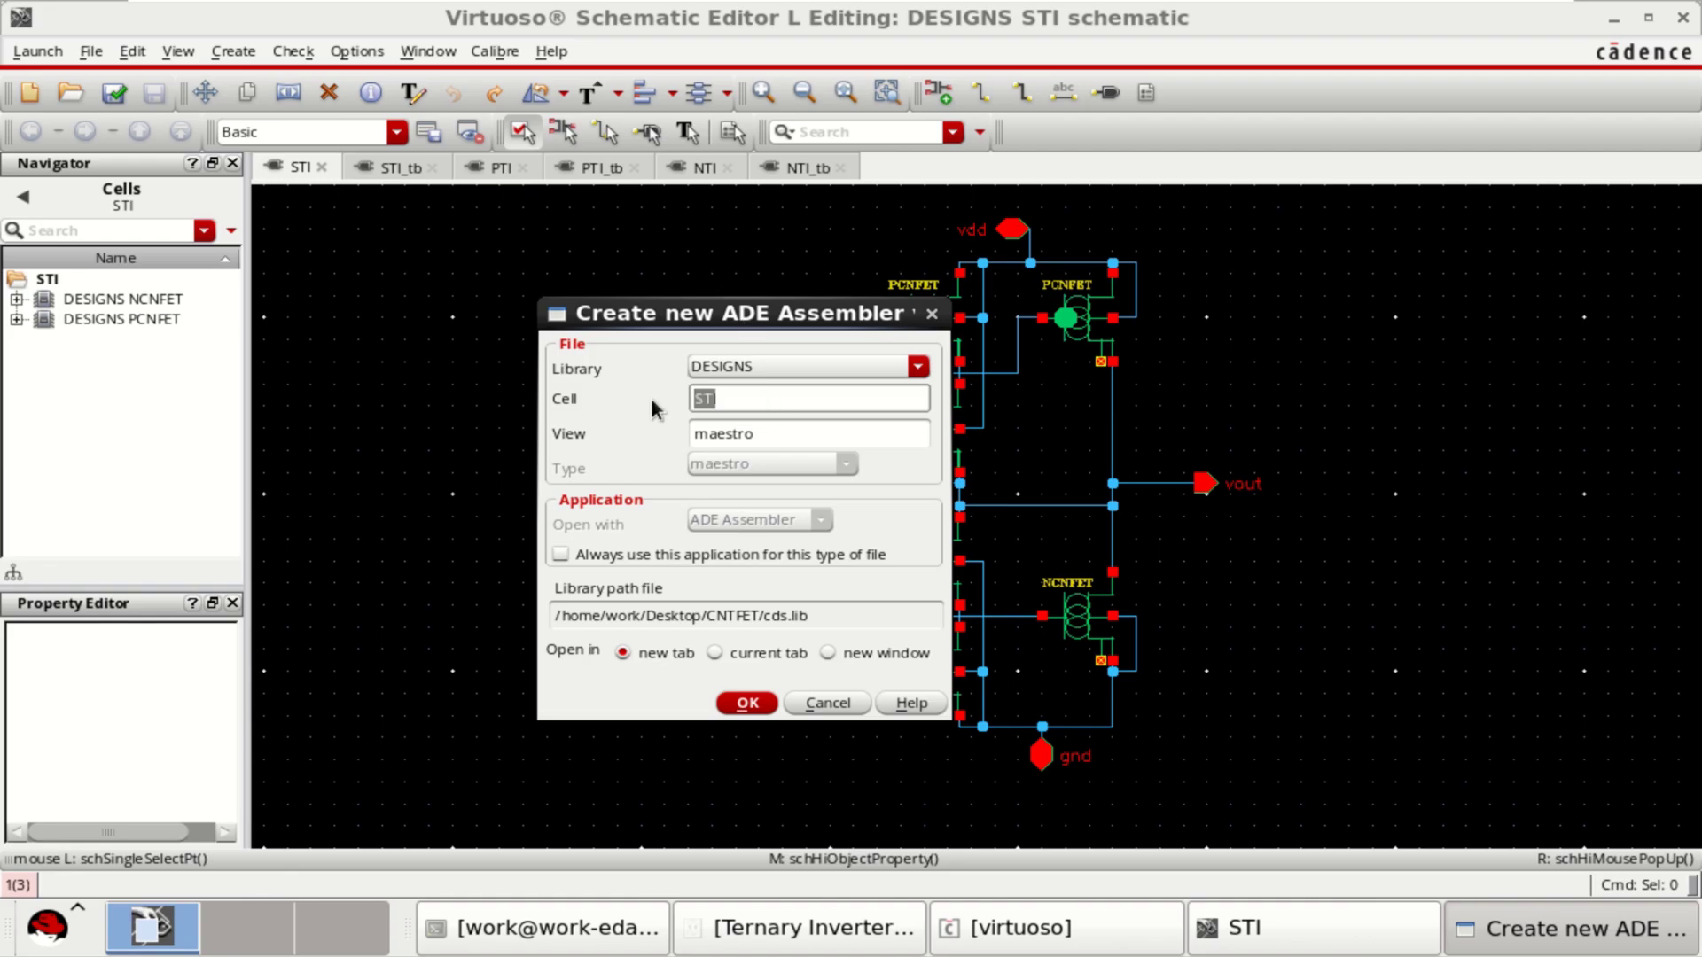
pyautogui.write('NEWTEST')
pyautogui.click(745, 703)
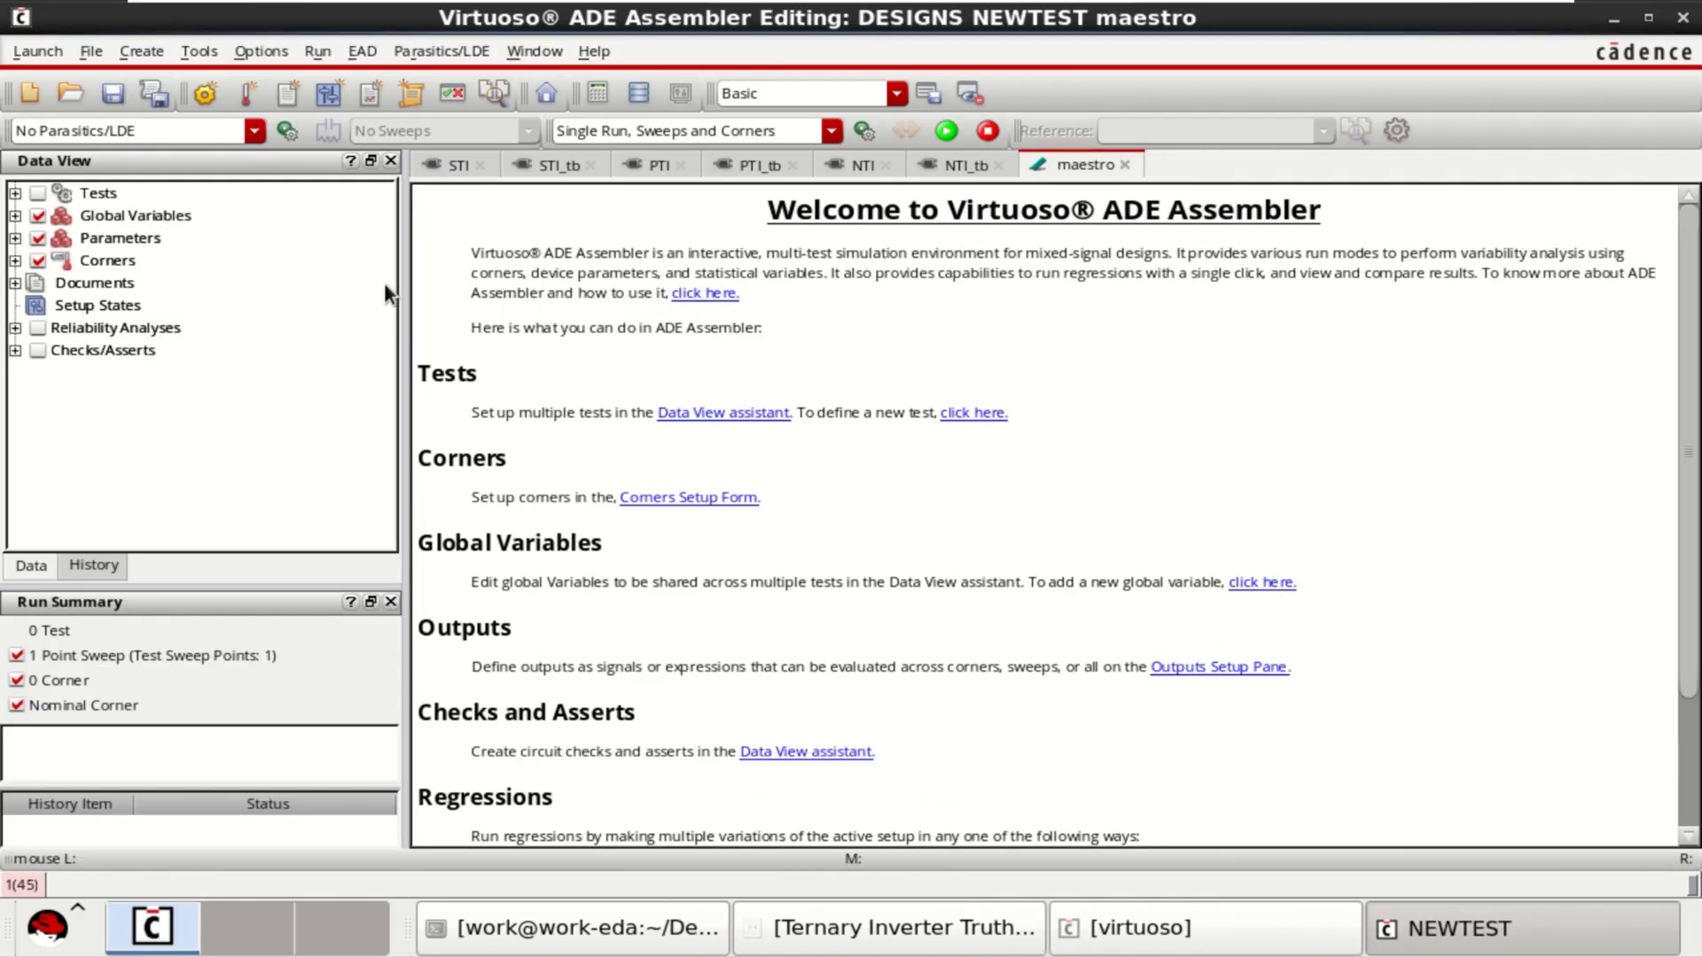
# Add the STI_tb testbench from DESIGNS as the first test
pyautogui.moveTo(407, 285); pyautogui.dragTo(388, 281)
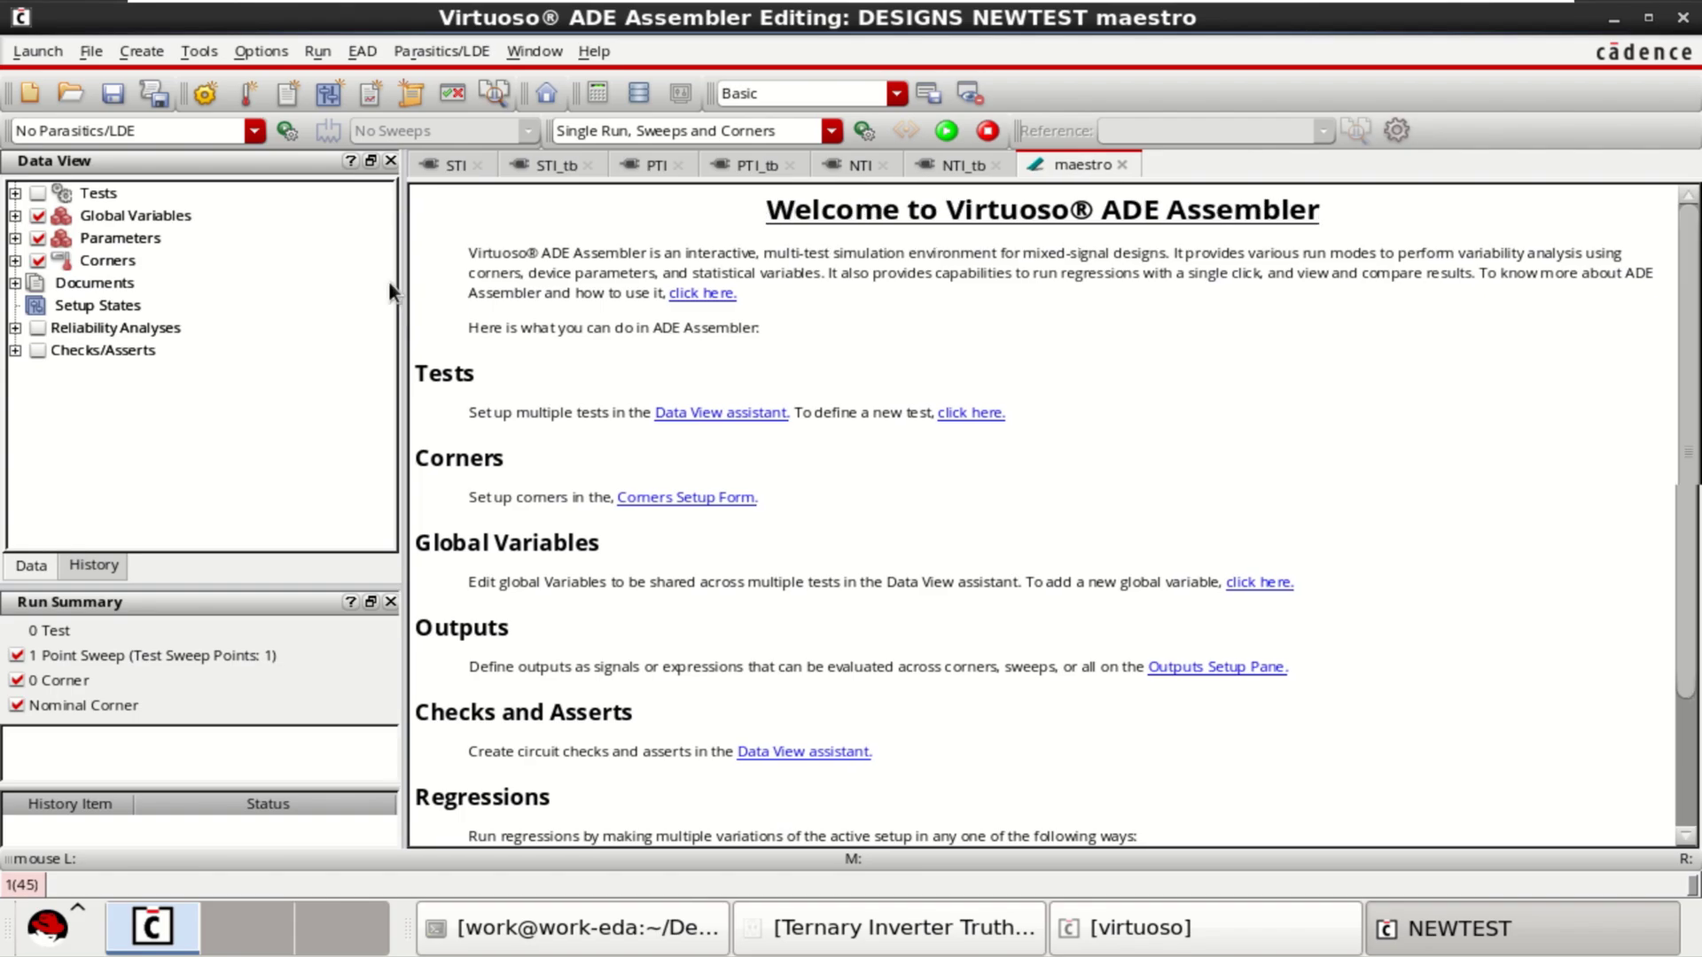
pyautogui.click(15, 193)
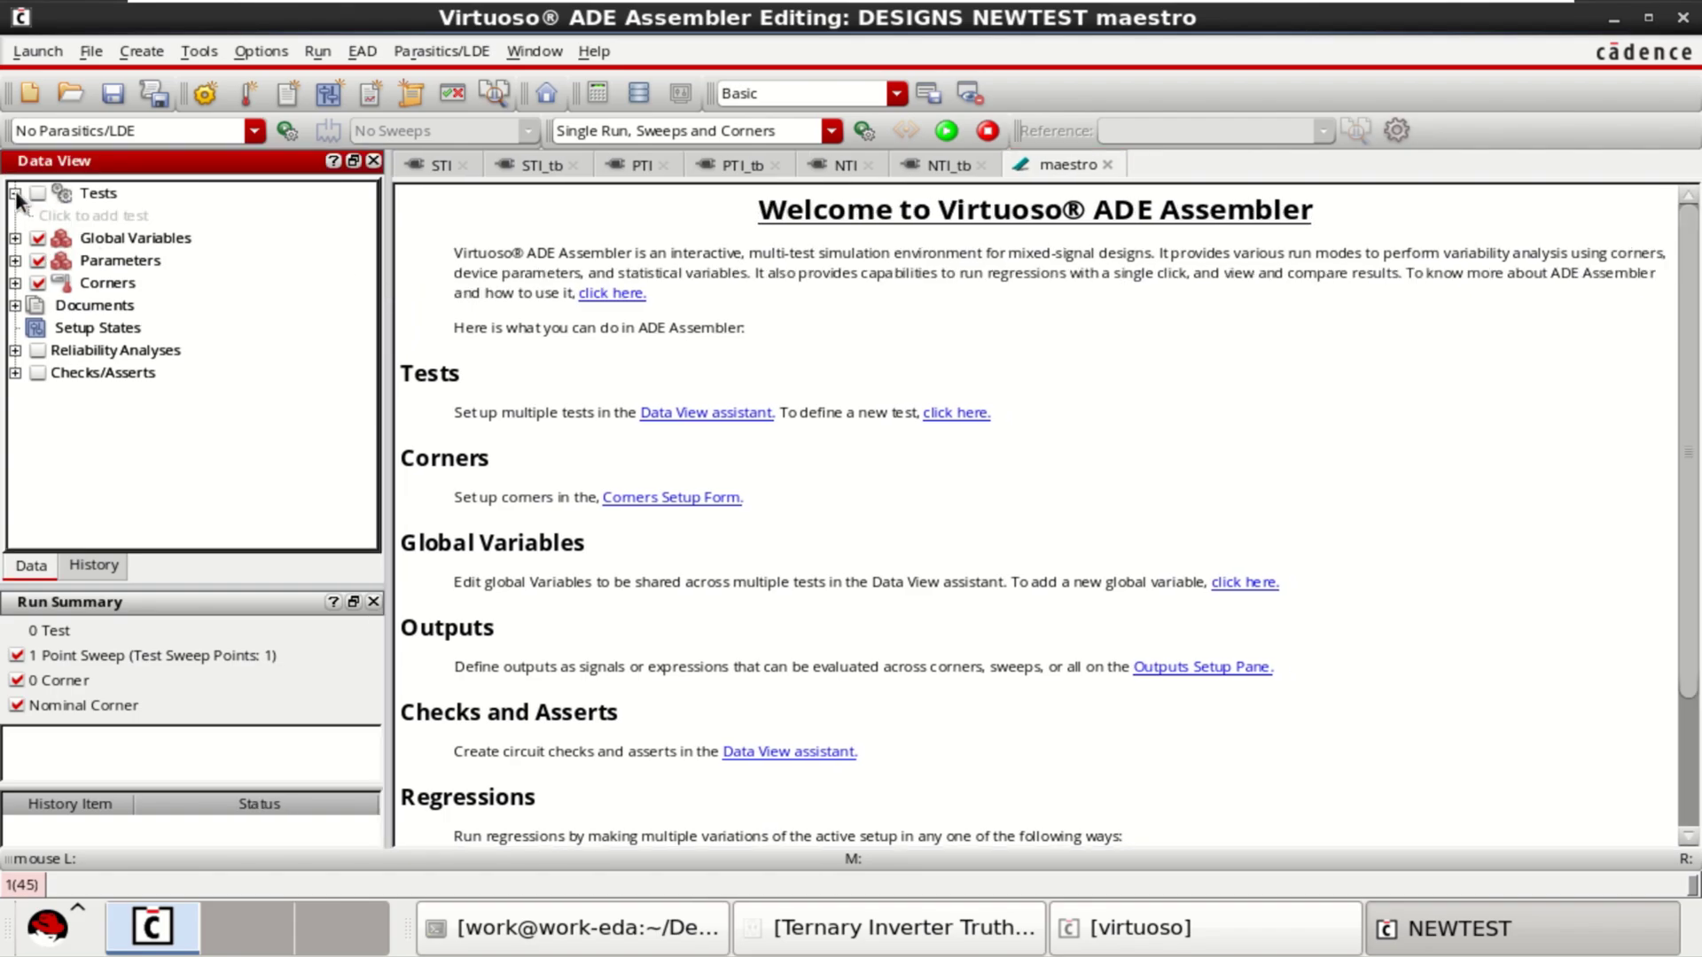
pyautogui.click(96, 215)
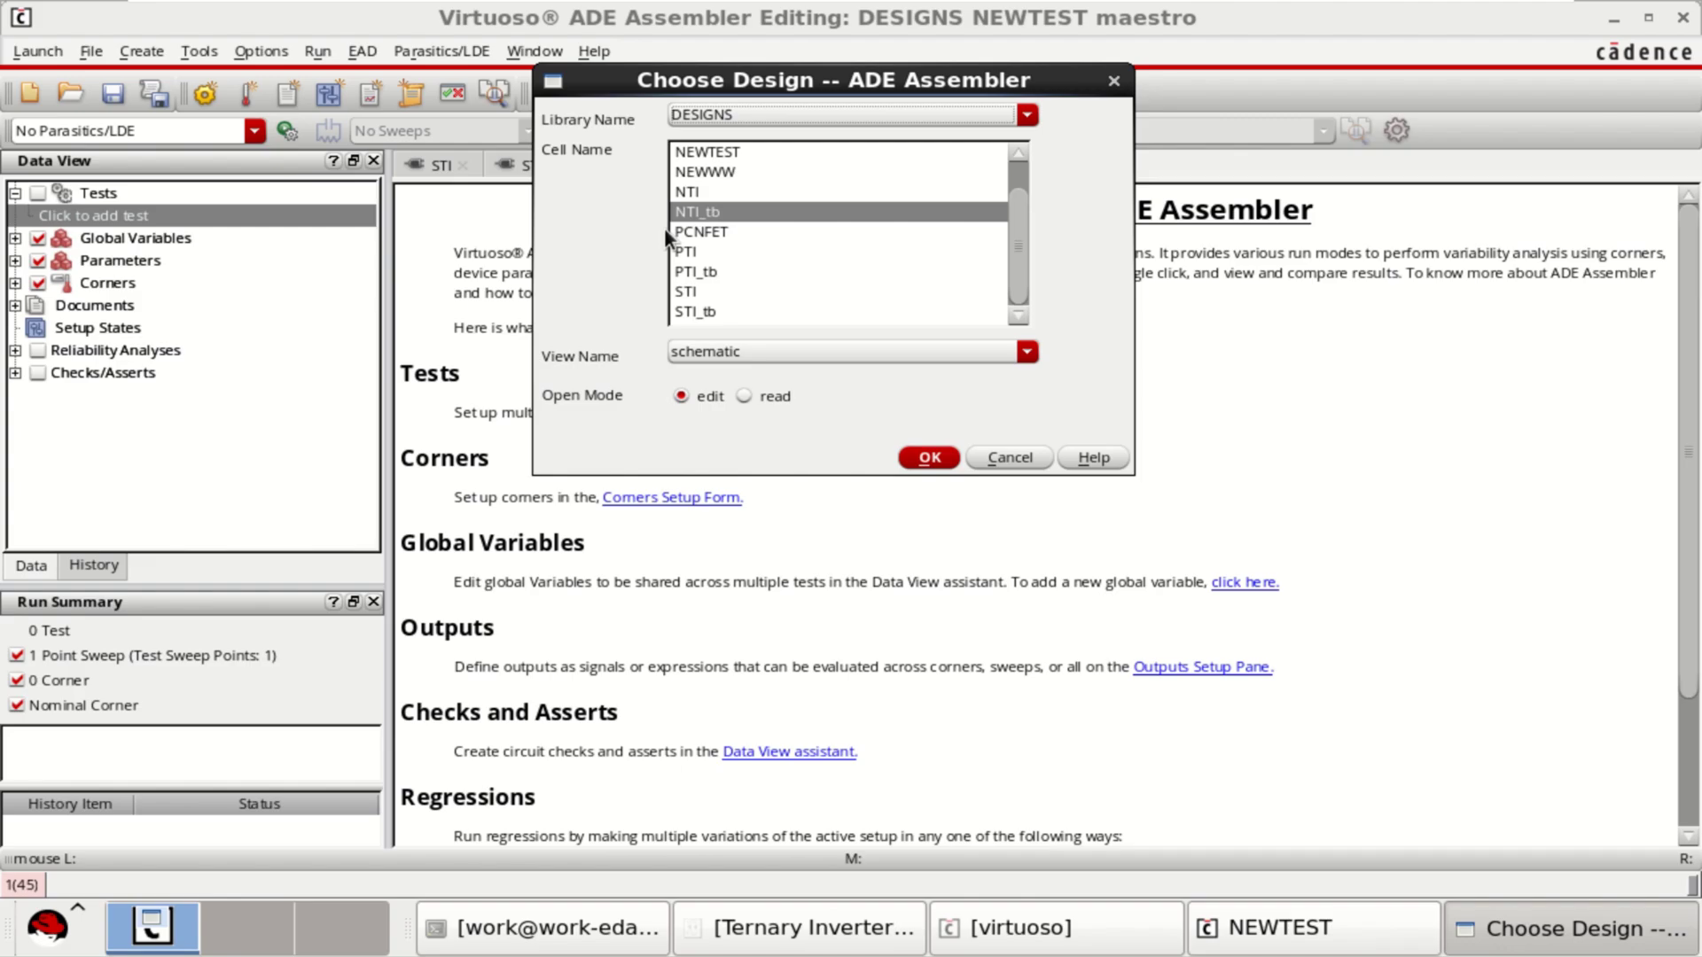
pyautogui.click(696, 311)
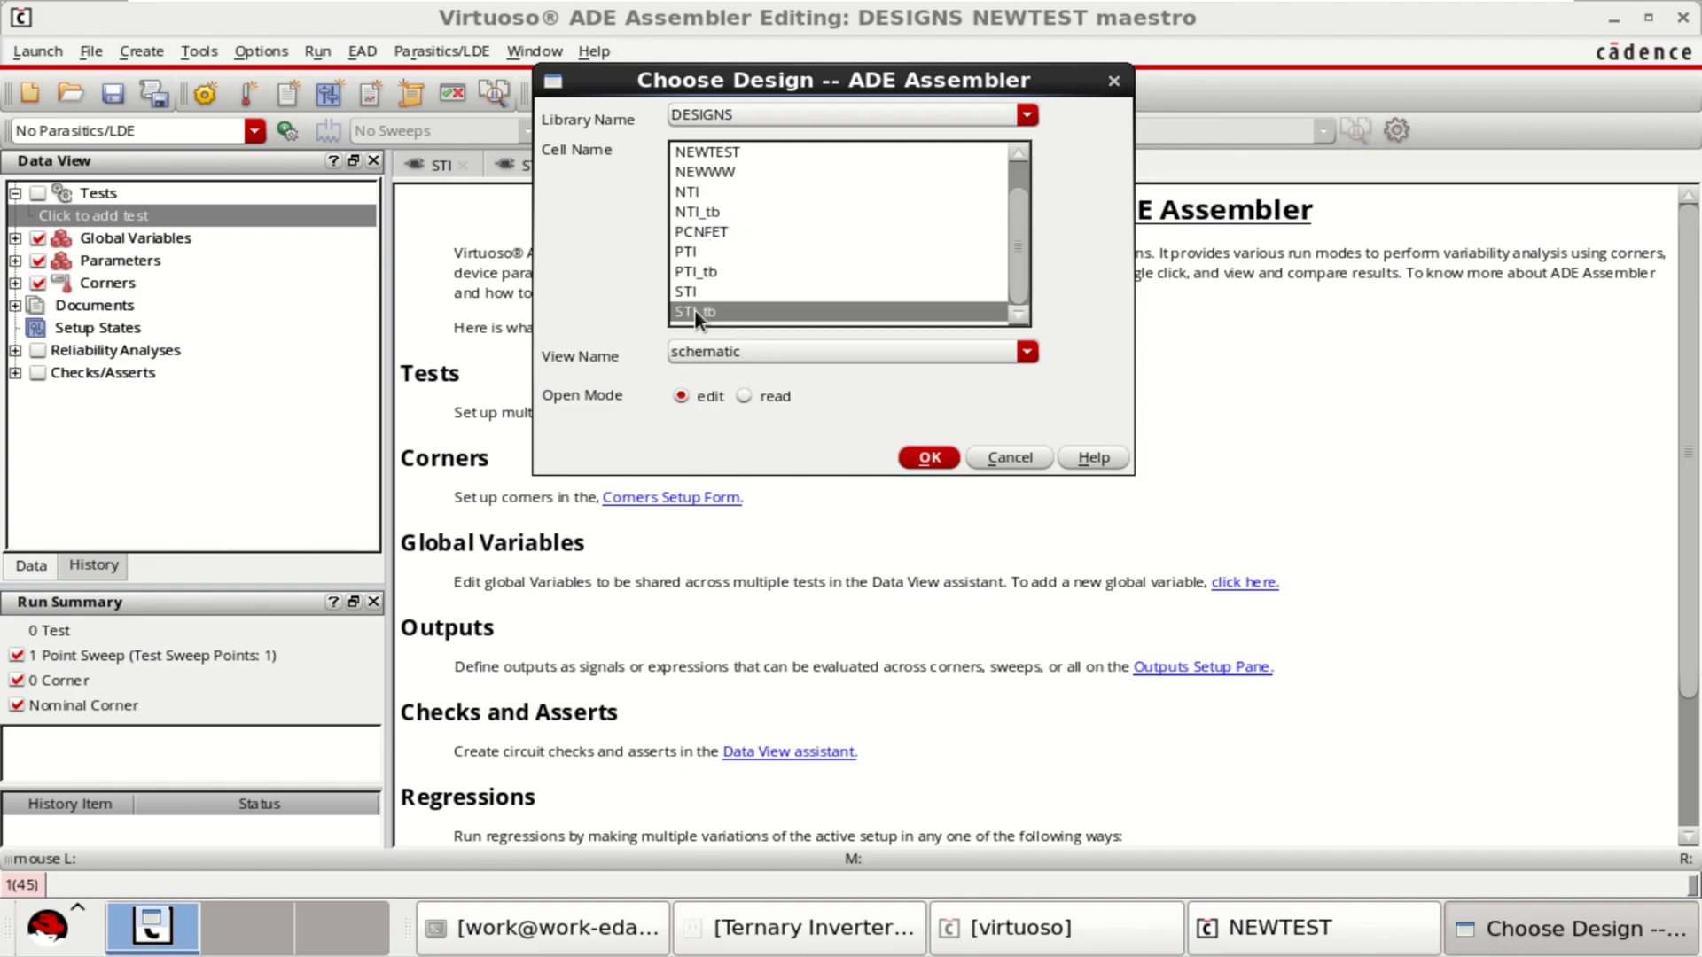
pyautogui.click(930, 458)
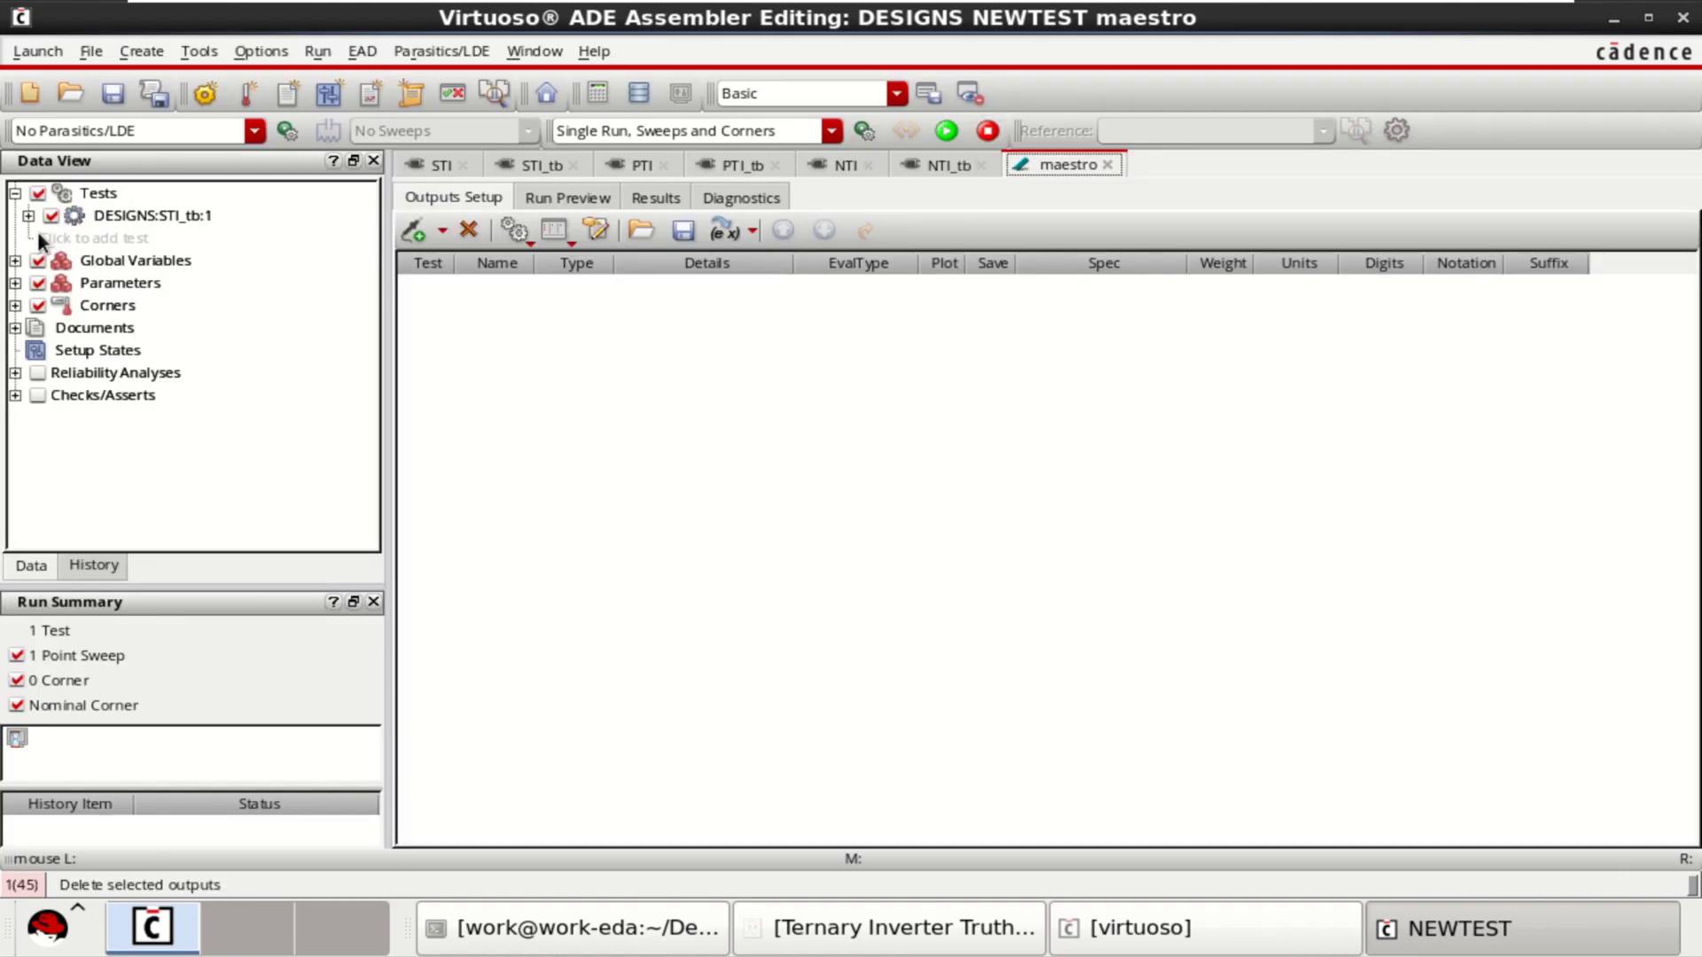
# Add PTI_tb and NTI_tb as the second and third tests
pyautogui.click(103, 236)
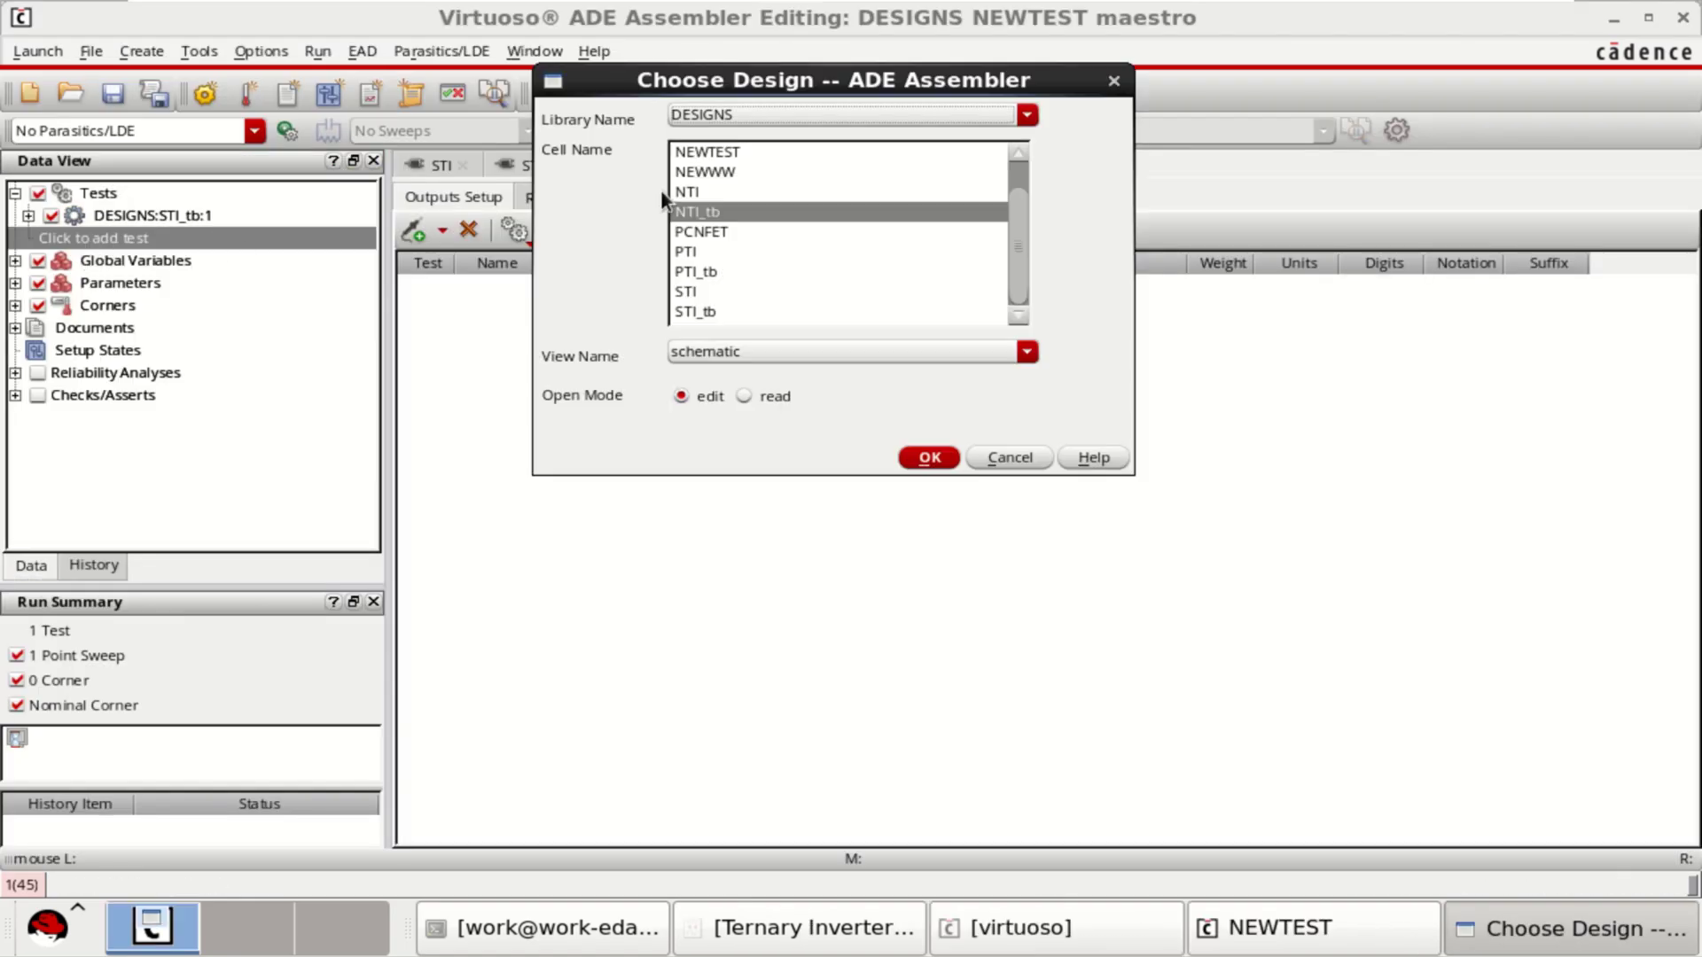
pyautogui.click(696, 270)
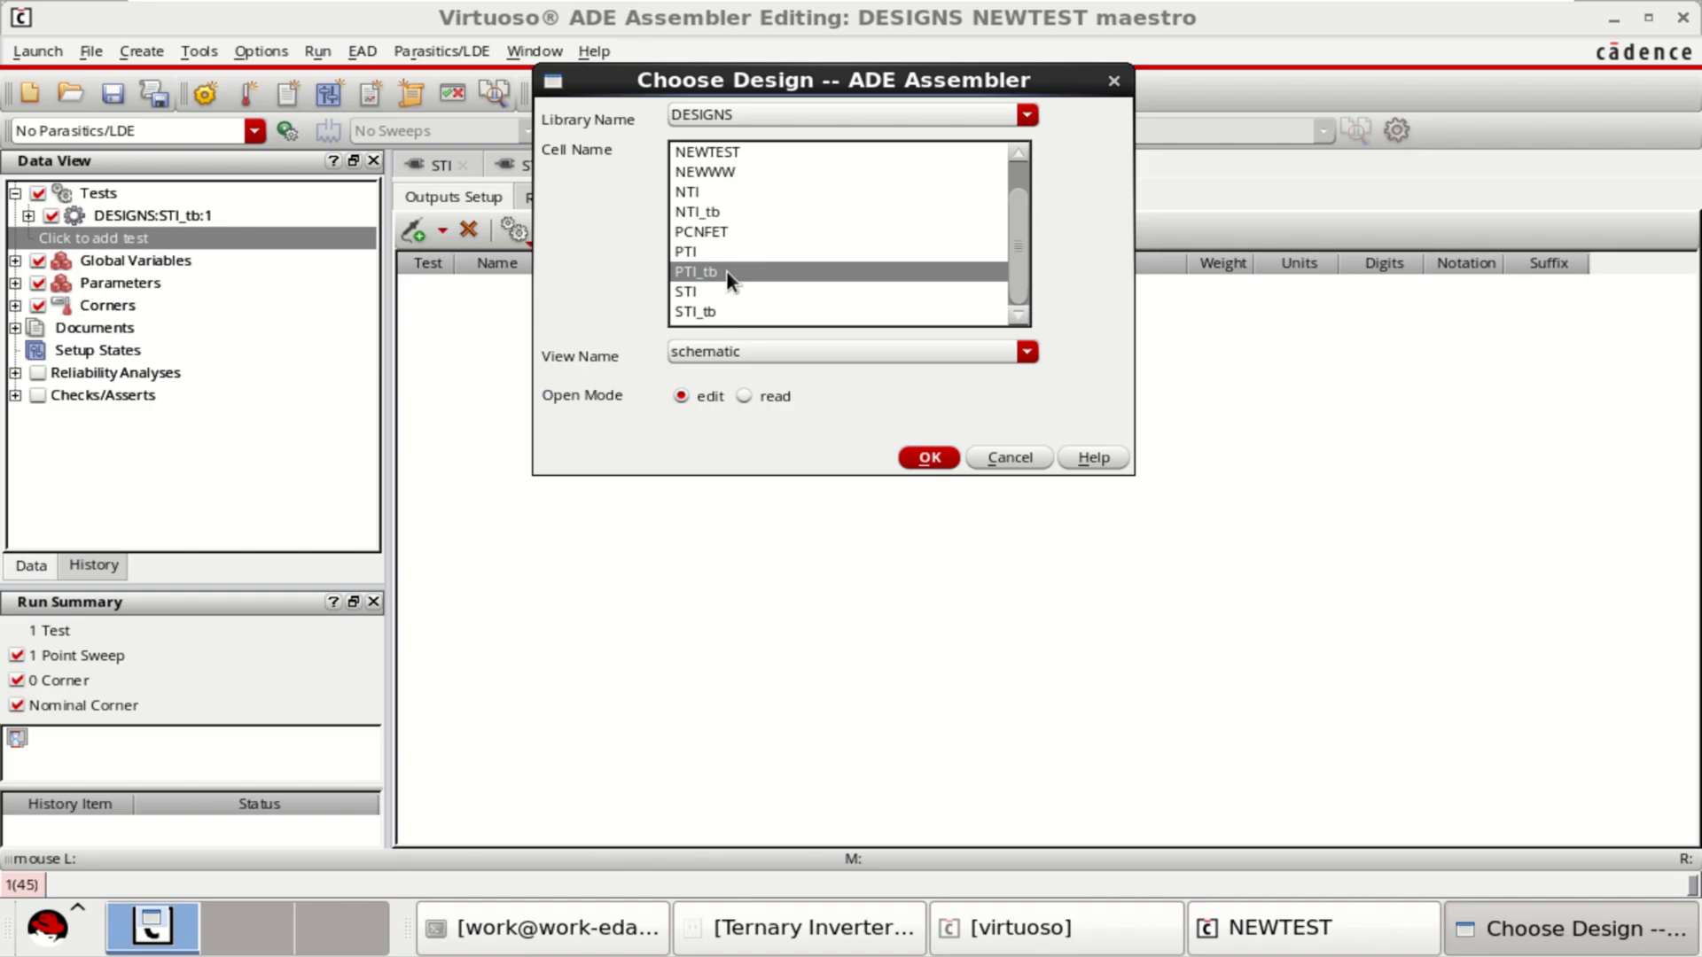
pyautogui.click(931, 456)
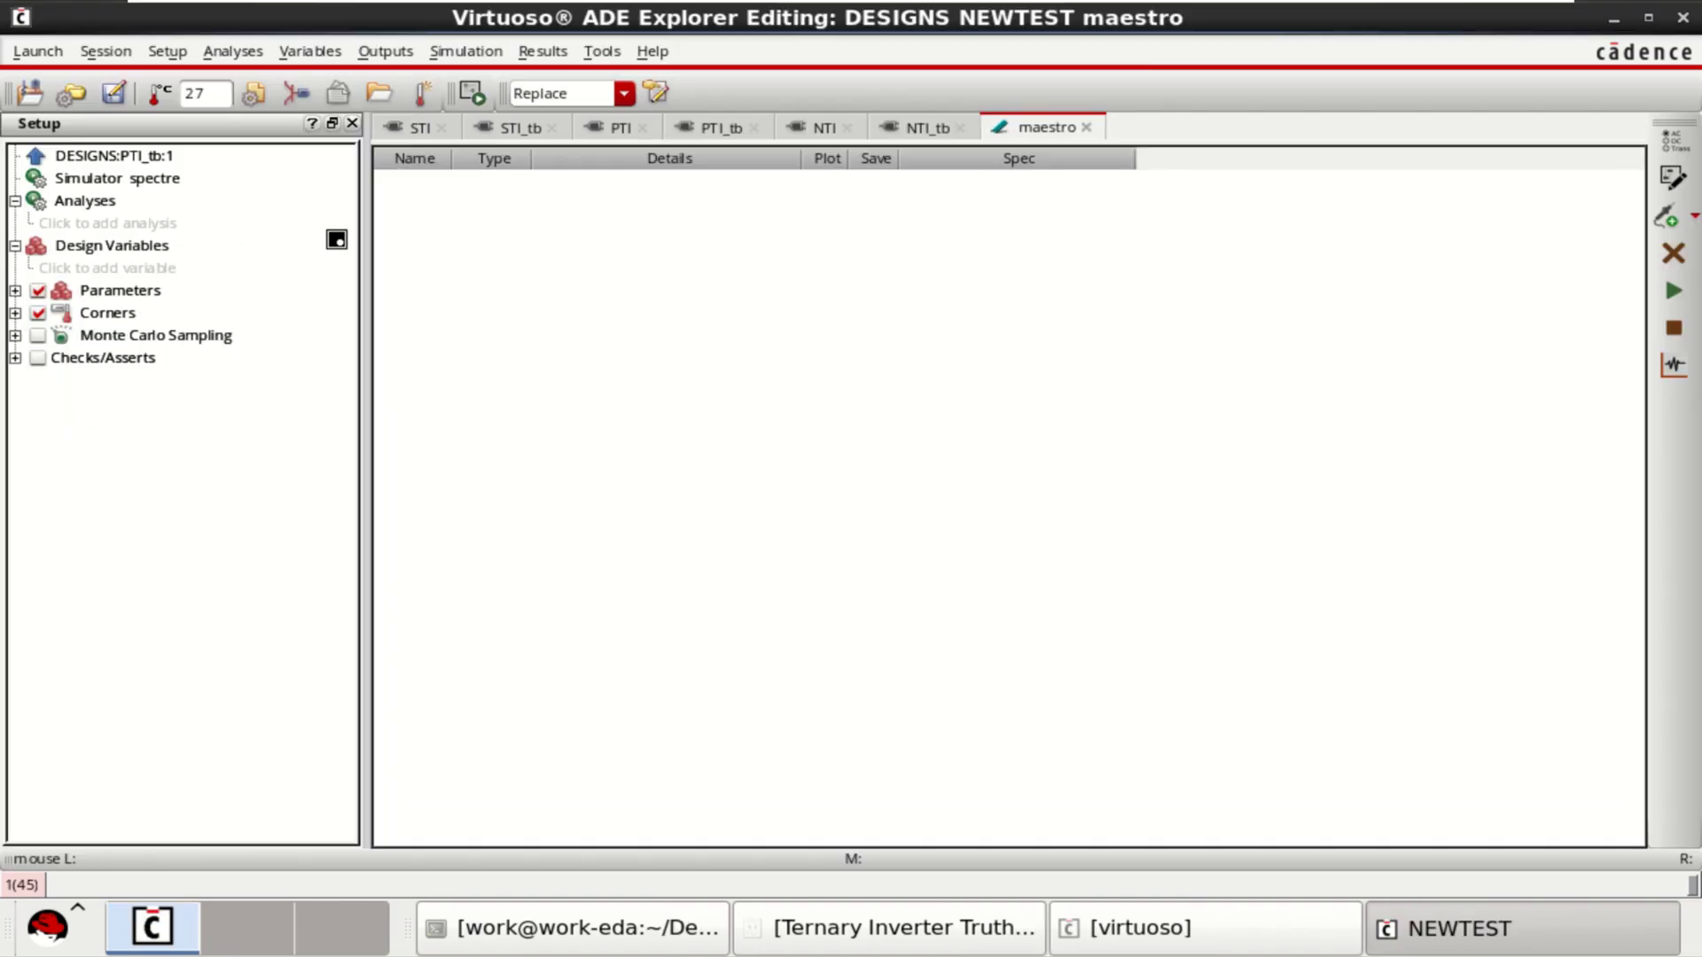
pyautogui.click(36, 159)
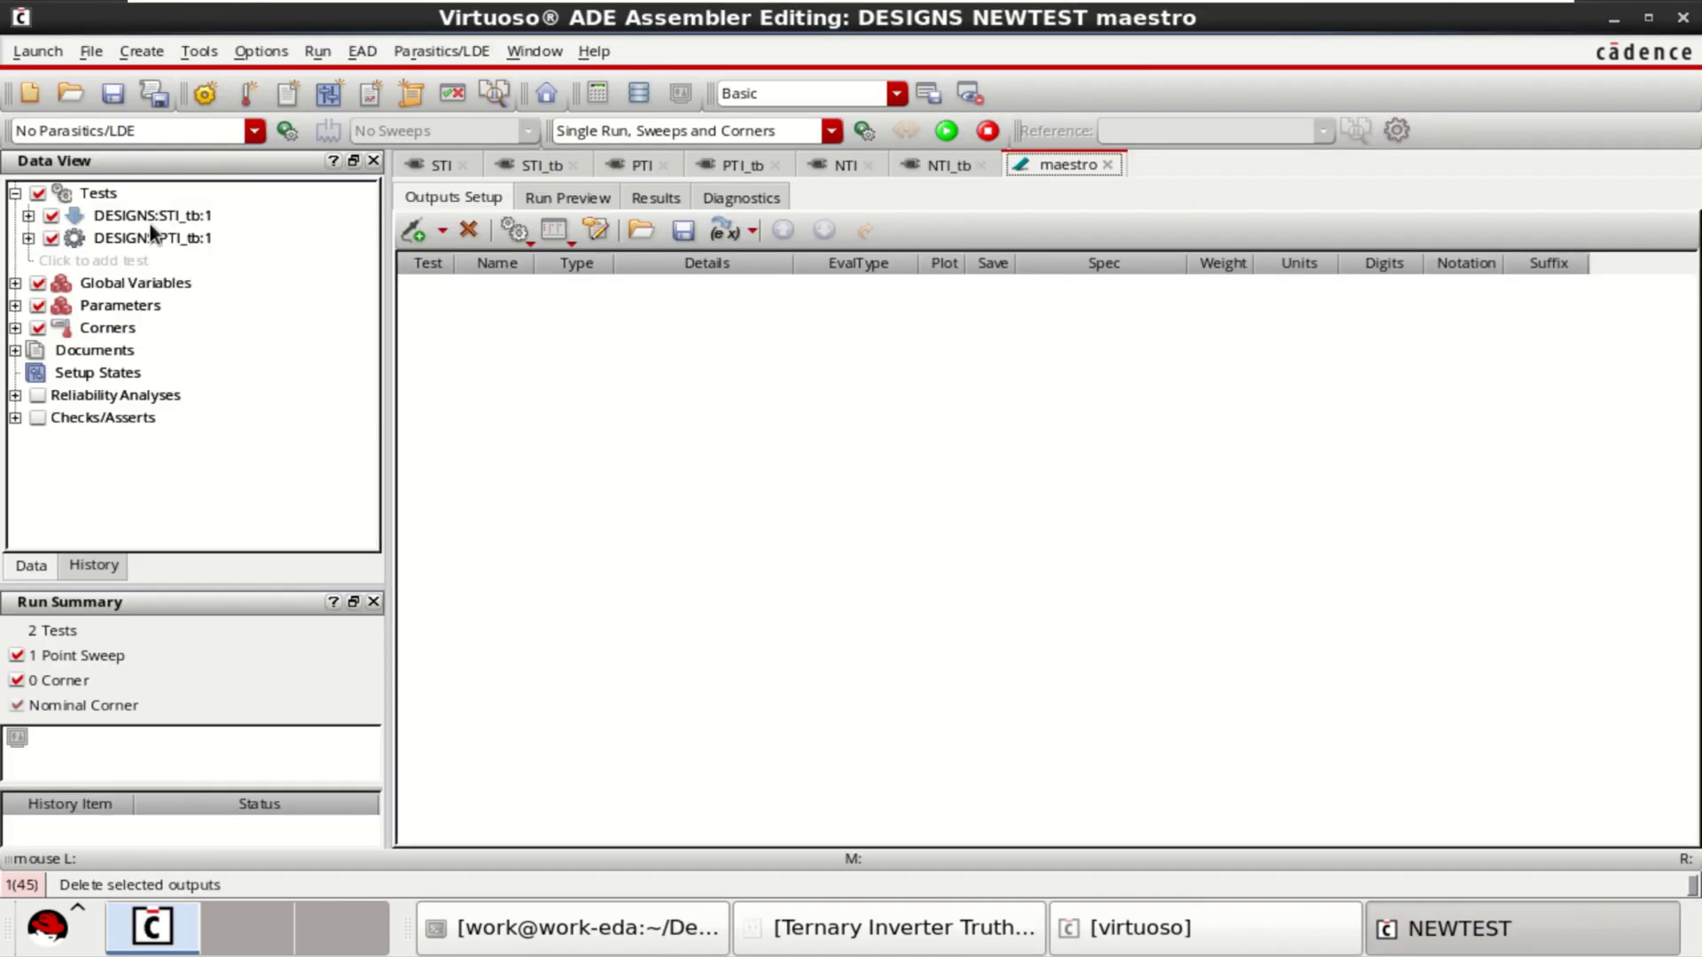
pyautogui.click(51, 258)
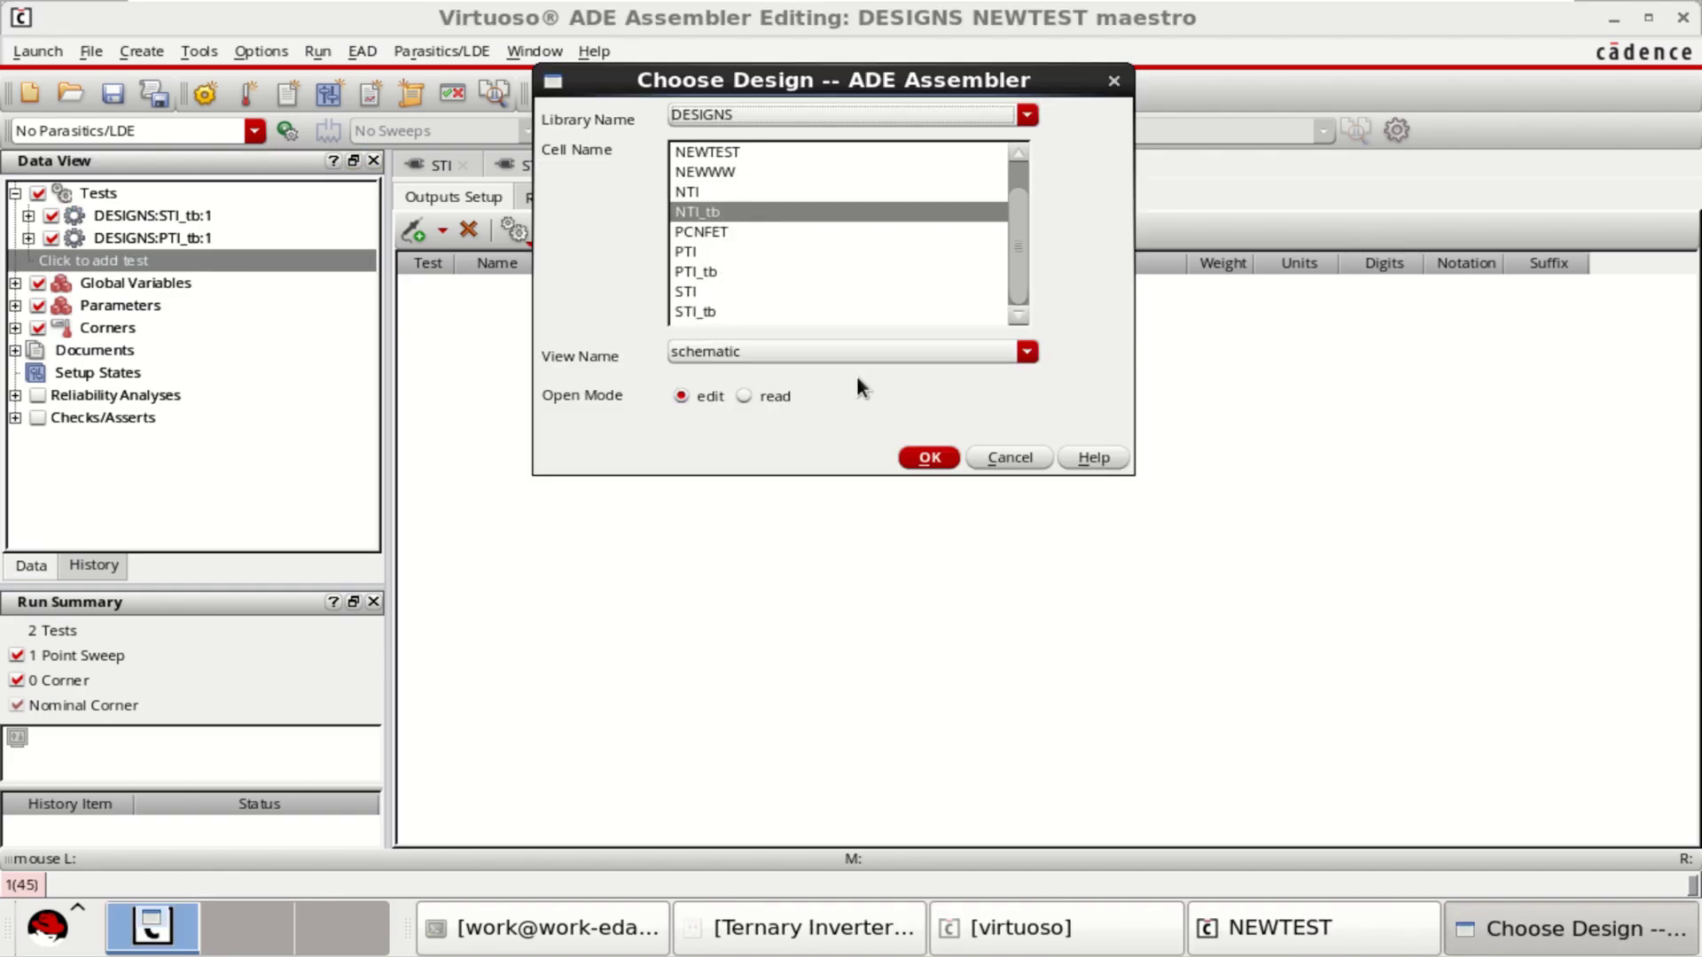
pyautogui.click(928, 457)
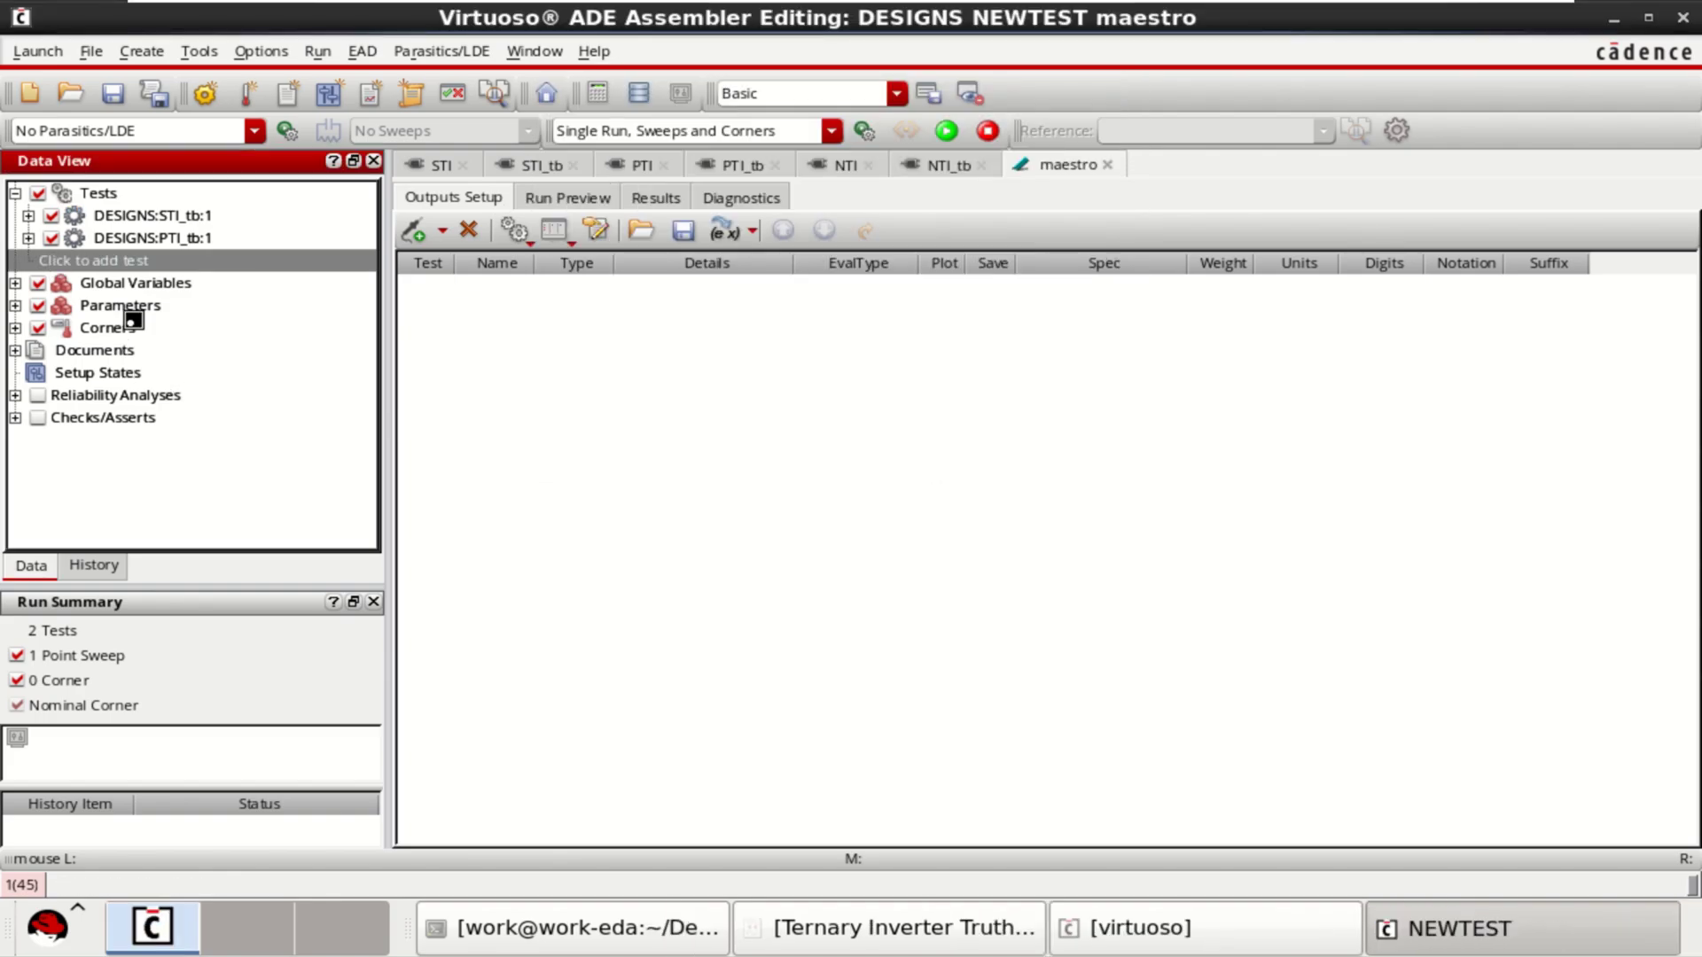
pyautogui.click(36, 155)
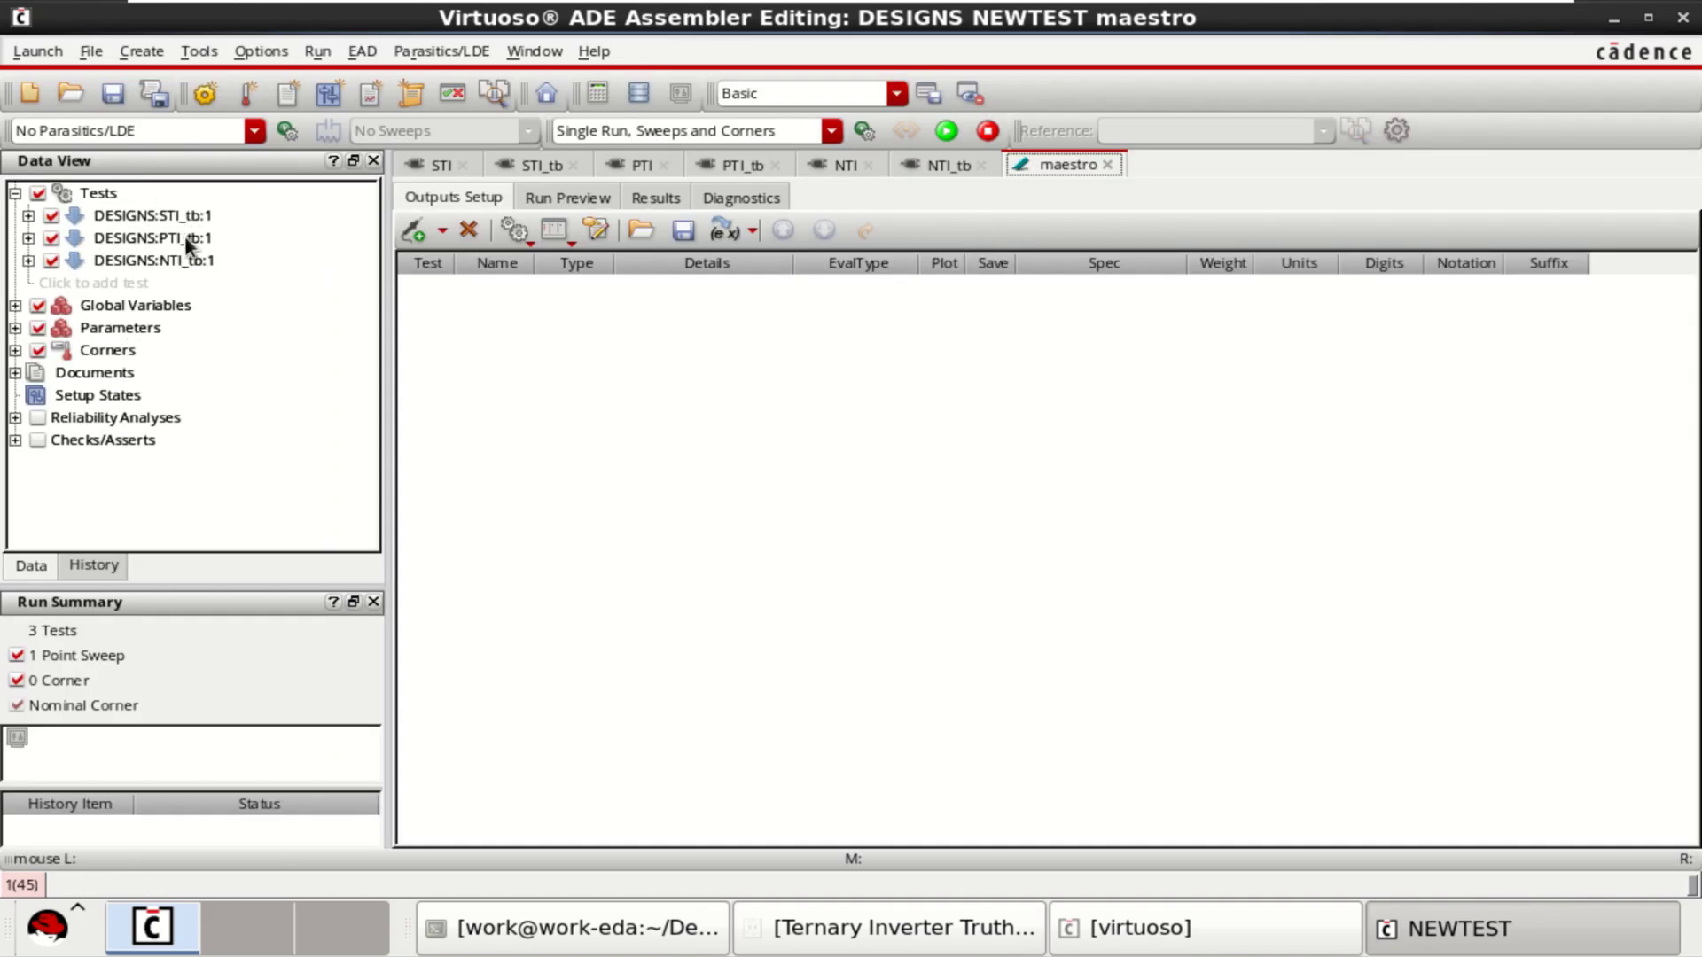
# Add a transient analysis to STI_tb with 15n stop time and moderate accuracy
pyautogui.click(28, 216)
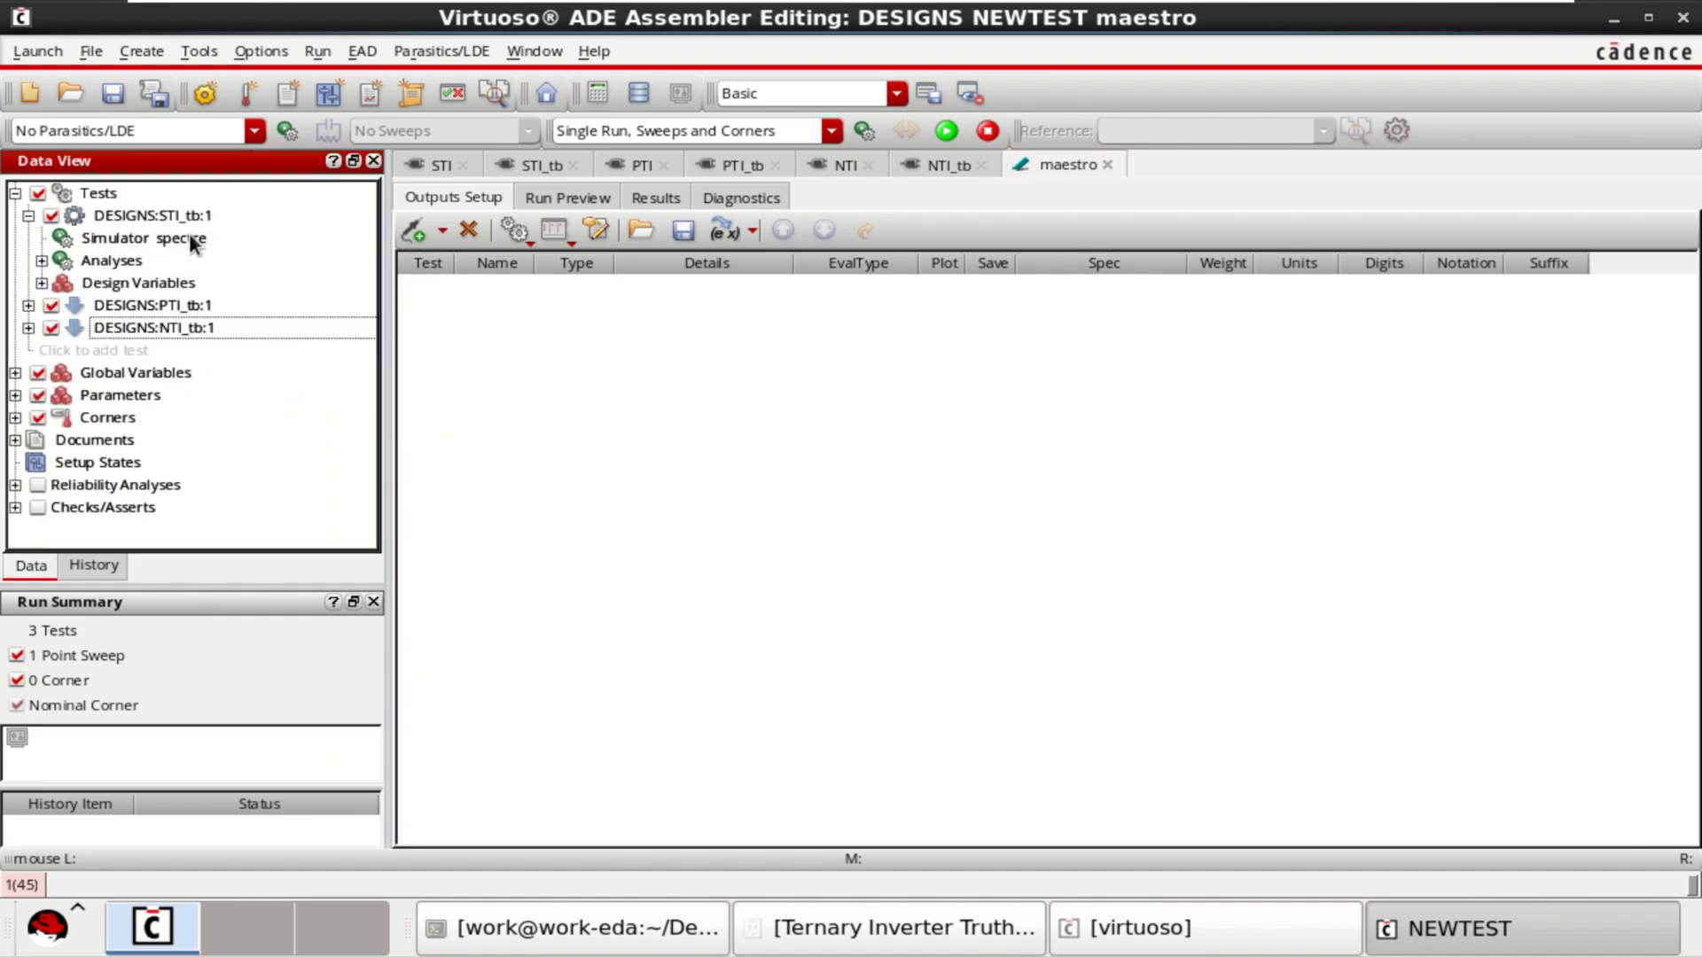
pyautogui.click(41, 261)
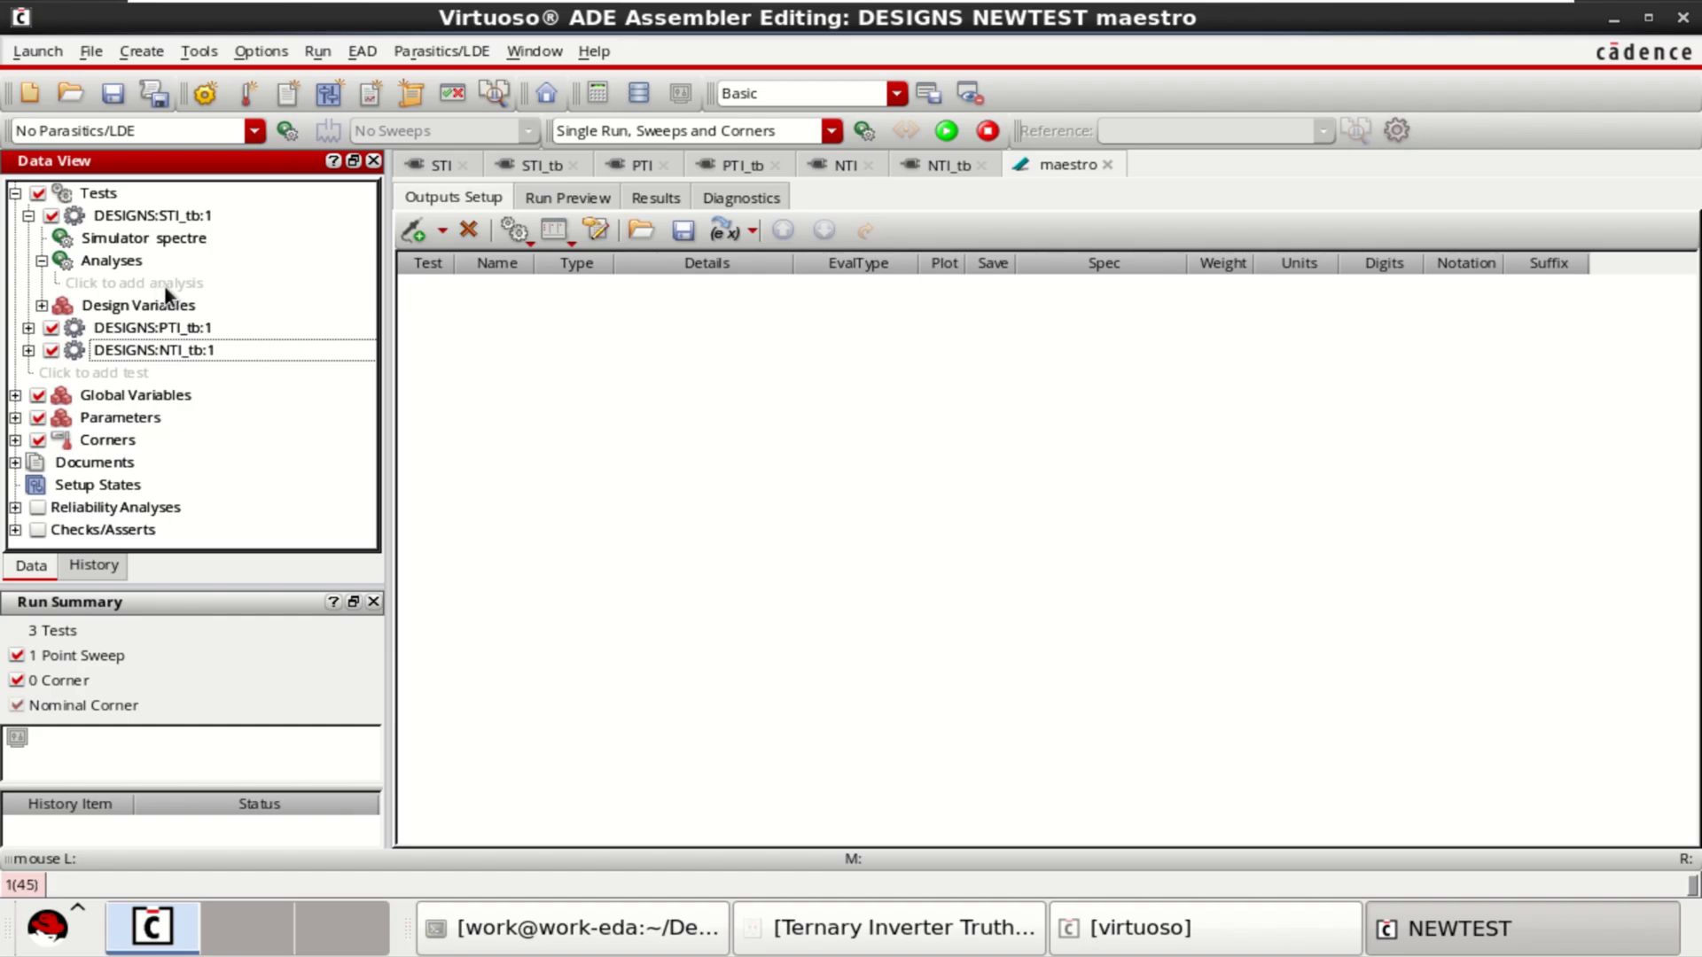
pyautogui.click(135, 283)
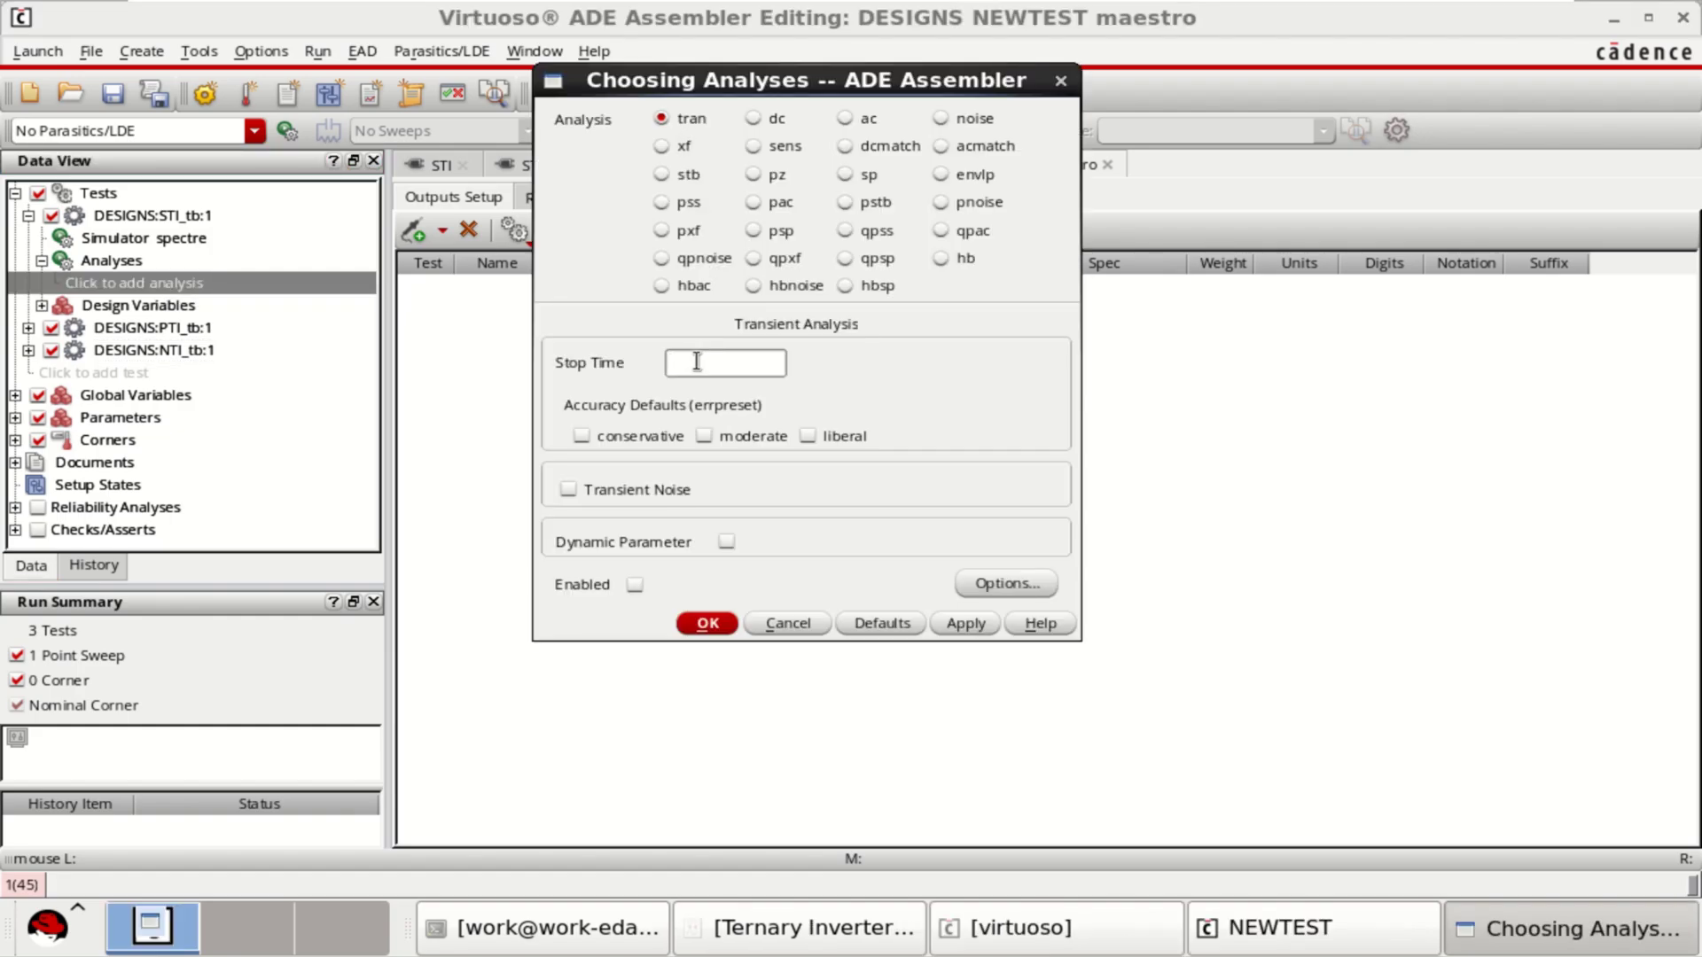
pyautogui.write('15n')
pyautogui.click(716, 436)
pyautogui.click(967, 623)
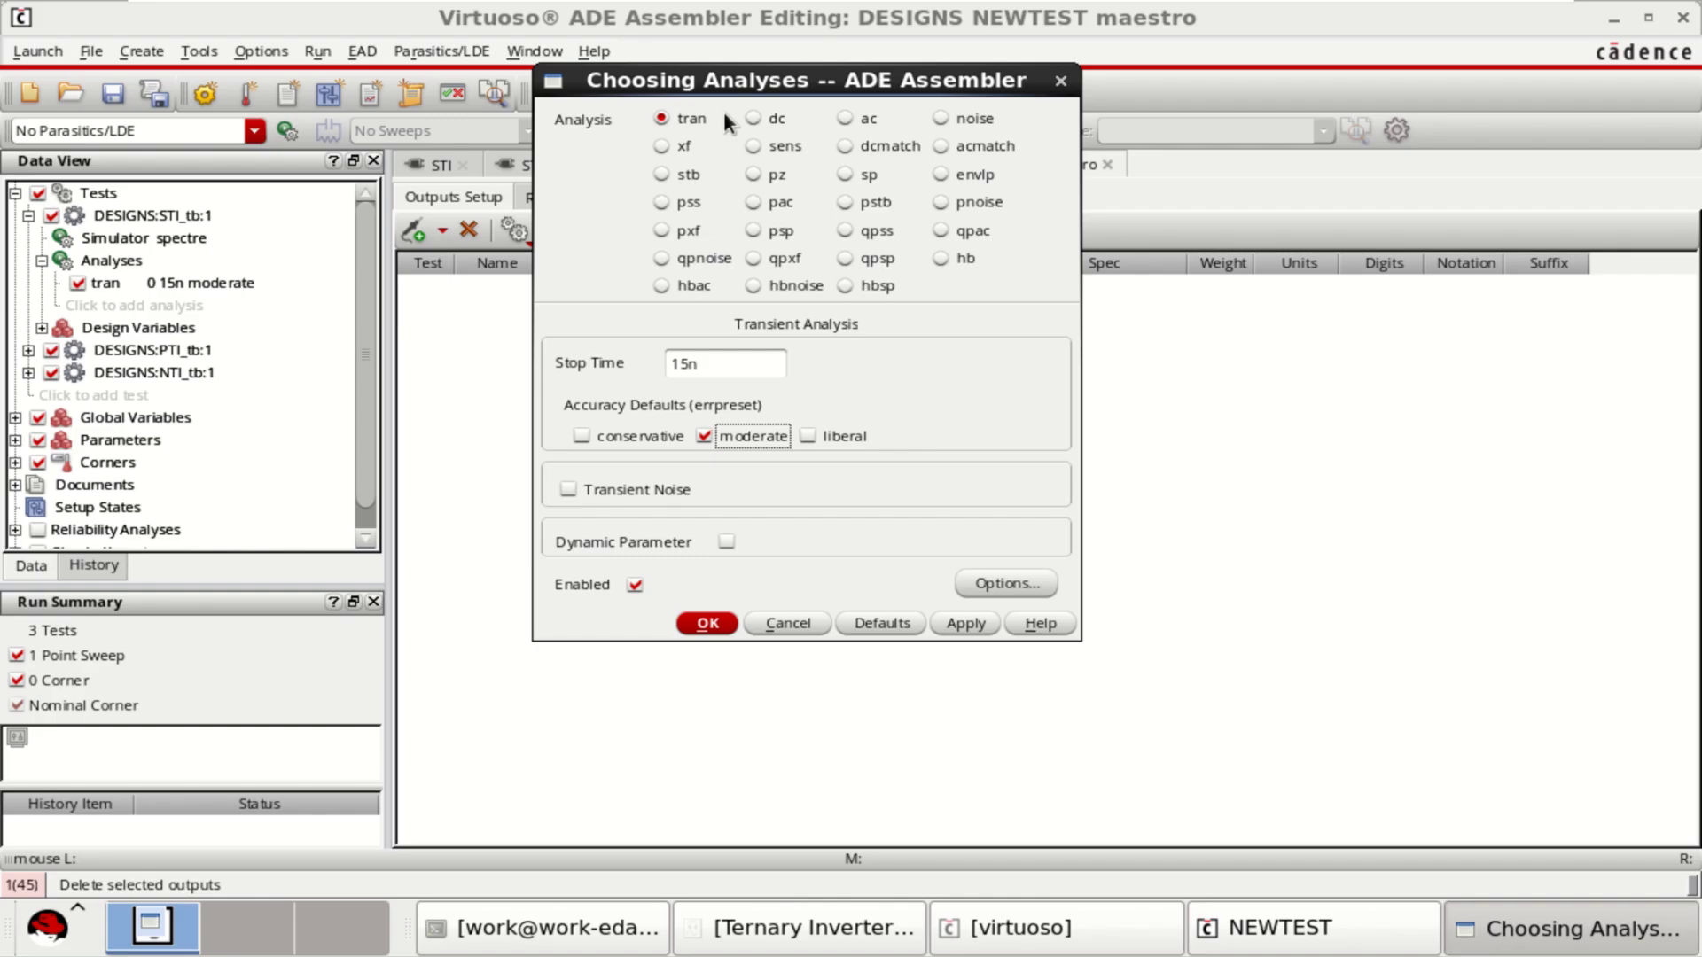
# Set up a DC analysis saving the operating point and sweeping V3's dc parameter
pyautogui.click(759, 119)
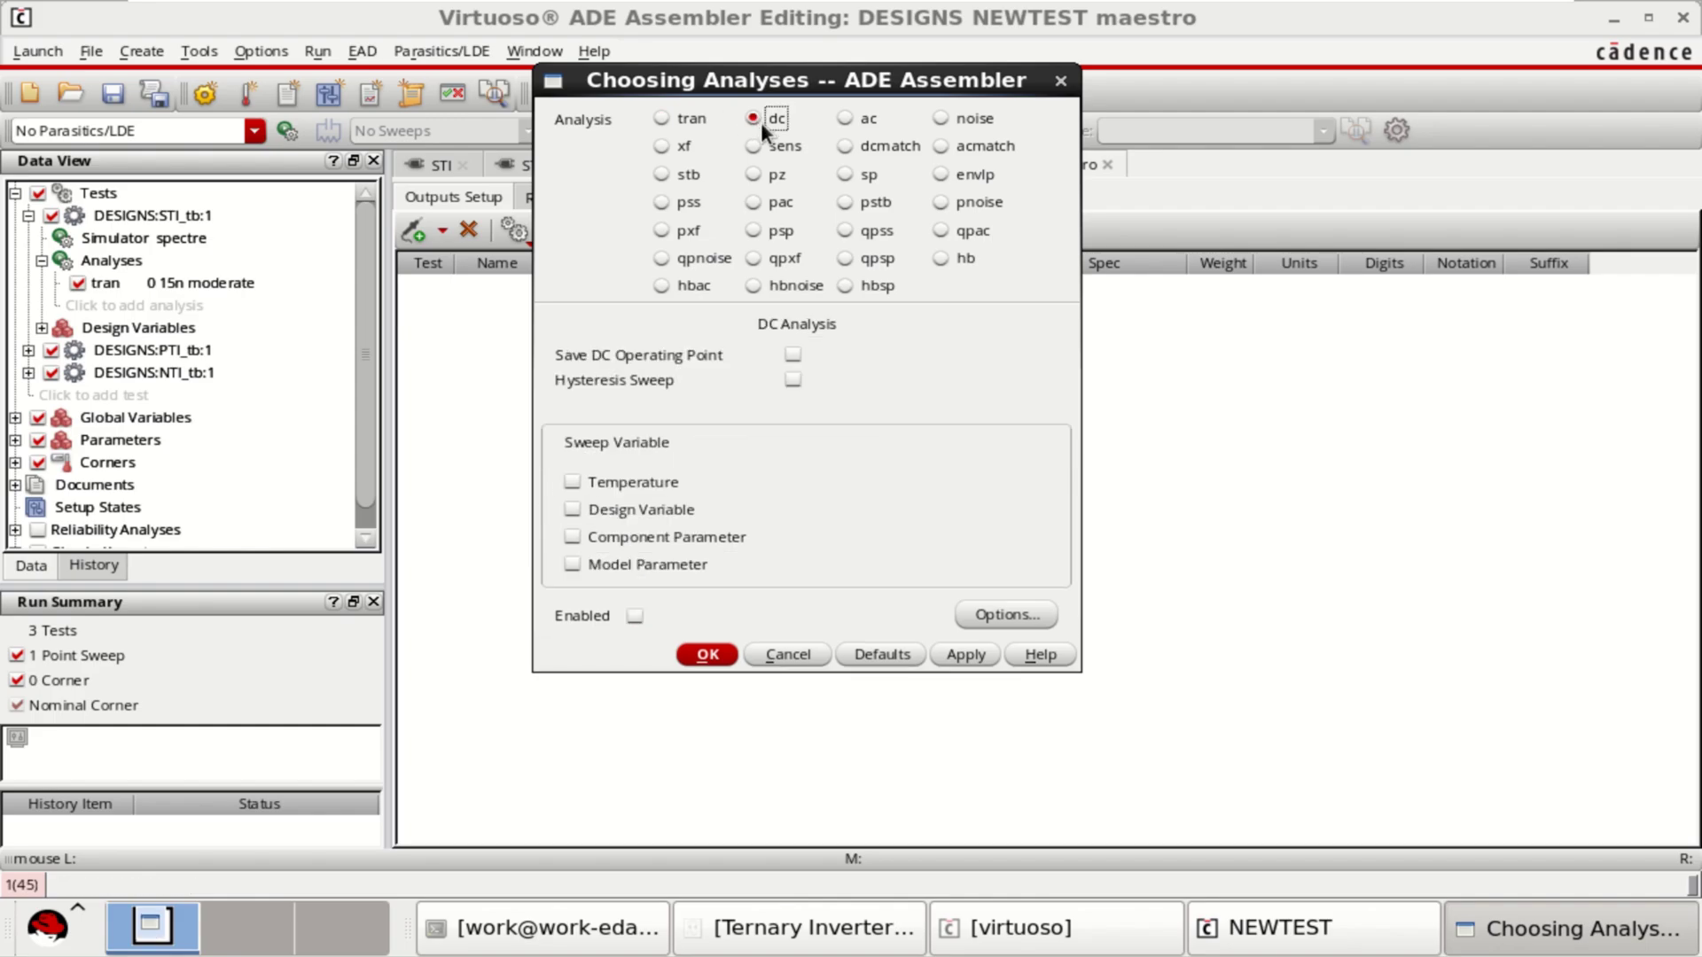
pyautogui.click(792, 354)
pyautogui.click(654, 537)
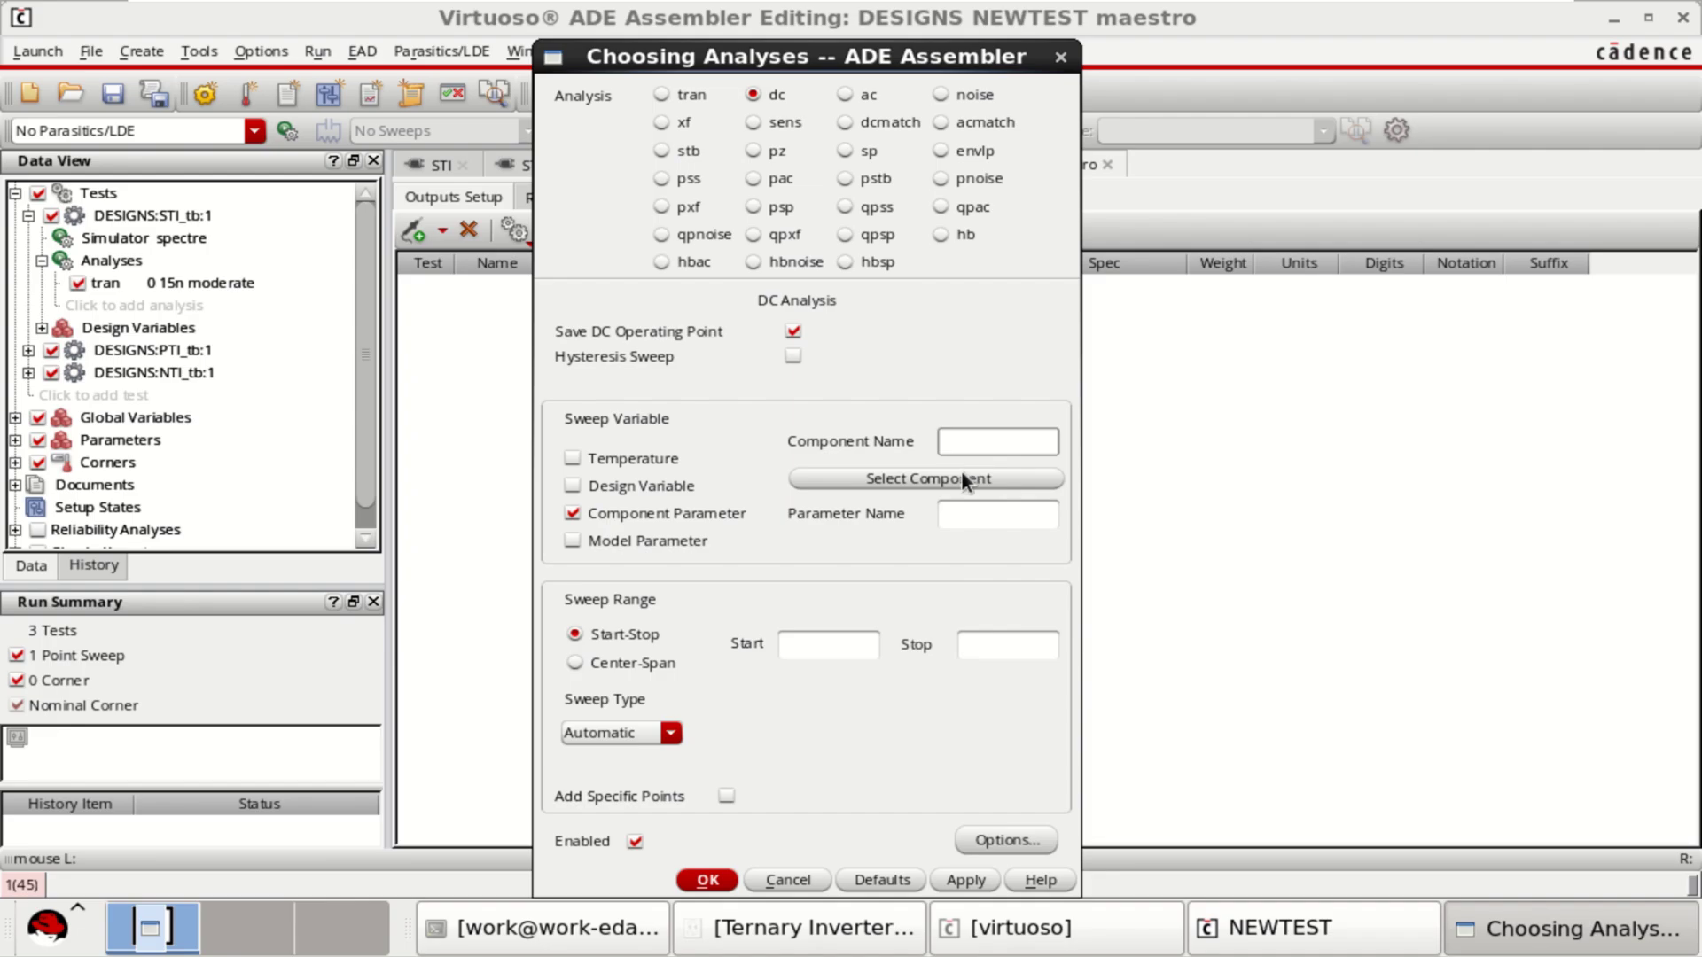
pyautogui.click(956, 478)
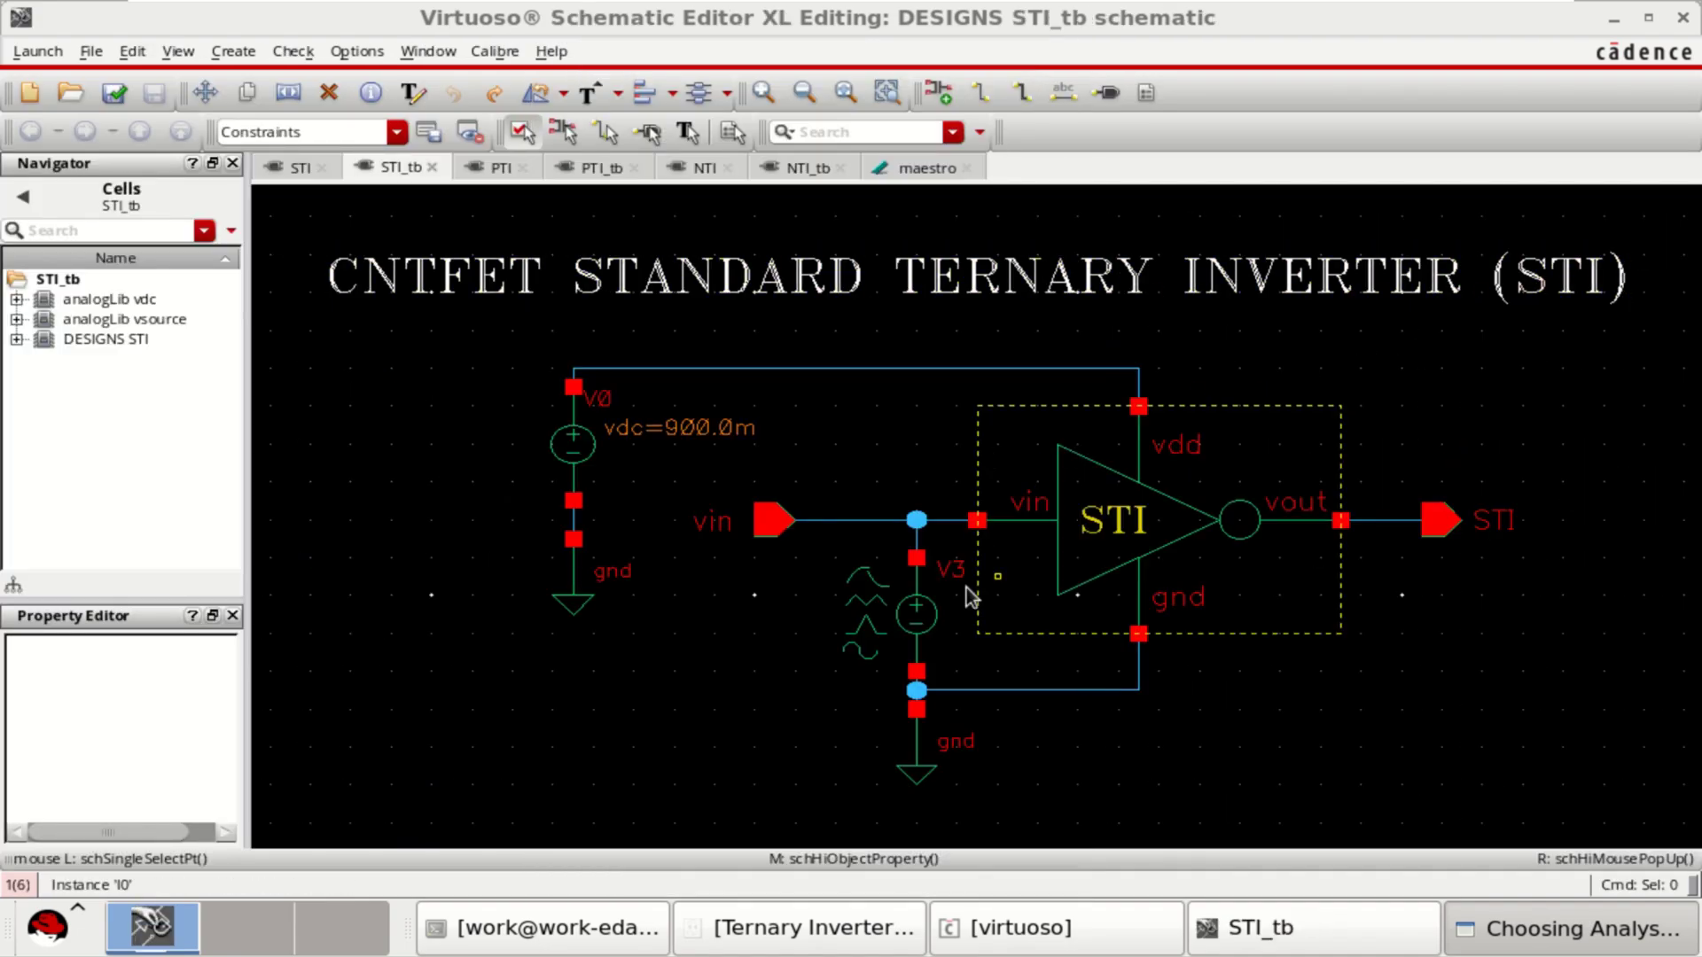
pyautogui.click(923, 603)
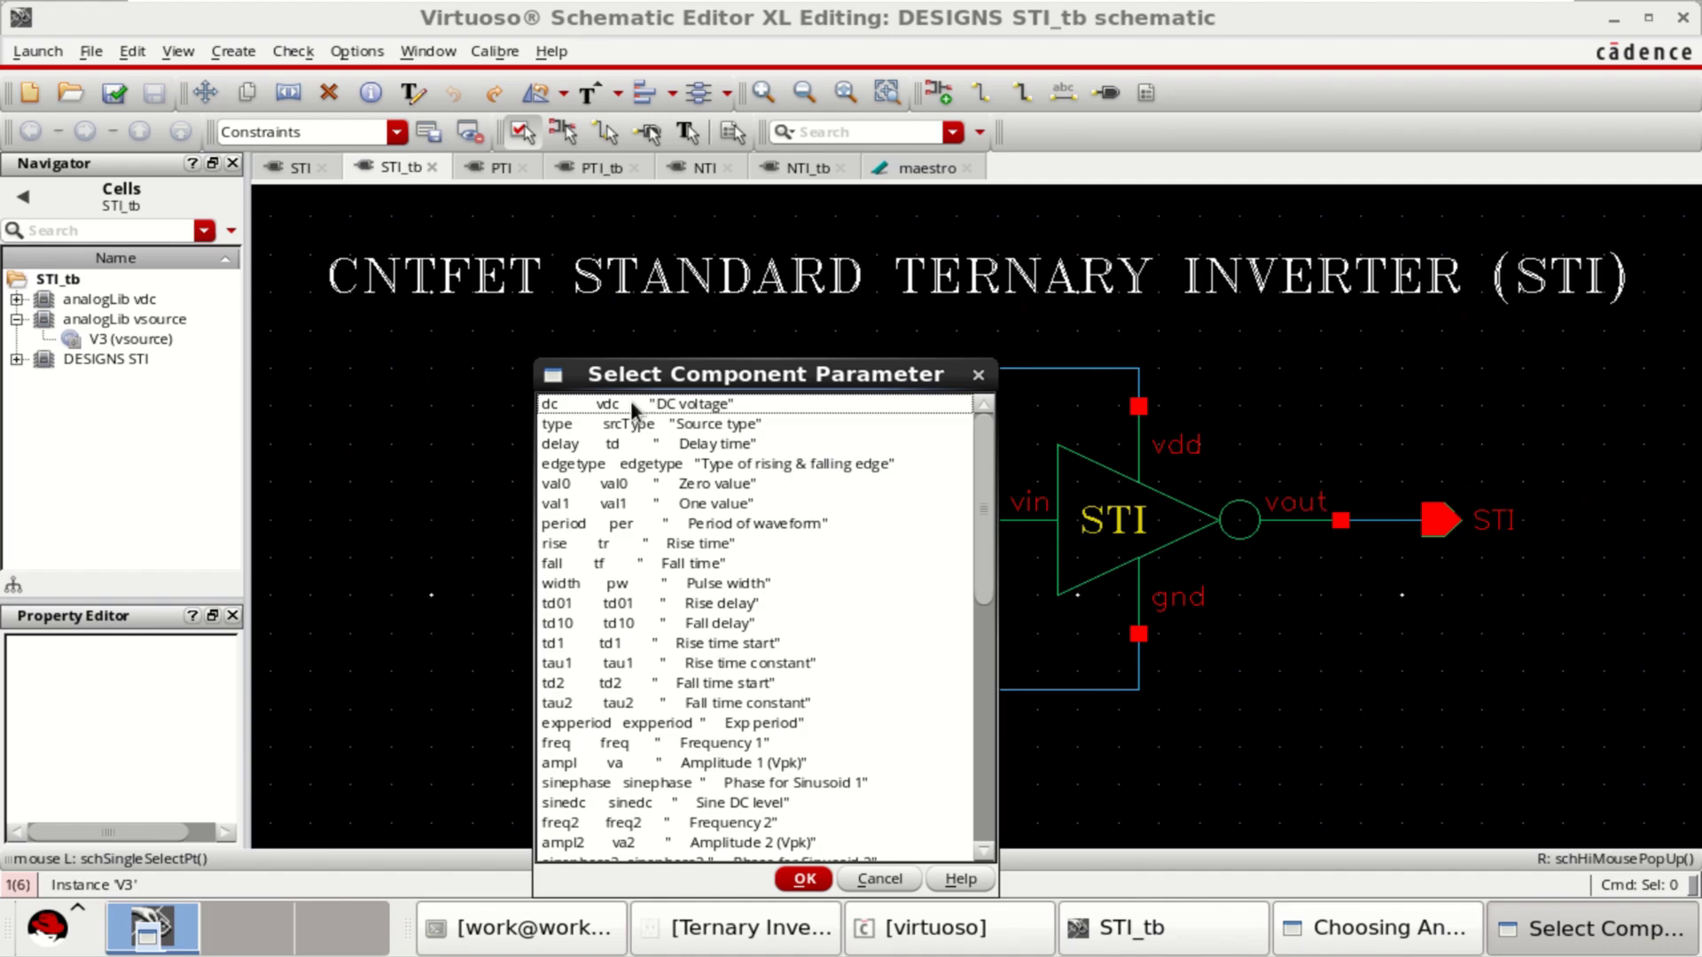
pyautogui.click(633, 405)
pyautogui.click(799, 880)
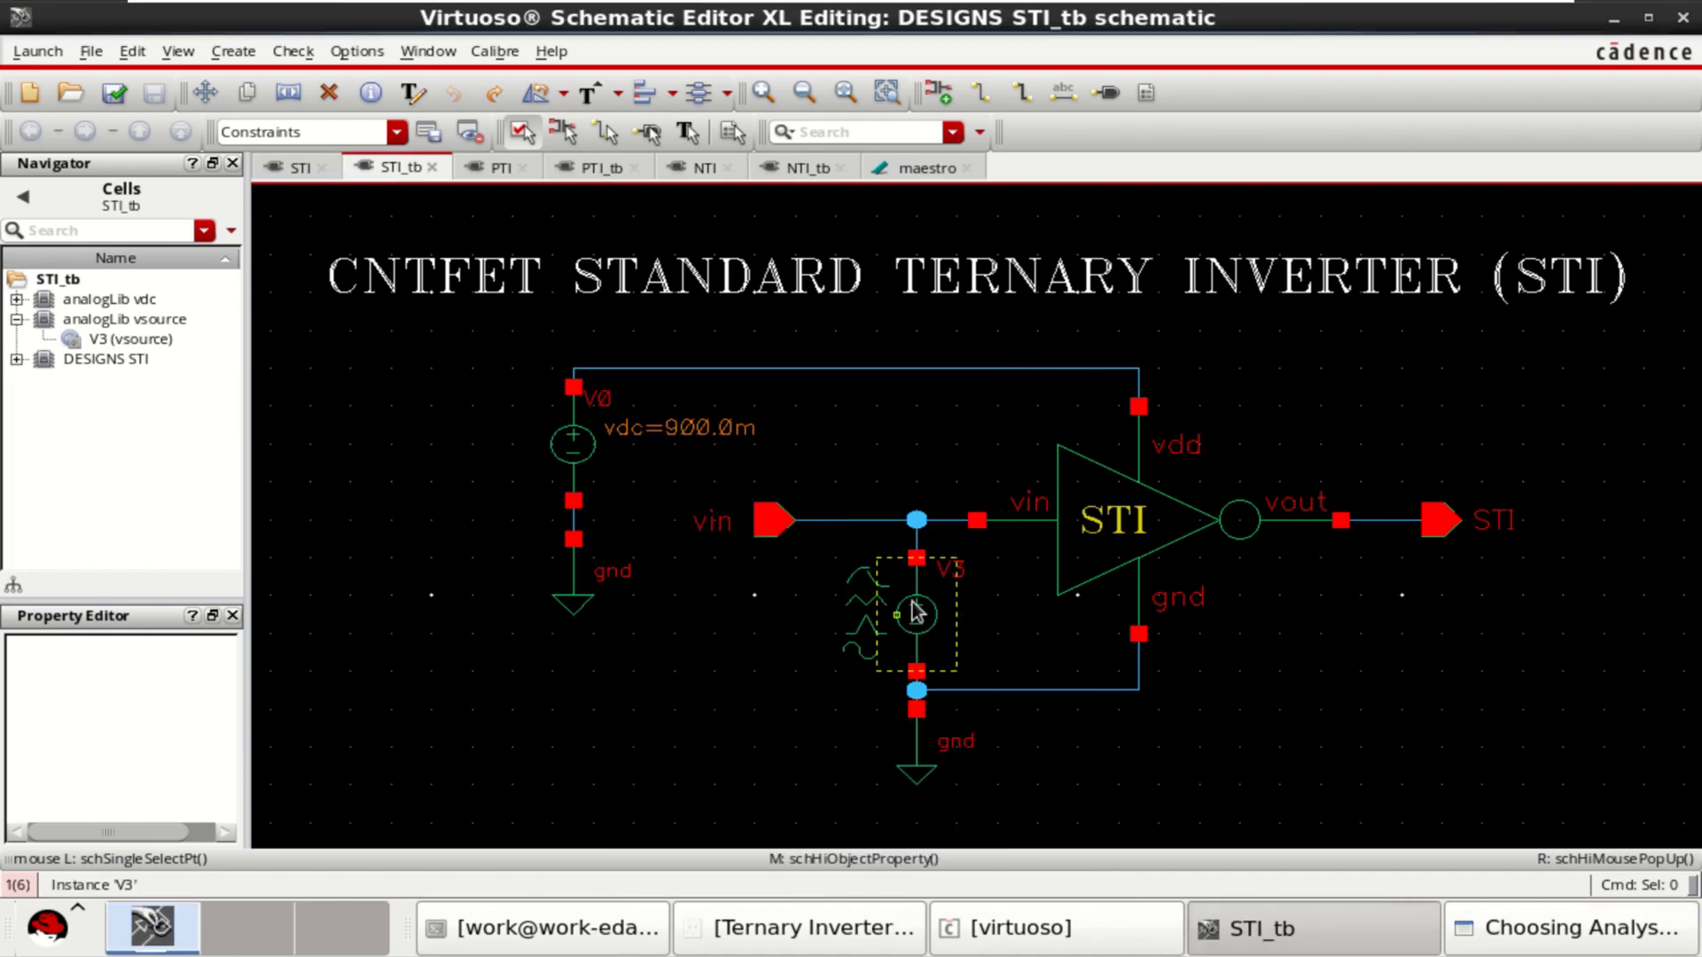
pyautogui.click(1517, 928)
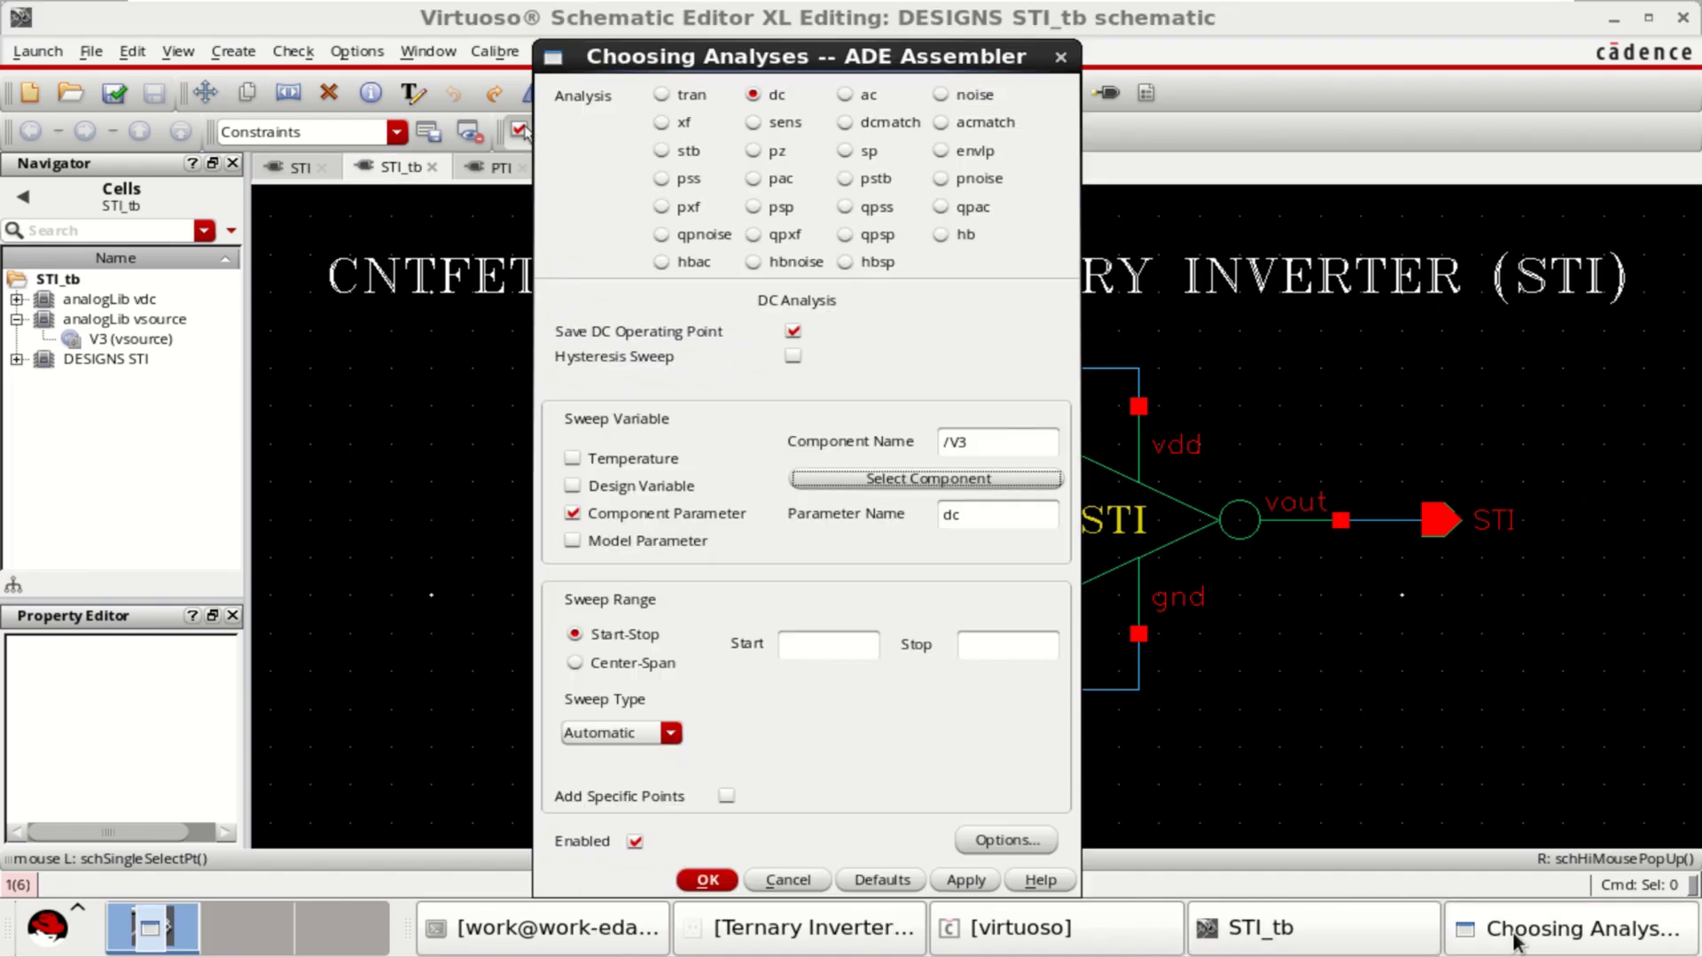
# Set the sweep from 0 to 0.9 with linear 0.01 steps
pyautogui.click(860, 645)
pyautogui.write('0')
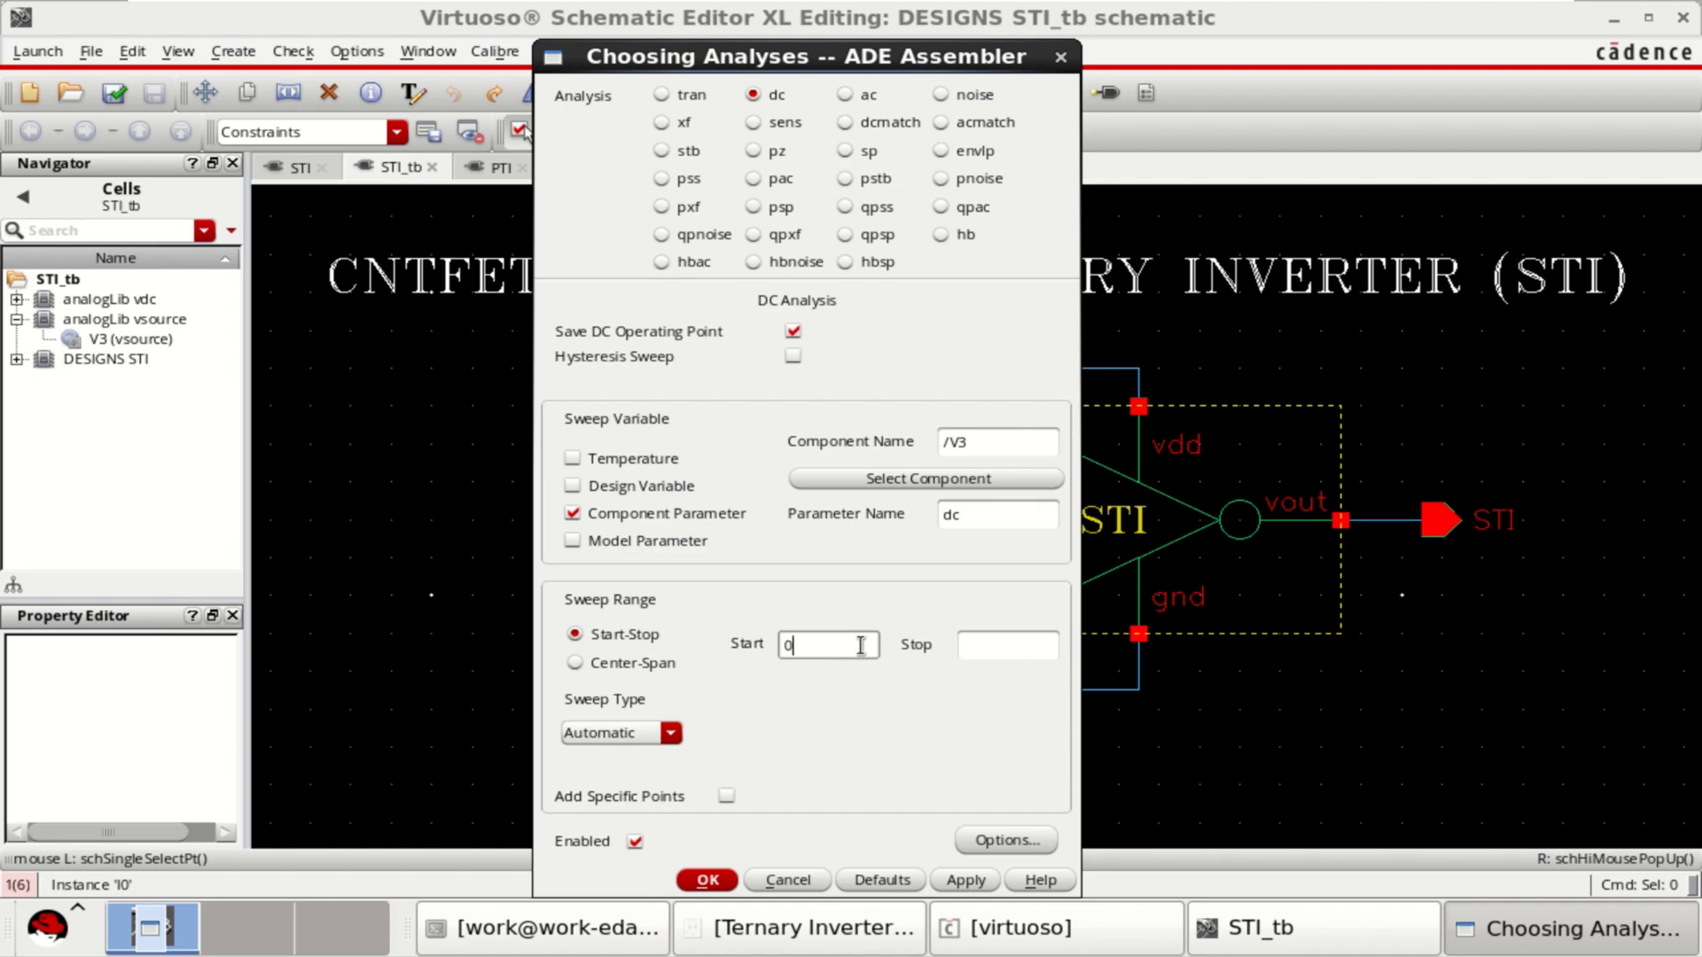
pyautogui.click(989, 645)
pyautogui.write('0.9')
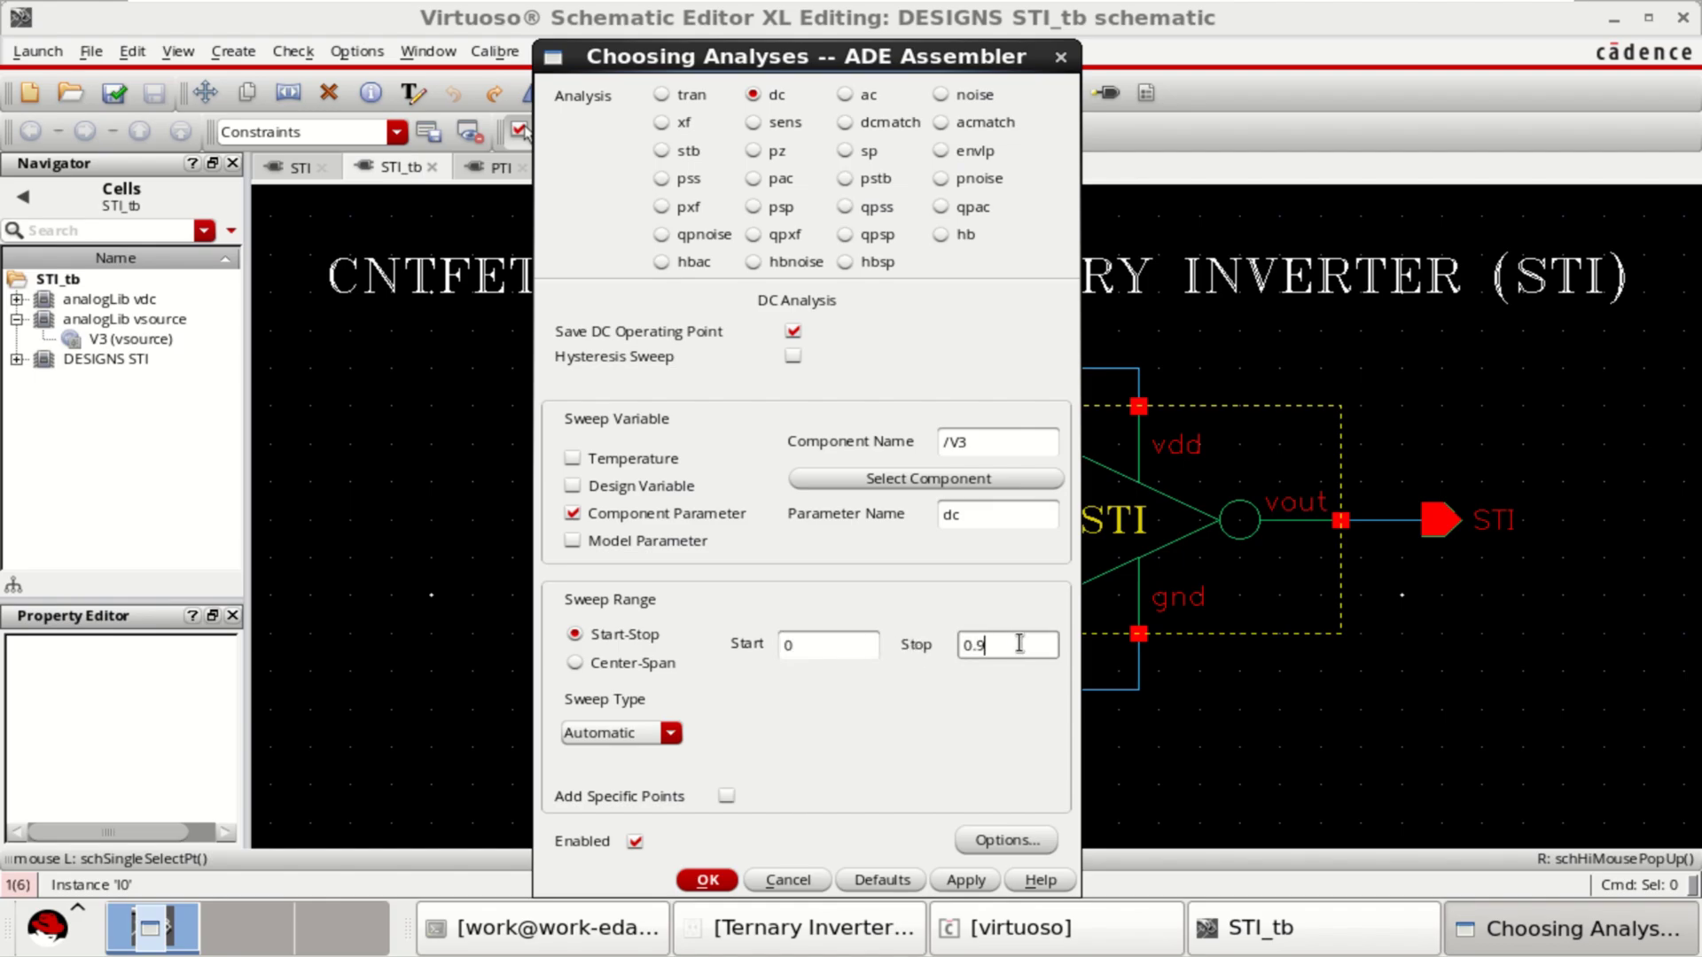
pyautogui.click(643, 731)
pyautogui.click(626, 752)
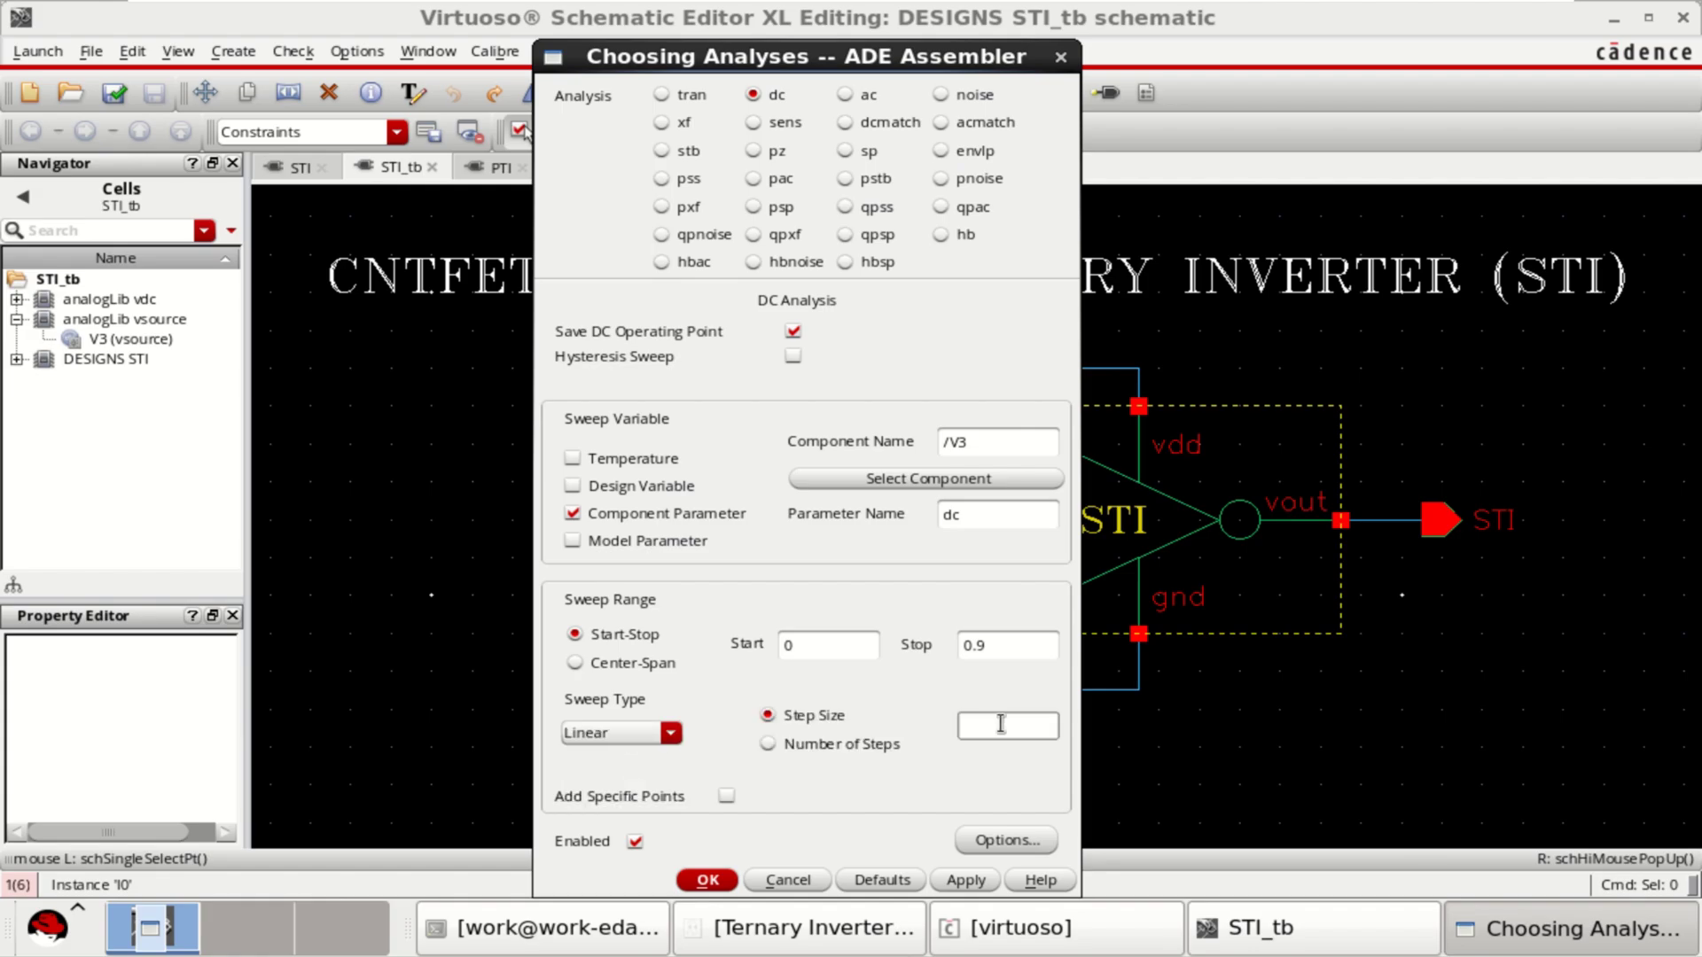
pyautogui.write('0.01')
# Save the DC sweep and add the vin net as a signal output for STI_tb
pyautogui.click(720, 880)
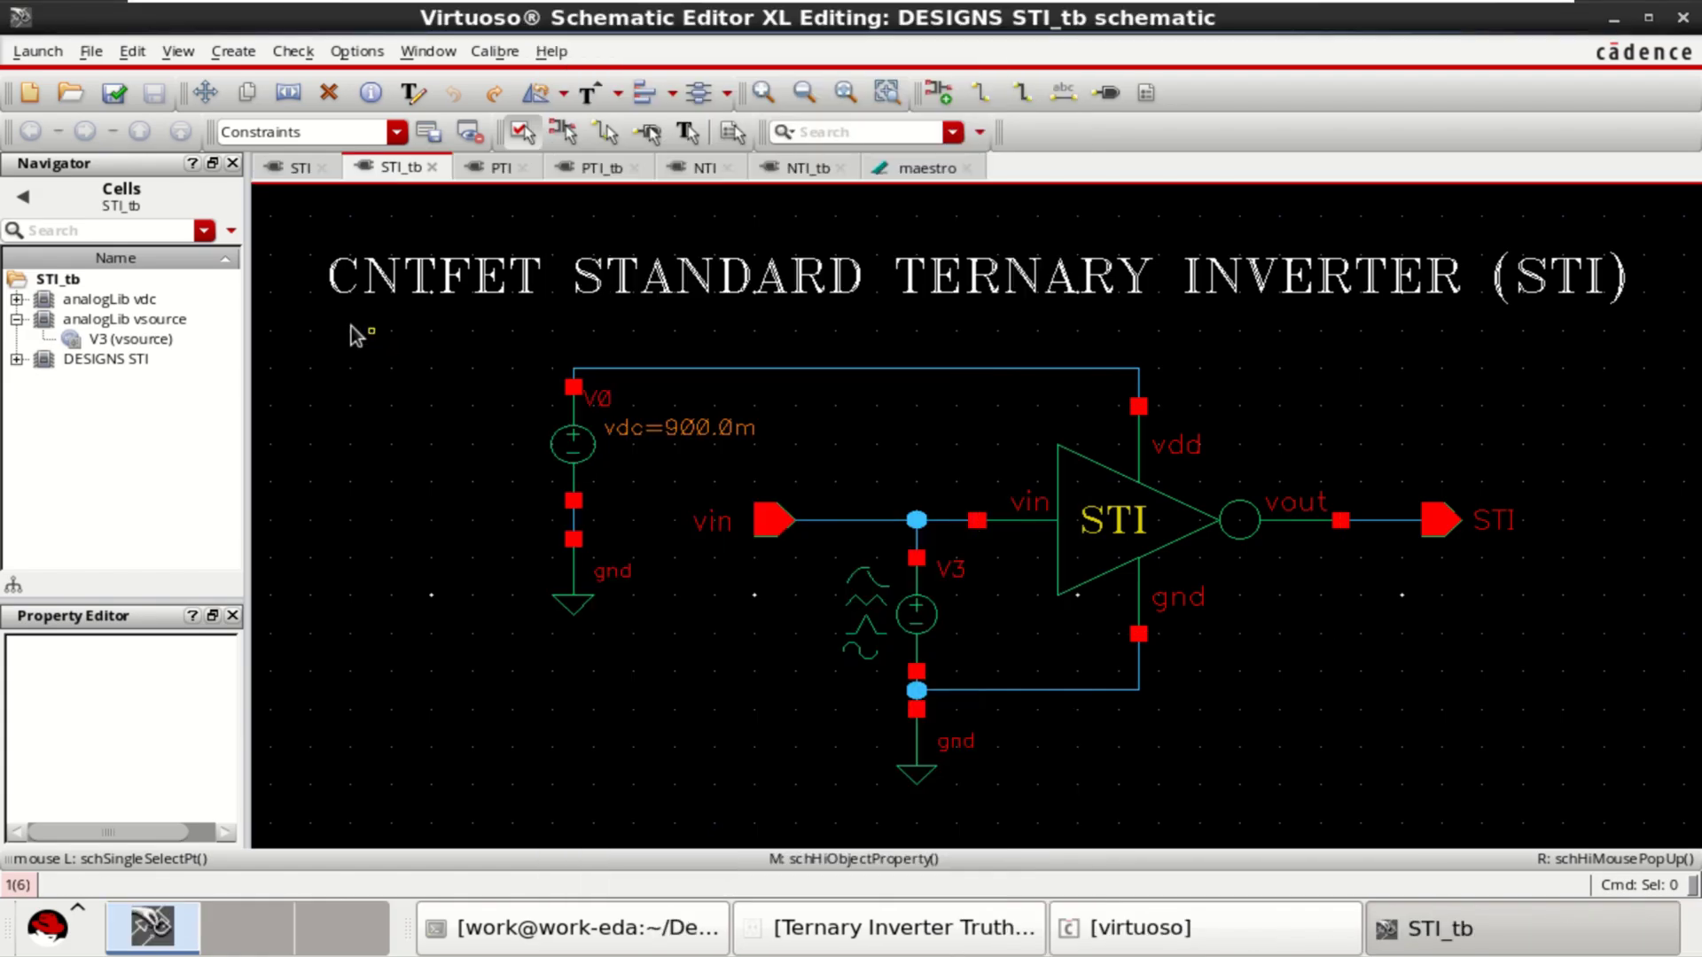
pyautogui.click(922, 170)
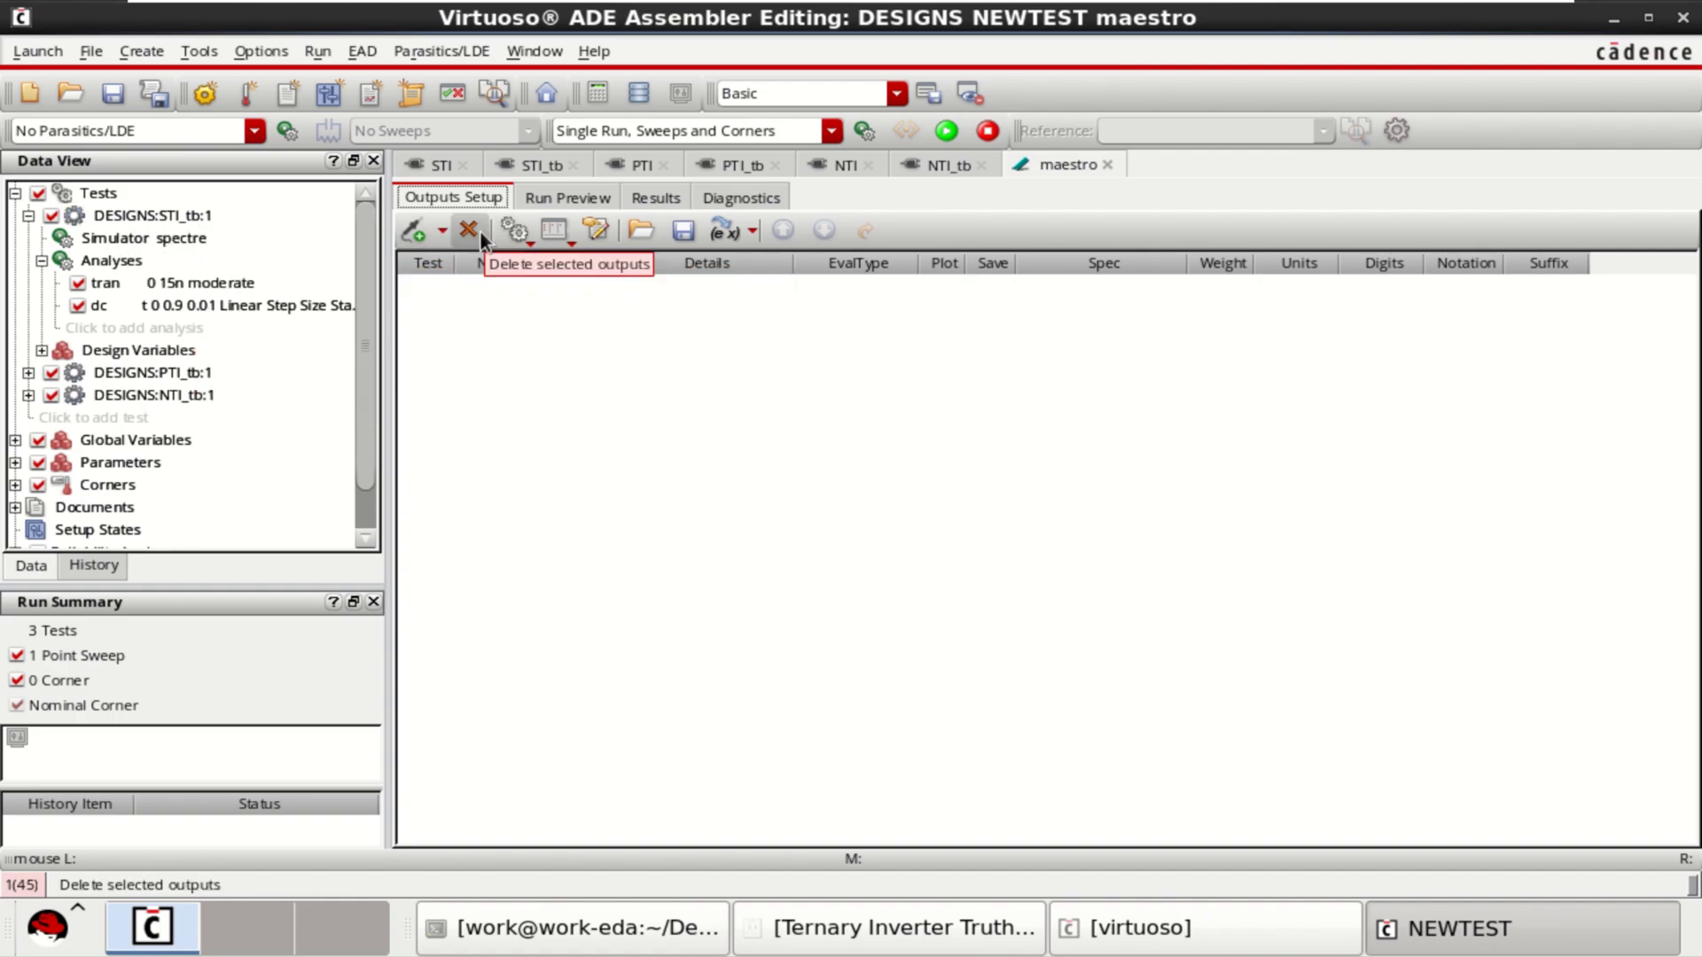
pyautogui.click(442, 232)
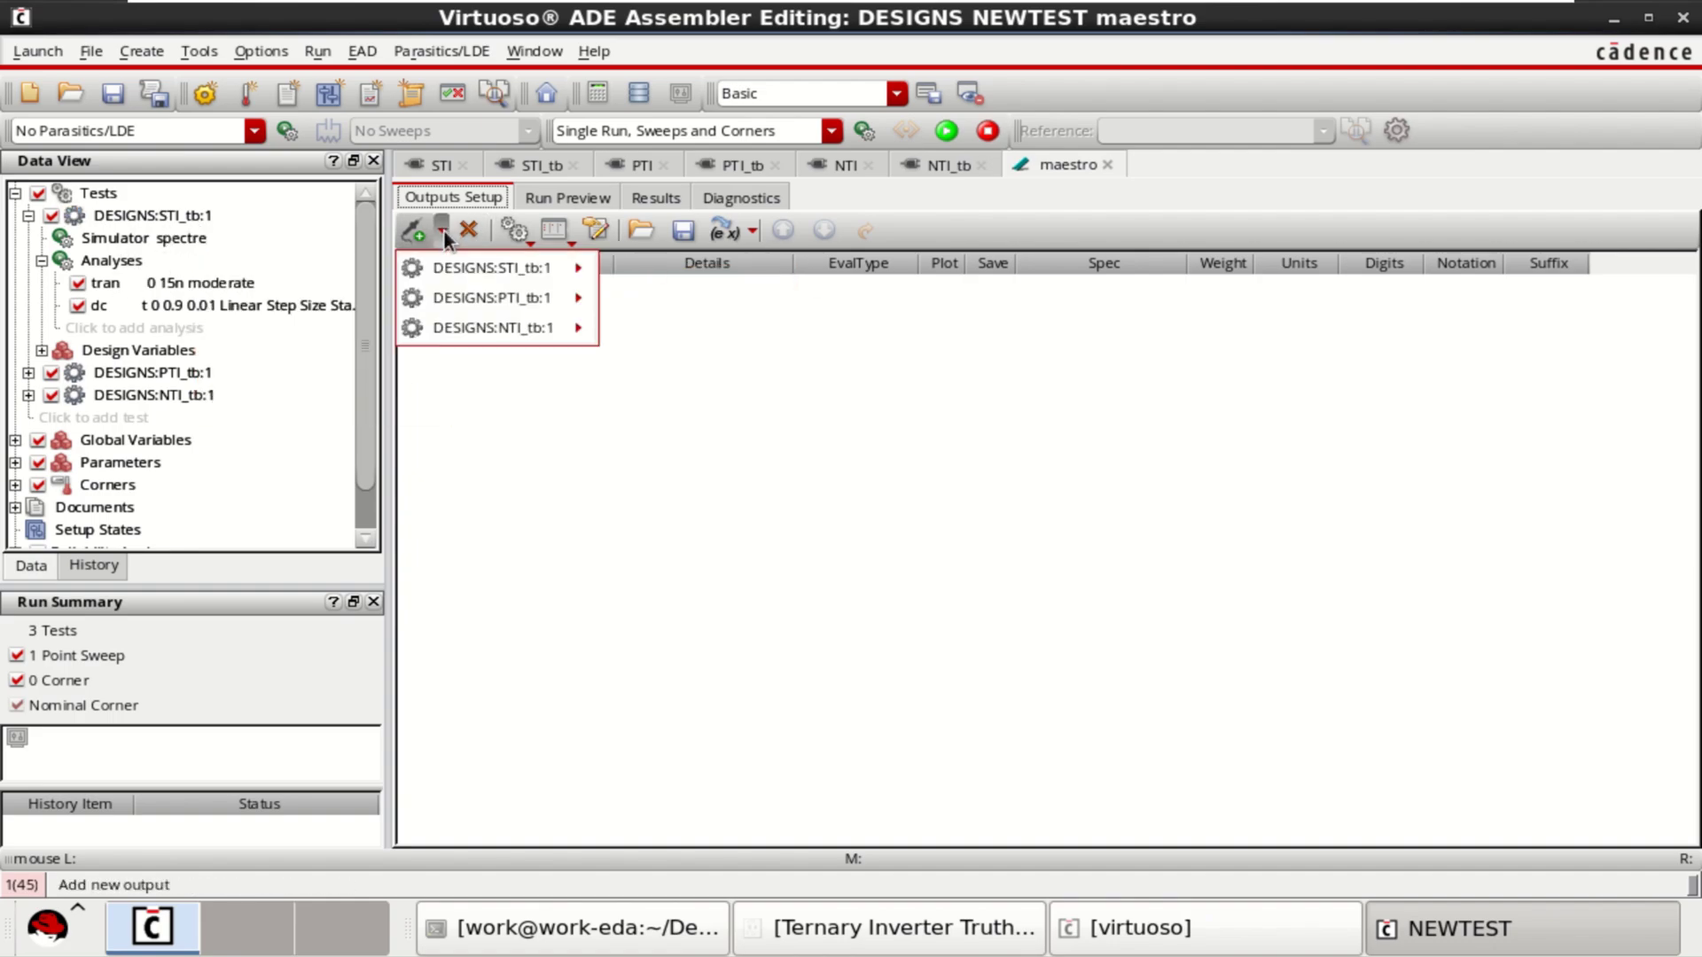
pyautogui.moveTo(535, 277)
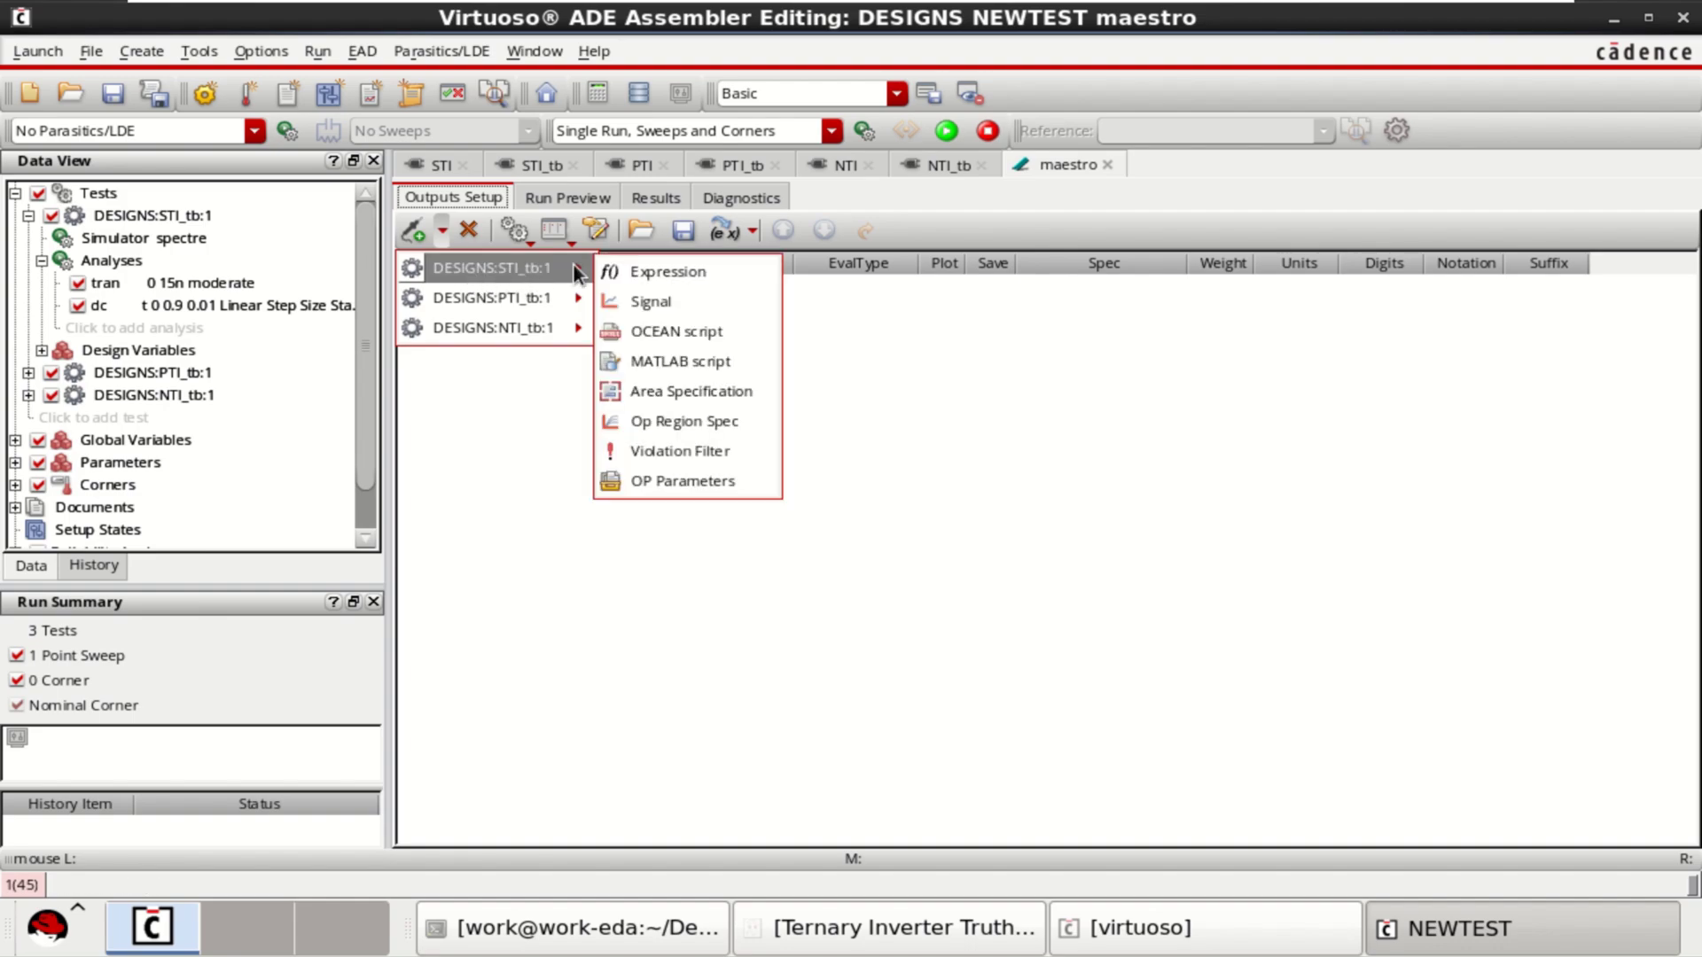
pyautogui.click(671, 311)
pyautogui.click(691, 286)
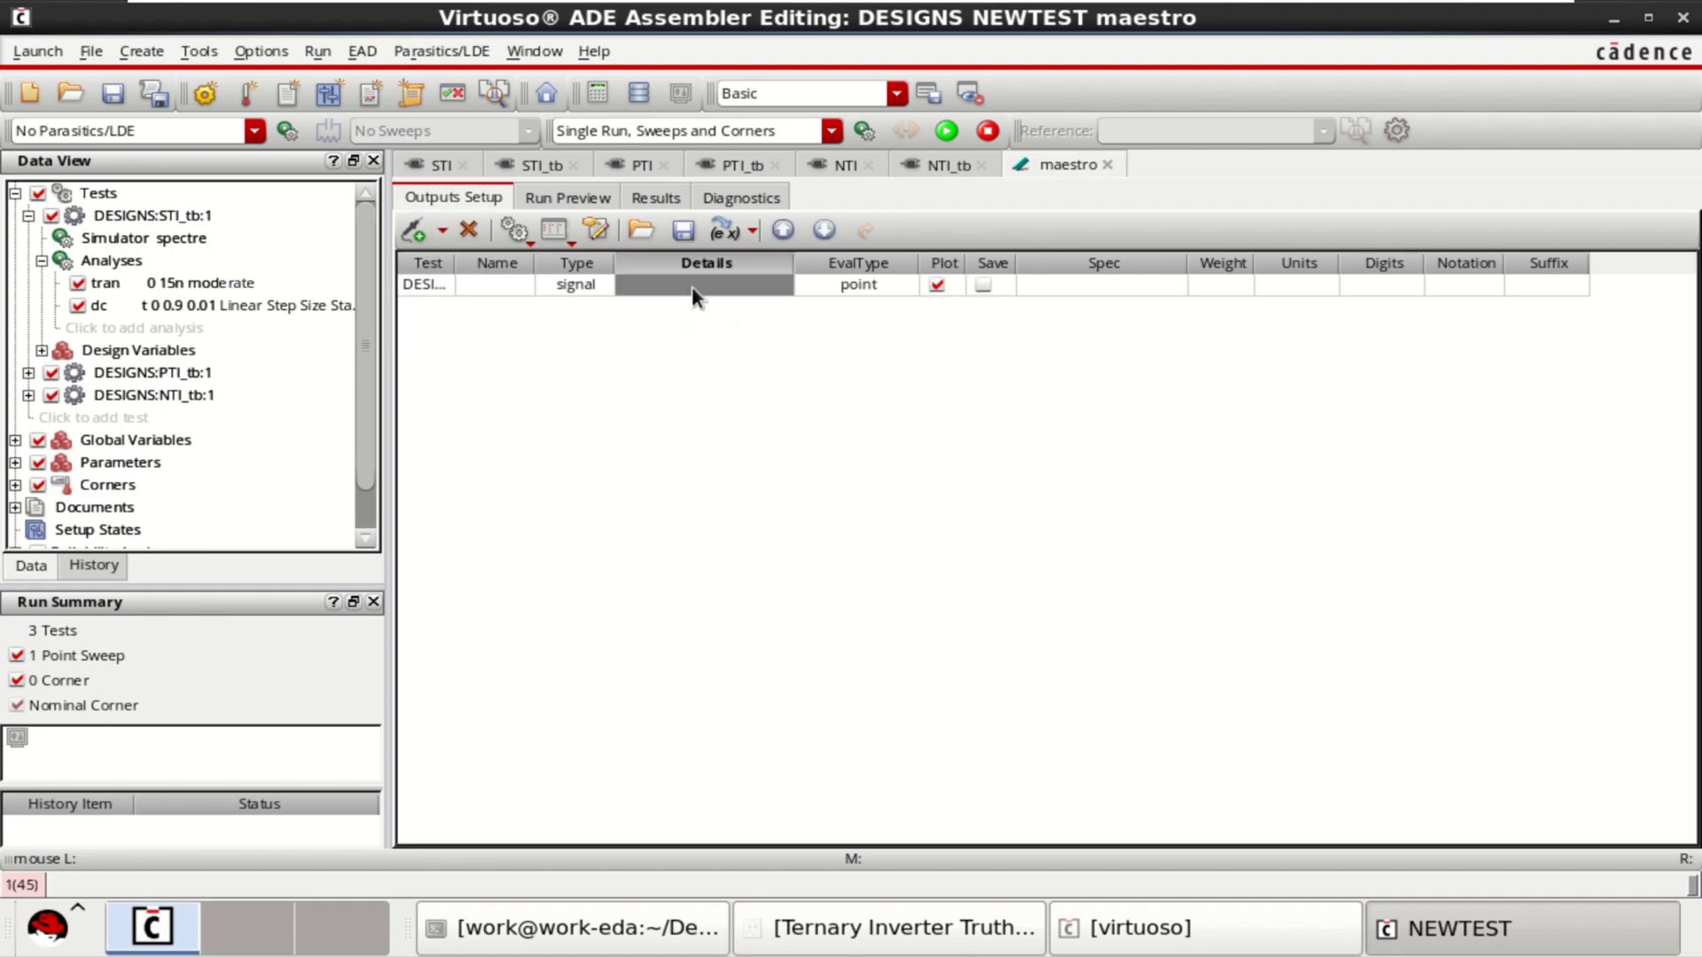
pyautogui.click(691, 285)
pyautogui.click(767, 284)
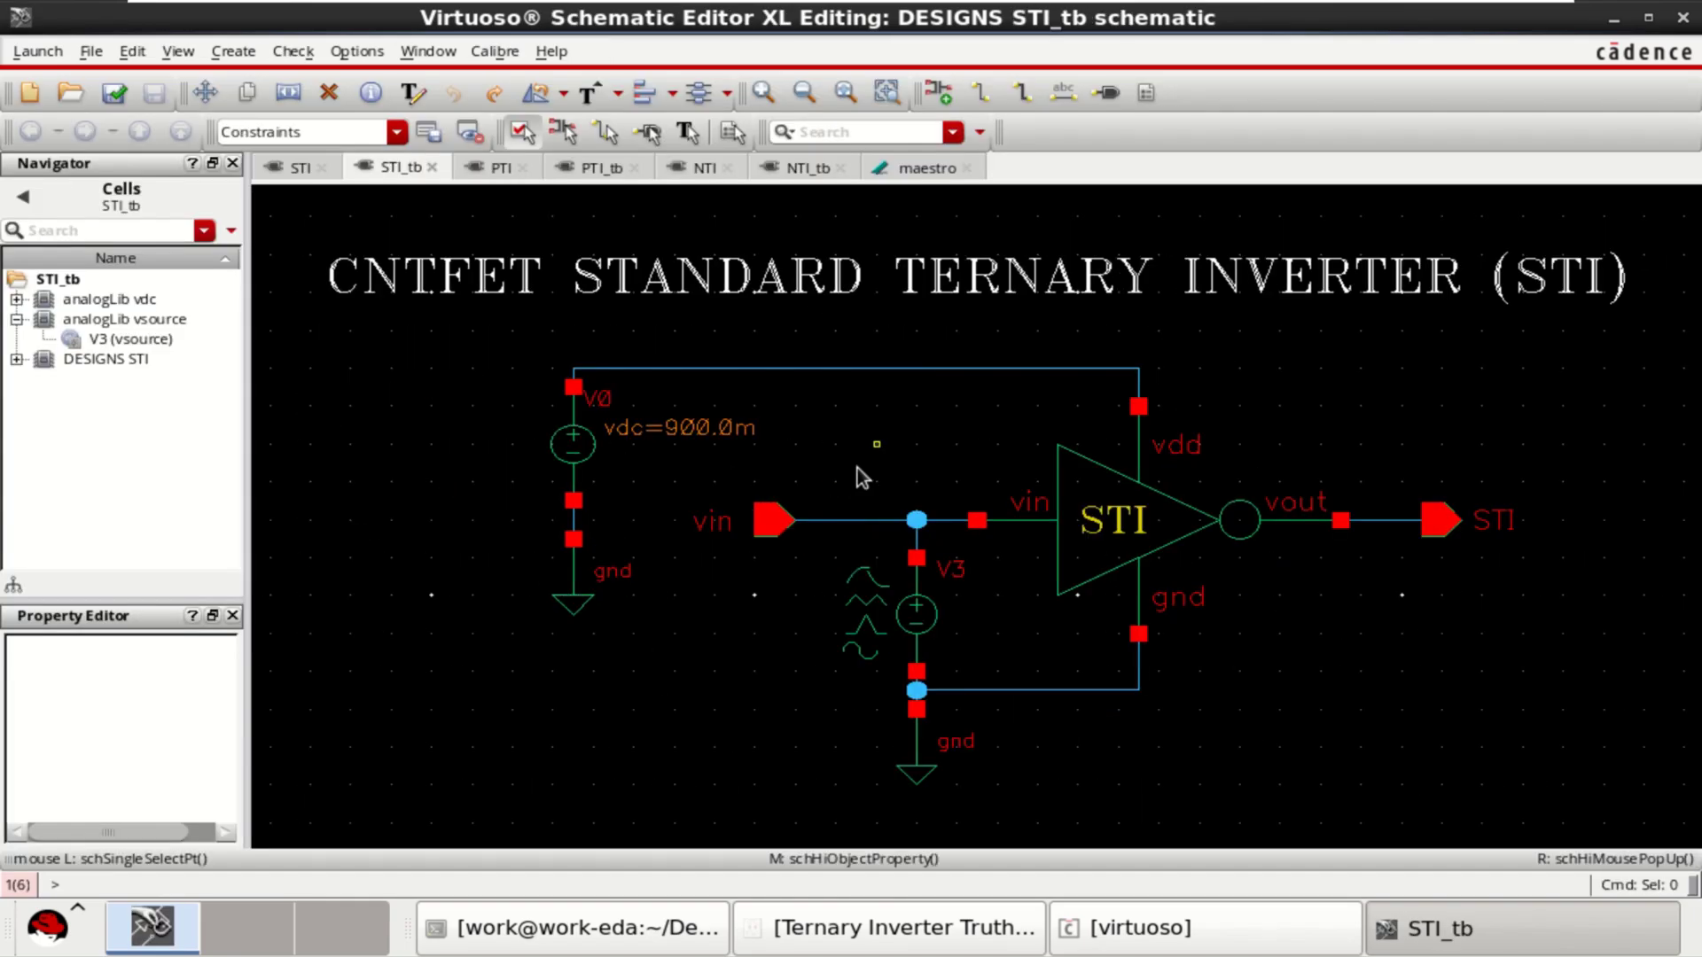
pyautogui.click(838, 521)
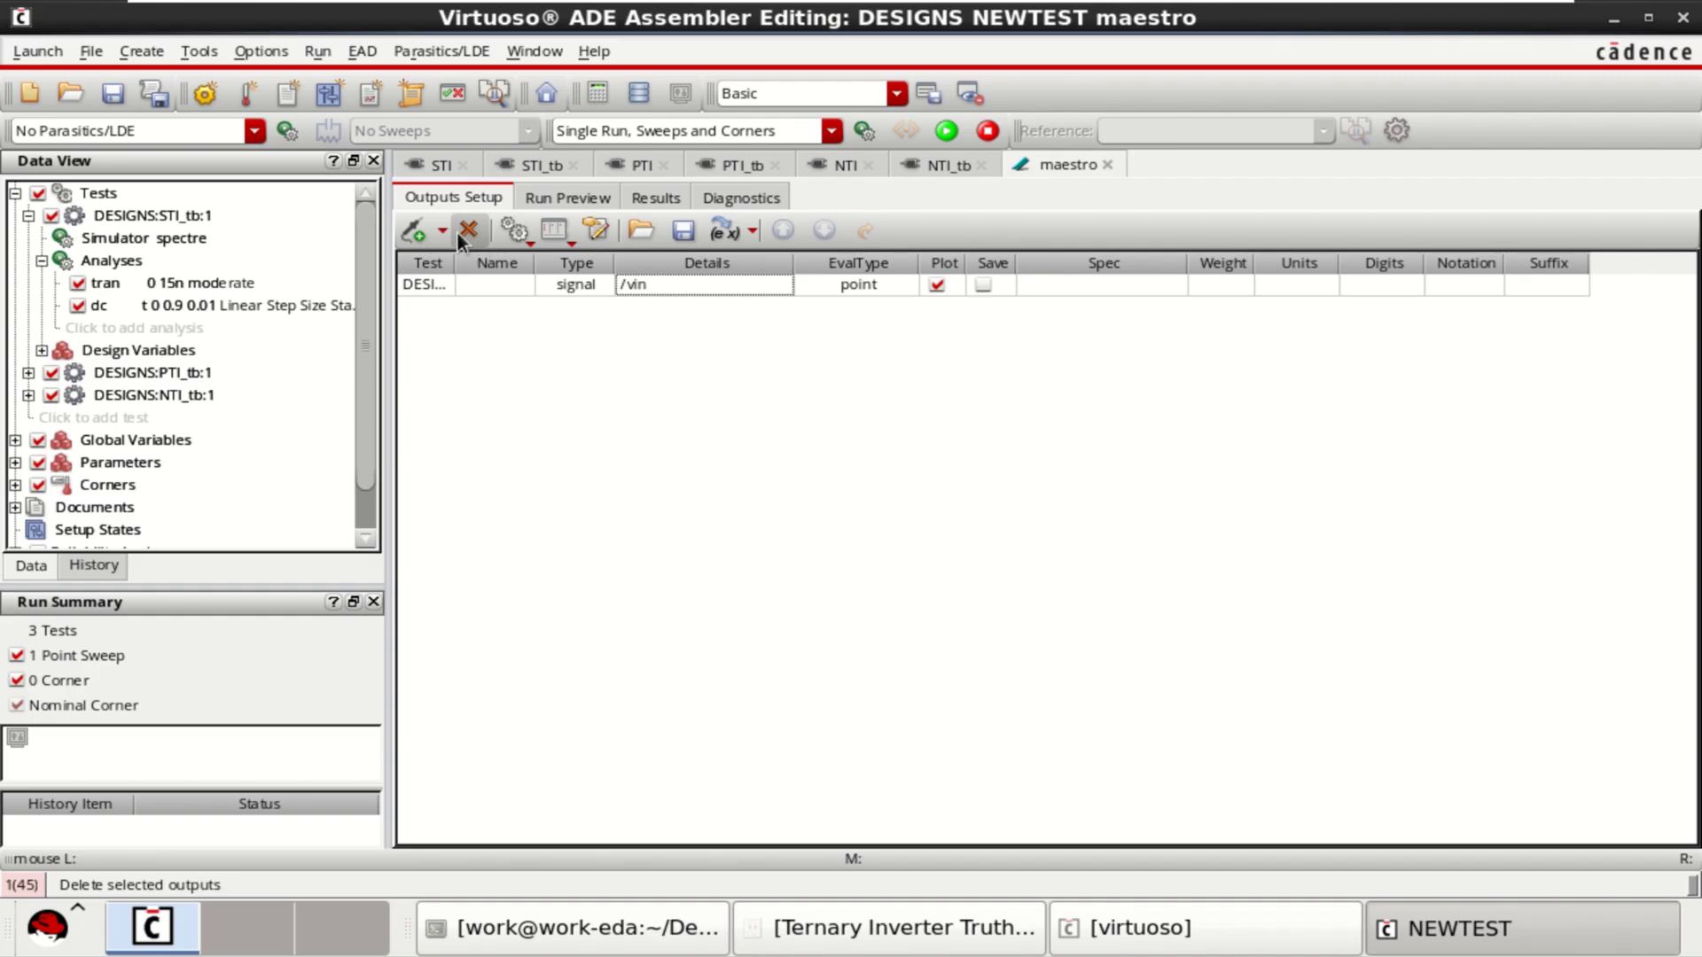
# Add the STI net as a second STI_tb signal output, then expand PTI_tb
pyautogui.click(443, 230)
pyautogui.moveTo(521, 268)
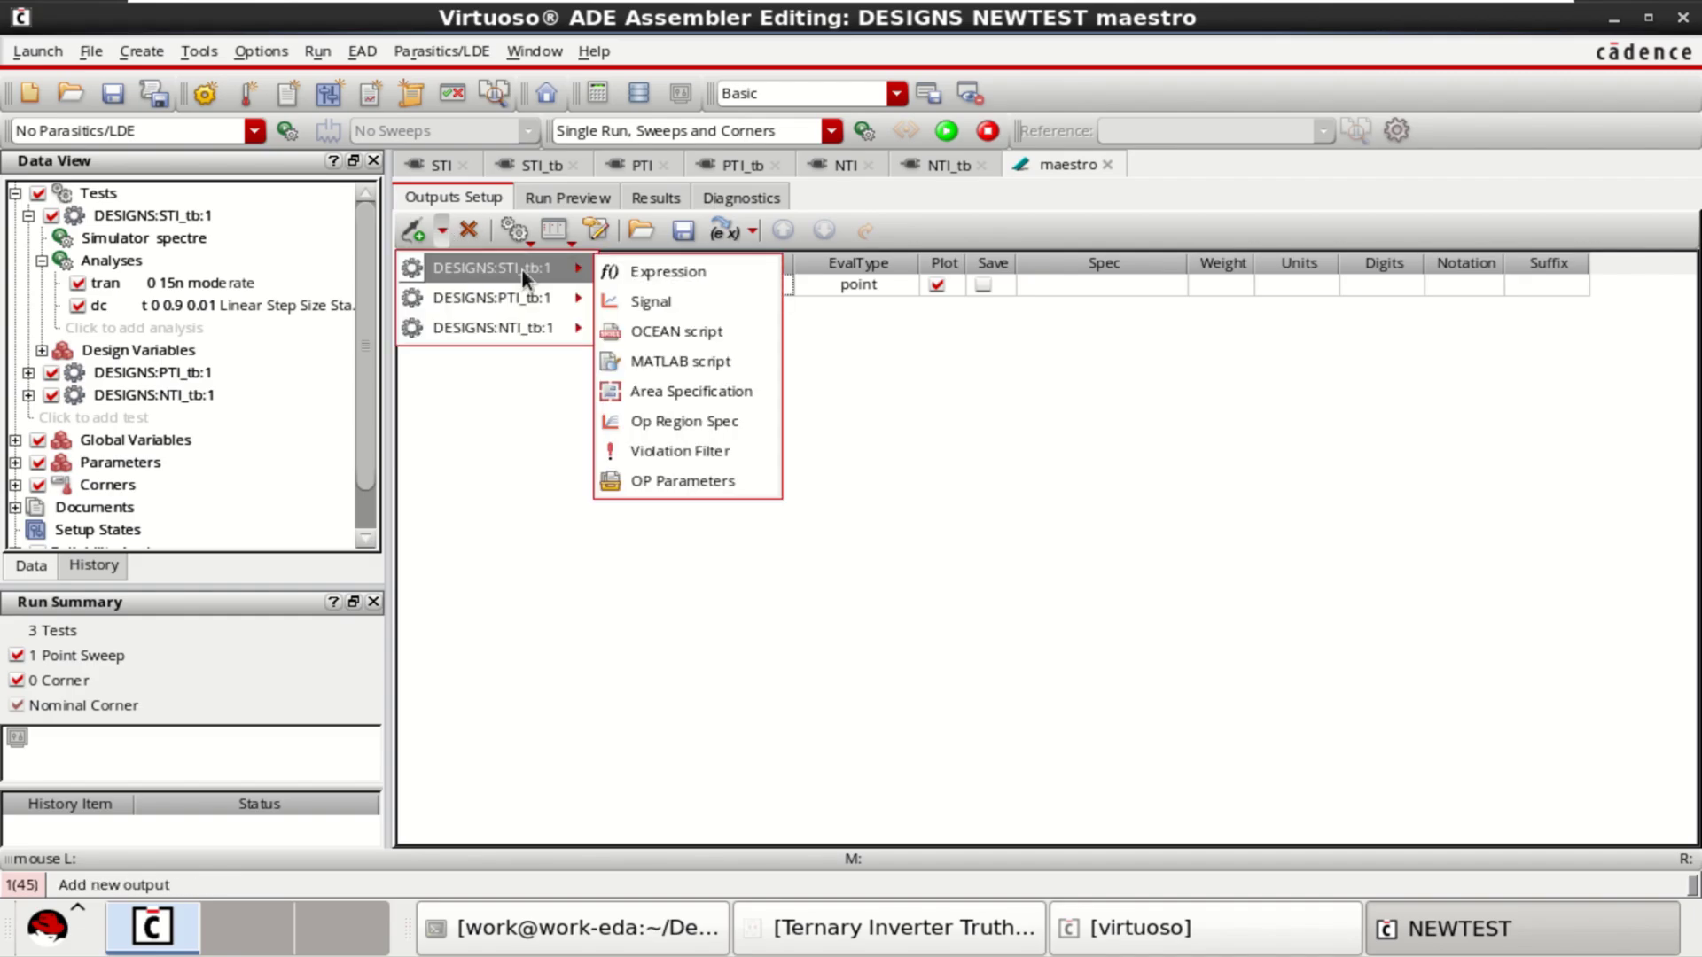
pyautogui.click(646, 298)
pyautogui.click(694, 310)
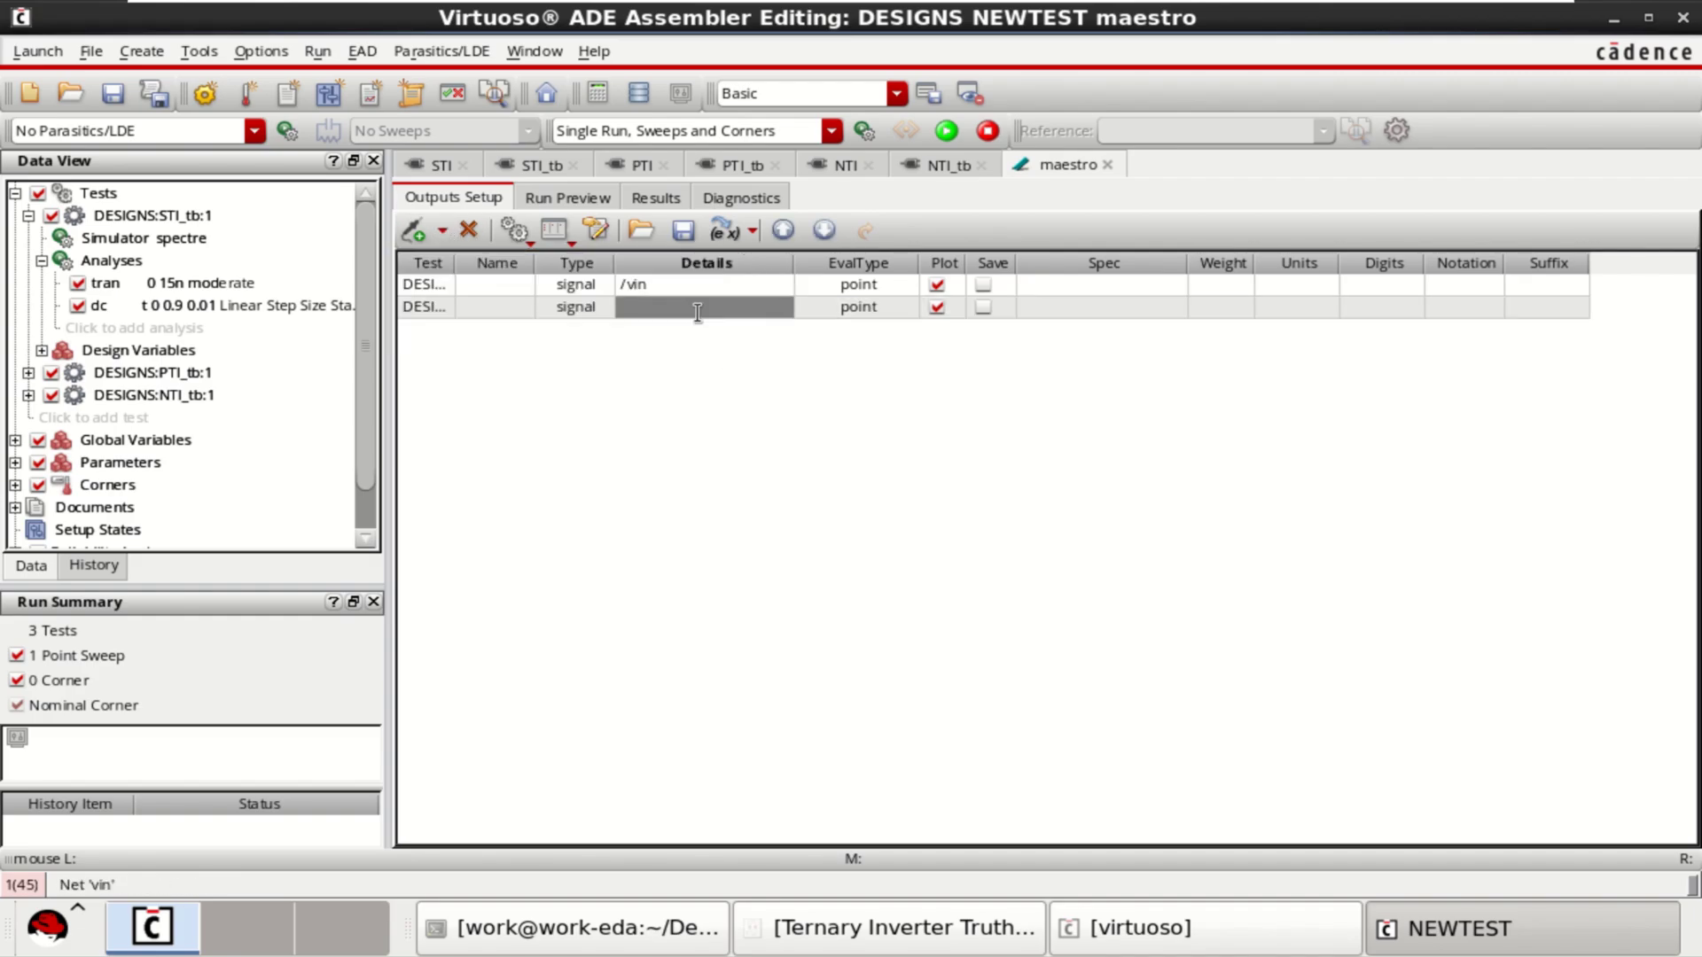
pyautogui.click(769, 309)
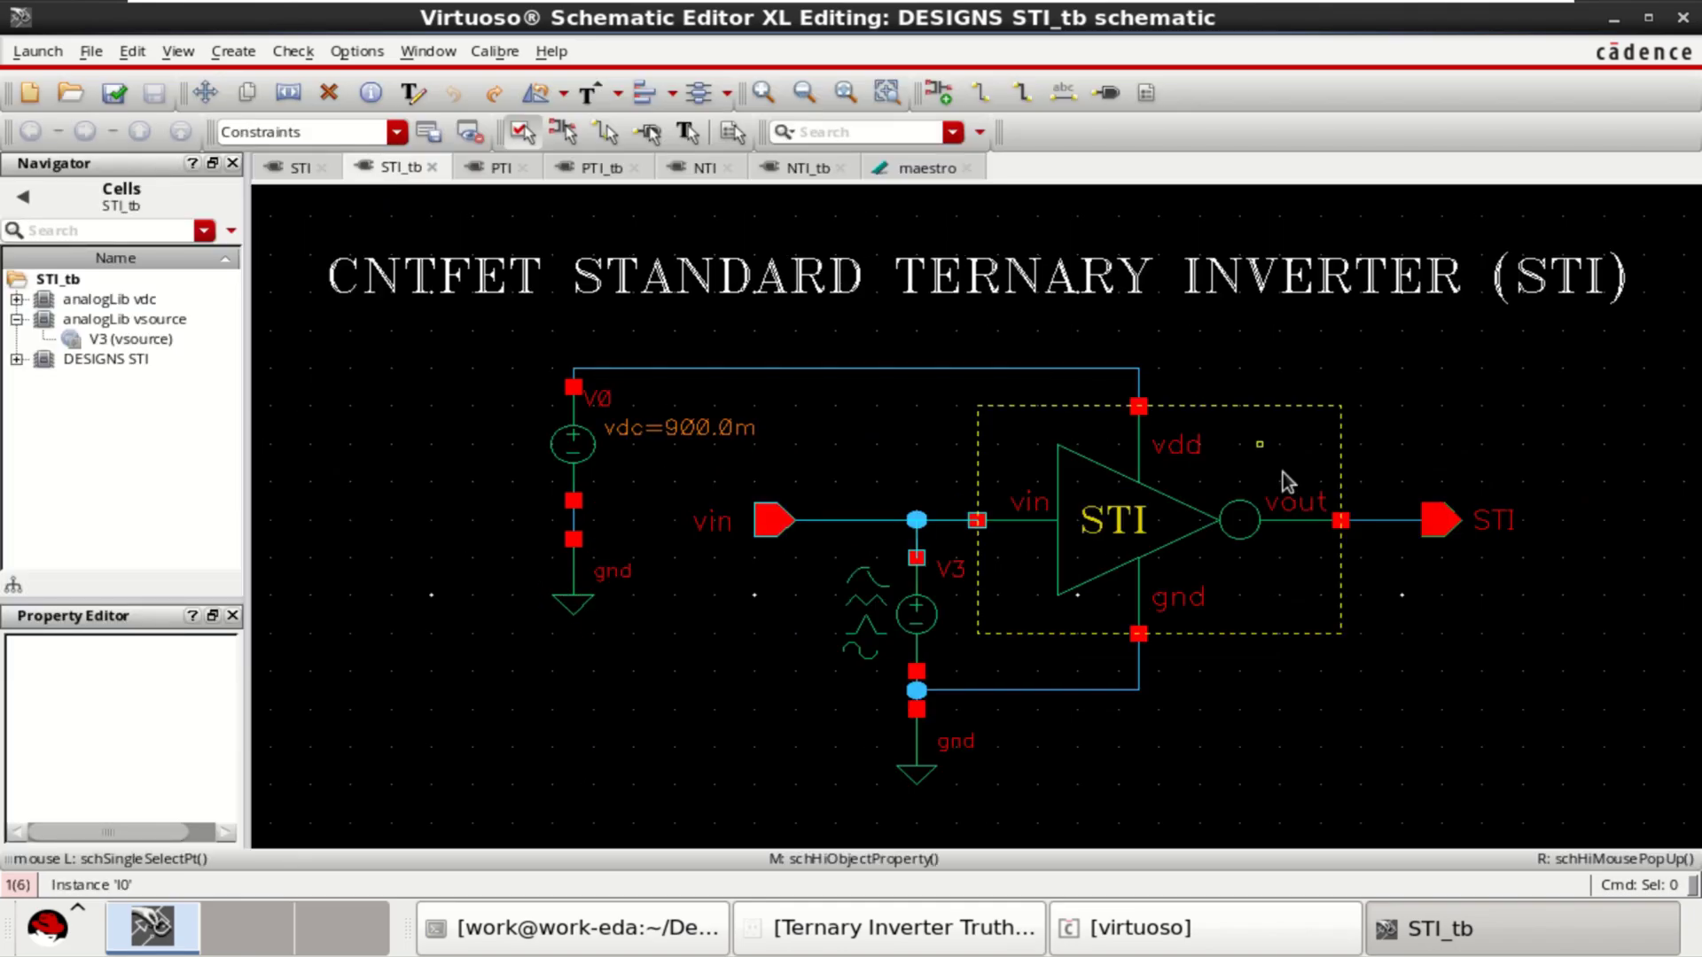
pyautogui.click(1389, 521)
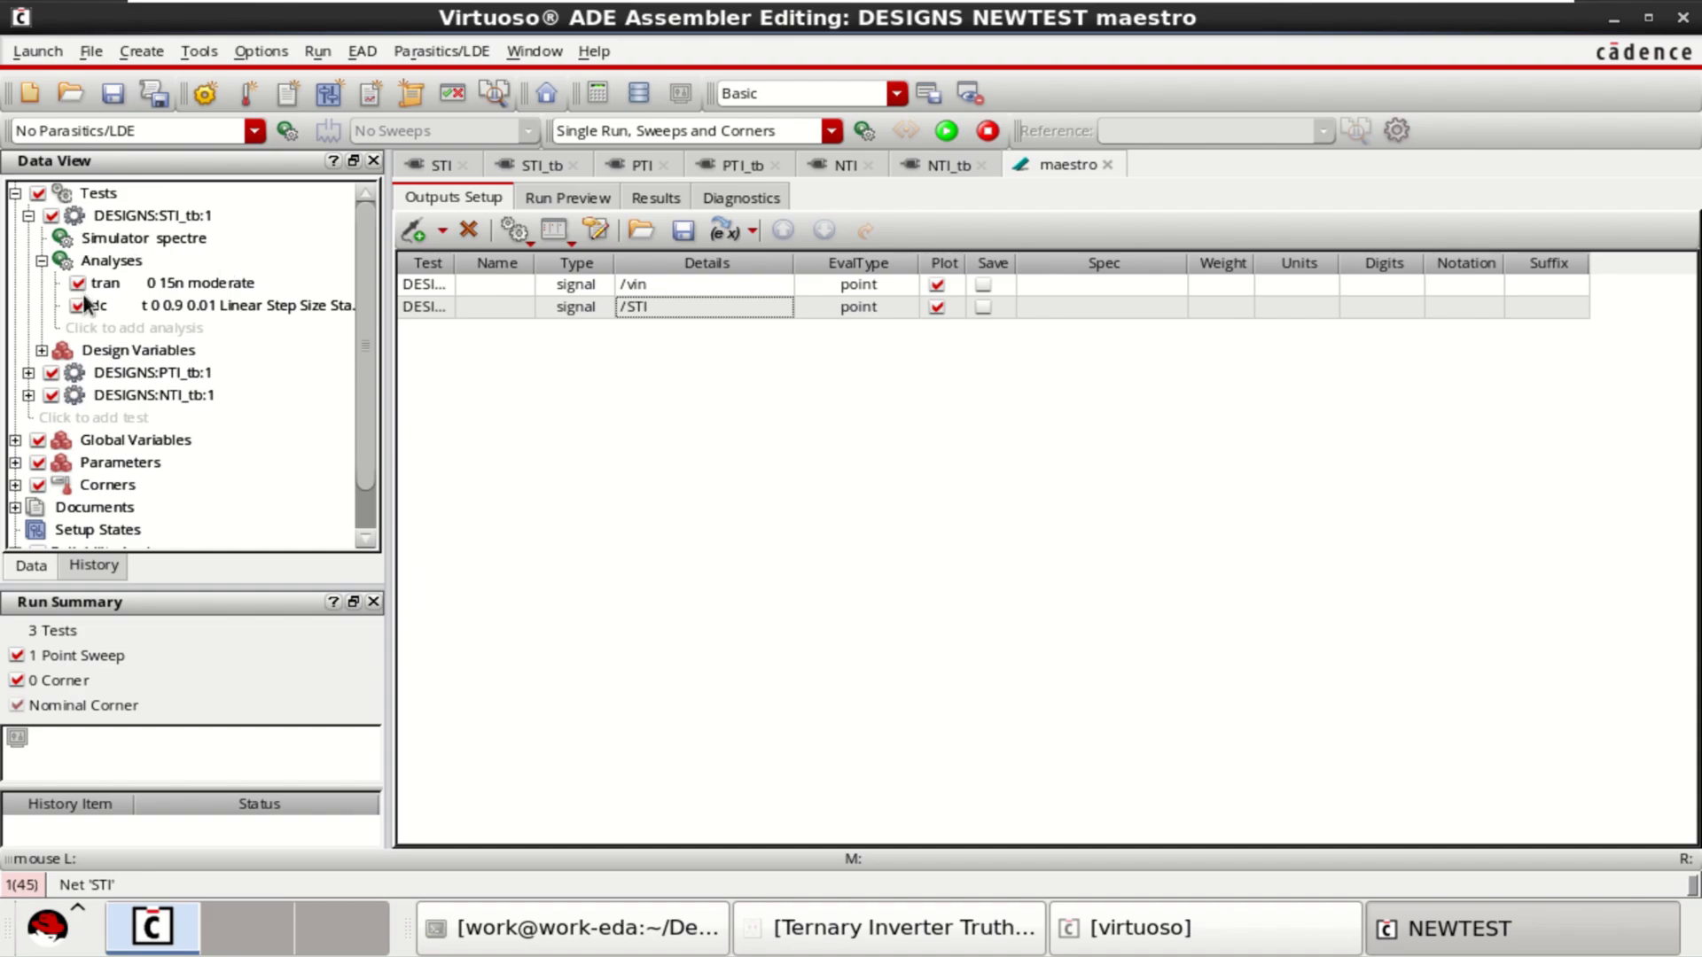
pyautogui.click(30, 215)
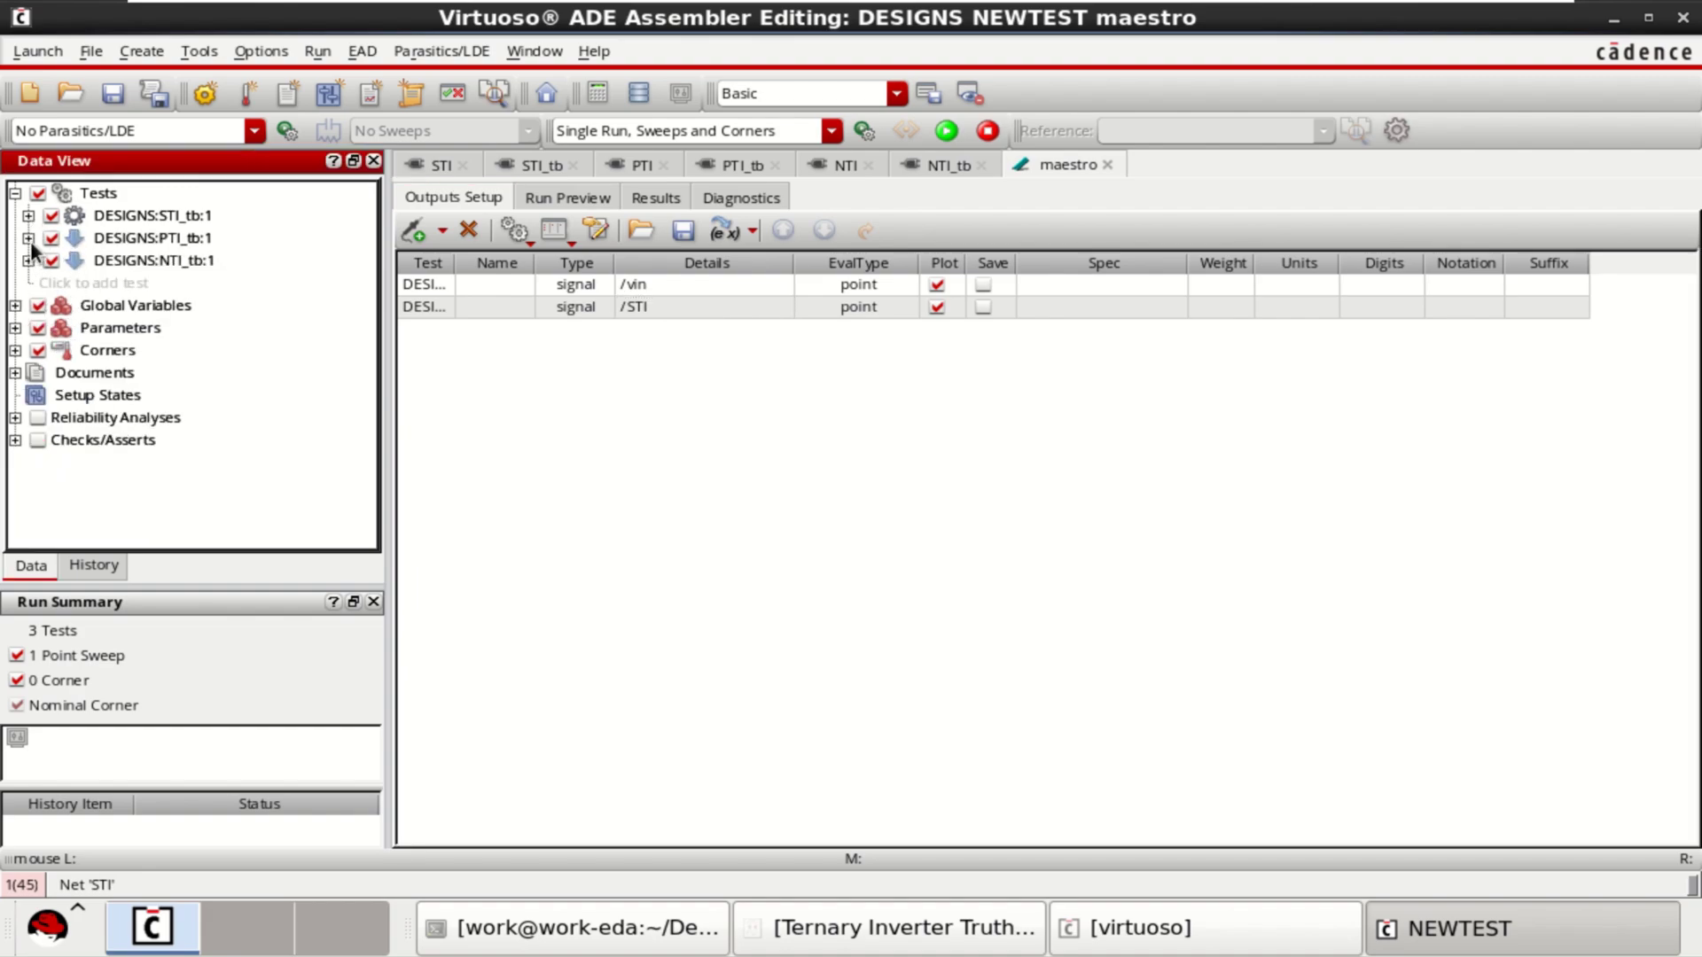
pyautogui.click(29, 239)
# Give PTI_tb a transient analysis with 15n stop time and moderate accuracy
pyautogui.click(41, 284)
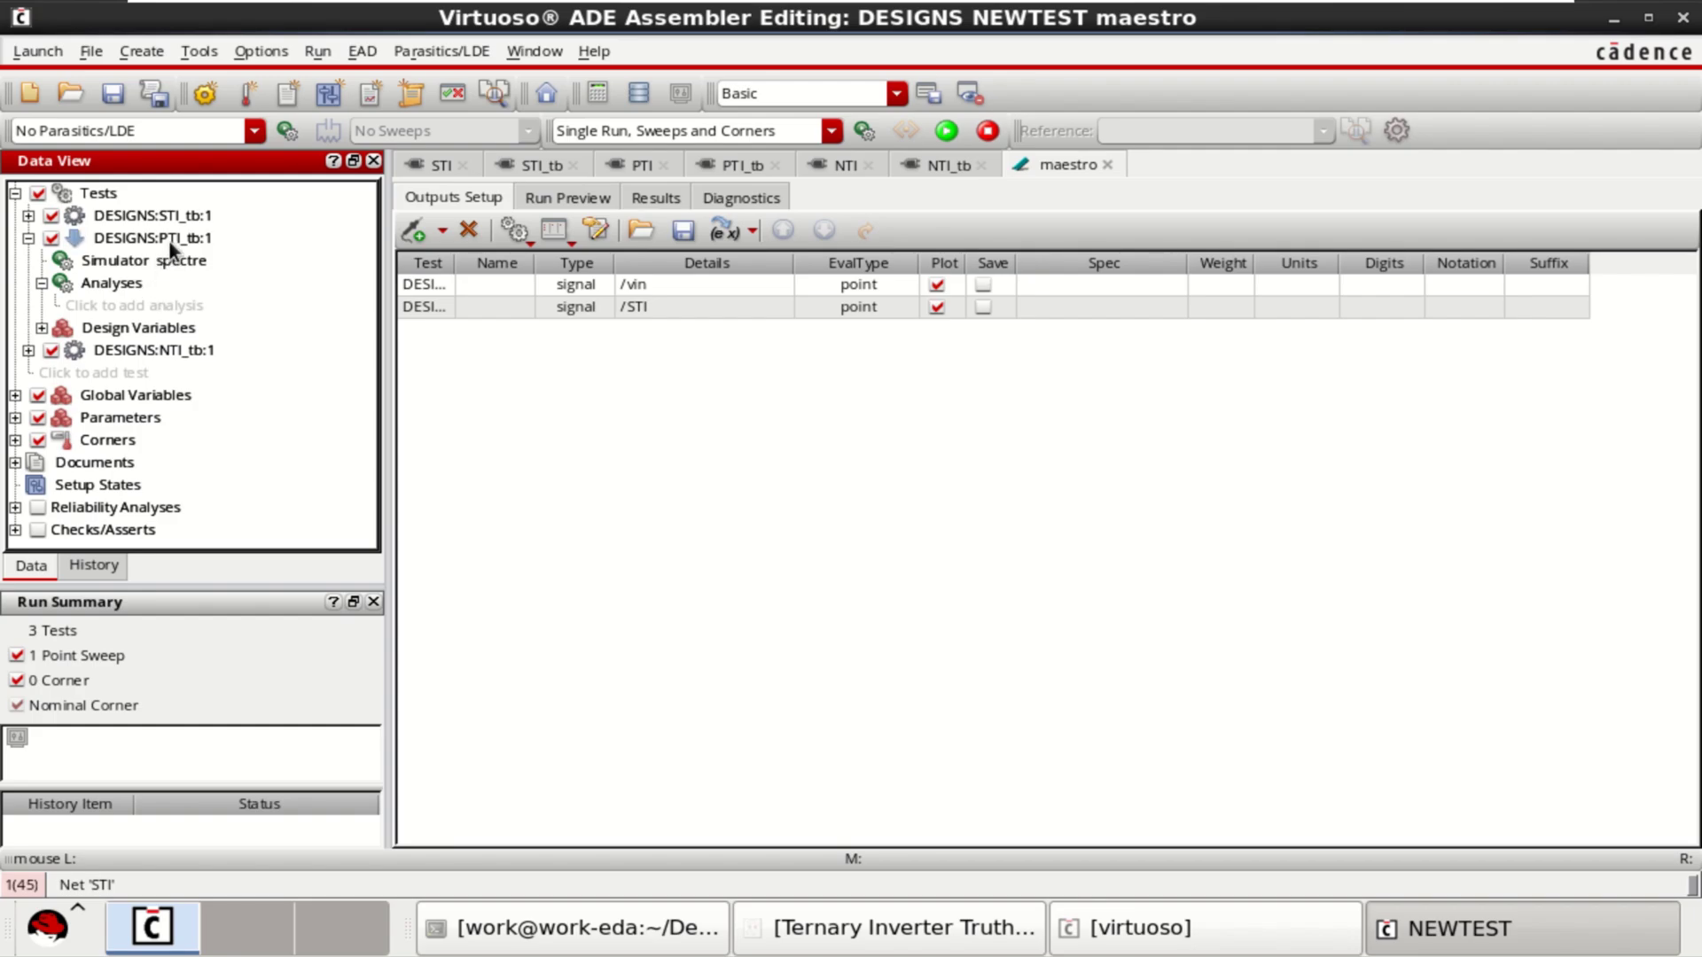
pyautogui.click(281, 307)
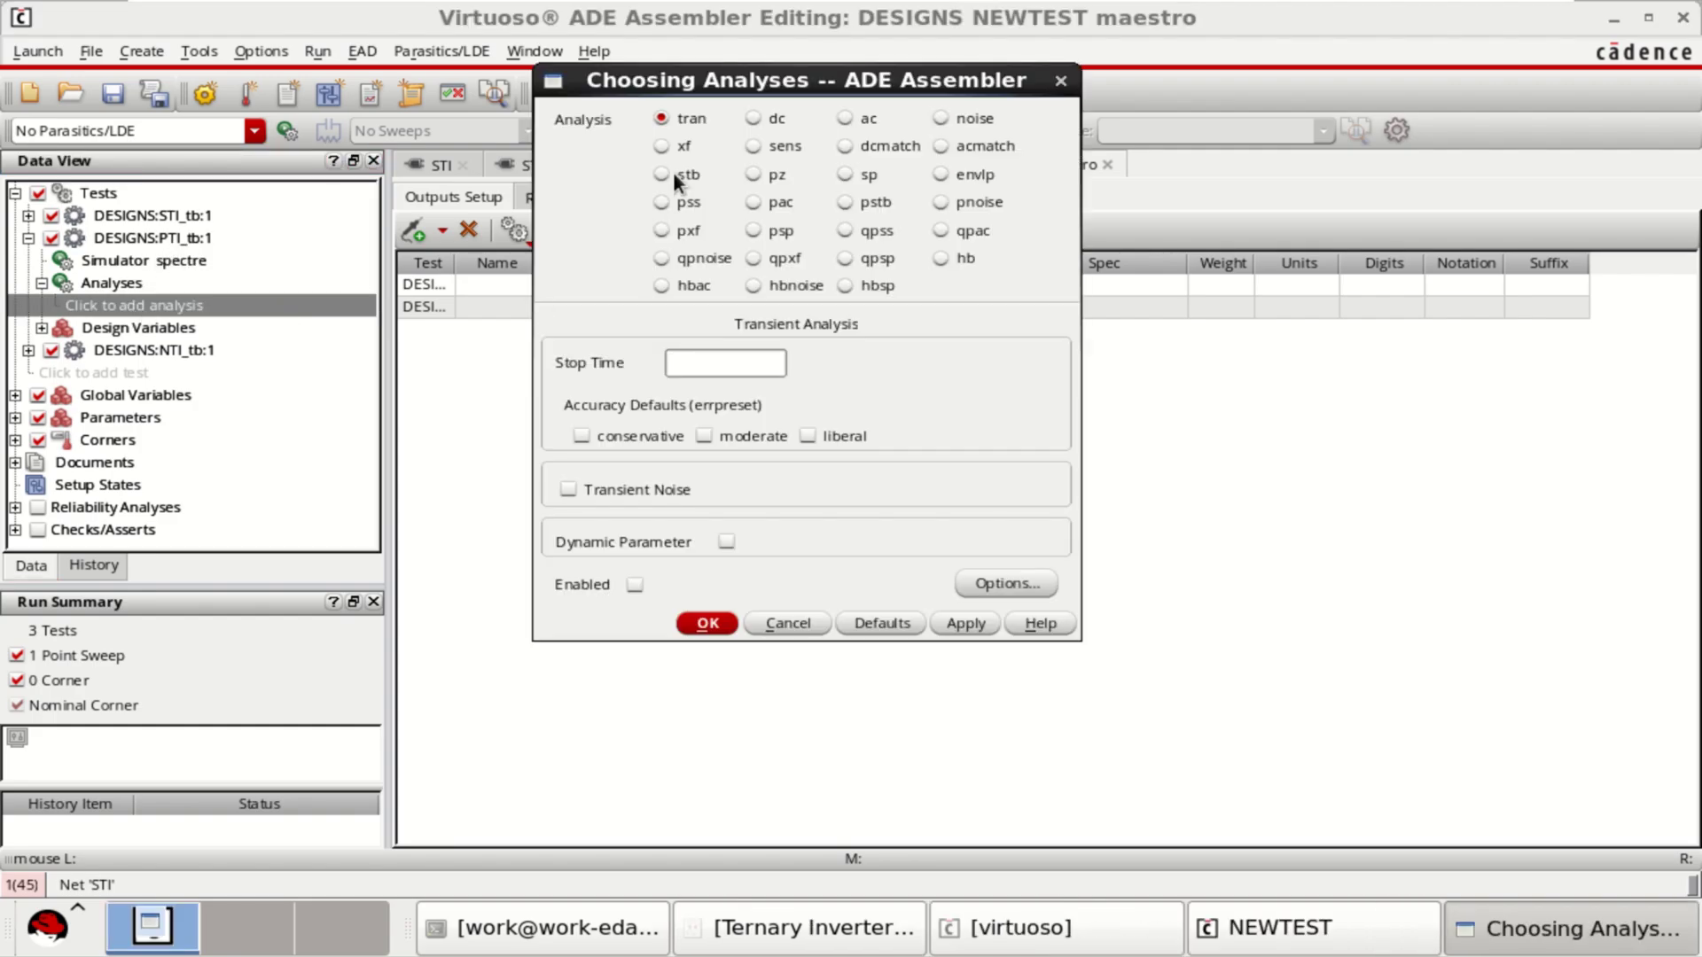
pyautogui.write('15n')
pyautogui.click(758, 434)
pyautogui.click(956, 622)
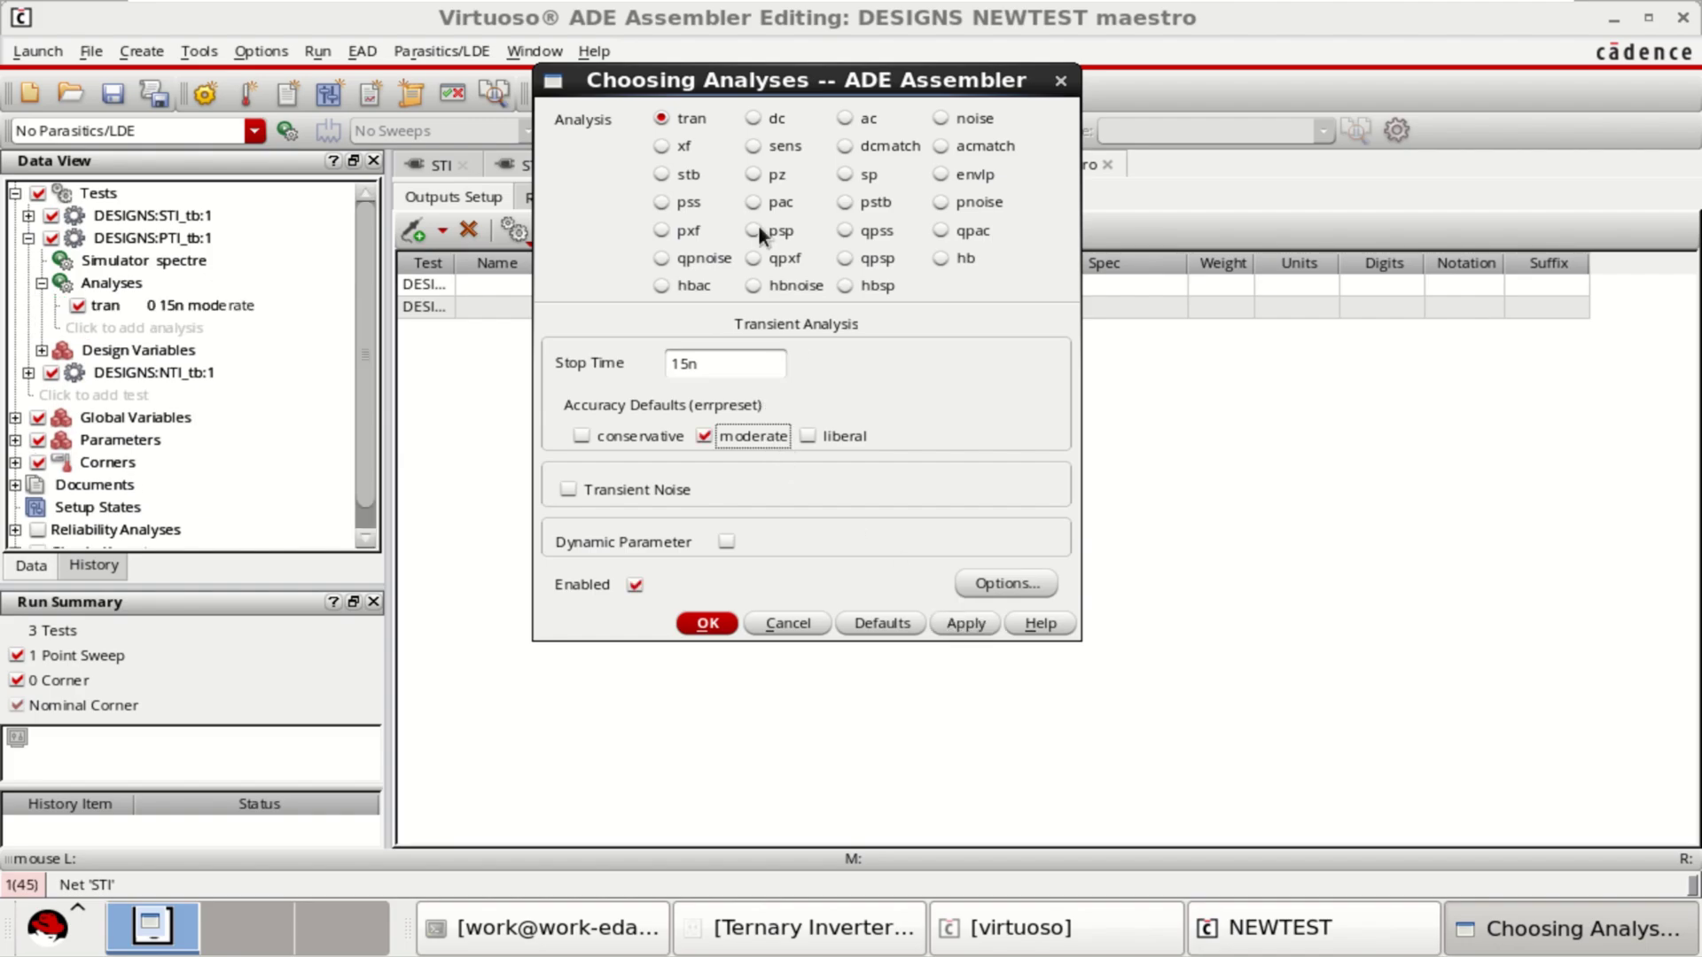
# Start a DC analysis saving the operating point and sweeping V3's dc parameter
pyautogui.click(754, 117)
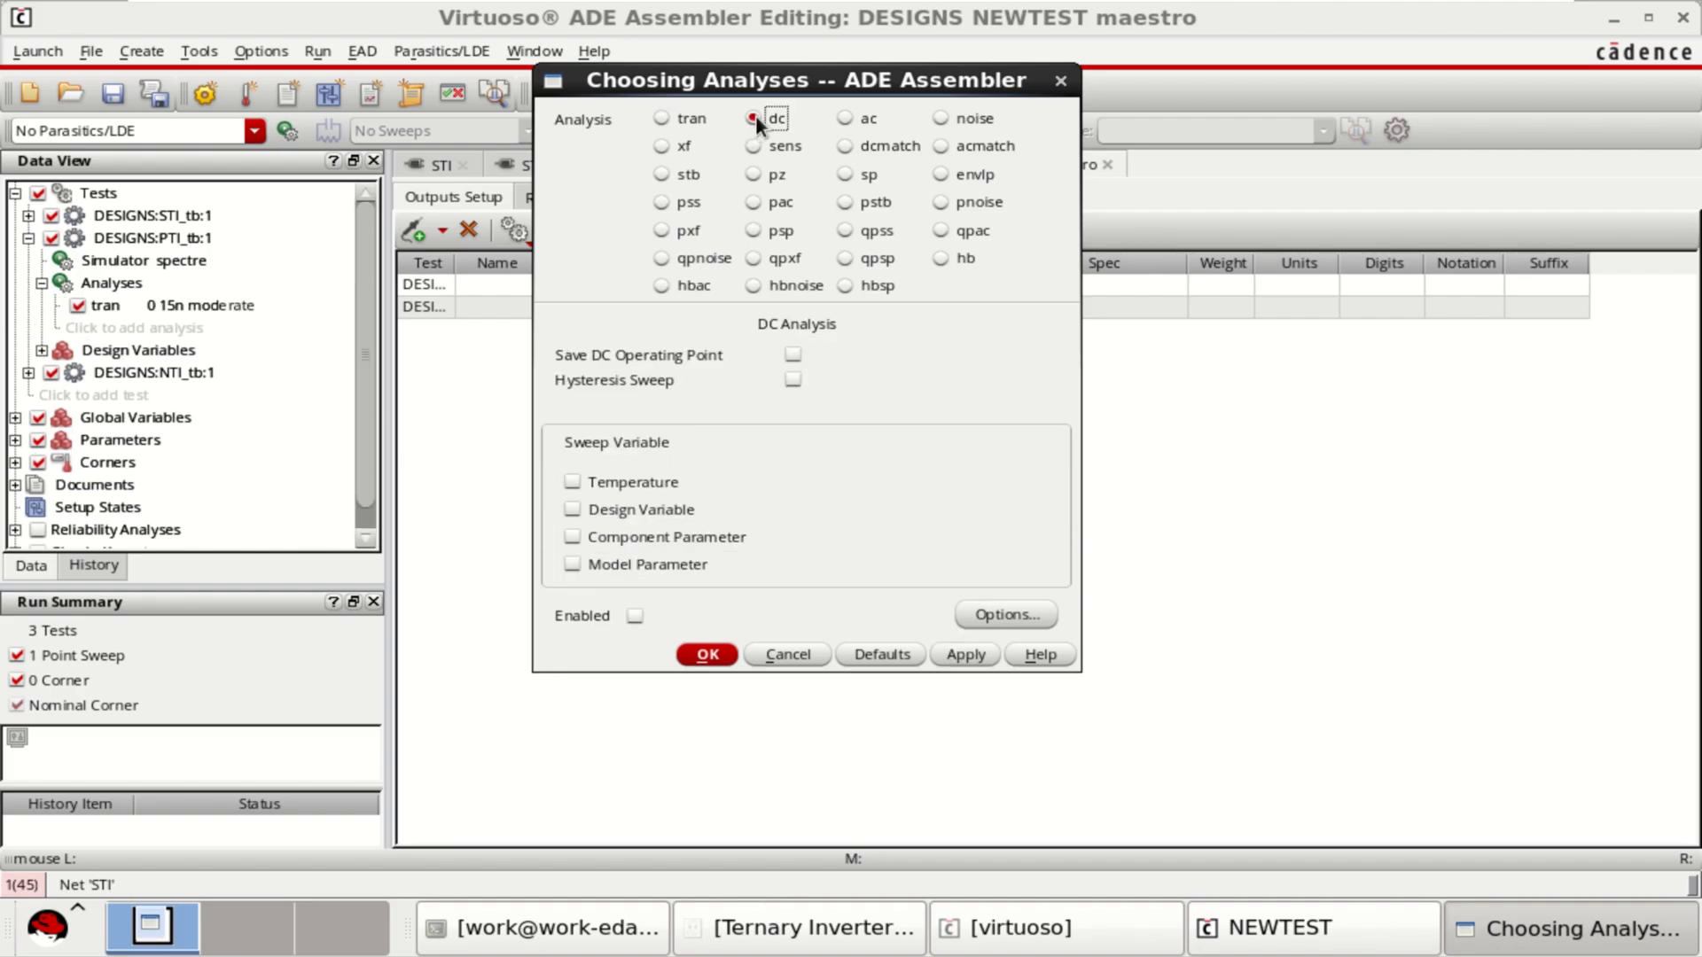
pyautogui.click(792, 354)
pyautogui.click(608, 536)
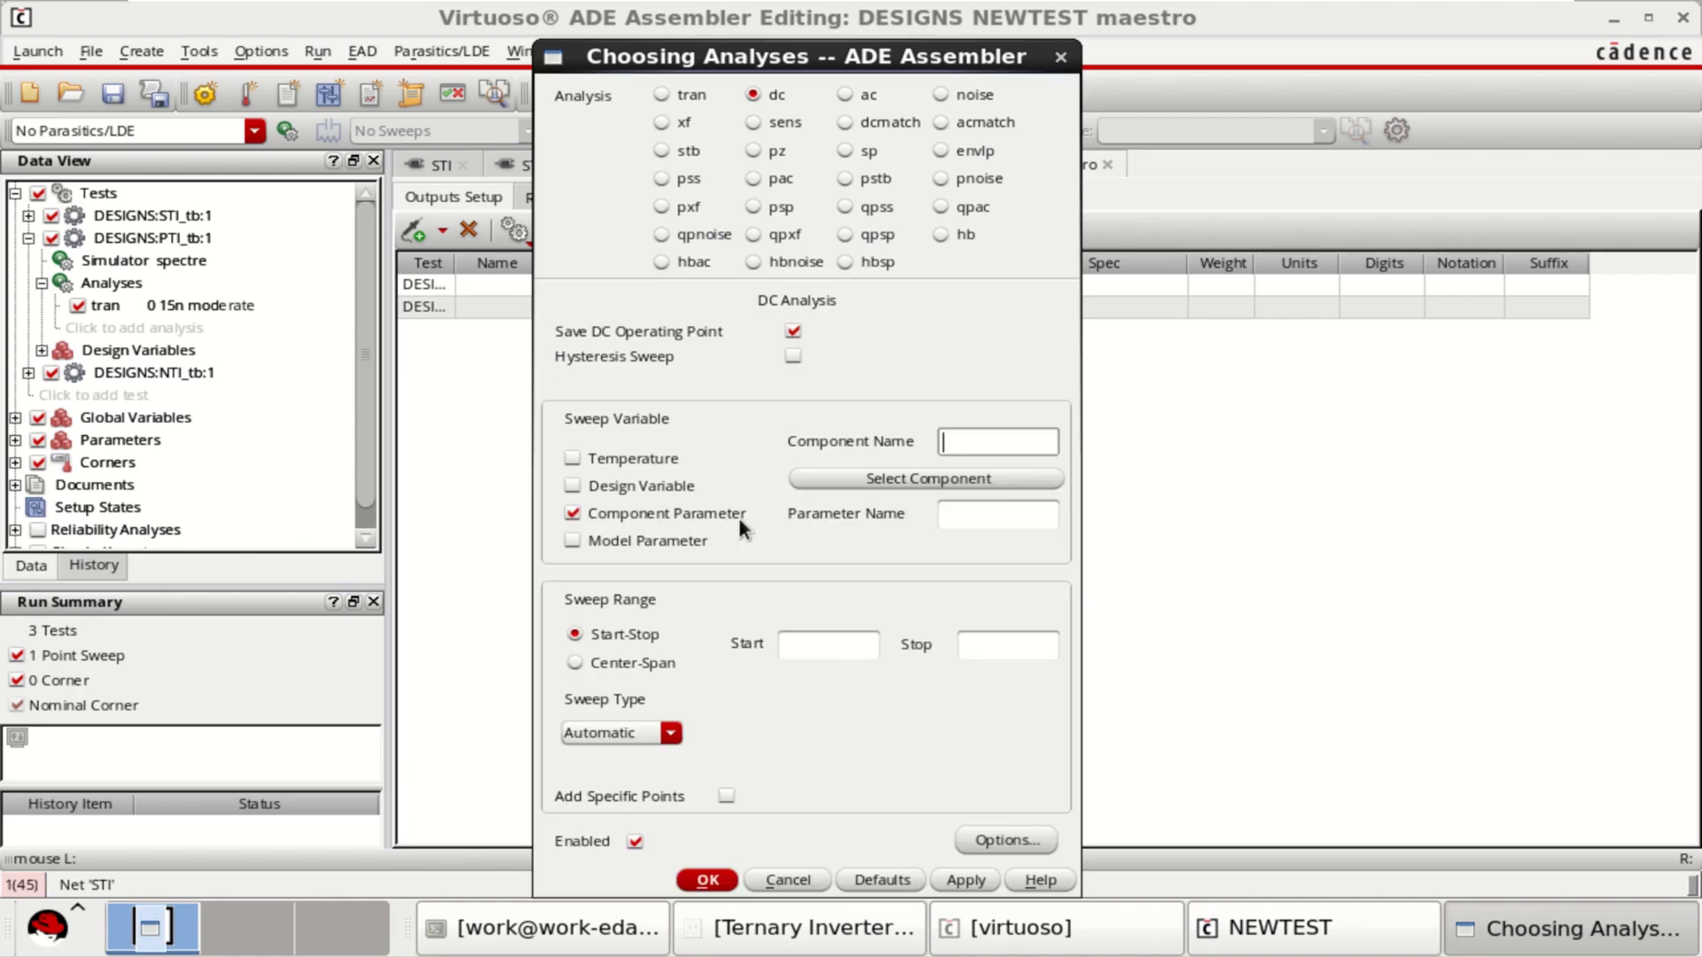
pyautogui.click(934, 475)
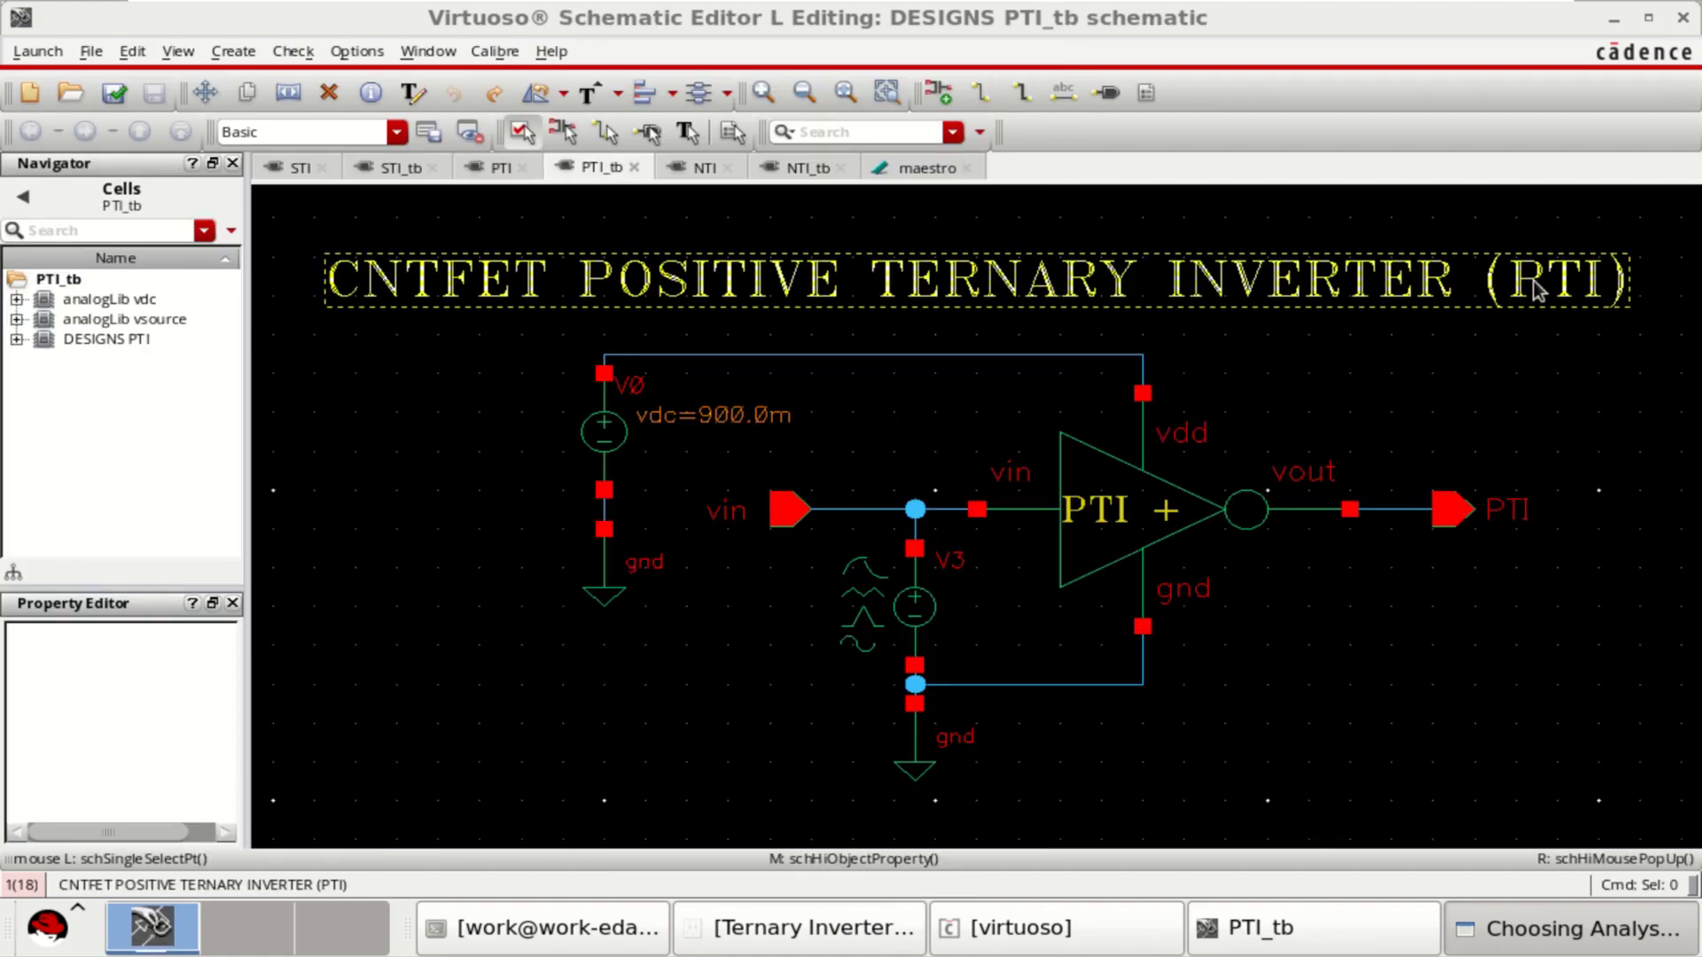
pyautogui.click(913, 610)
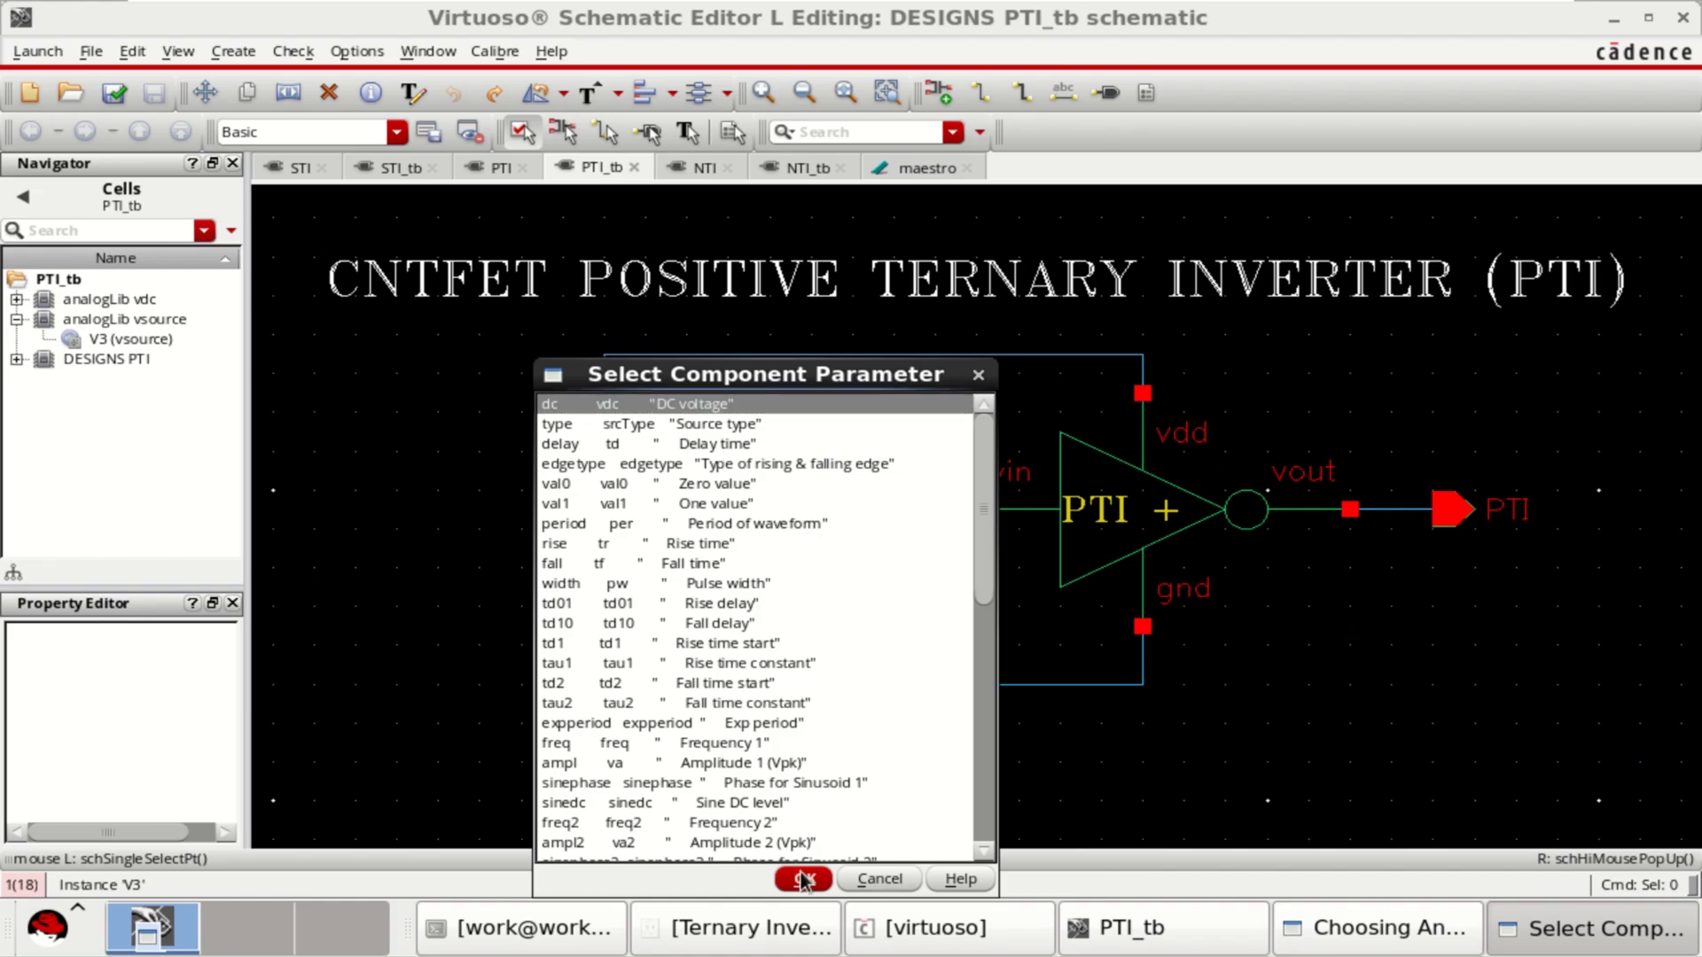
pyautogui.click(804, 879)
pyautogui.click(1542, 931)
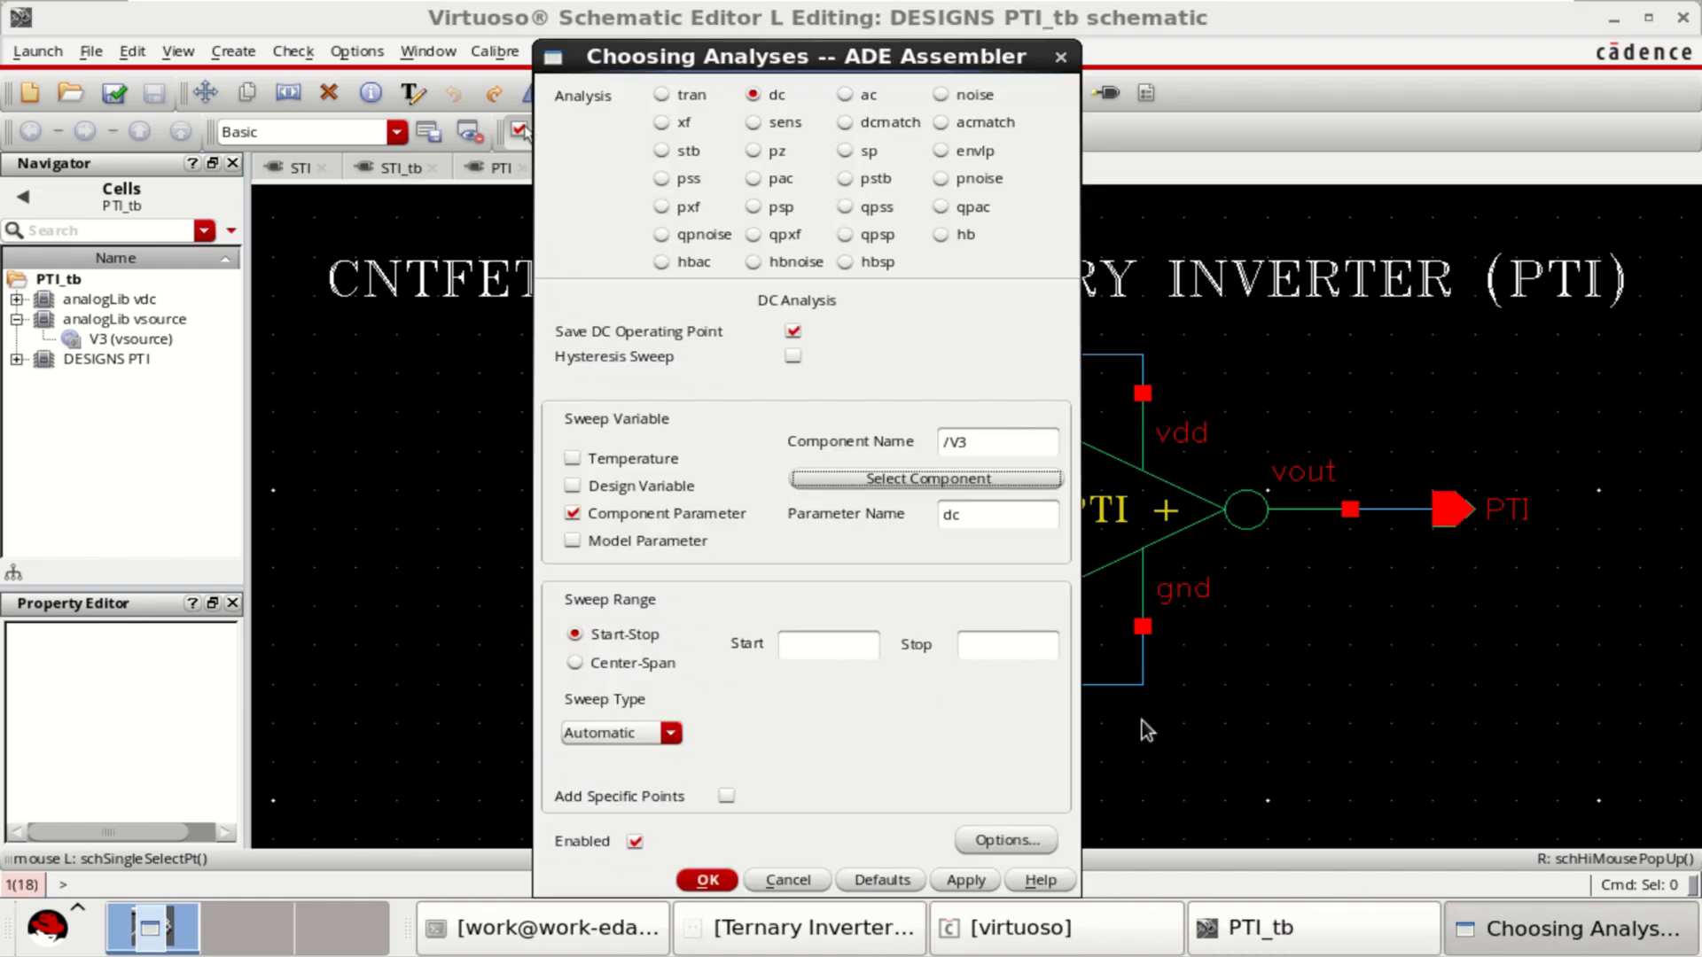
# Sweep from 0 to 0.9 in linear 0.01 steps and confirm the analysis
pyautogui.click(807, 647)
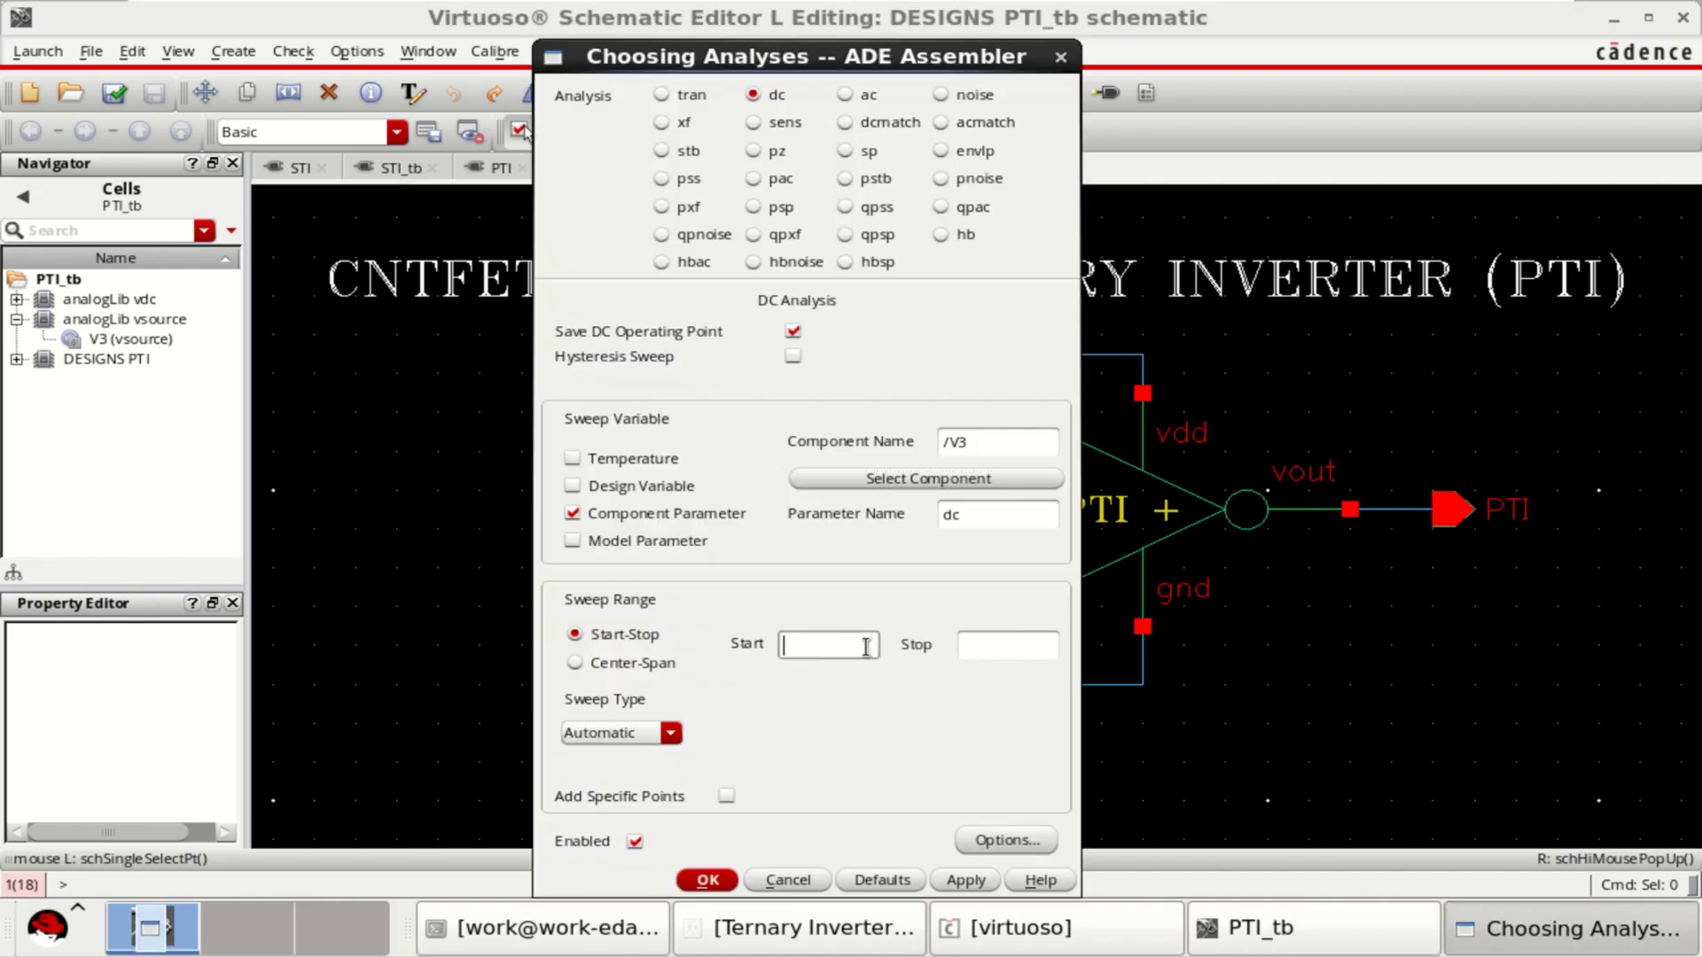
pyautogui.write('0')
pyautogui.click(993, 654)
pyautogui.write('0')
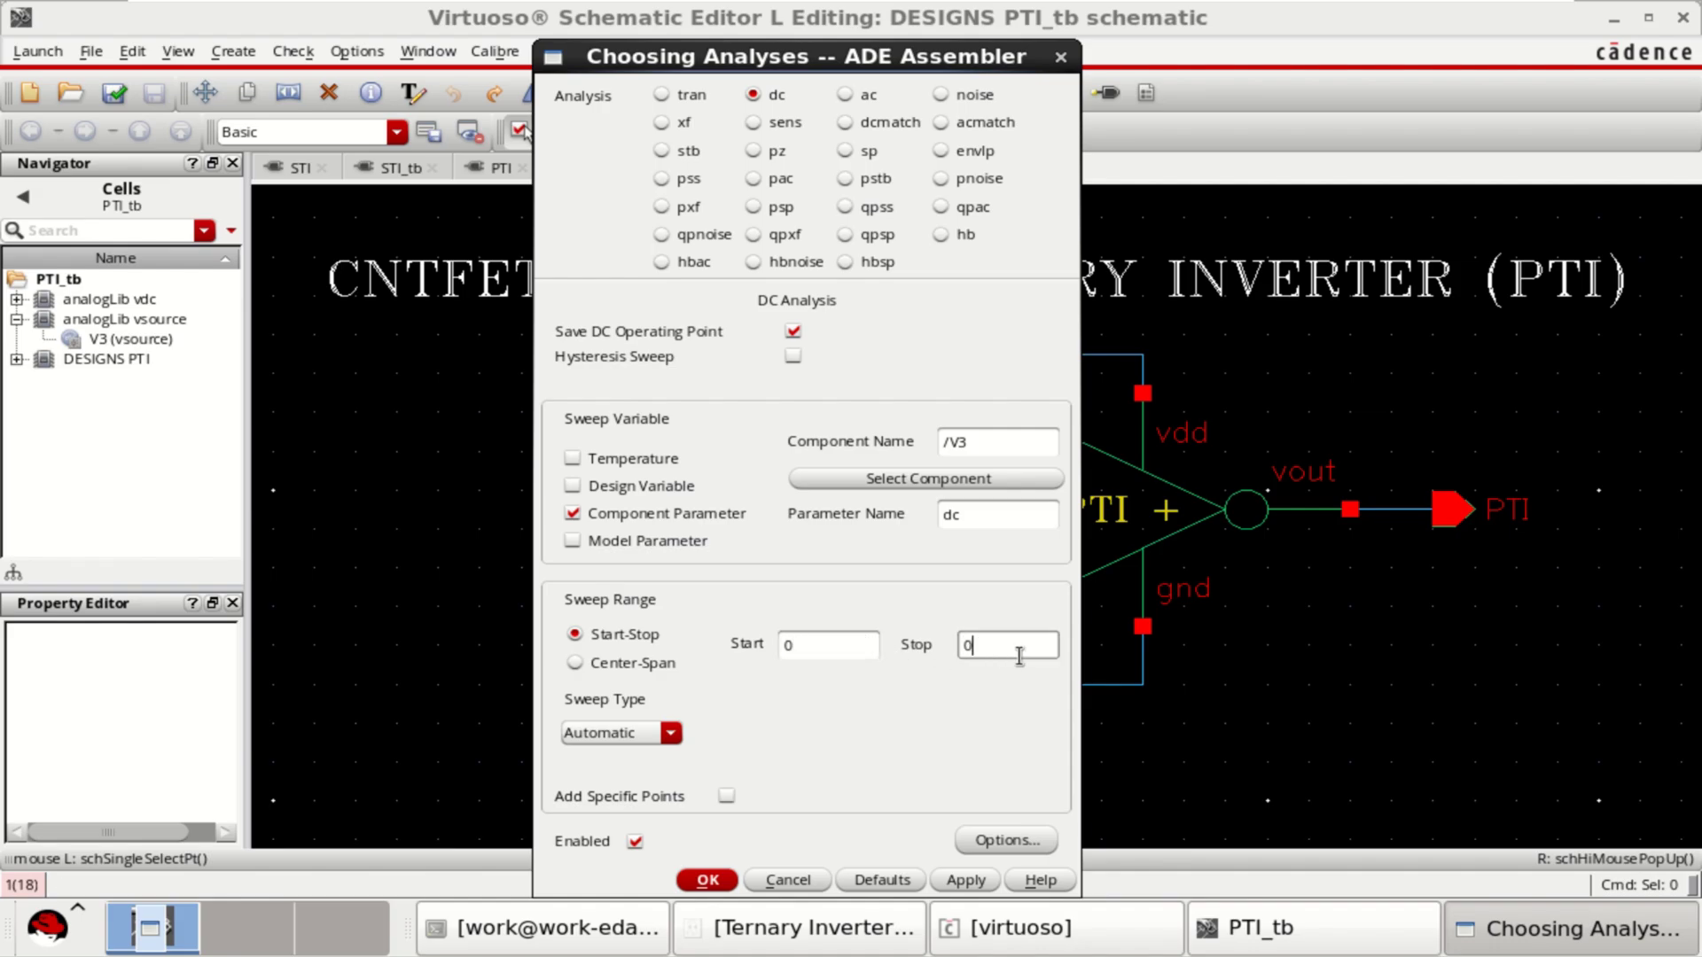
pyautogui.write('.9')
pyautogui.click(639, 734)
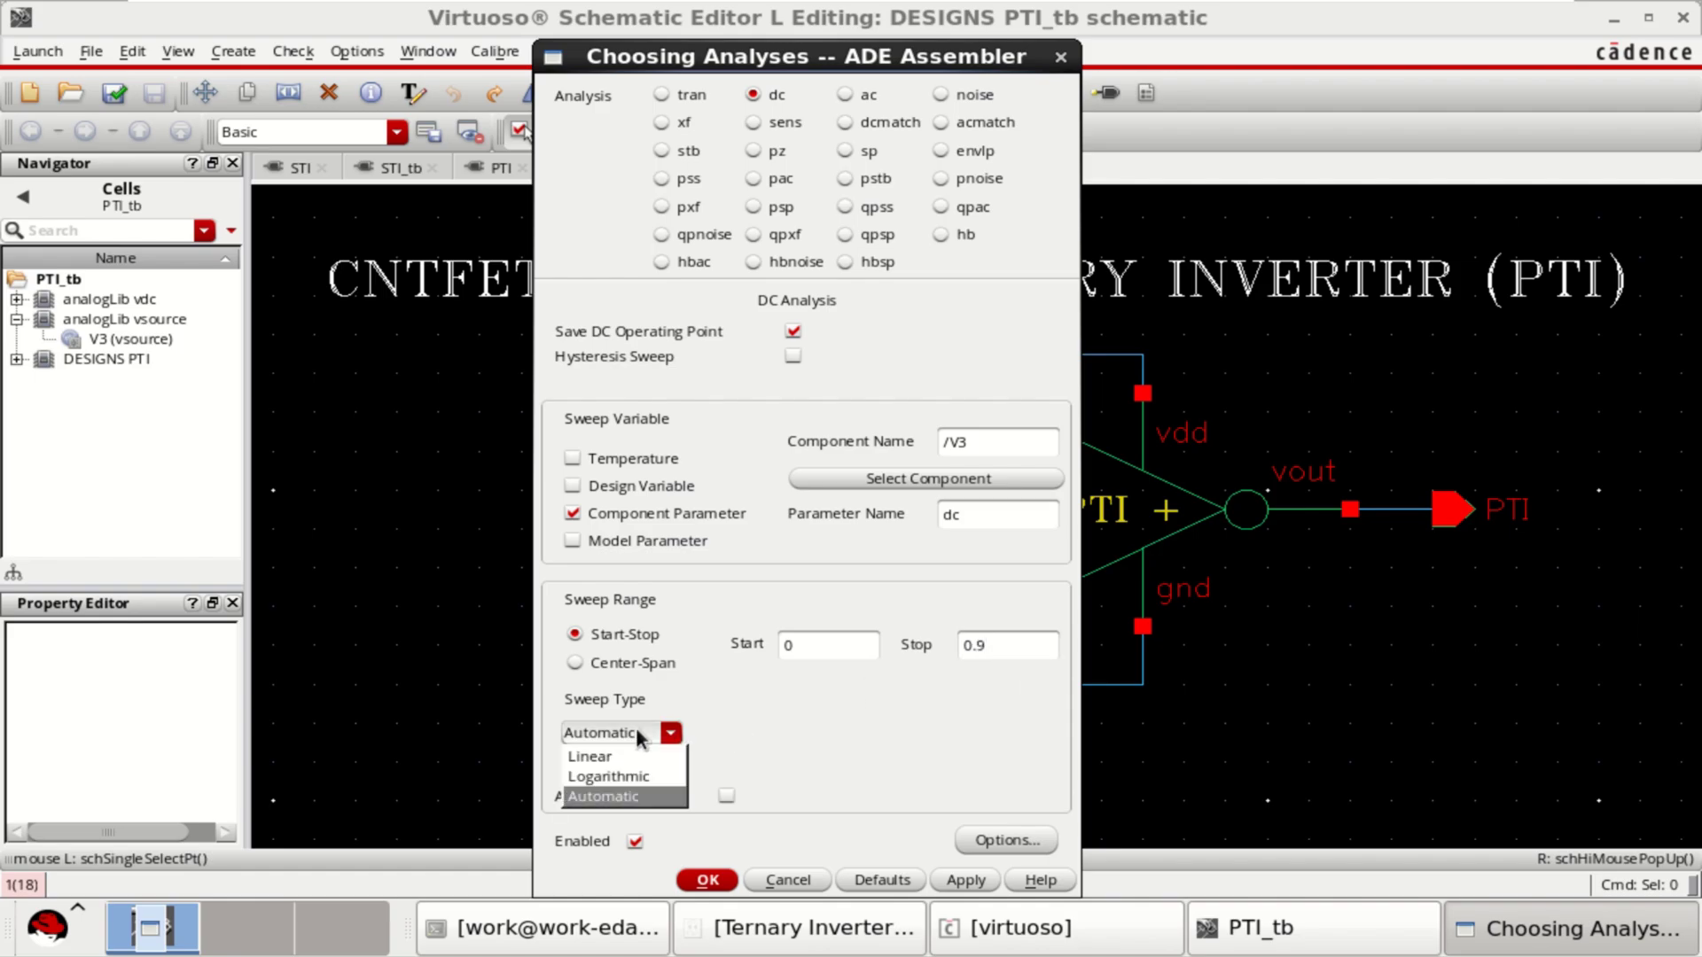
pyautogui.click(610, 757)
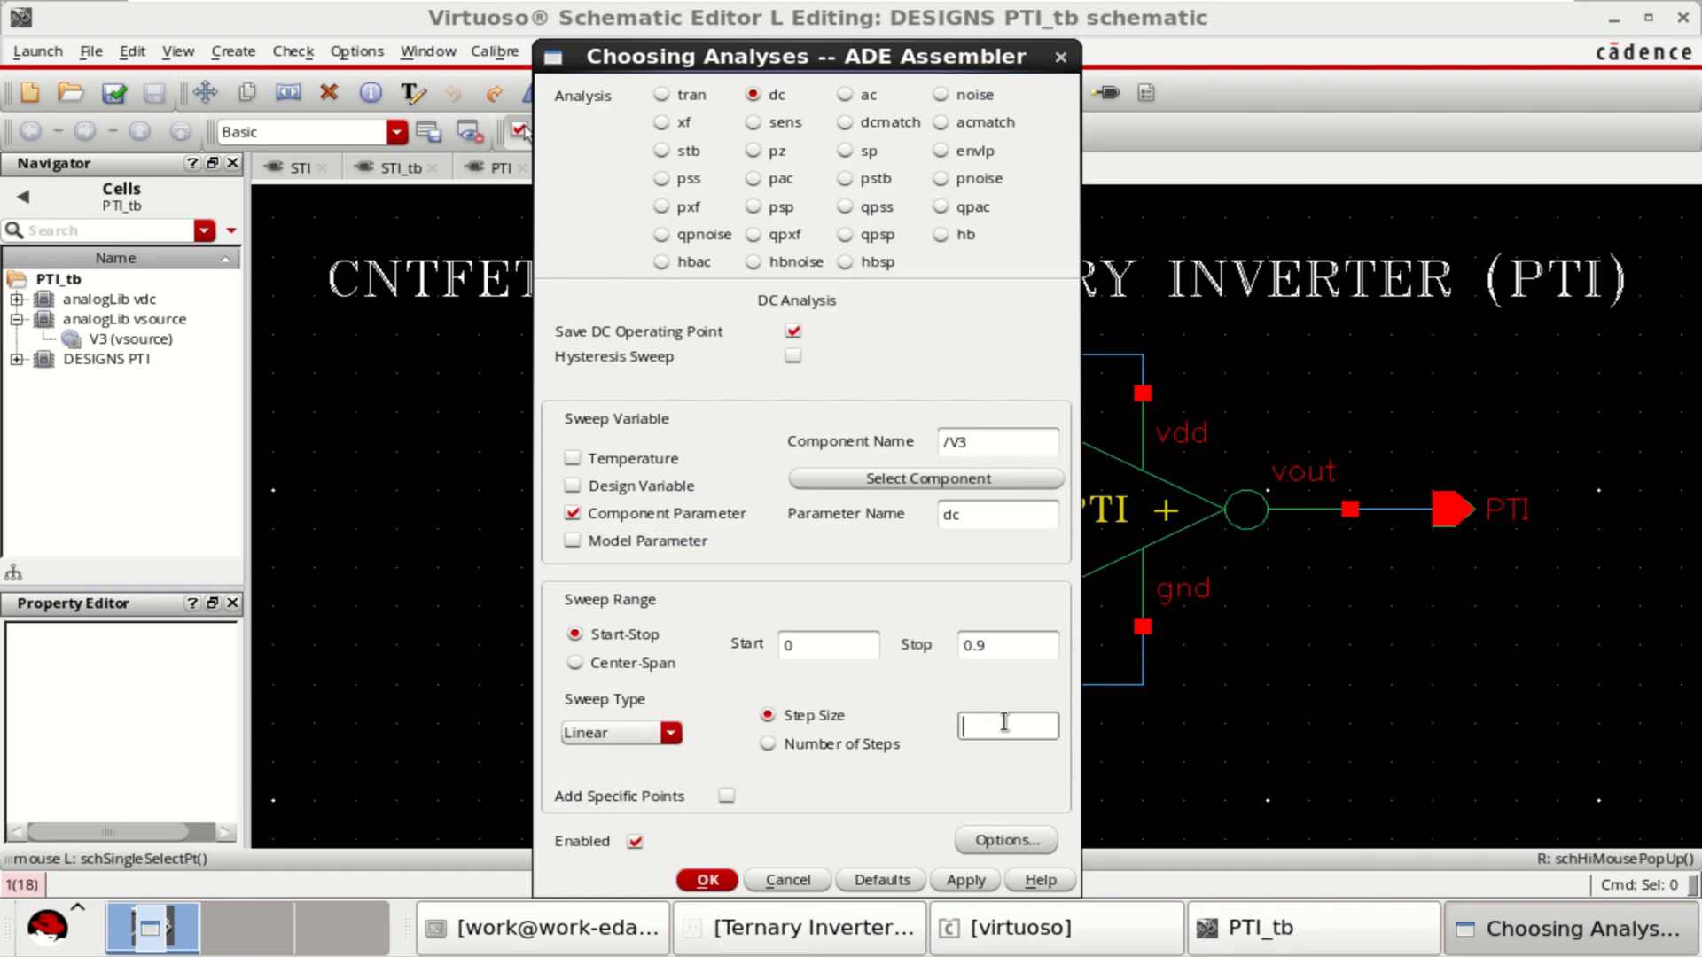
pyautogui.write('0.01')
pyautogui.click(706, 880)
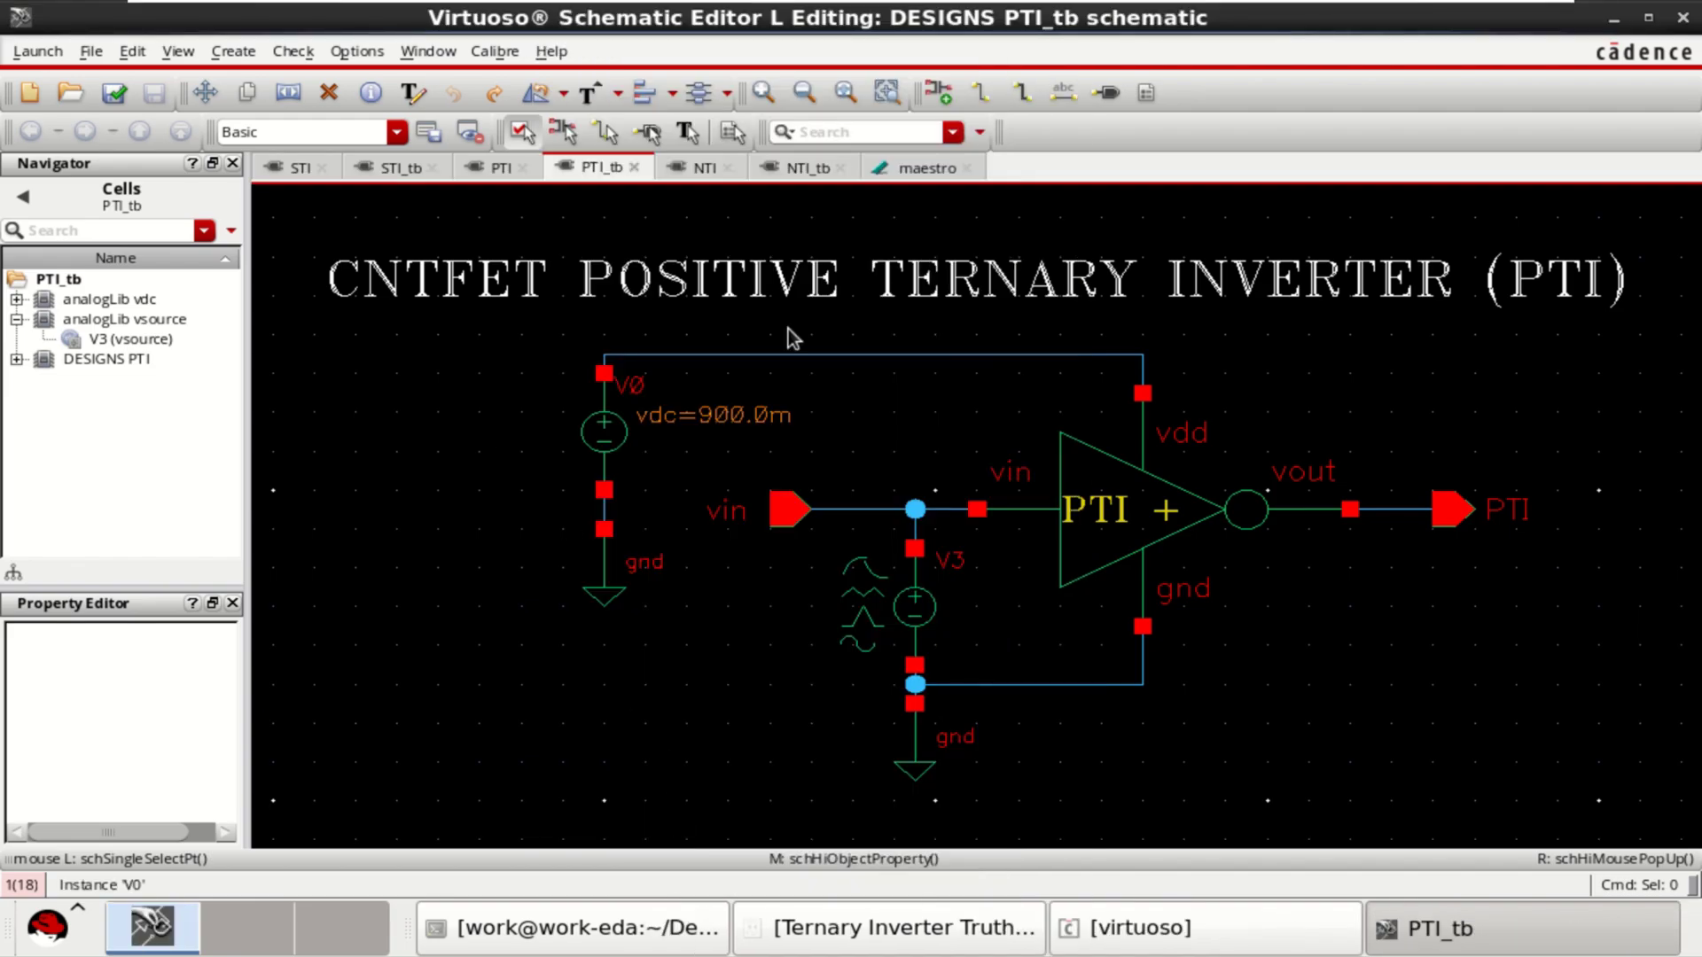
# Add the vin net as a plotted signal output for PTI_tb
pyautogui.click(908, 177)
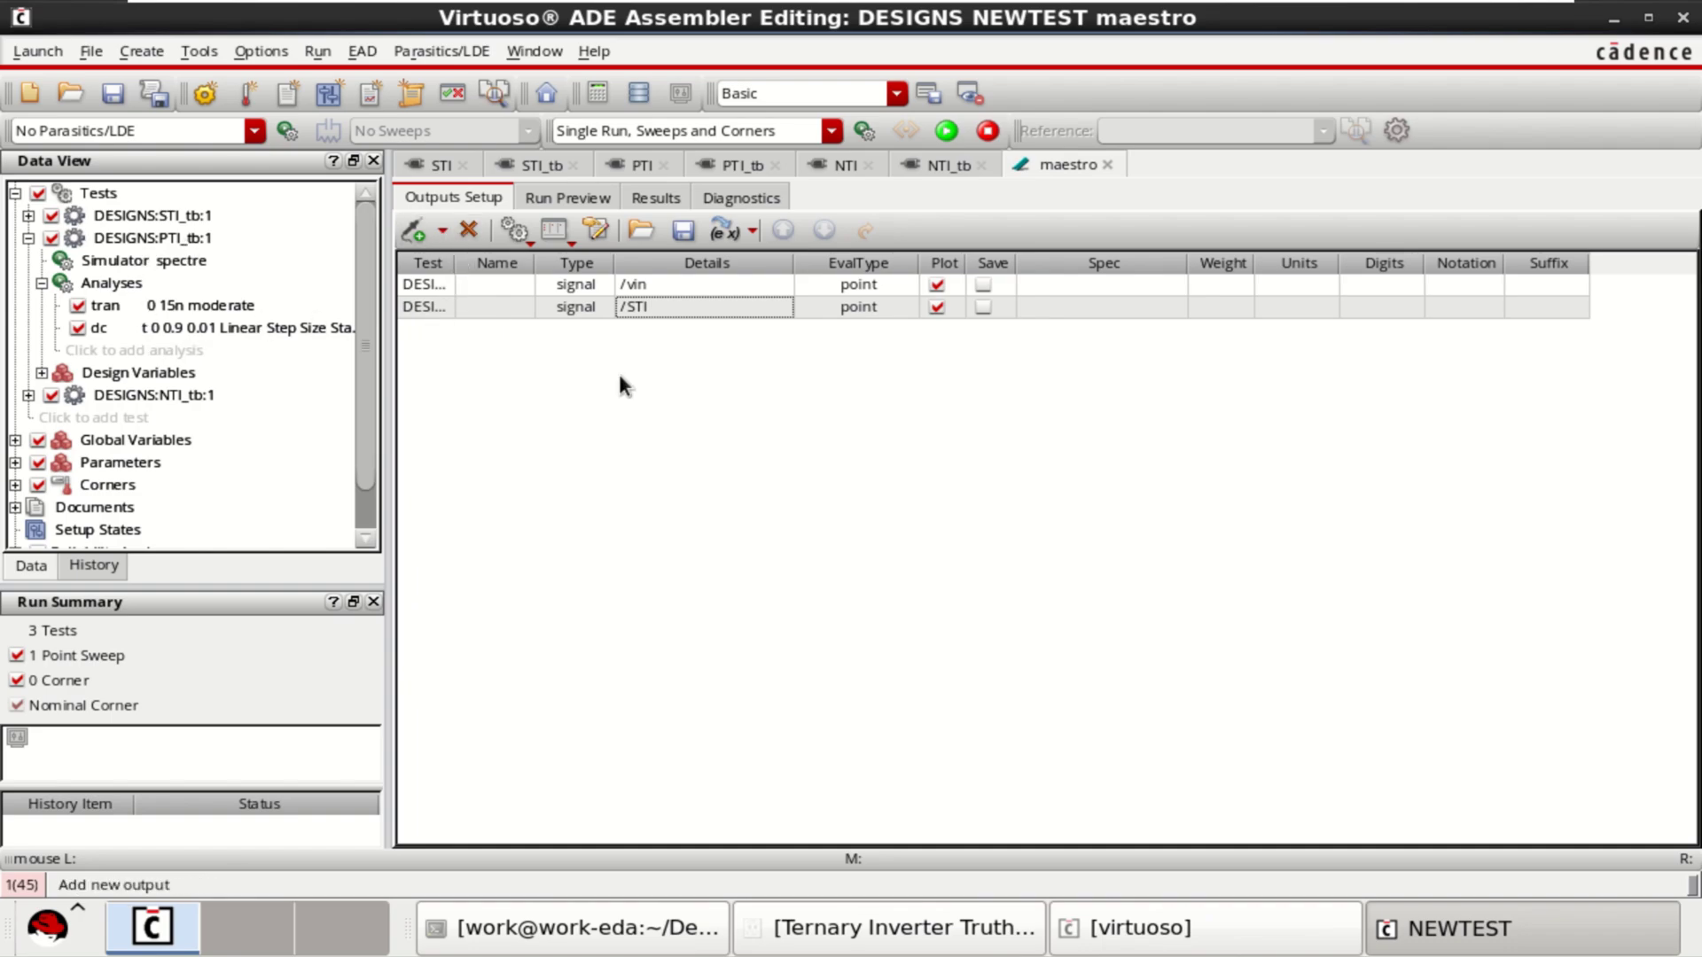
pyautogui.click(442, 232)
pyautogui.moveTo(498, 304)
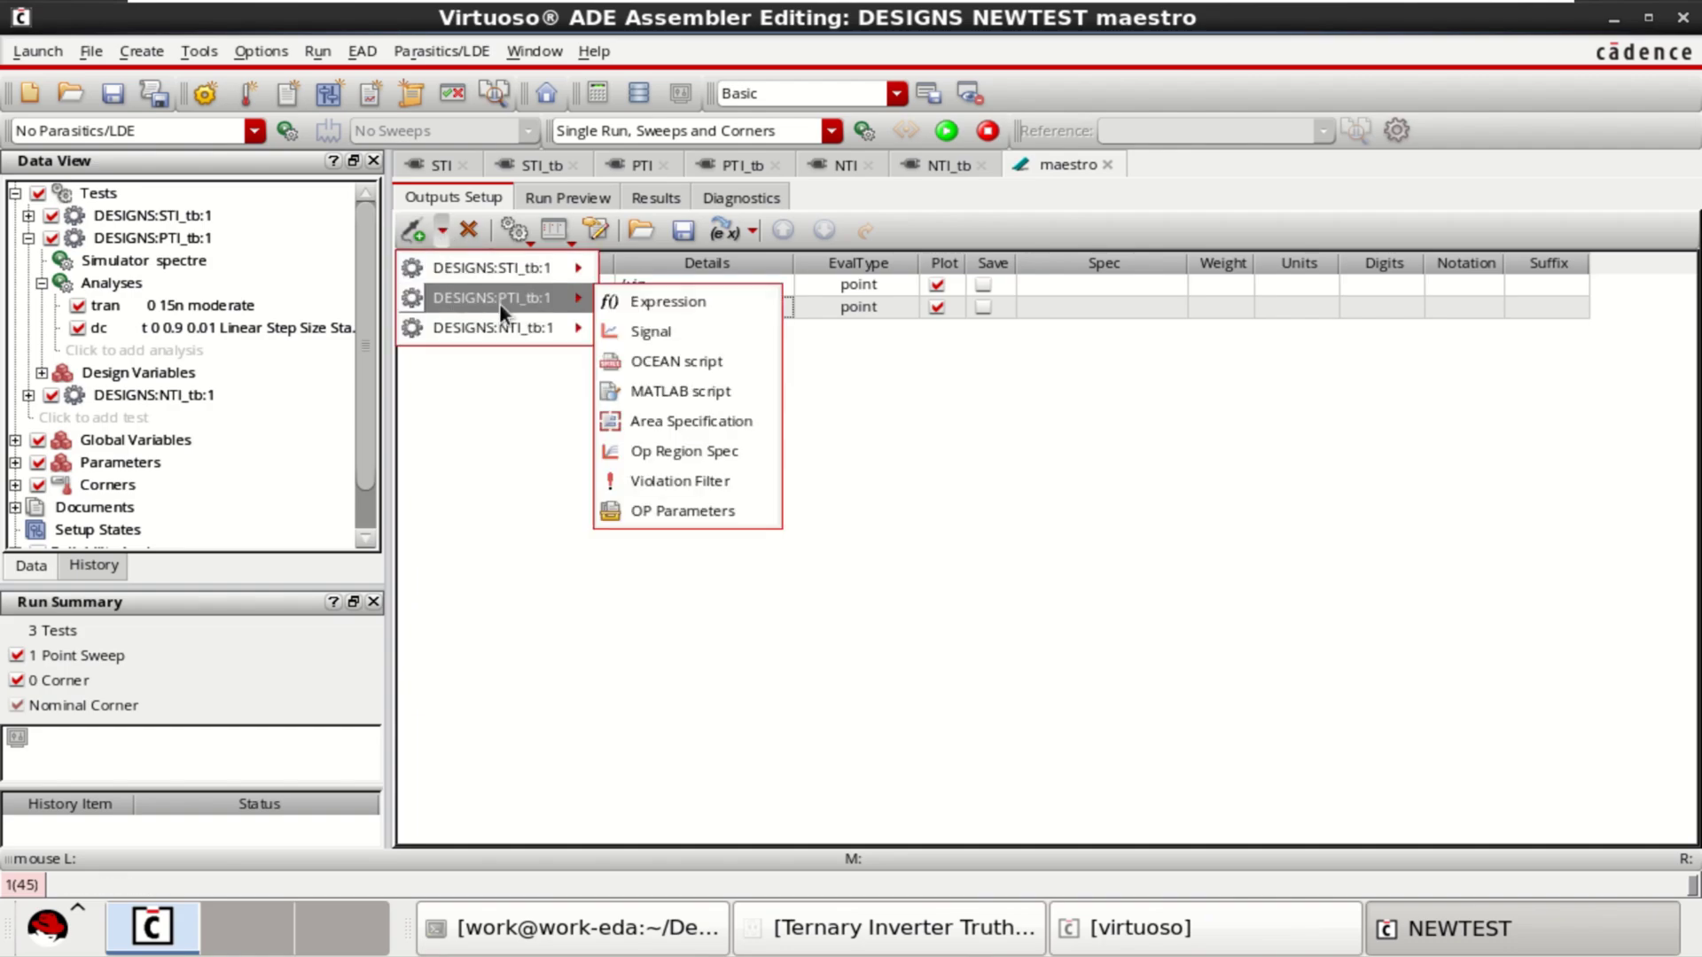
pyautogui.click(650, 333)
pyautogui.click(683, 328)
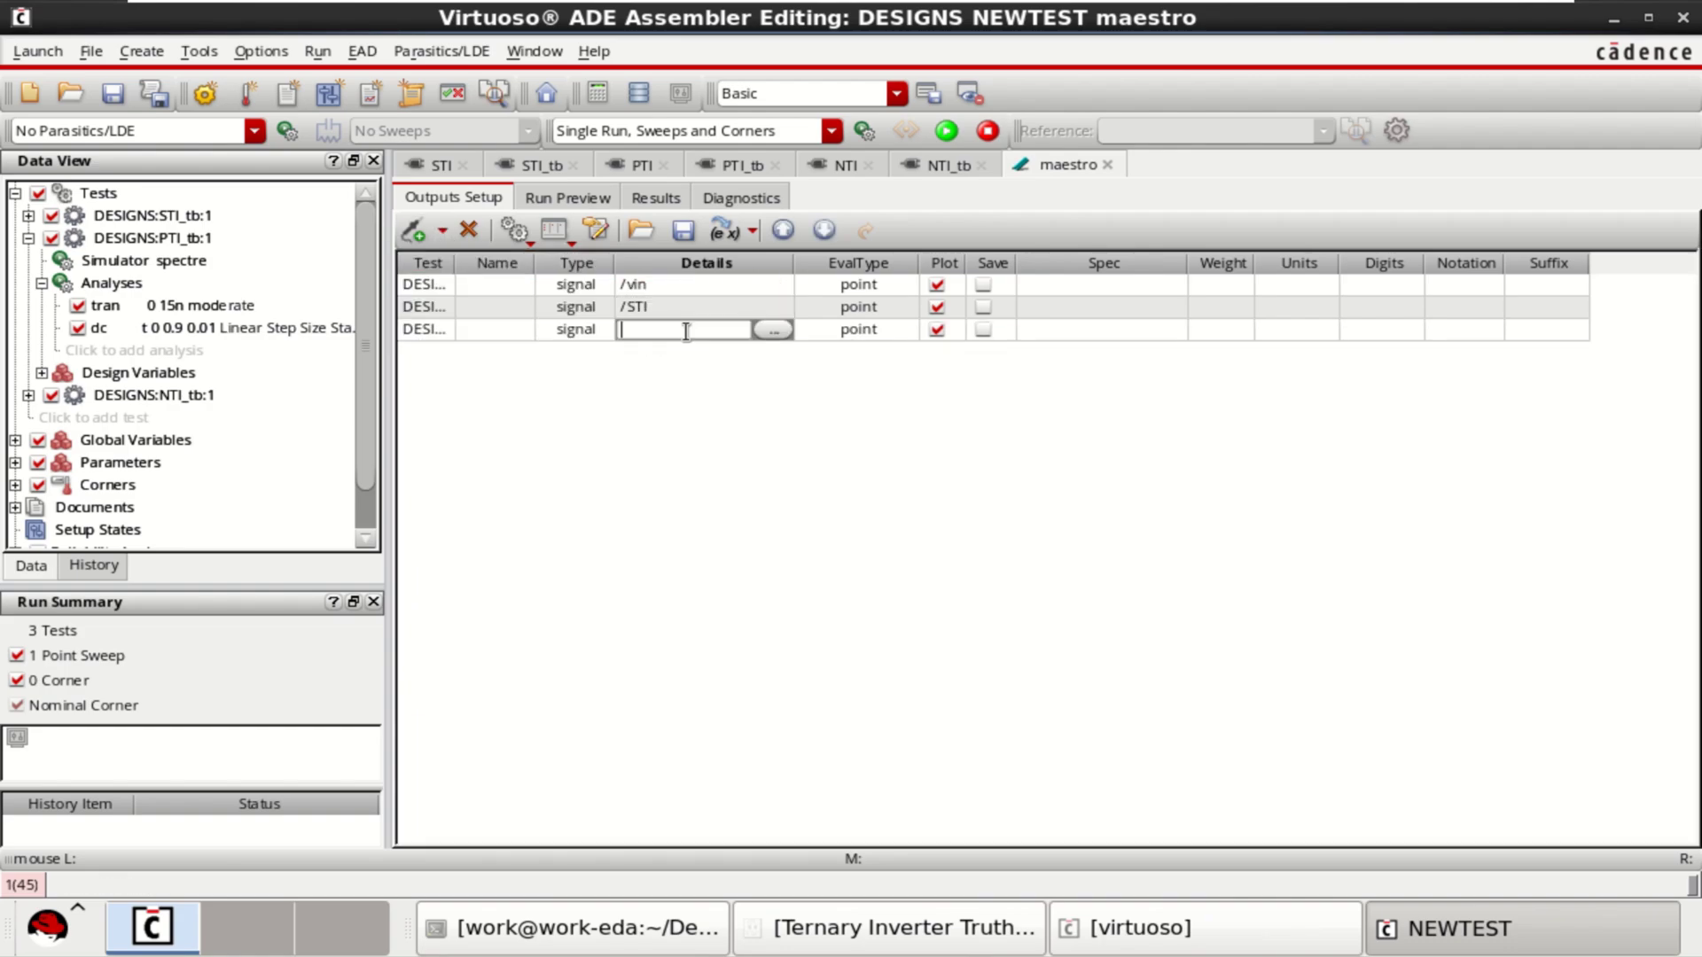
pyautogui.click(768, 330)
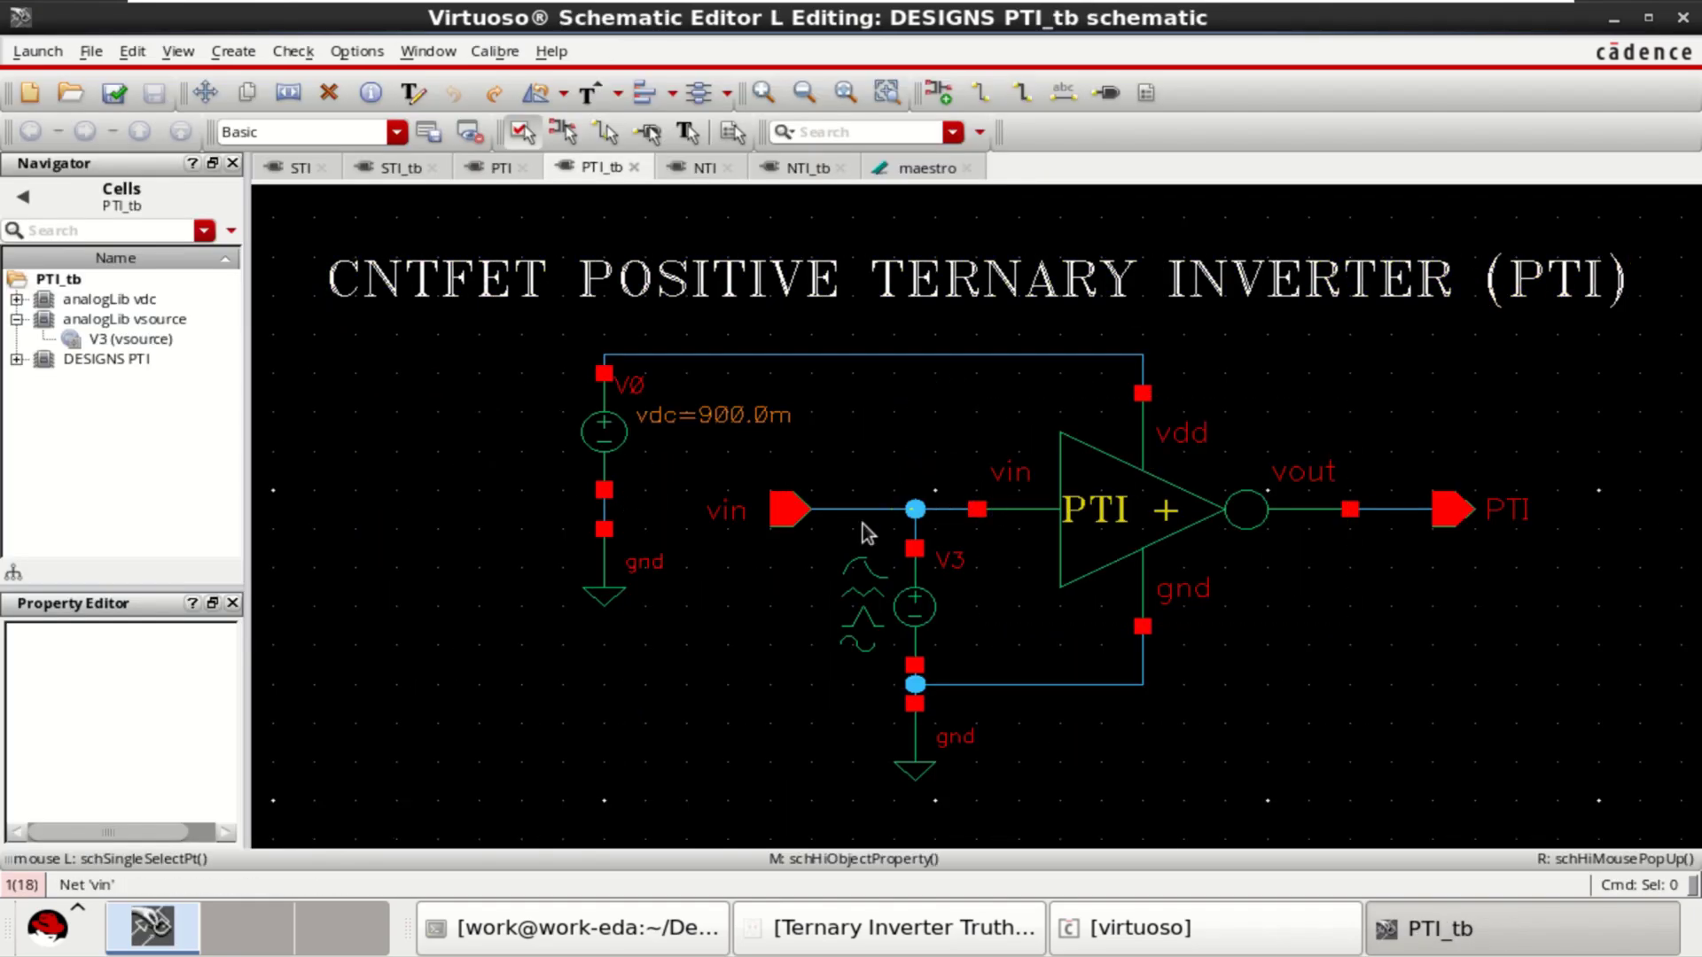
pyautogui.click(849, 514)
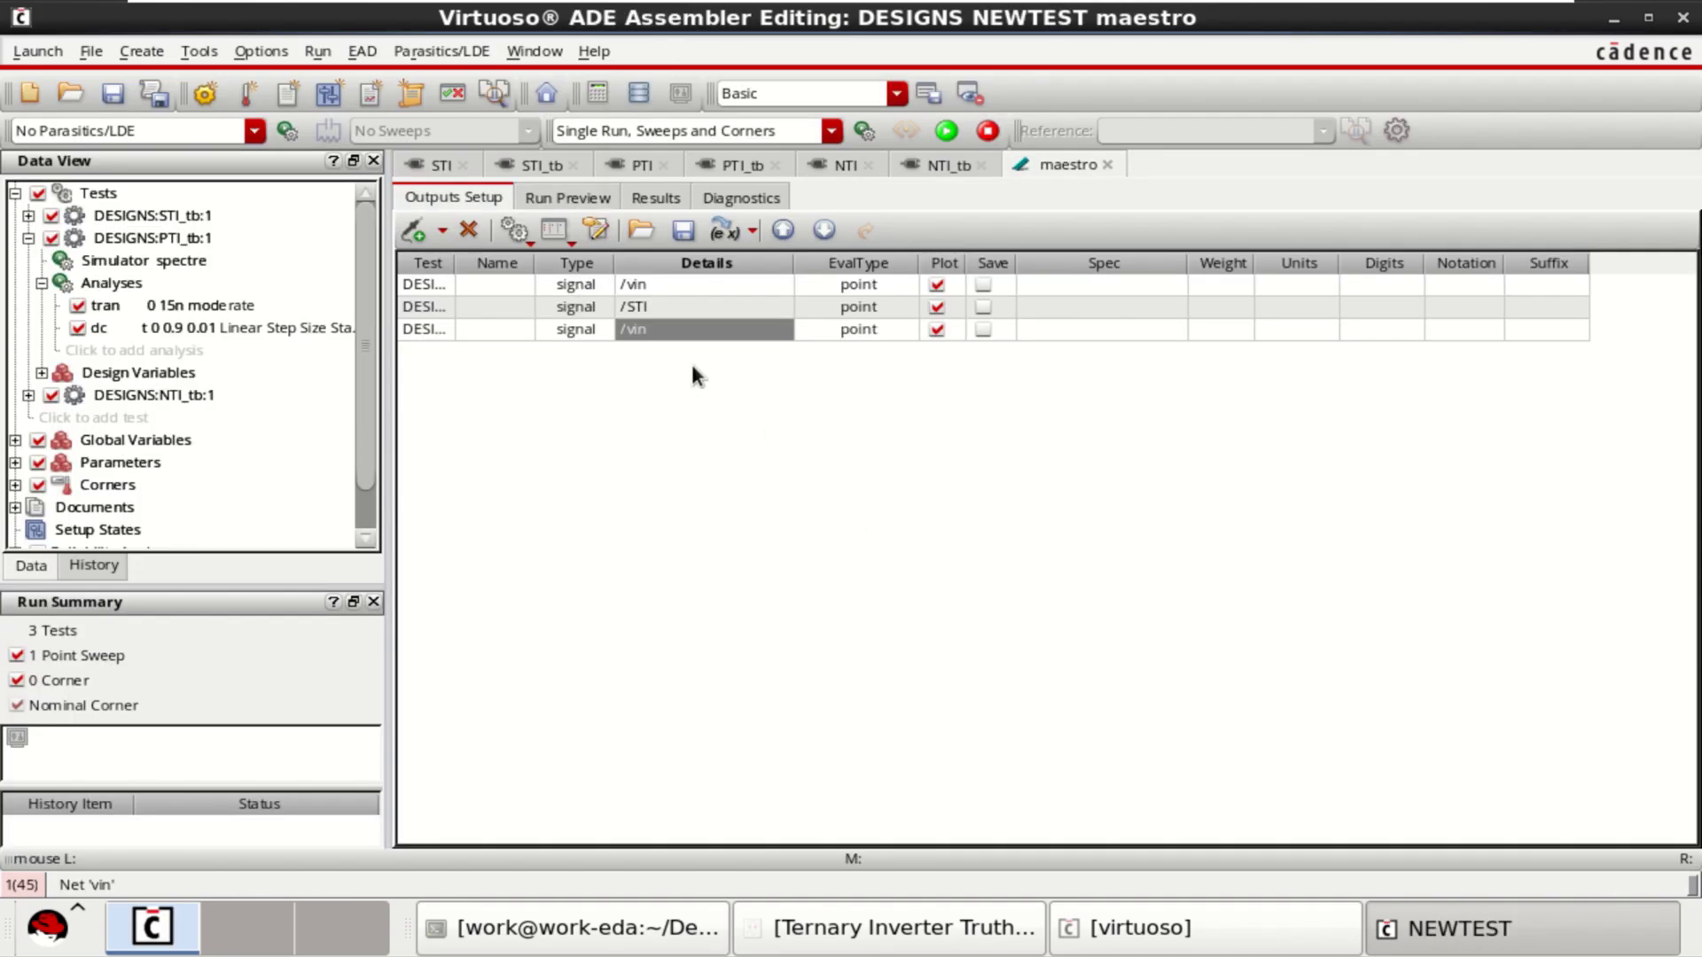
# Add the PTI net as a fourth signal output and collapse PTI_tb
pyautogui.click(442, 231)
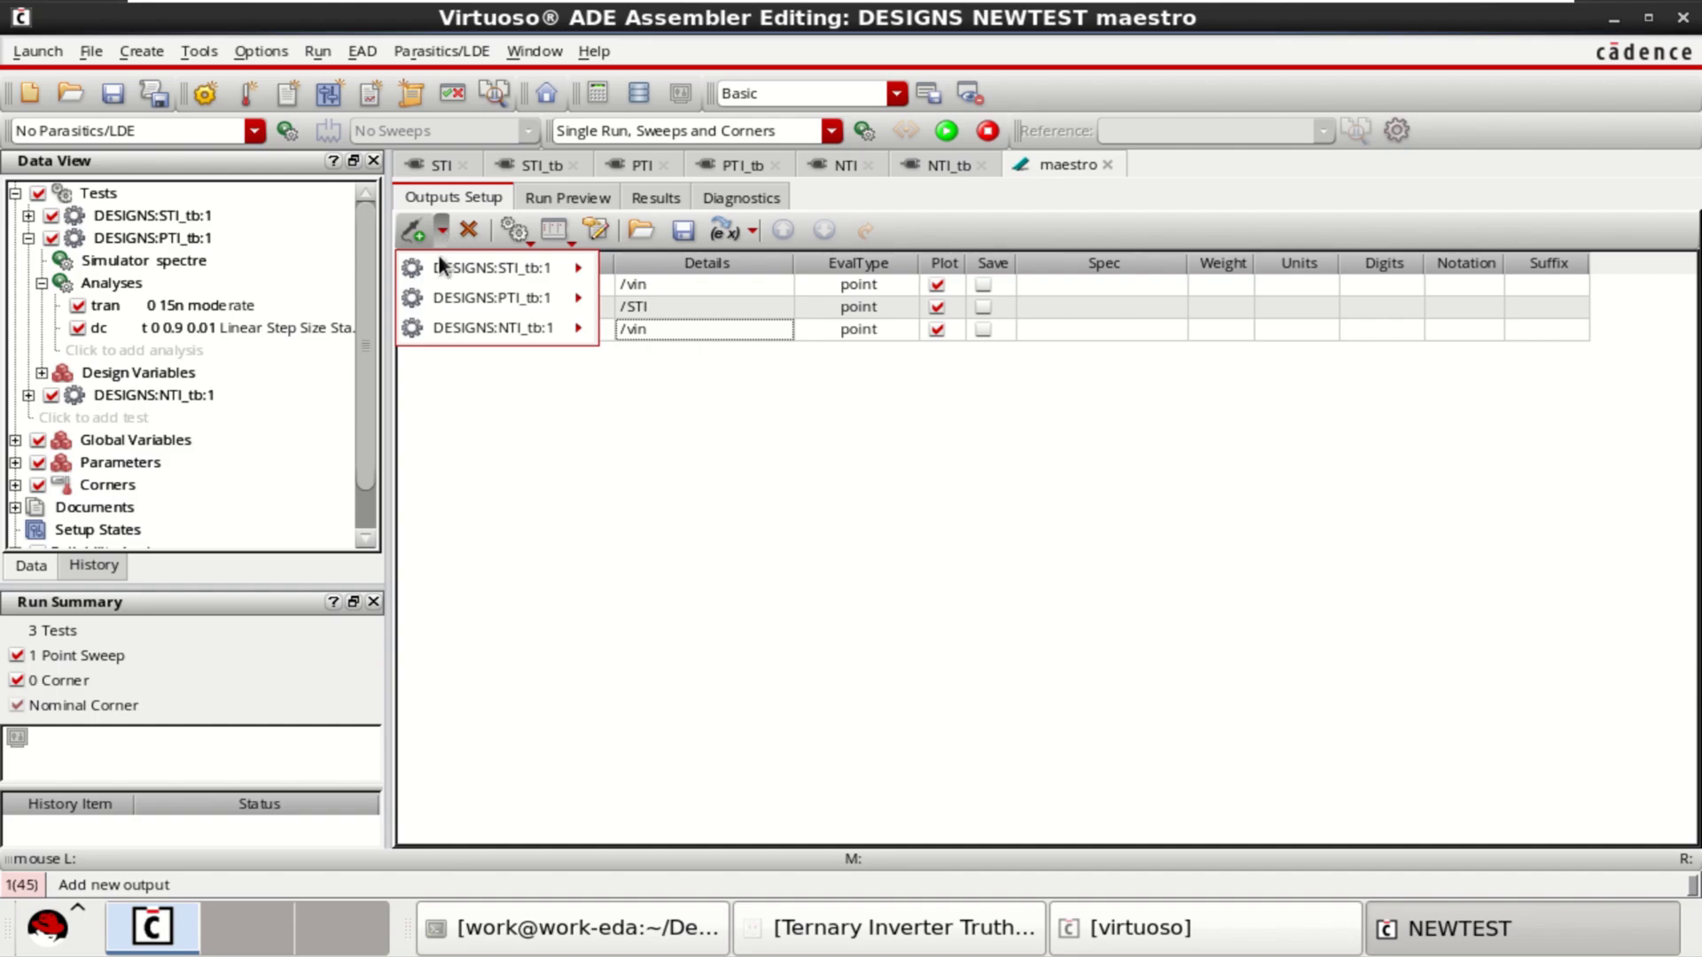
pyautogui.moveTo(556, 295)
pyautogui.click(656, 331)
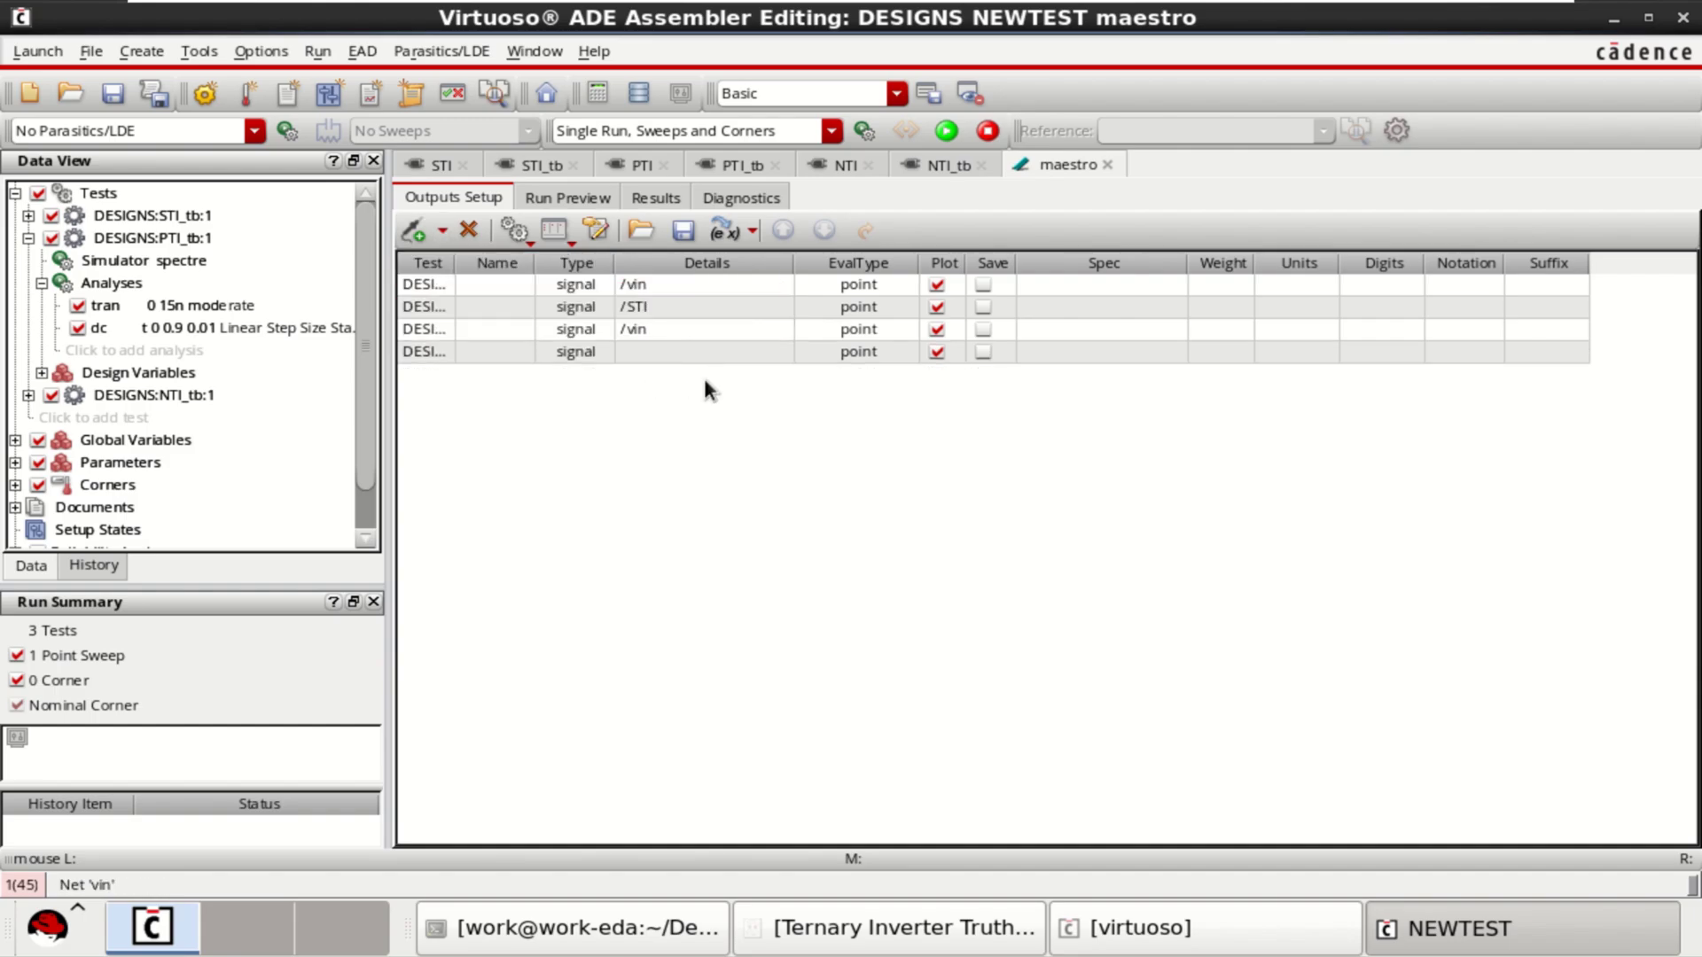
pyautogui.click(663, 351)
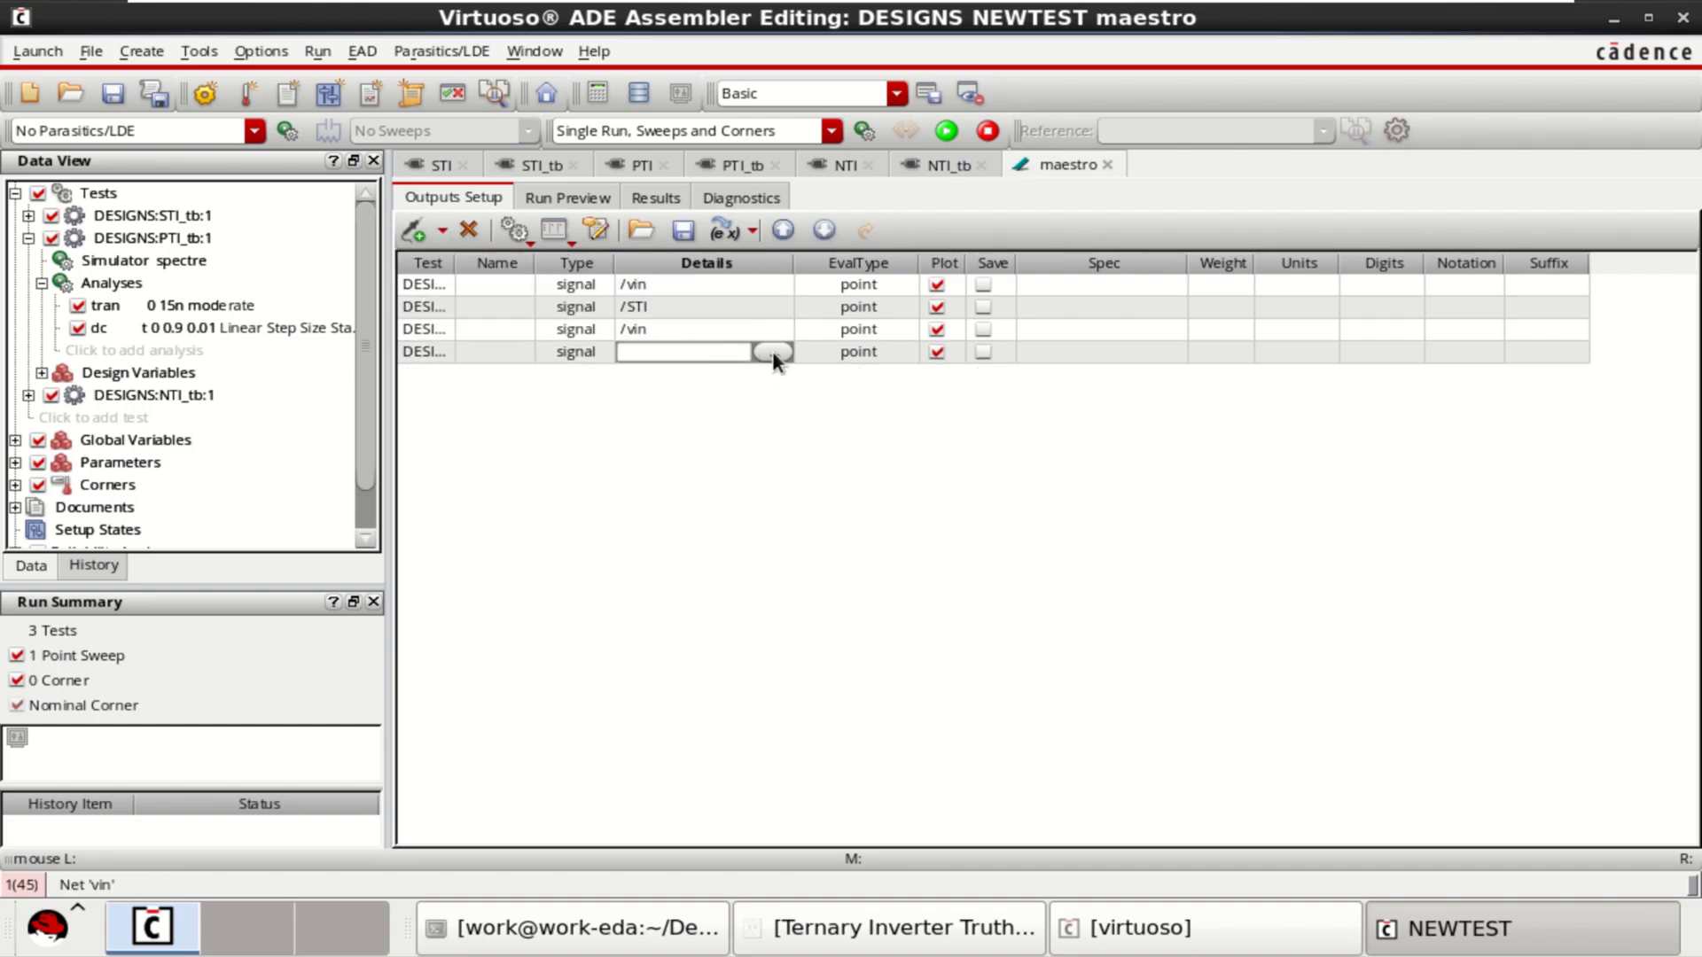
pyautogui.click(772, 351)
pyautogui.click(1395, 510)
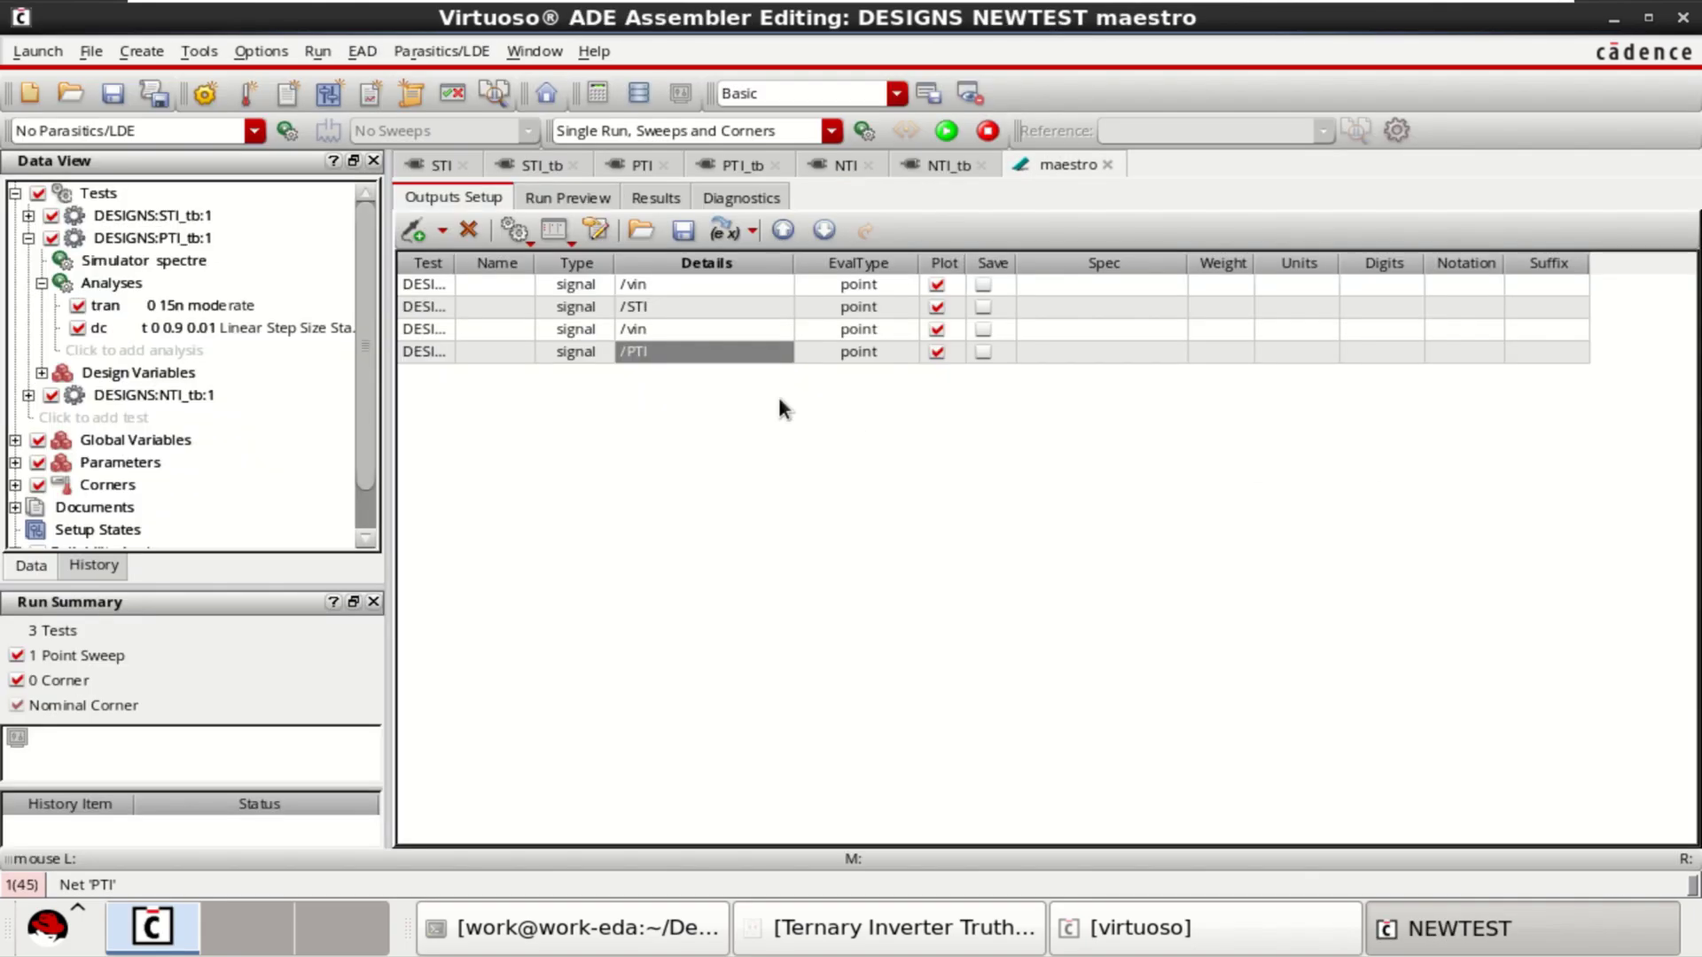
pyautogui.click(667, 391)
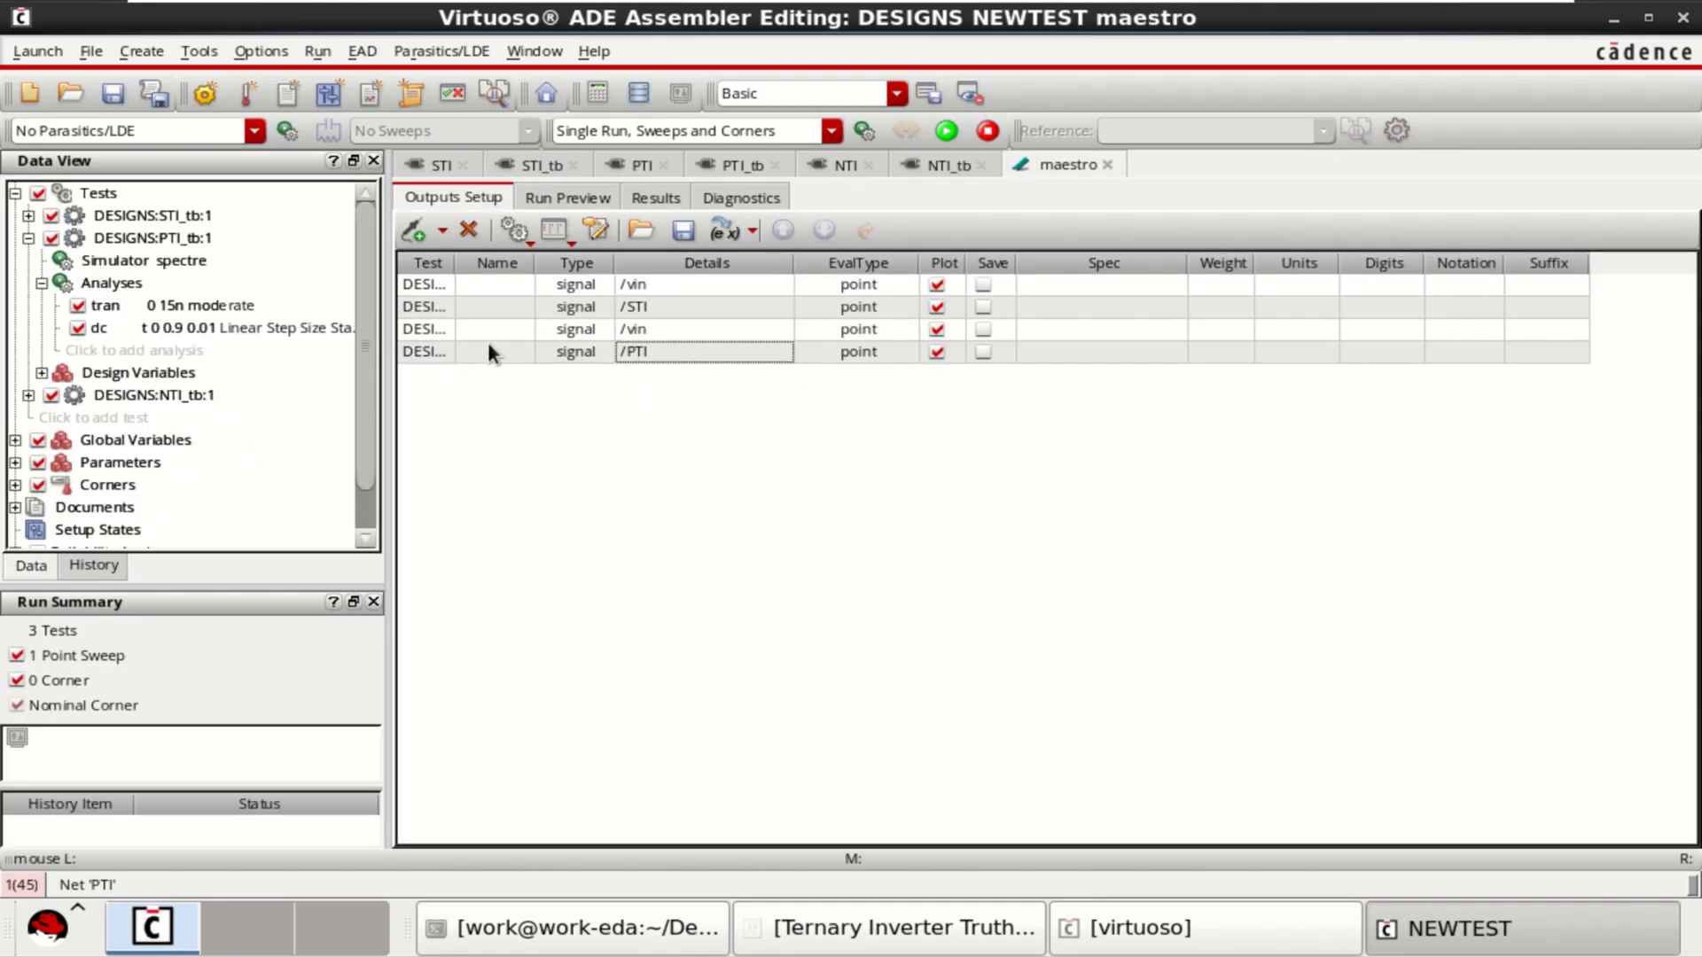
pyautogui.click(28, 238)
# Add a transient analysis to NTI_tb with 15n stop time and moderate accuracy
pyautogui.click(28, 259)
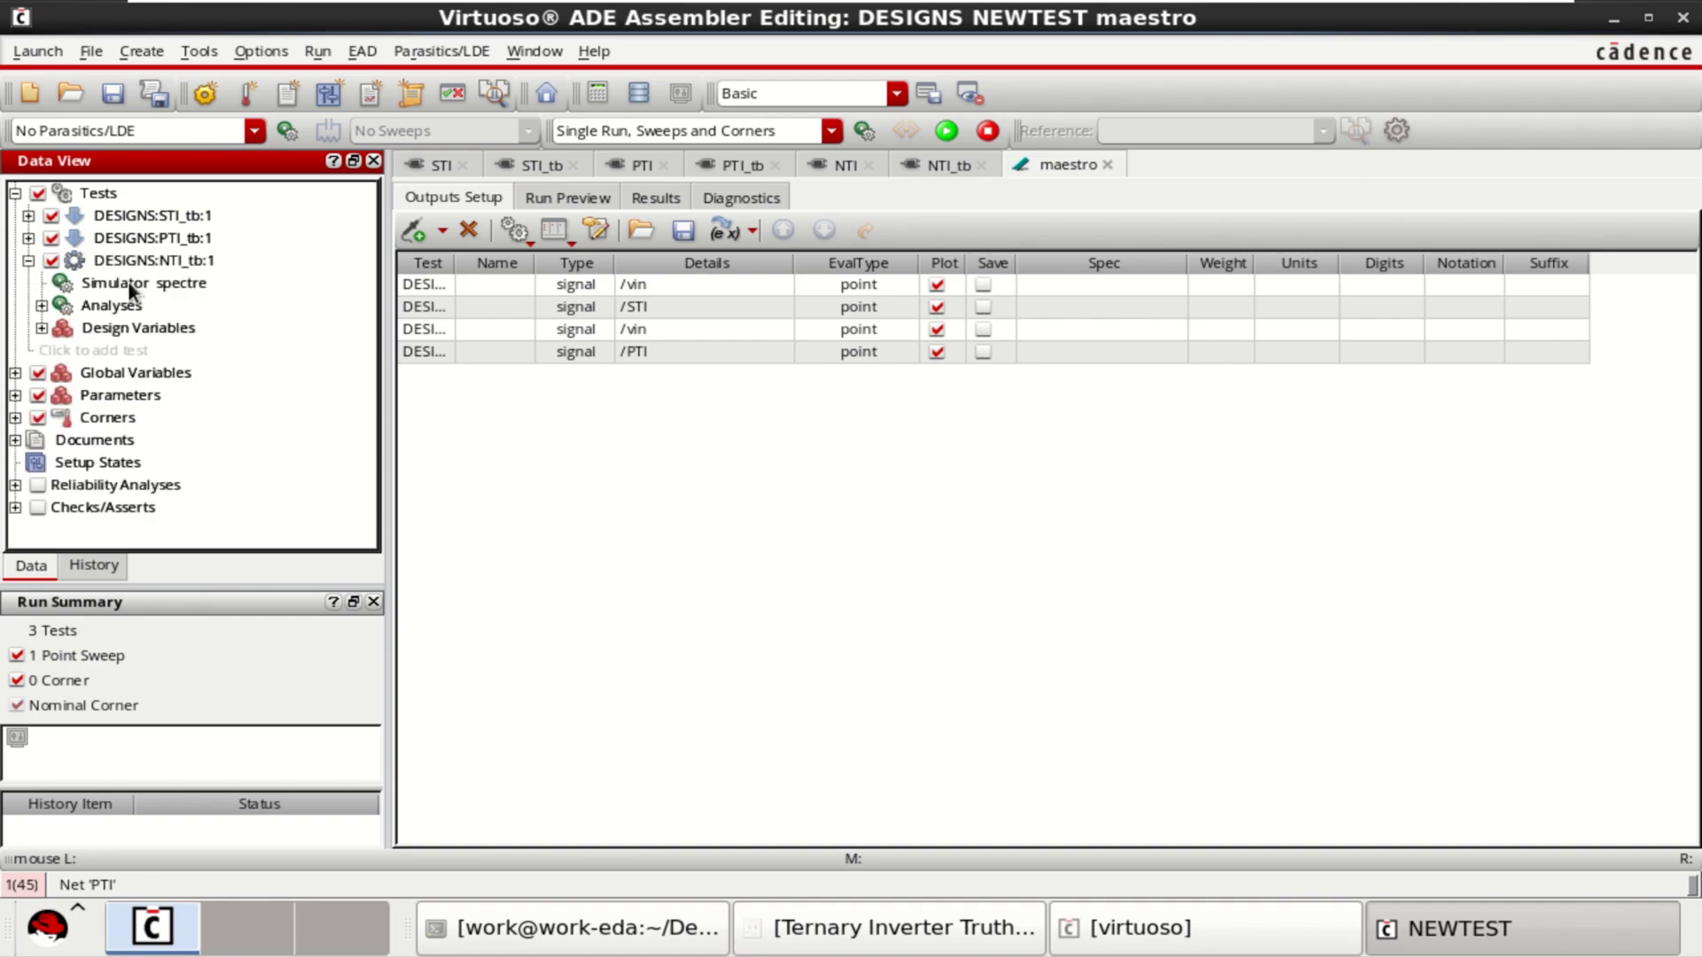
pyautogui.click(42, 305)
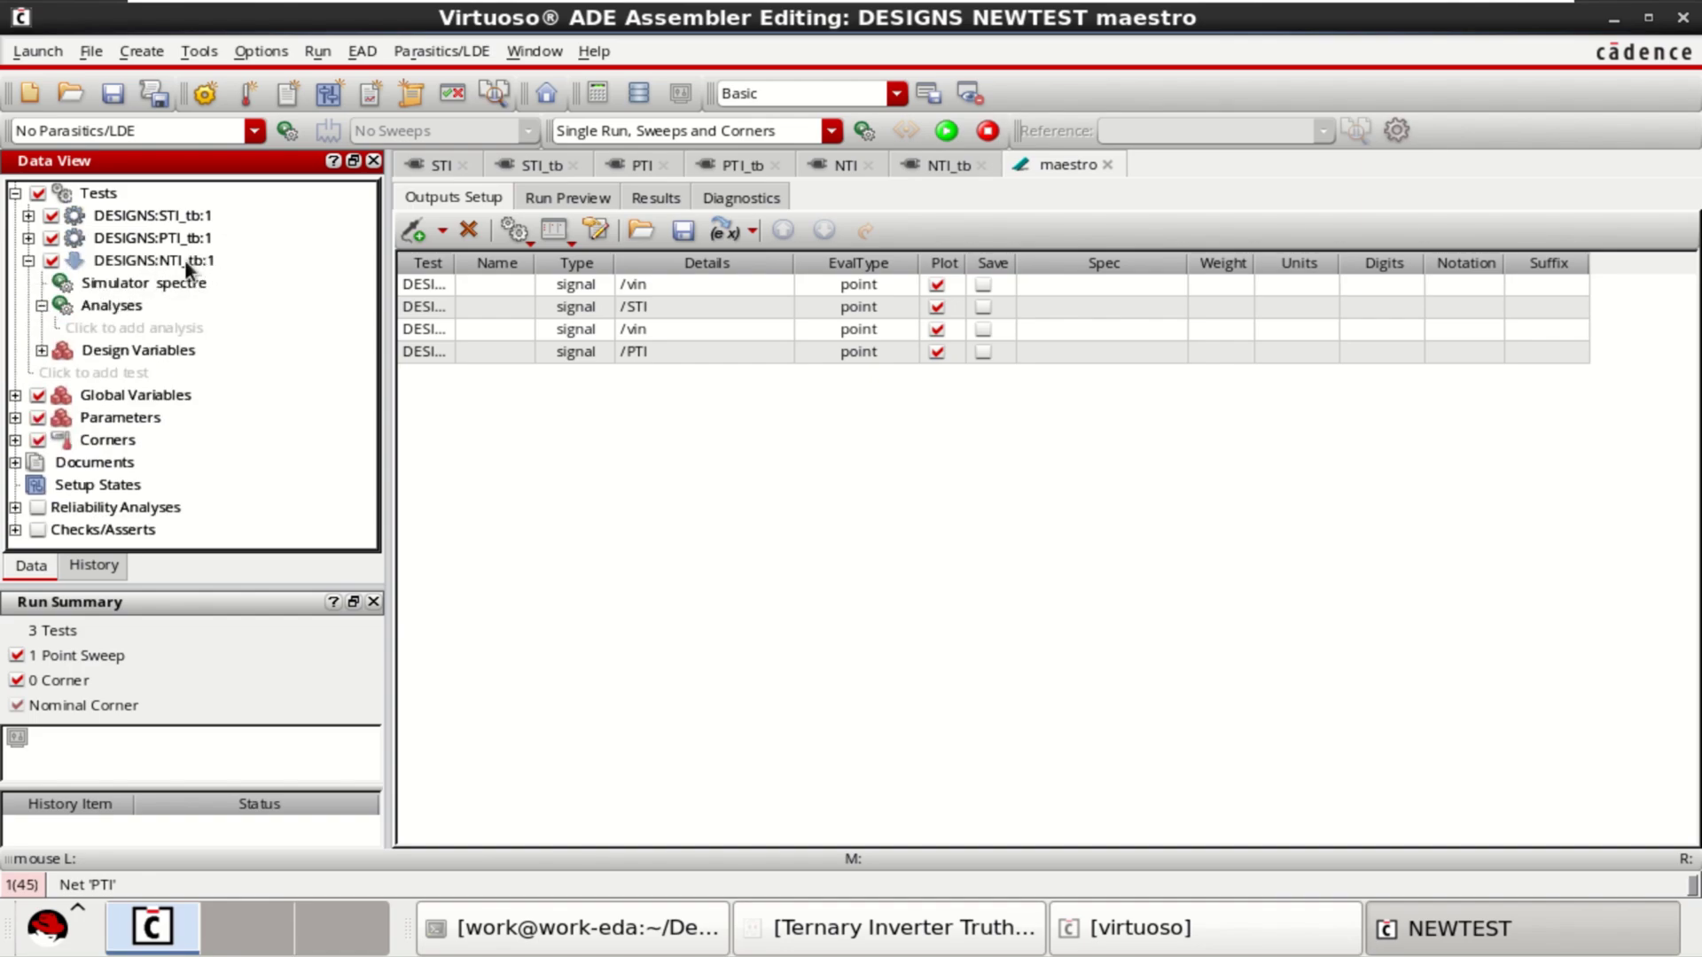
pyautogui.click(119, 327)
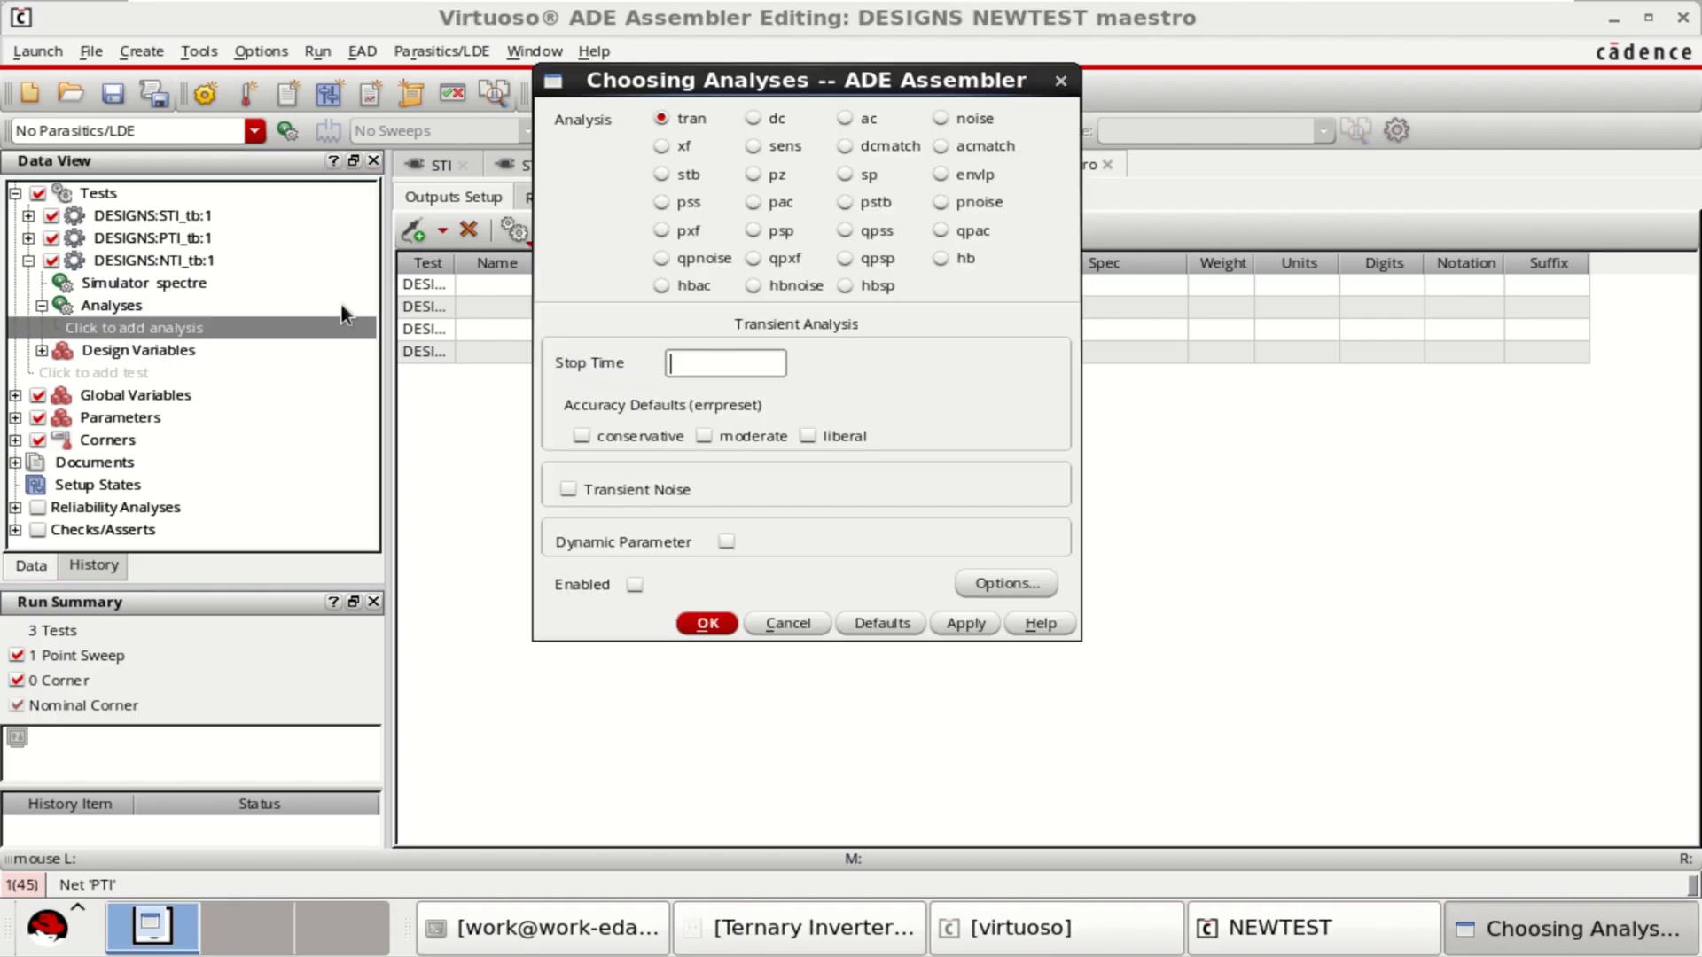
pyautogui.click(695, 365)
pyautogui.write('15n')
pyautogui.click(732, 433)
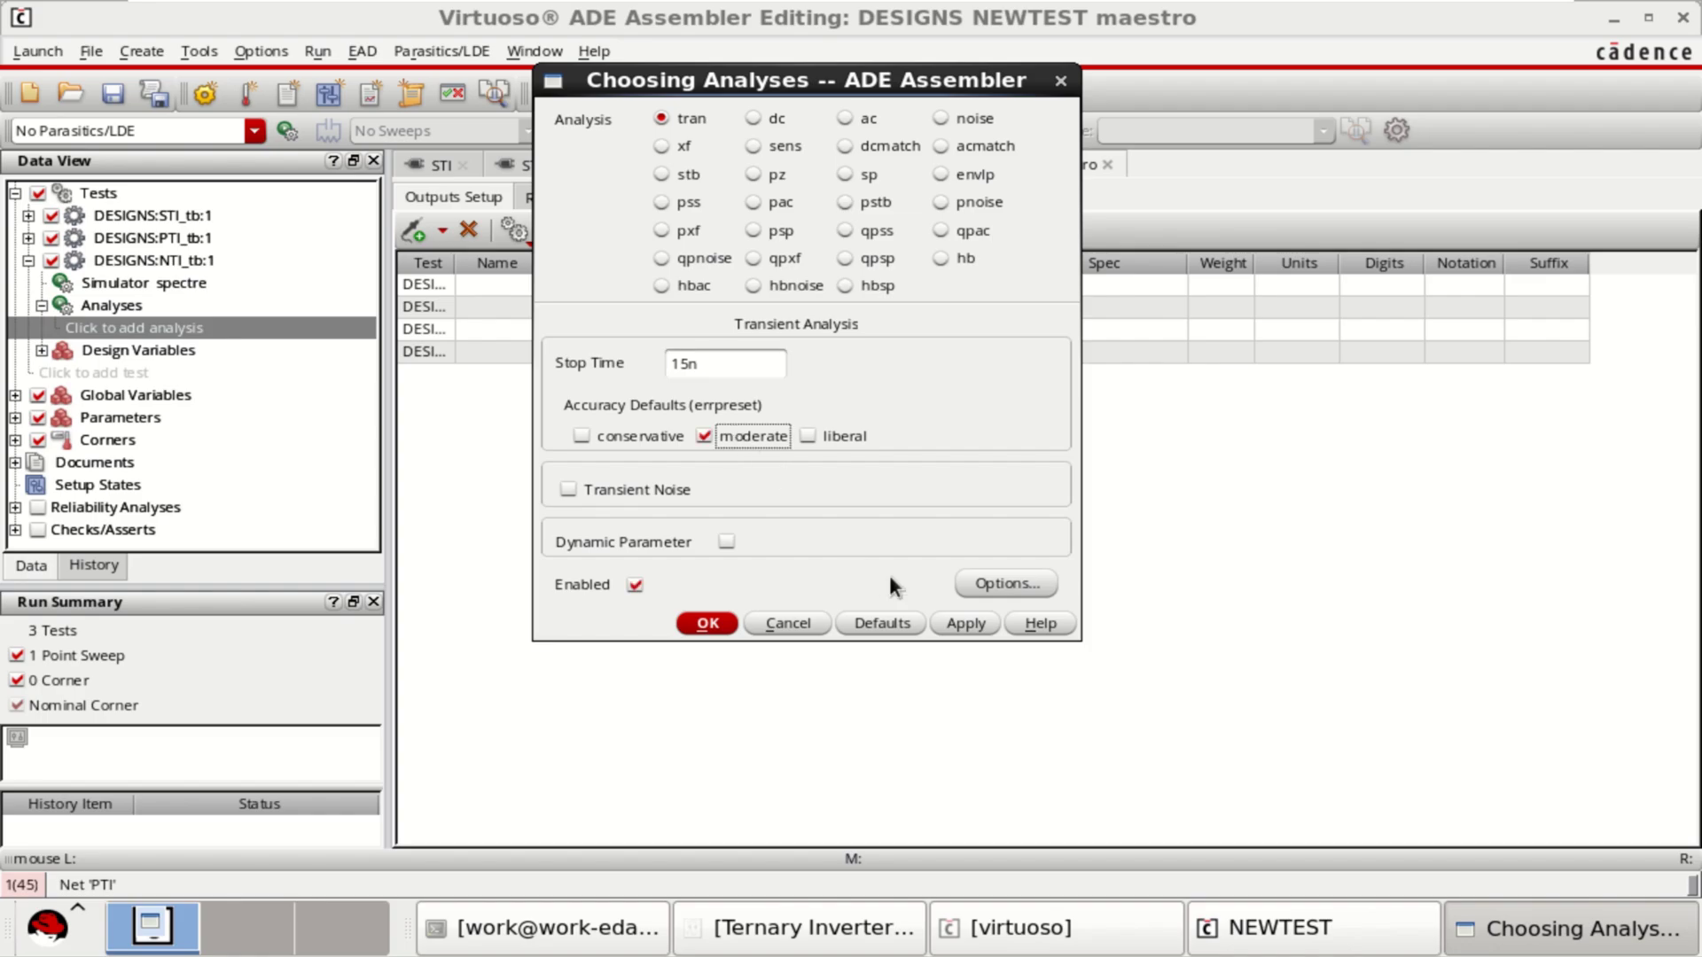
pyautogui.click(957, 625)
# Set up a DC analysis saving the operating point and sweeping V3's dc parameter
pyautogui.click(752, 118)
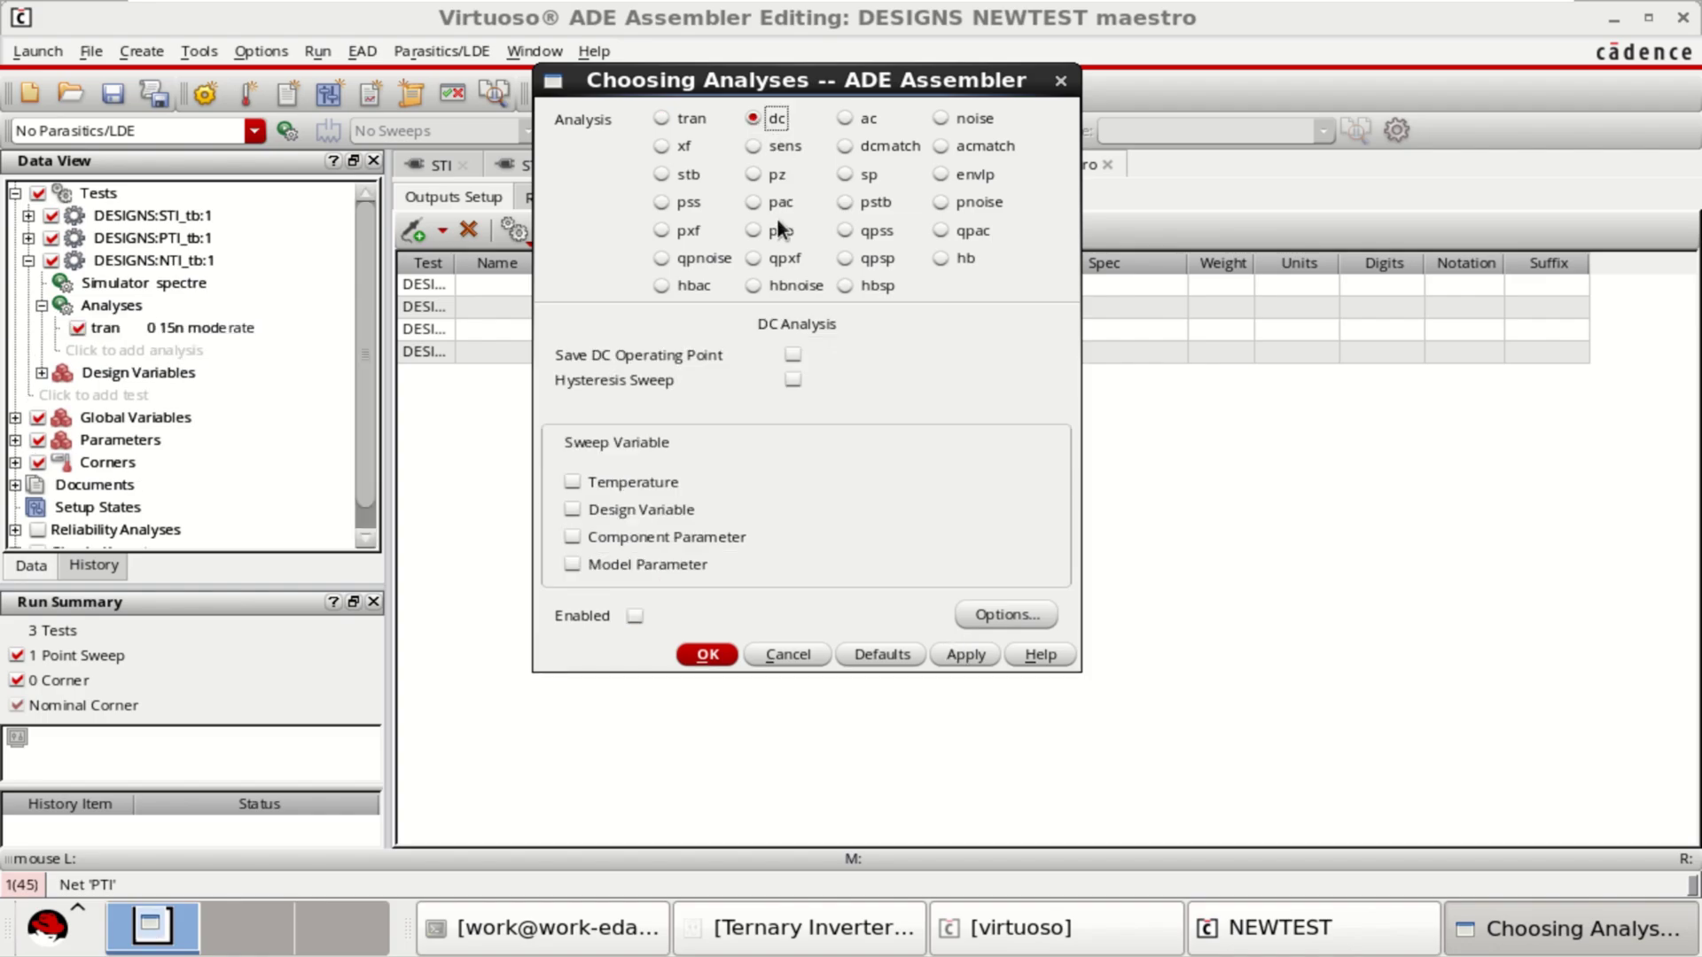
pyautogui.click(793, 355)
pyautogui.click(640, 535)
pyautogui.click(904, 477)
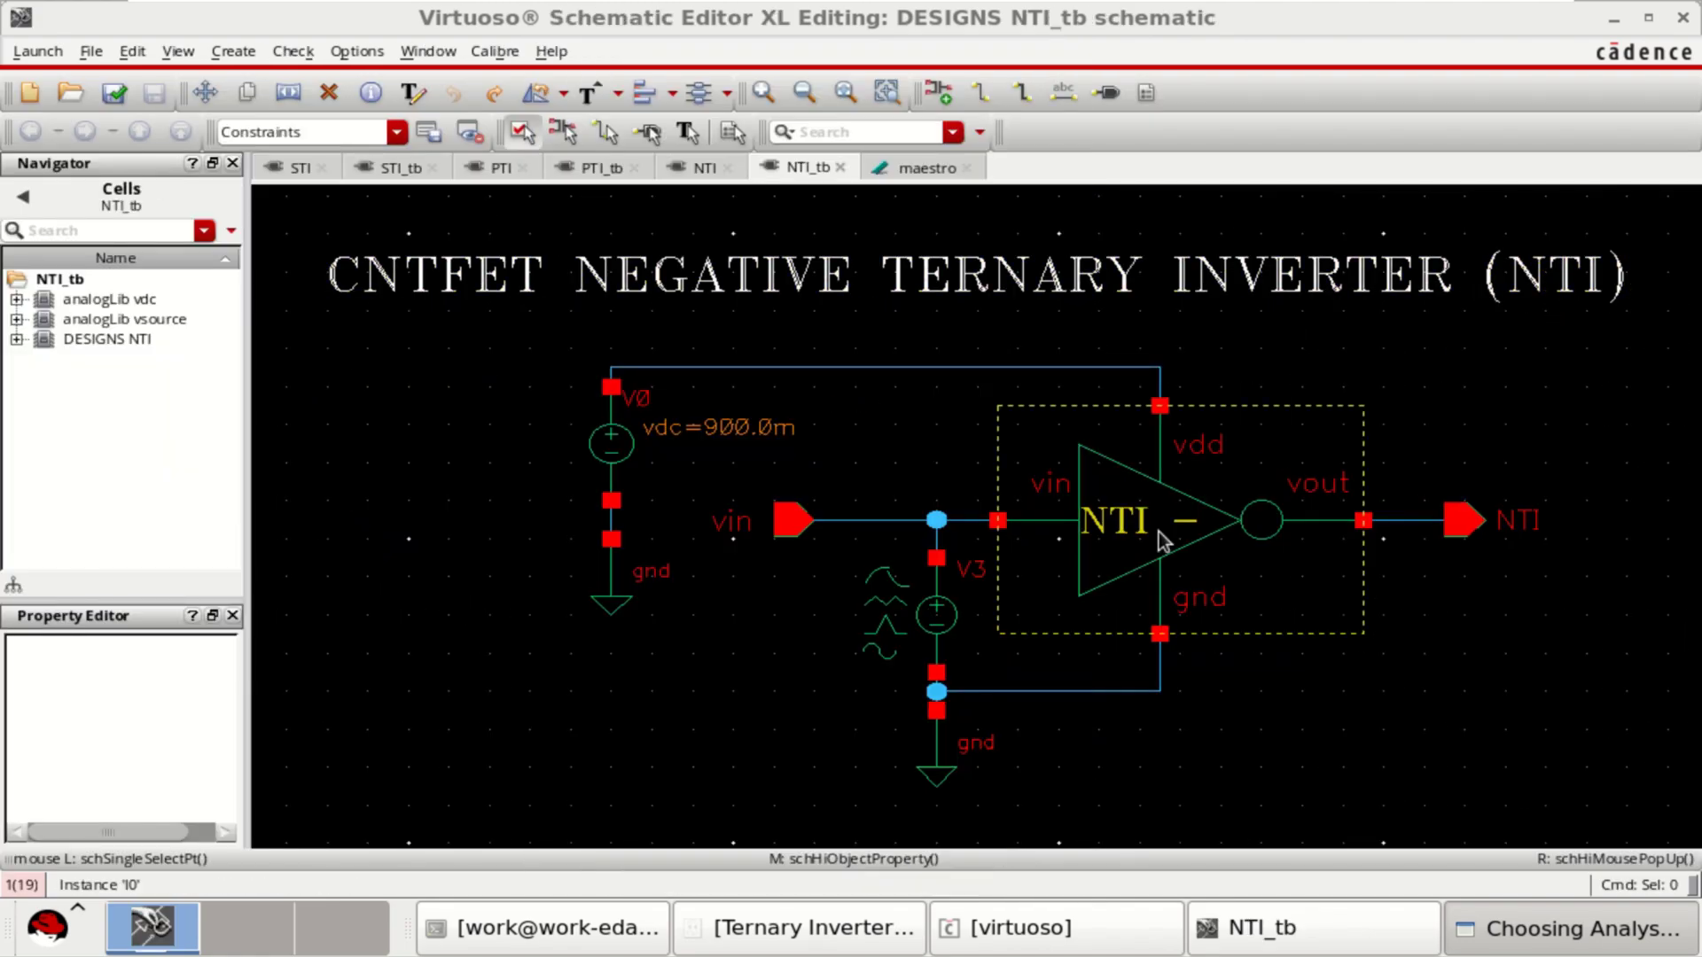
pyautogui.click(962, 585)
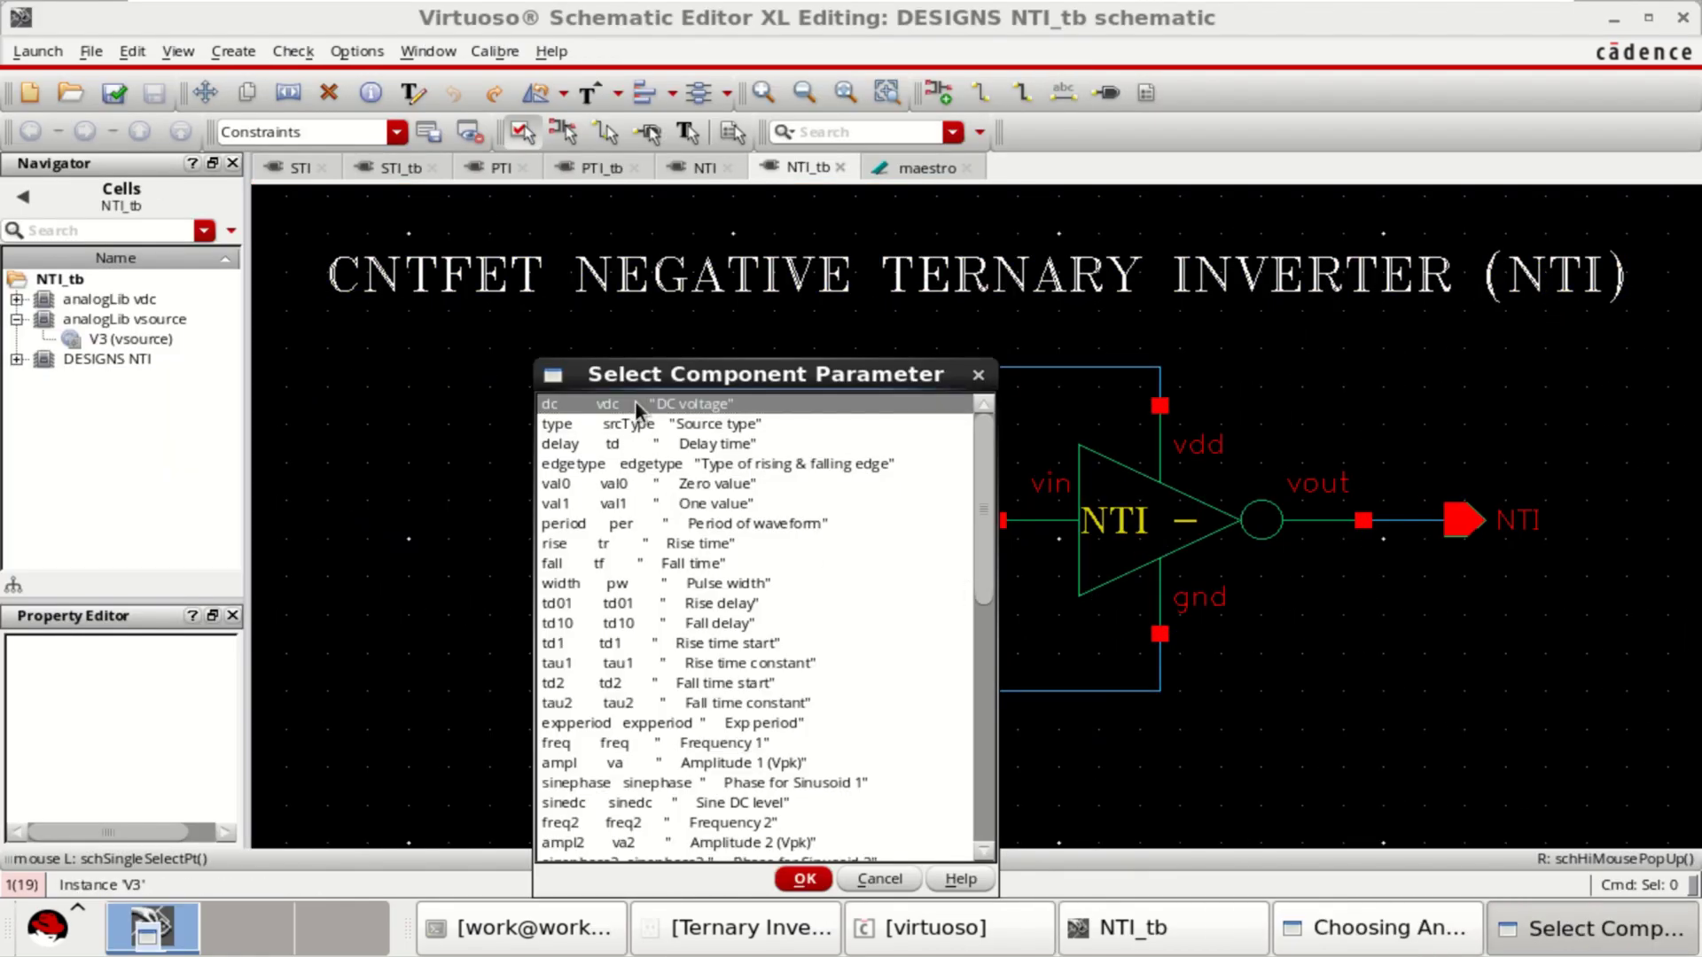
pyautogui.click(805, 880)
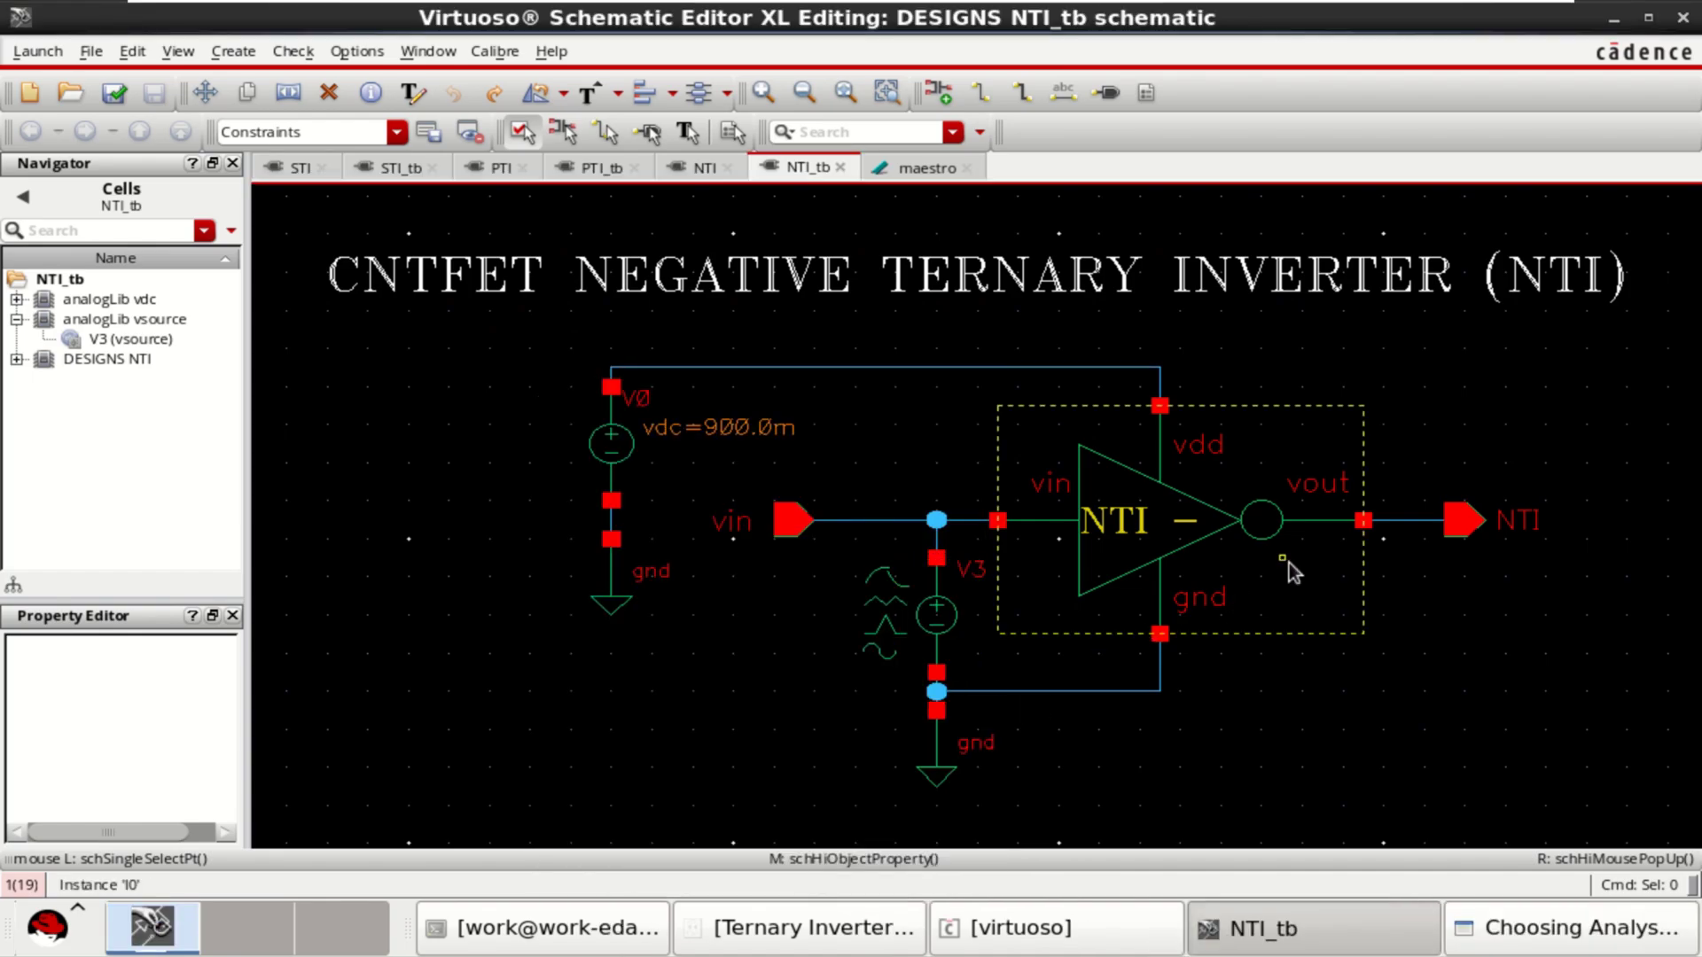
pyautogui.click(1561, 943)
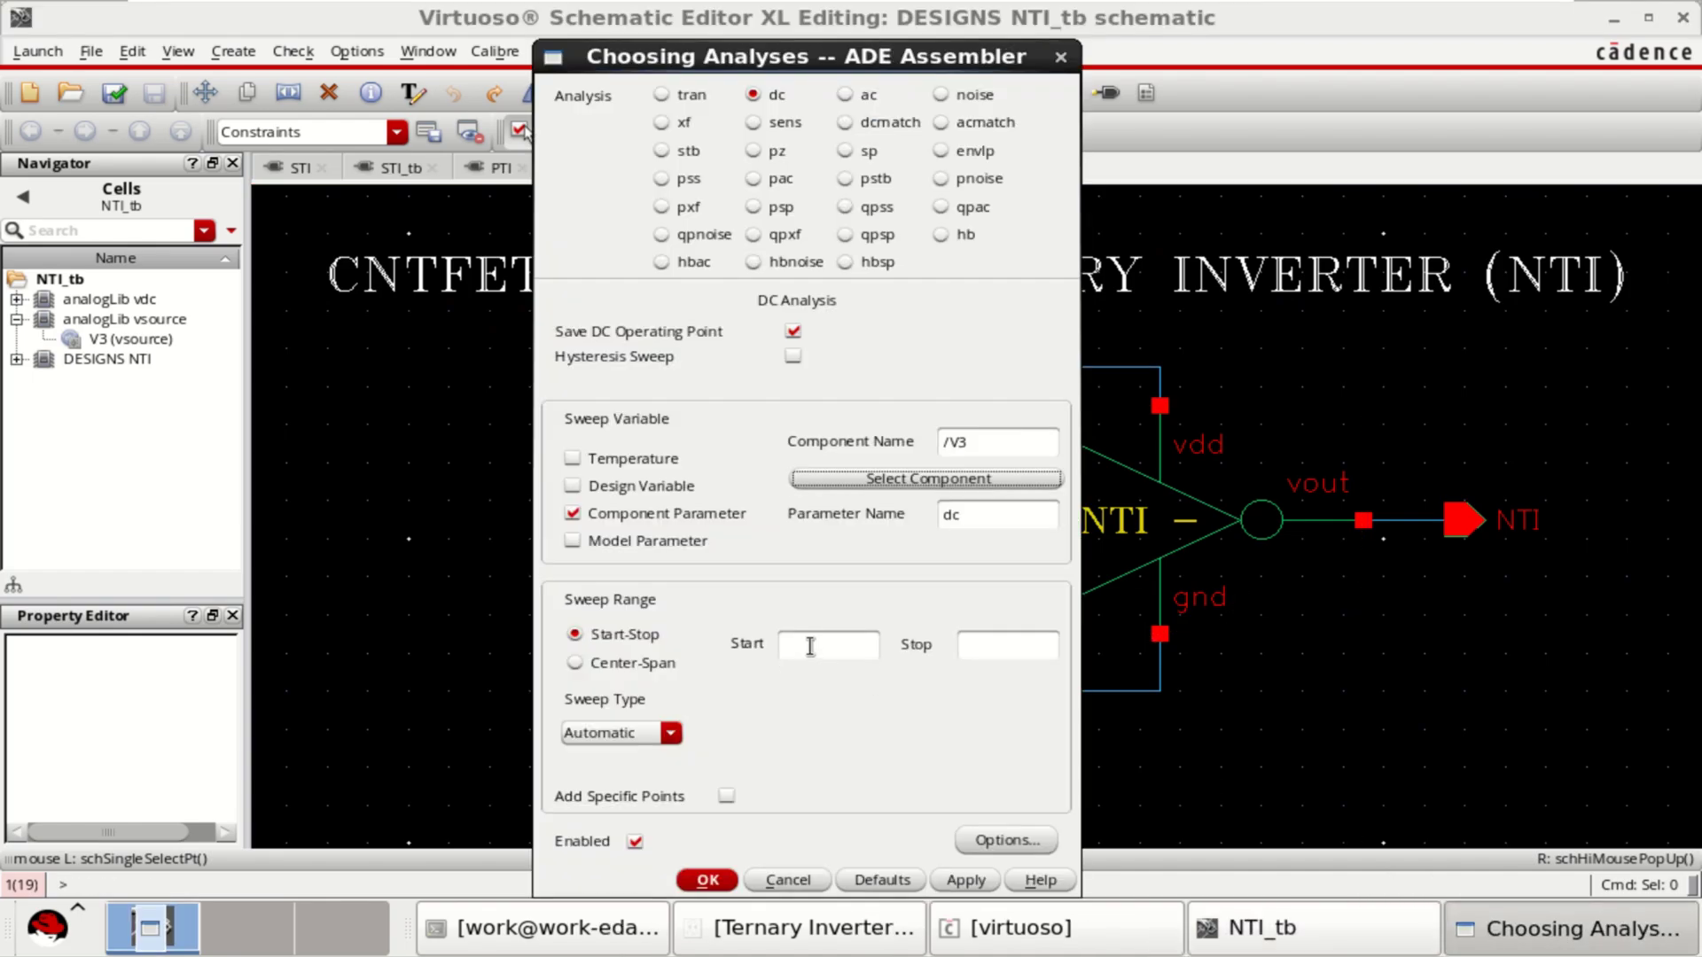
# Sweep from 0 to 0.9 linearly with 0.01 step size and confirm the DC analysis
pyautogui.click(837, 641)
pyautogui.write('0')
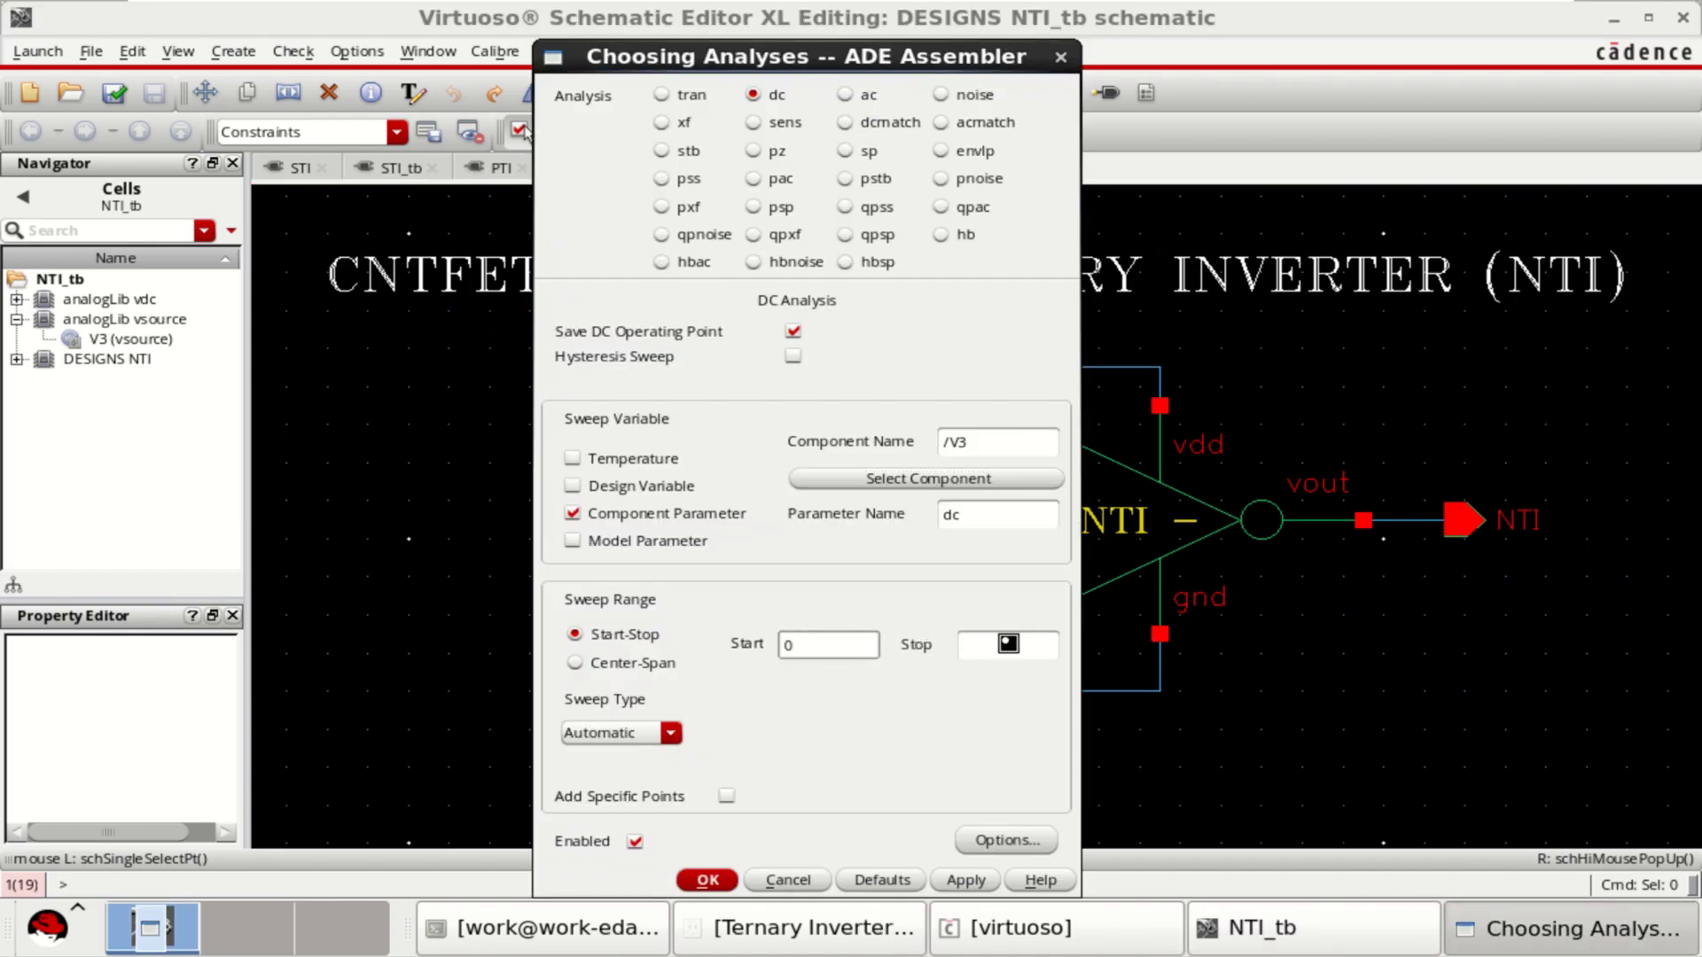
pyautogui.click(1006, 644)
pyautogui.write('0.9')
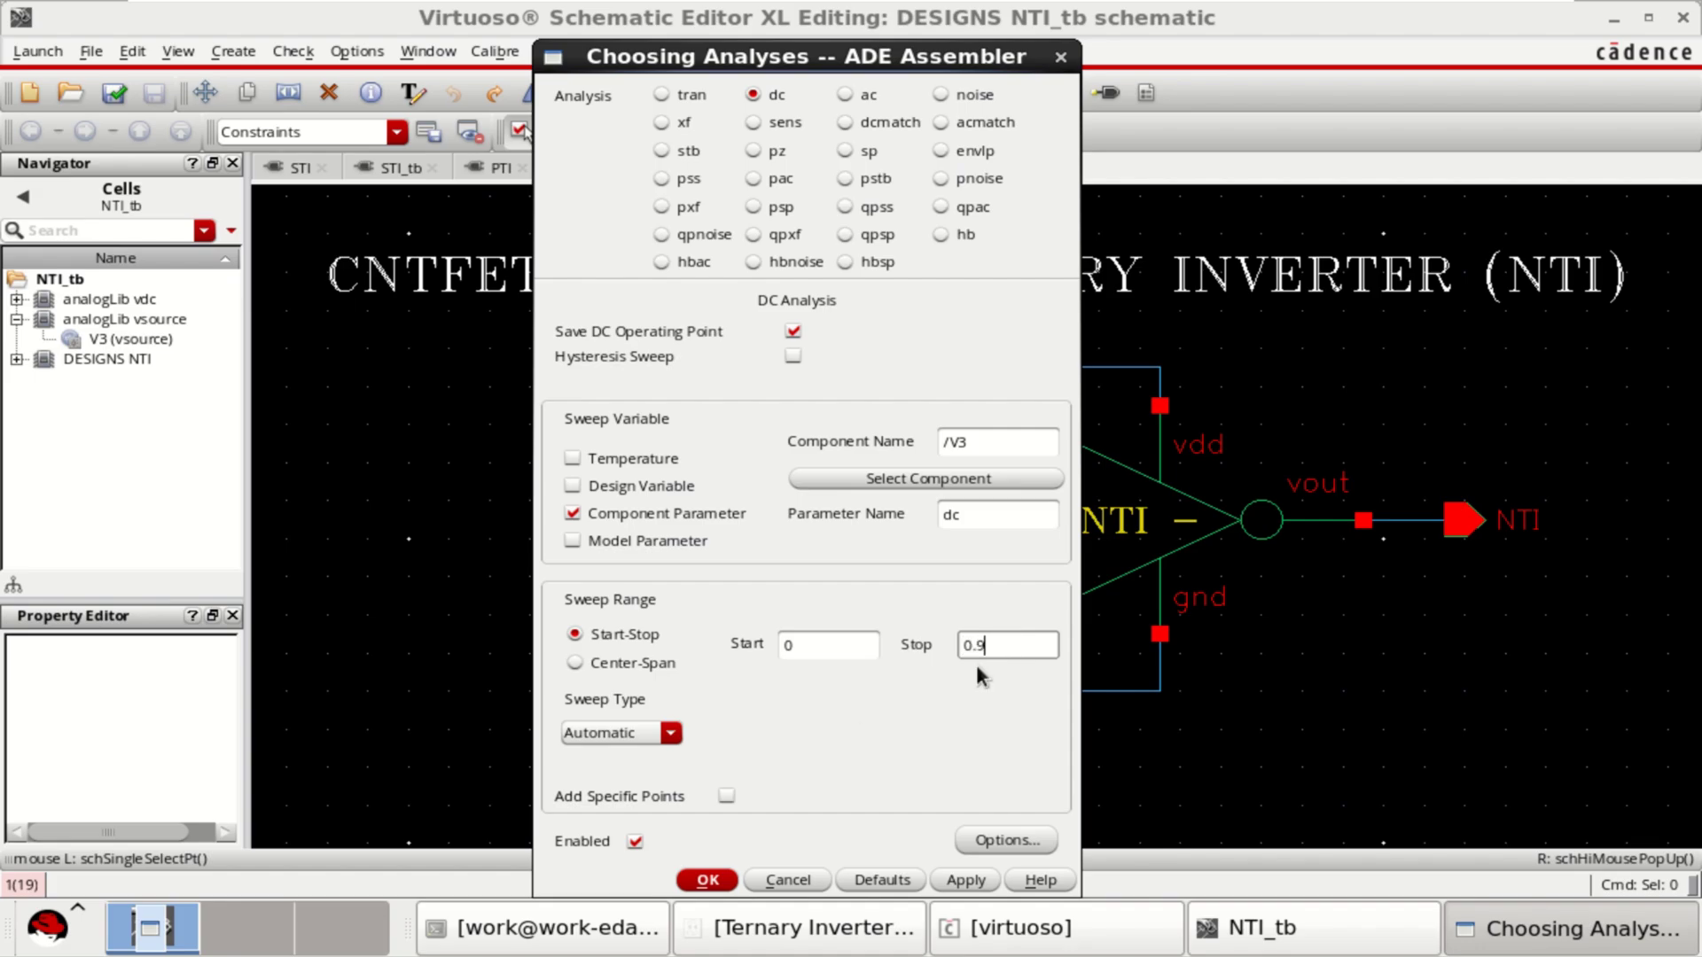
pyautogui.click(641, 735)
pyautogui.click(638, 756)
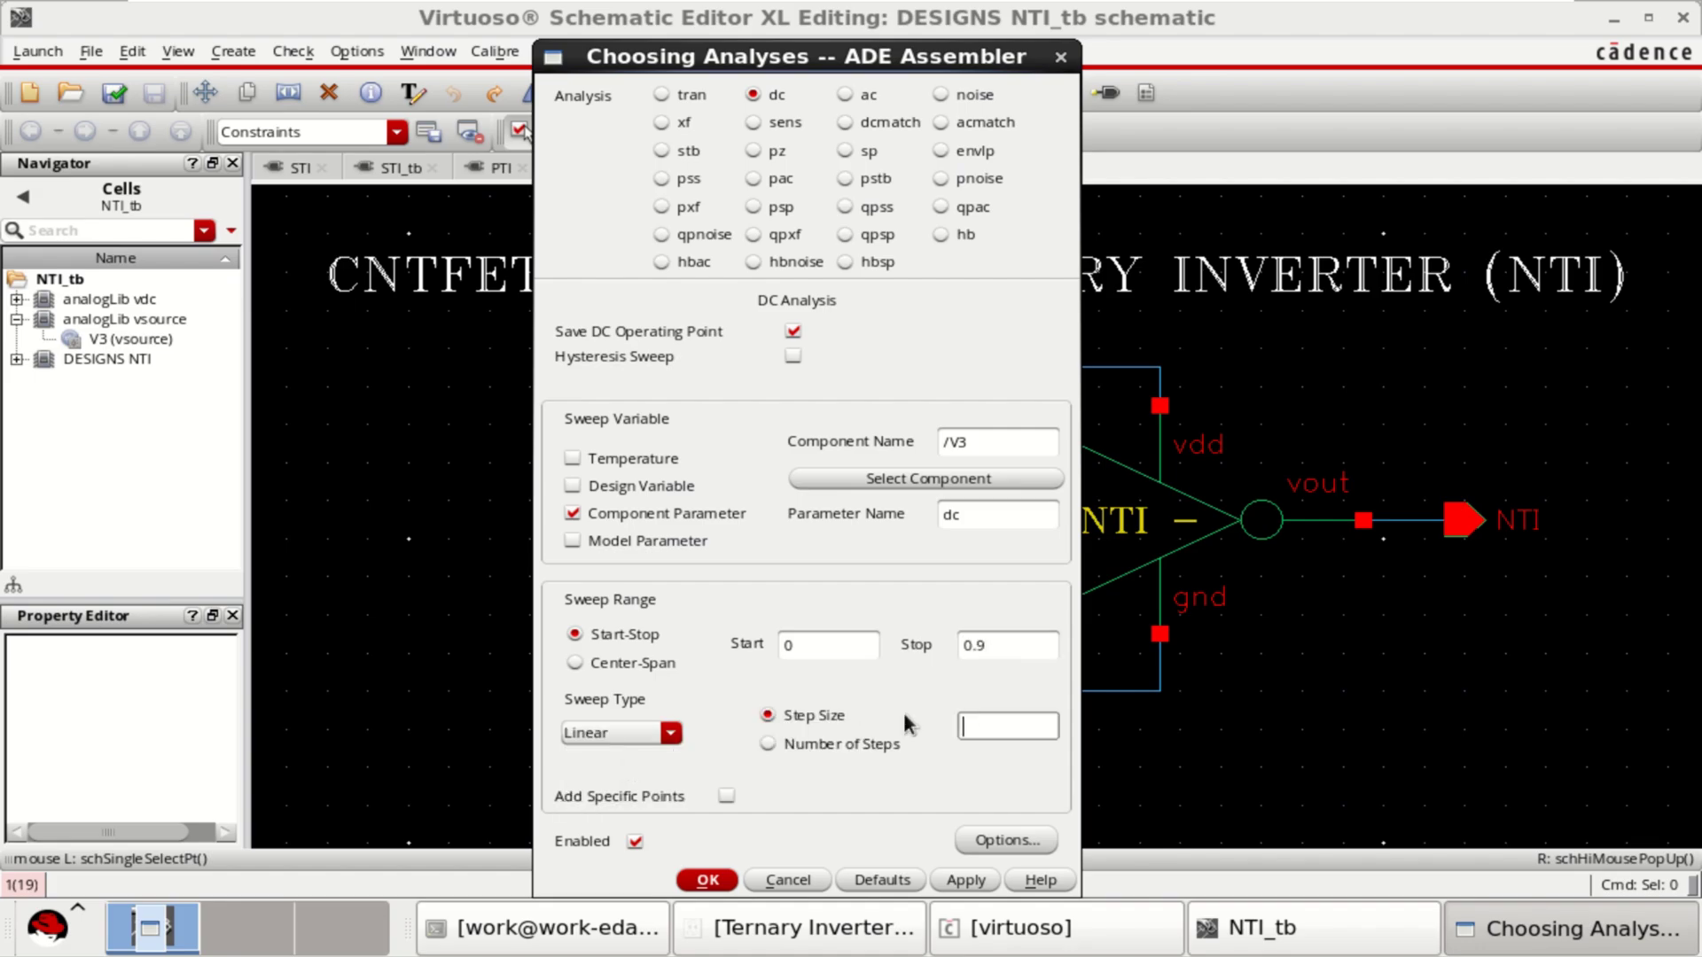
pyautogui.click(1002, 722)
pyautogui.write('0.01')
pyautogui.click(709, 878)
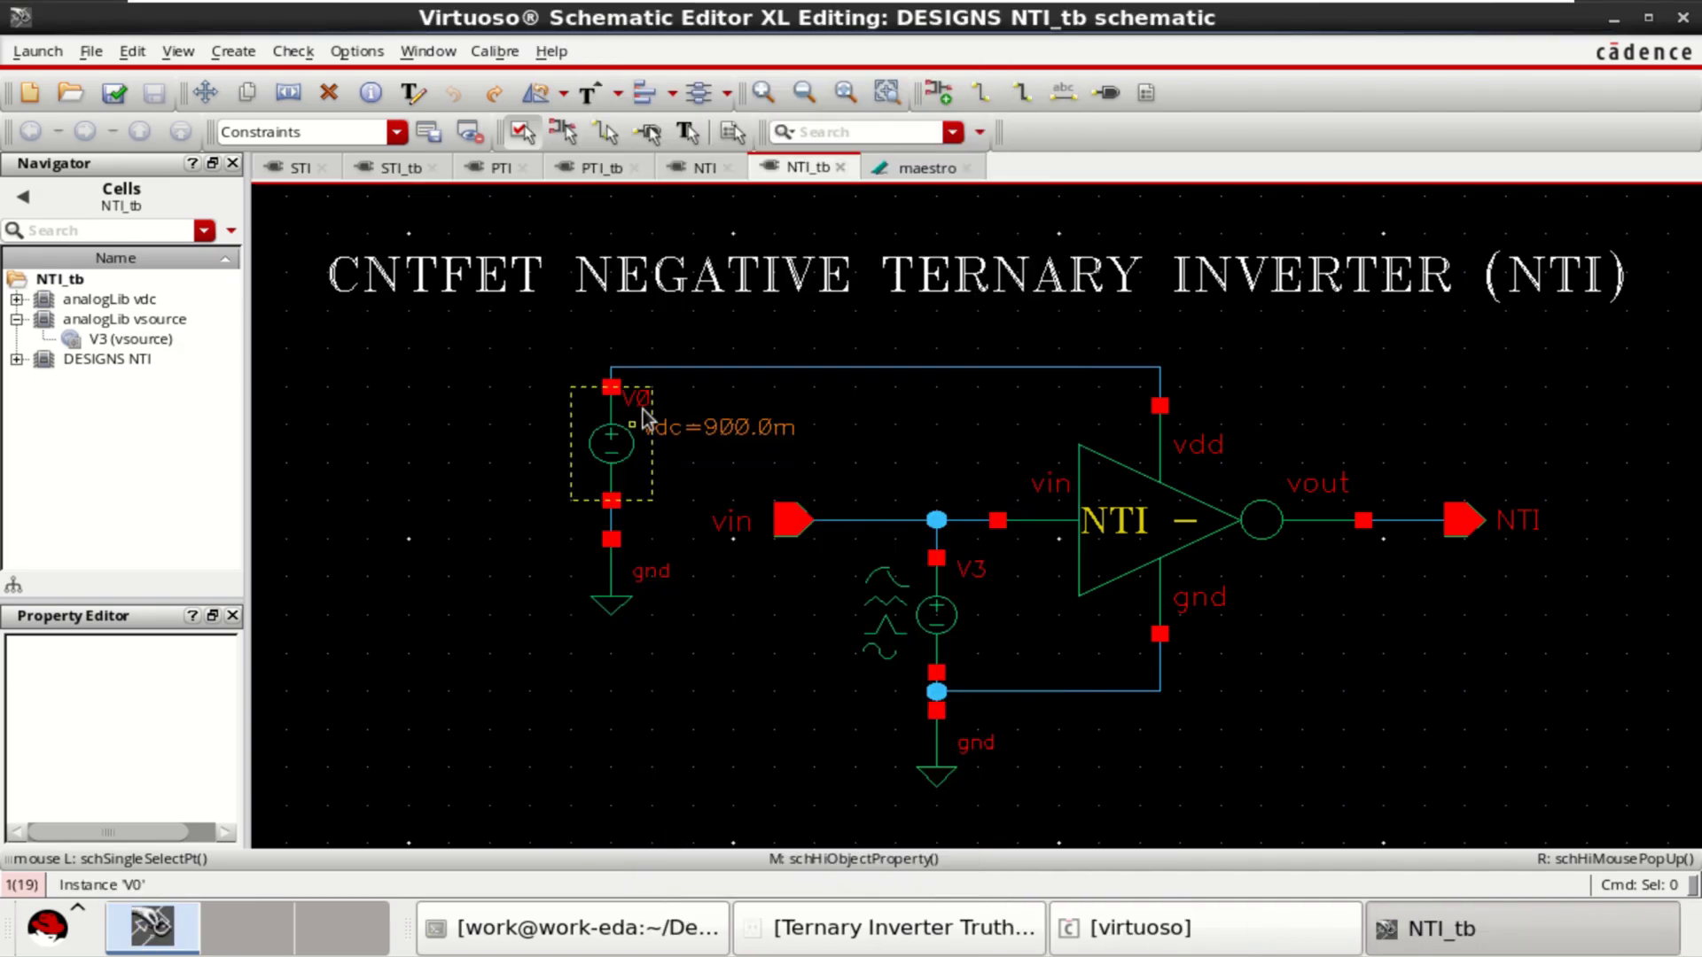
# Add the vin net from the NTI_tb schematic as a signal output
pyautogui.click(913, 174)
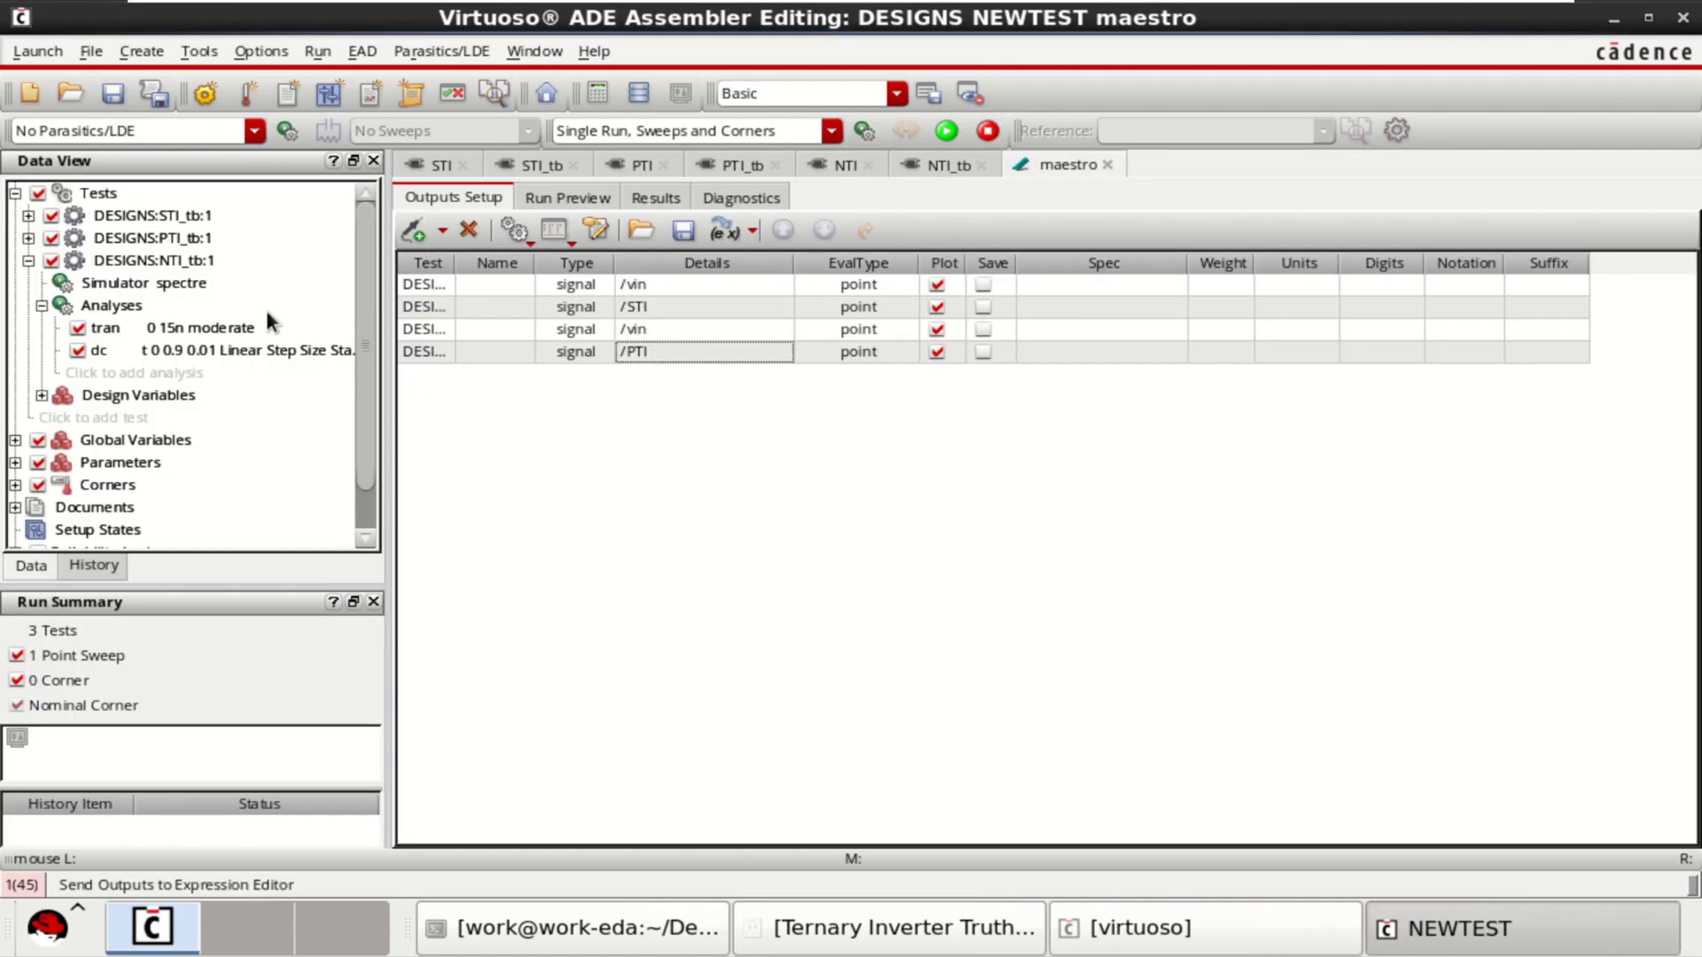
pyautogui.click(444, 233)
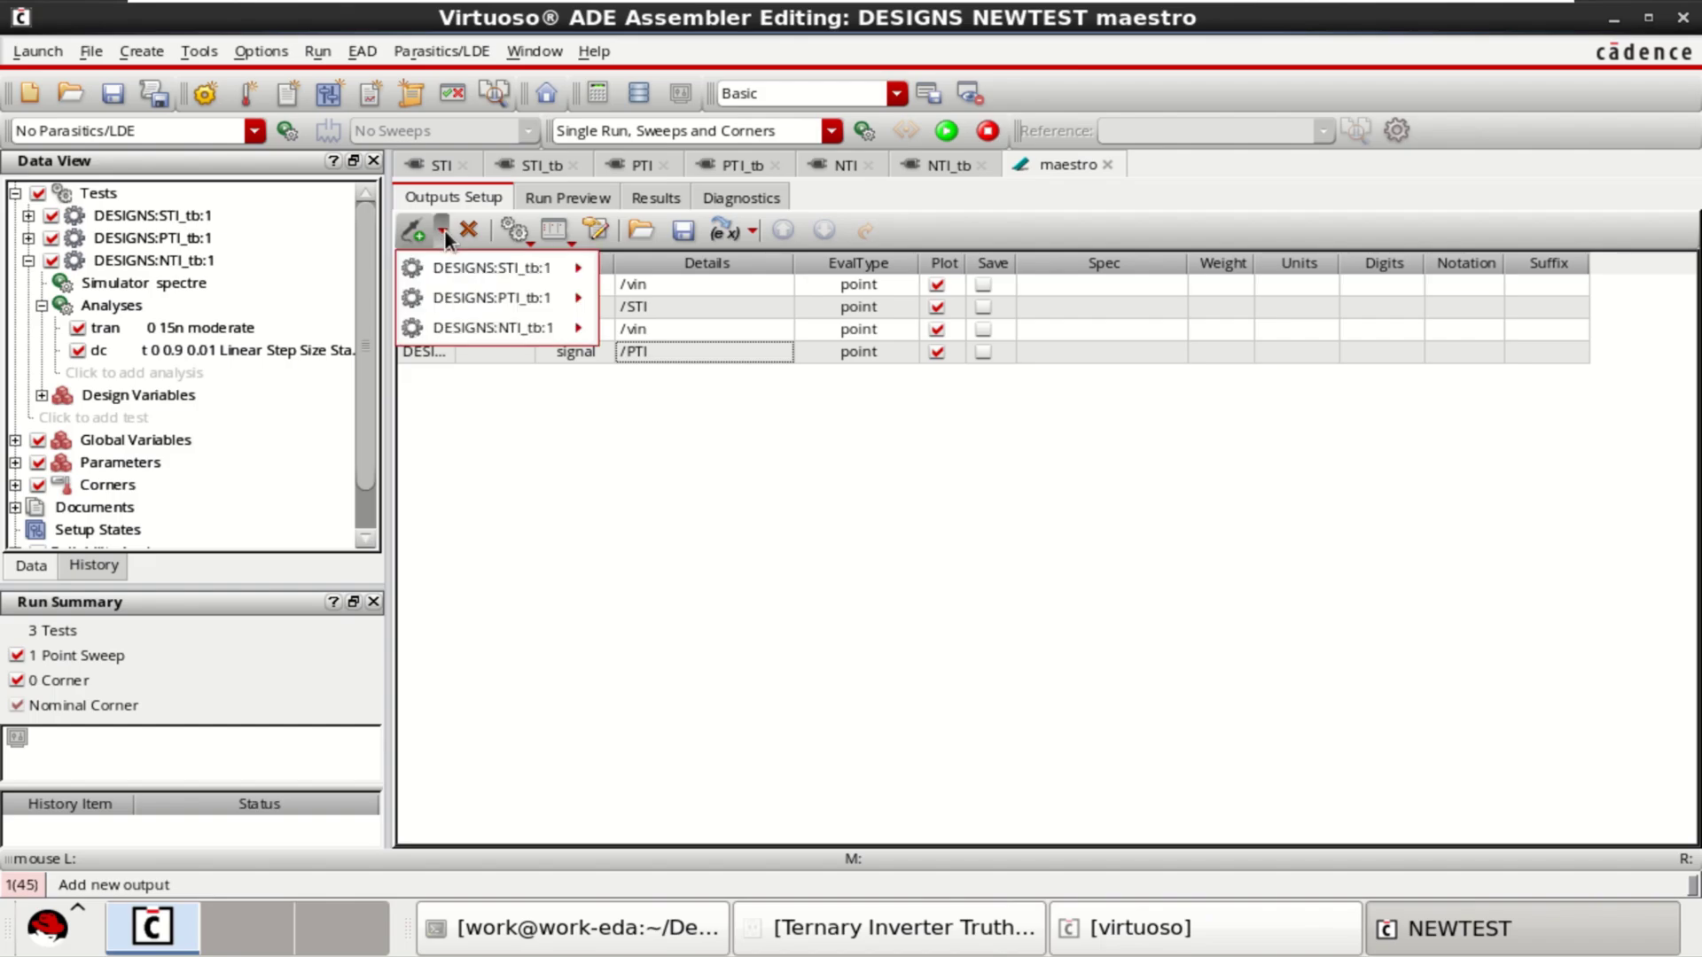
pyautogui.moveTo(513, 328)
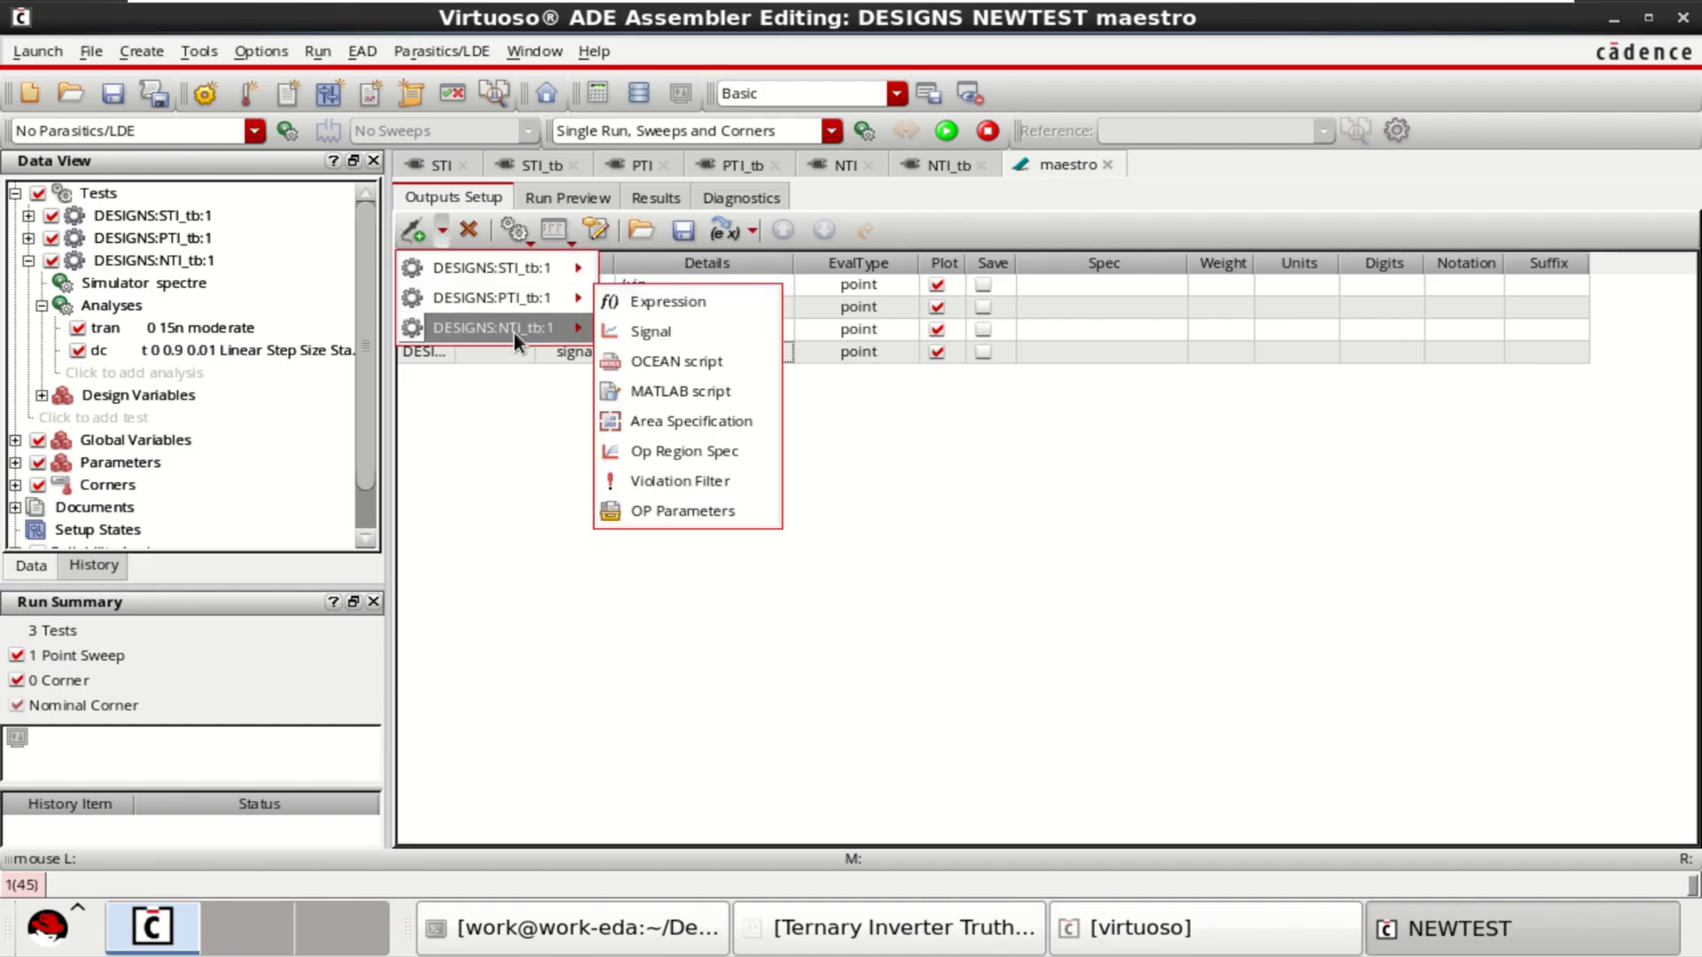
pyautogui.click(647, 359)
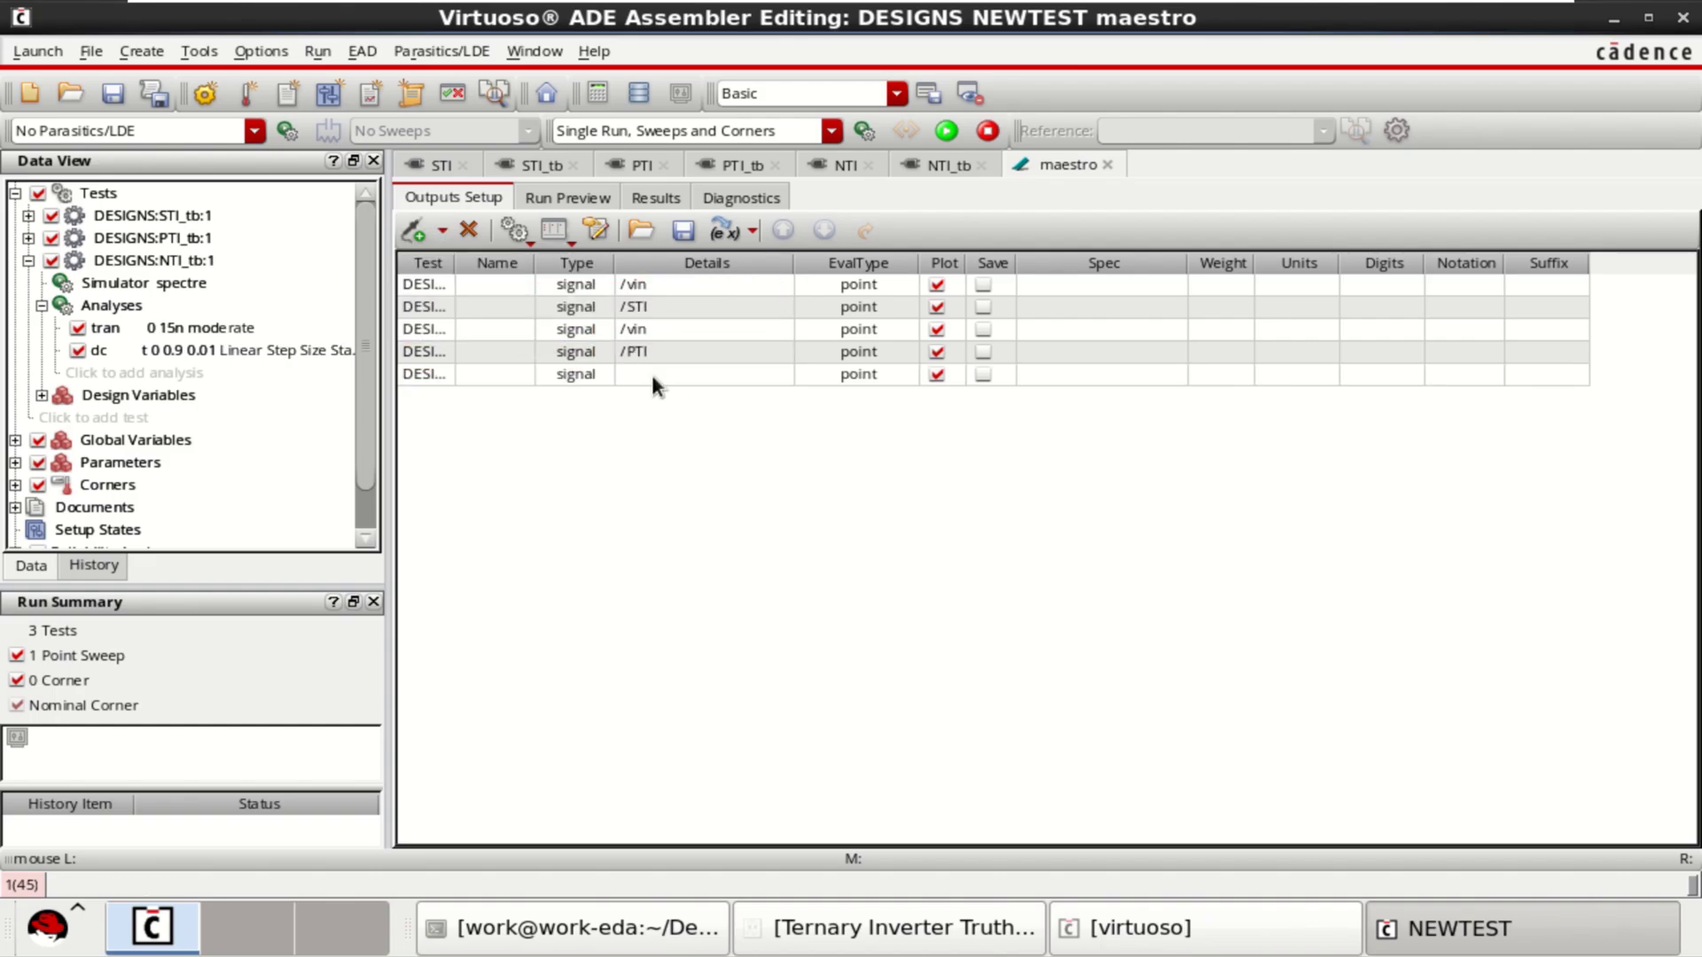
pyautogui.click(677, 374)
pyautogui.click(678, 374)
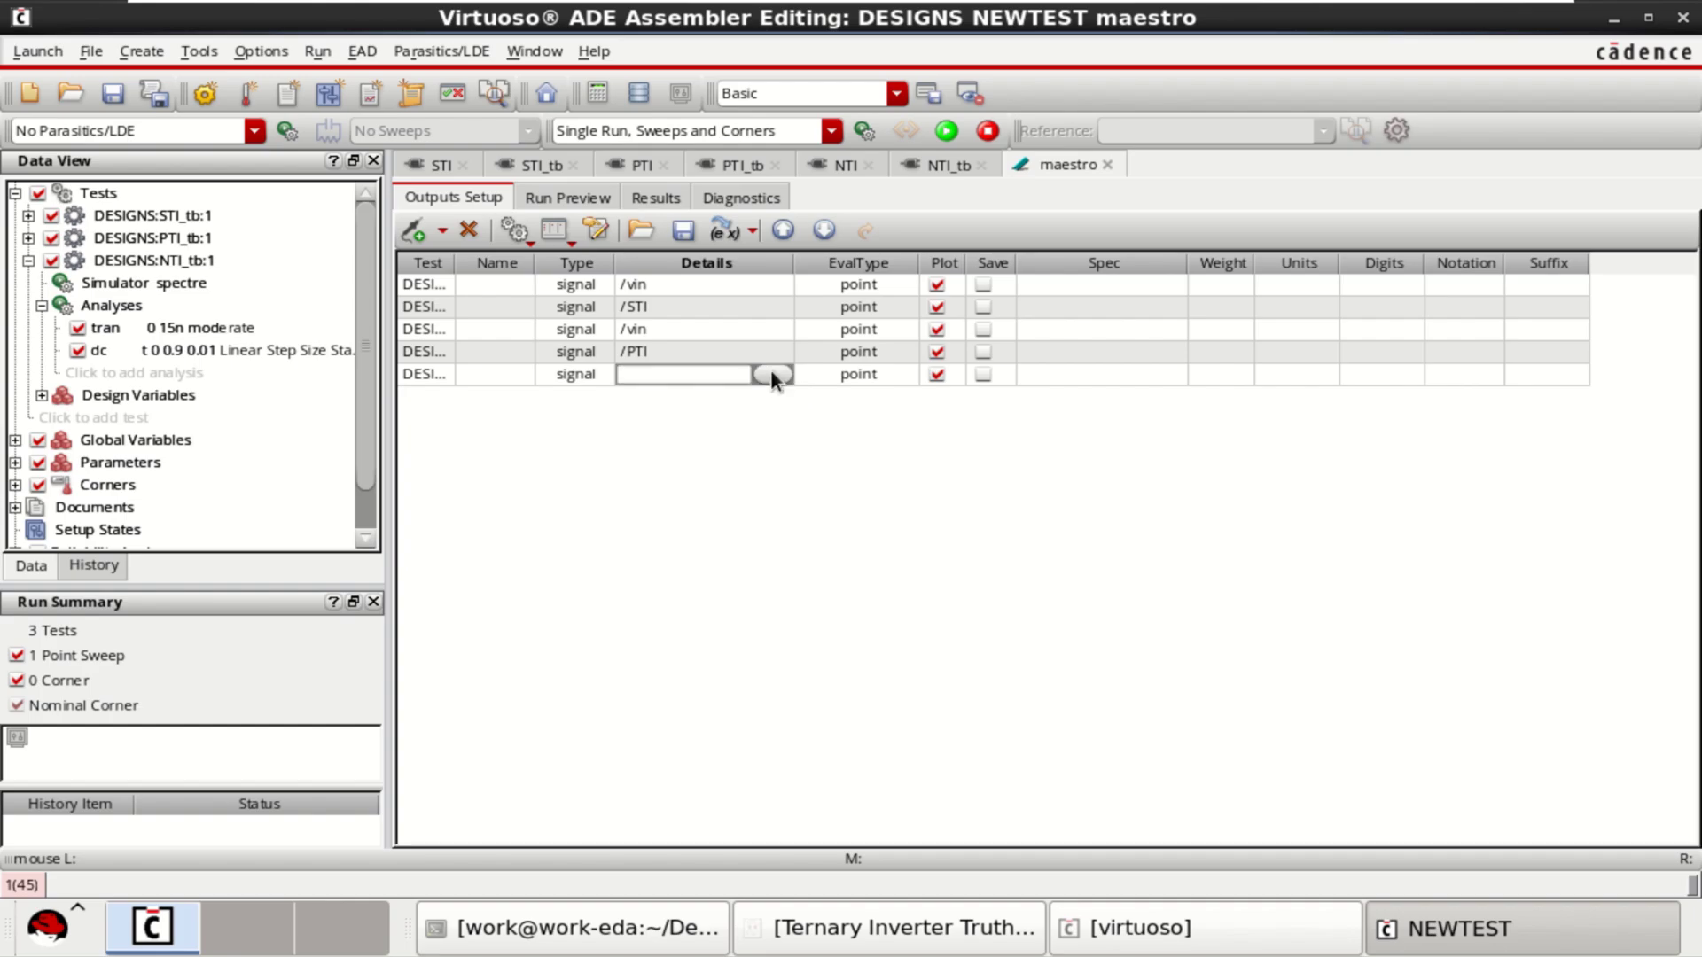
pyautogui.click(769, 374)
pyautogui.click(884, 530)
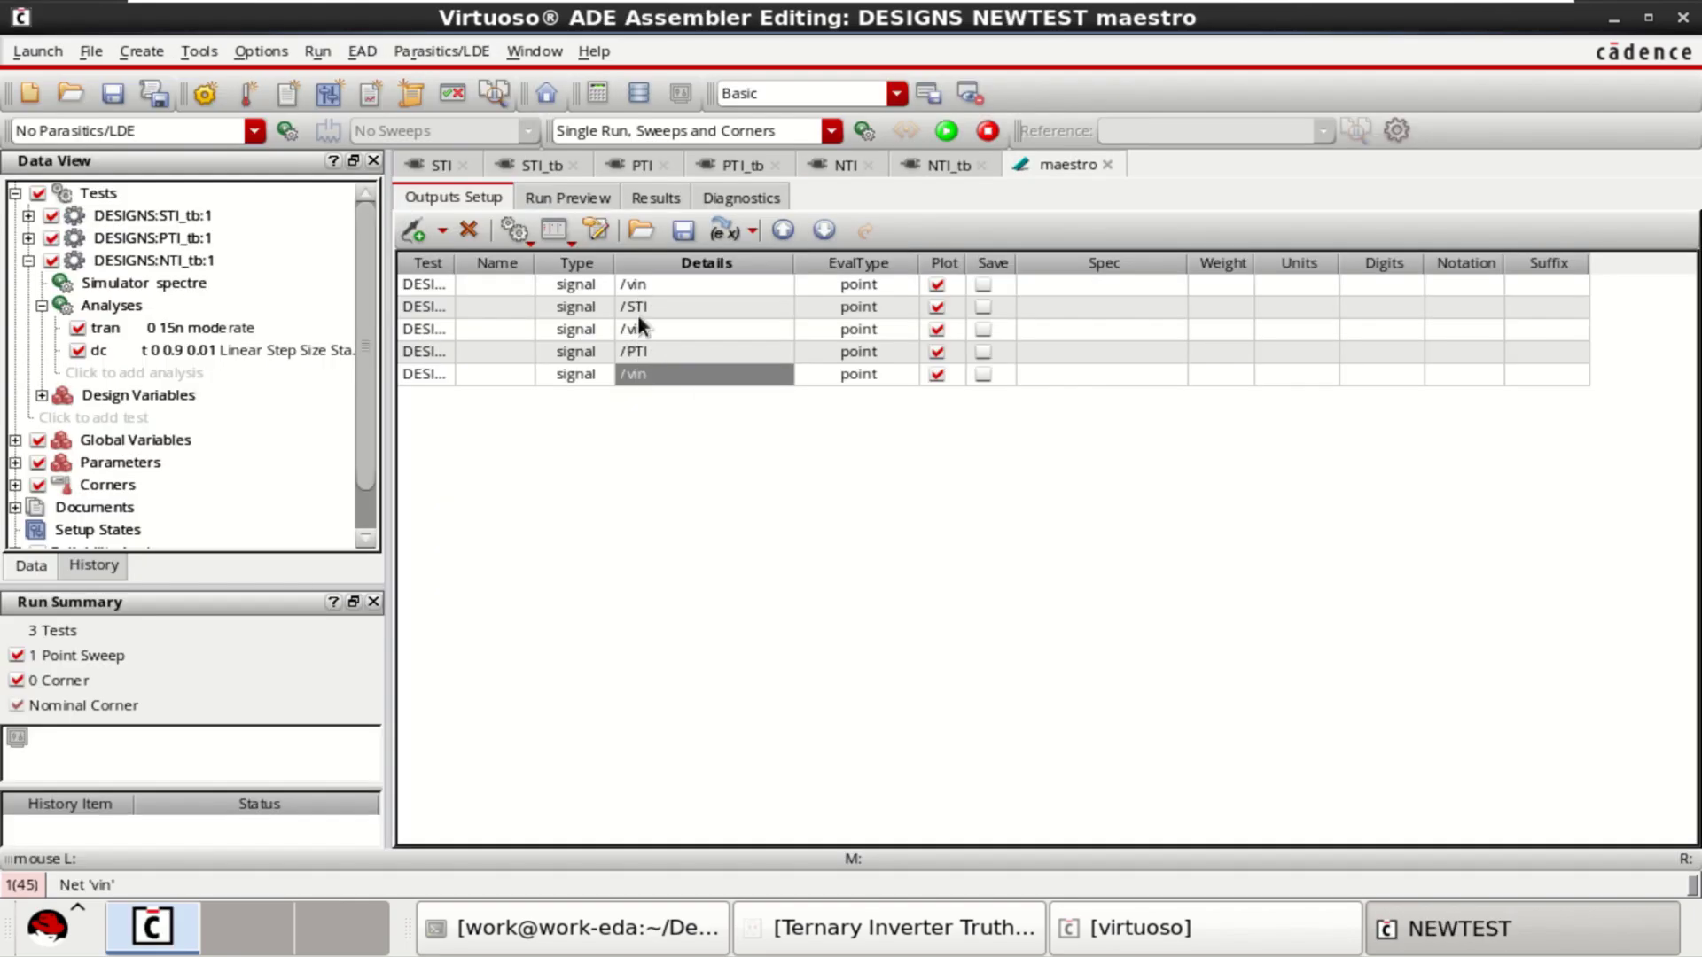
# Add the NTI output net as a second signal output and collapse NTI_tb's details
pyautogui.click(442, 230)
pyautogui.moveTo(530, 328)
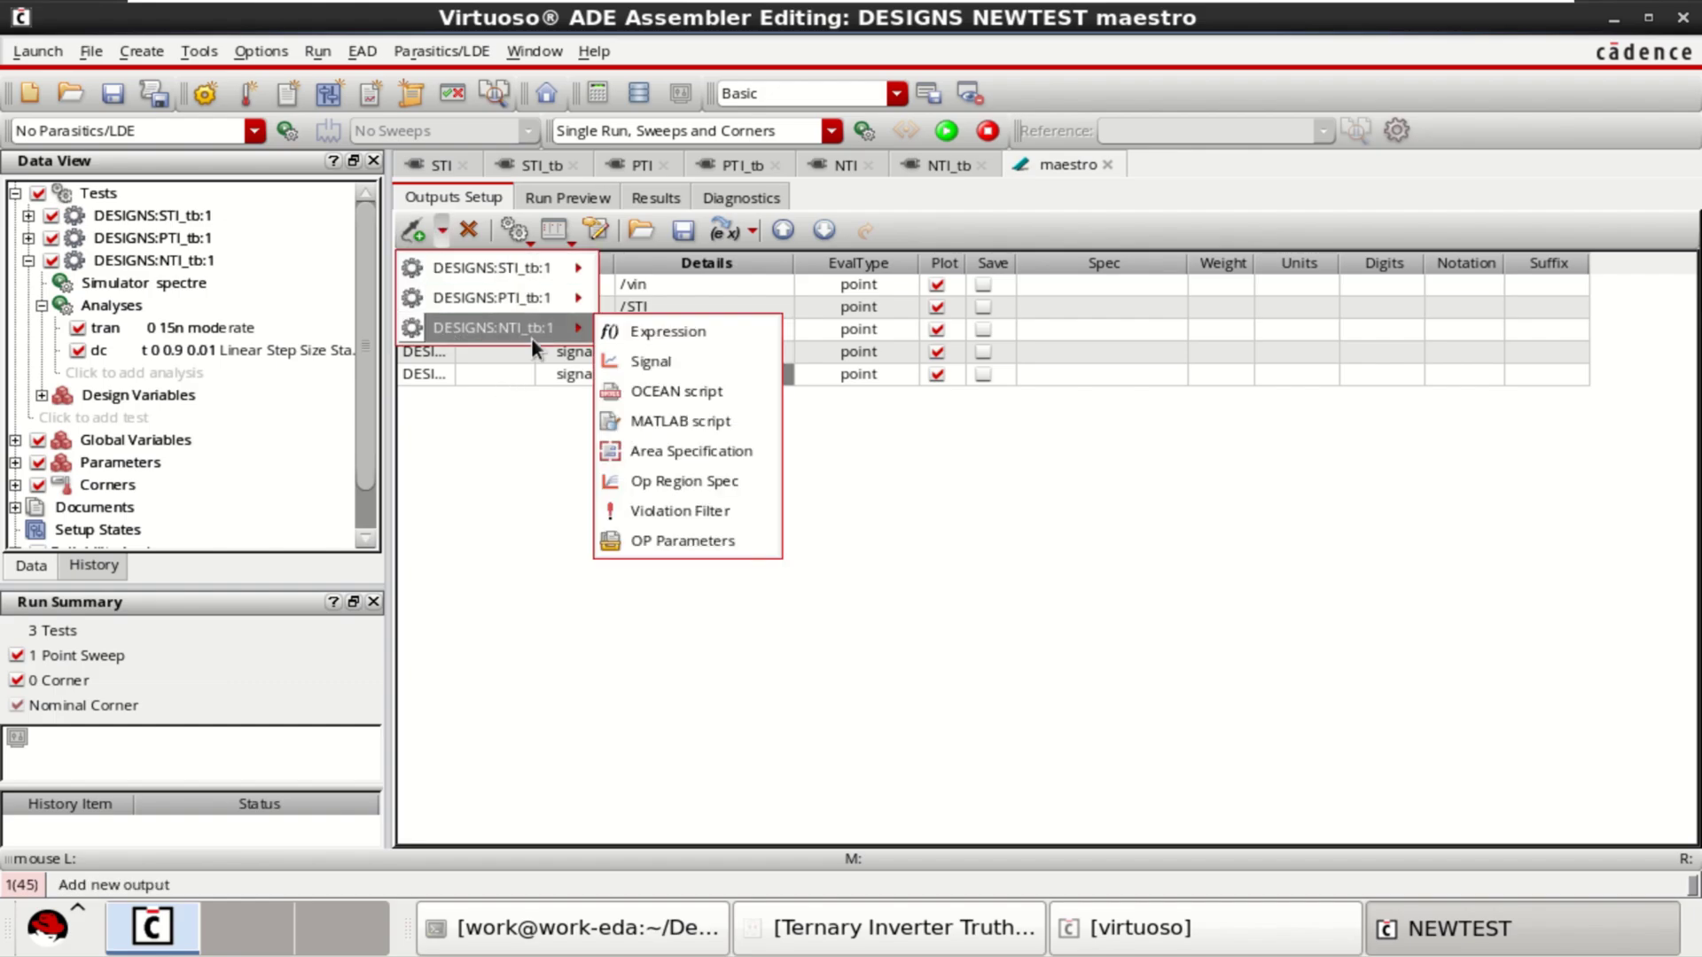
pyautogui.click(654, 363)
pyautogui.click(665, 396)
pyautogui.click(664, 396)
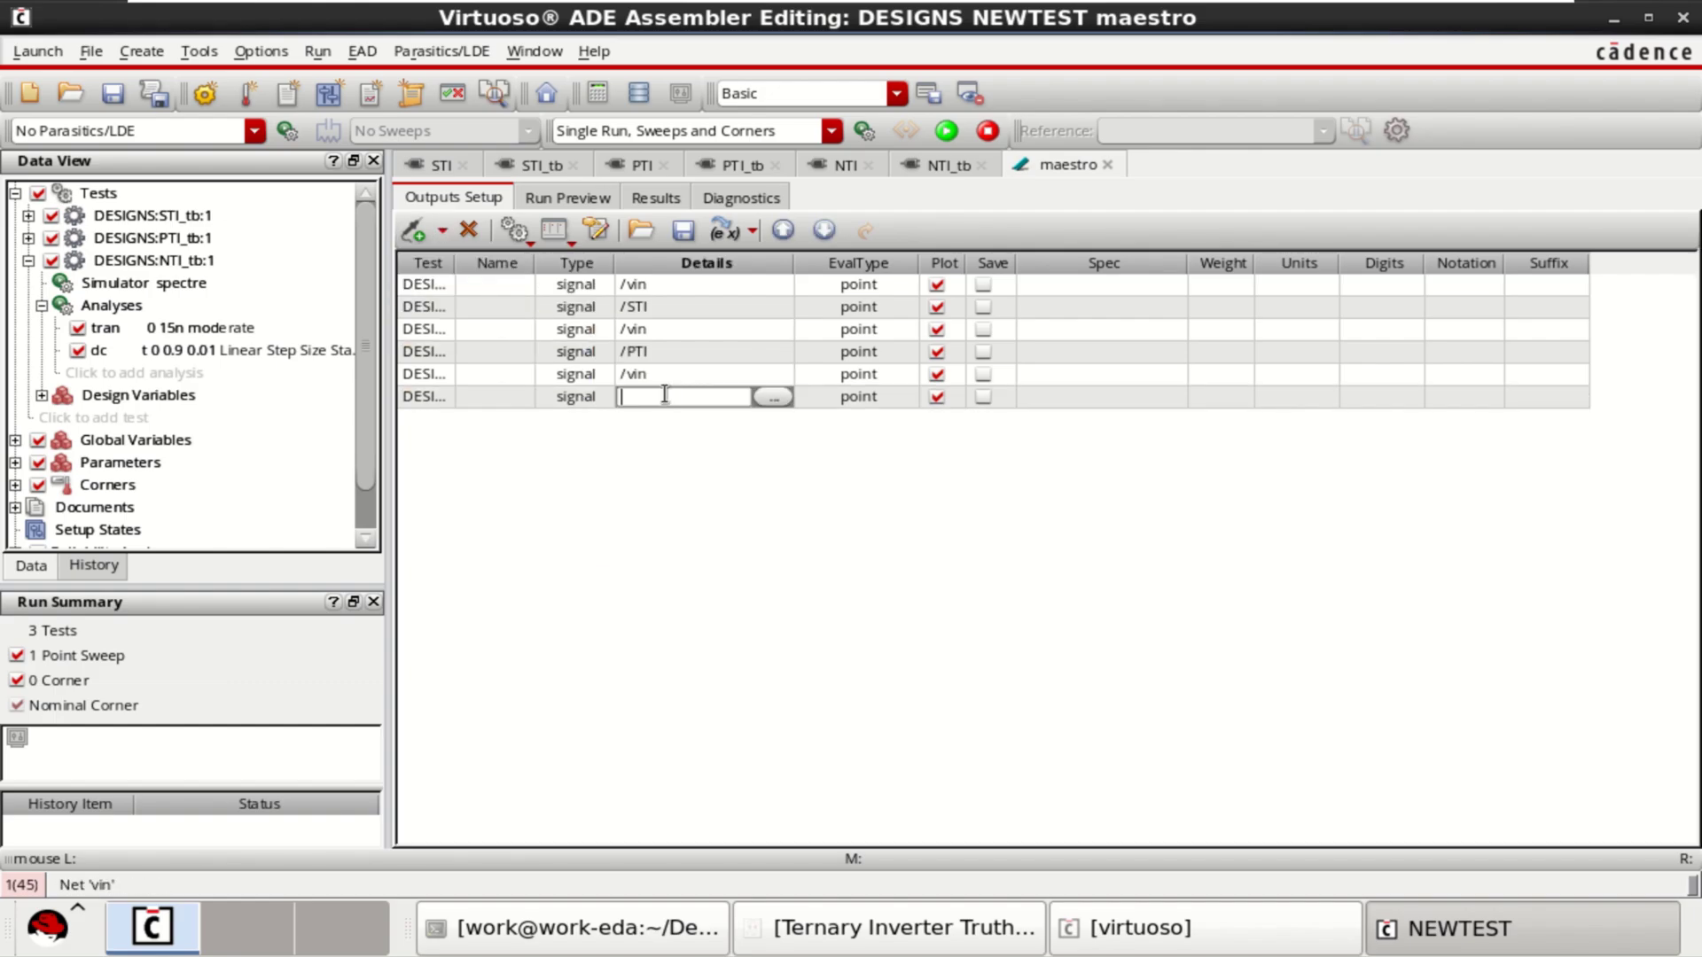
pyautogui.click(773, 396)
pyautogui.click(1332, 518)
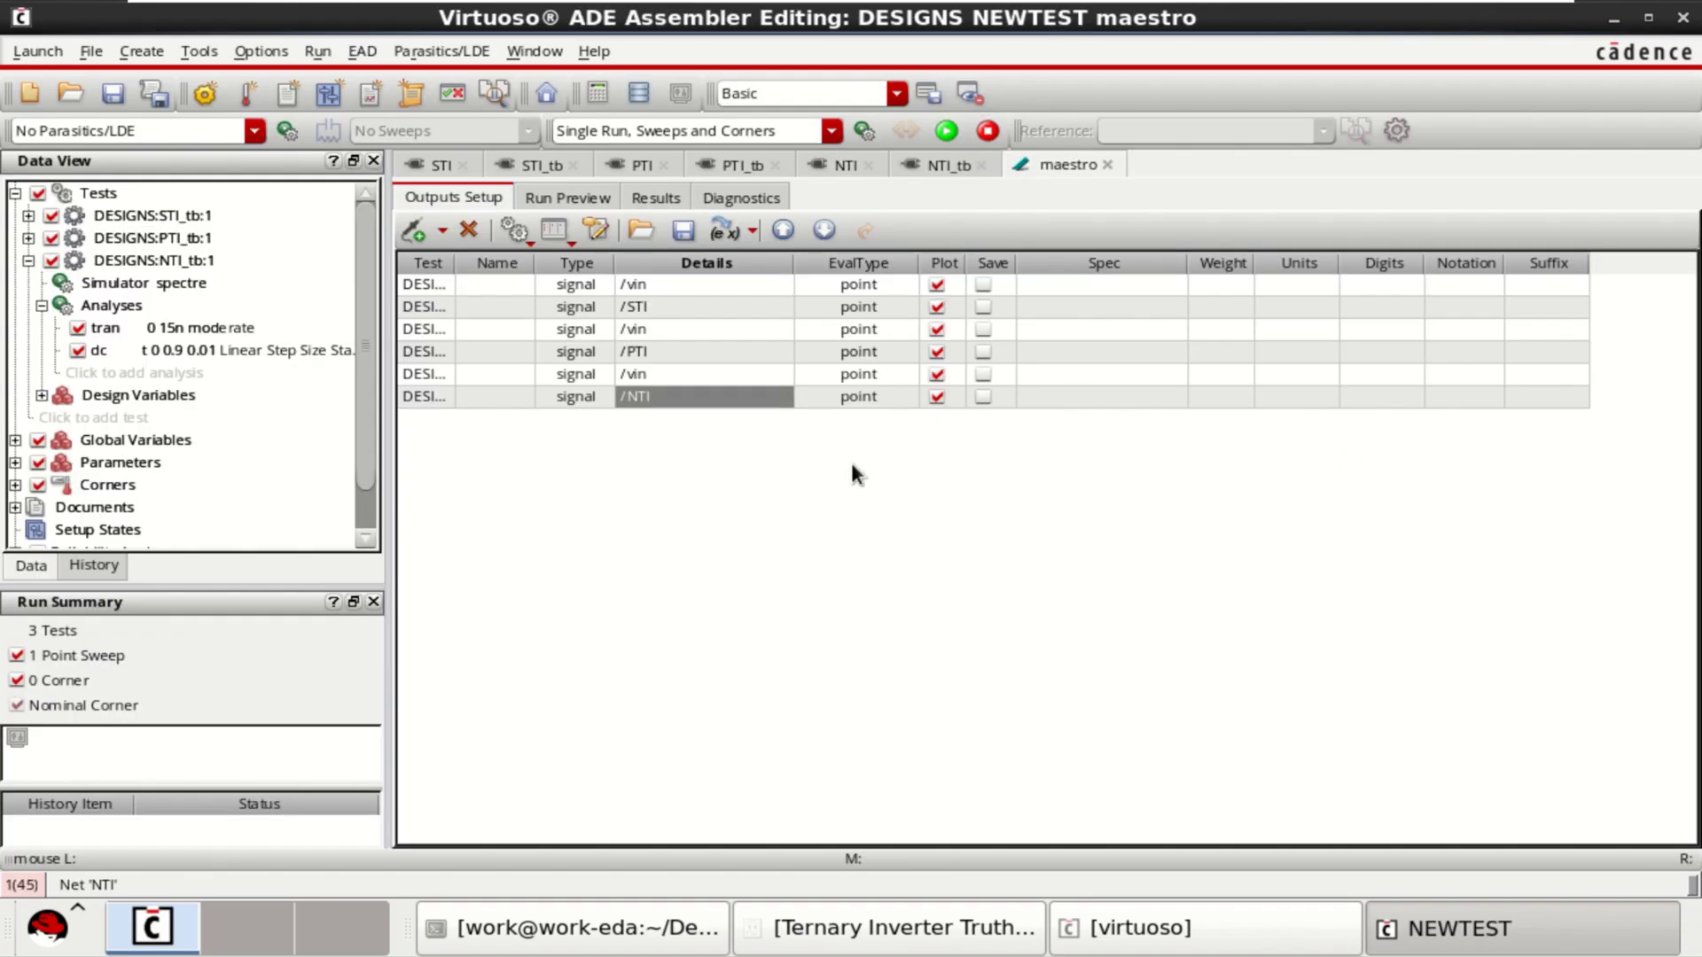
pyautogui.click(853, 471)
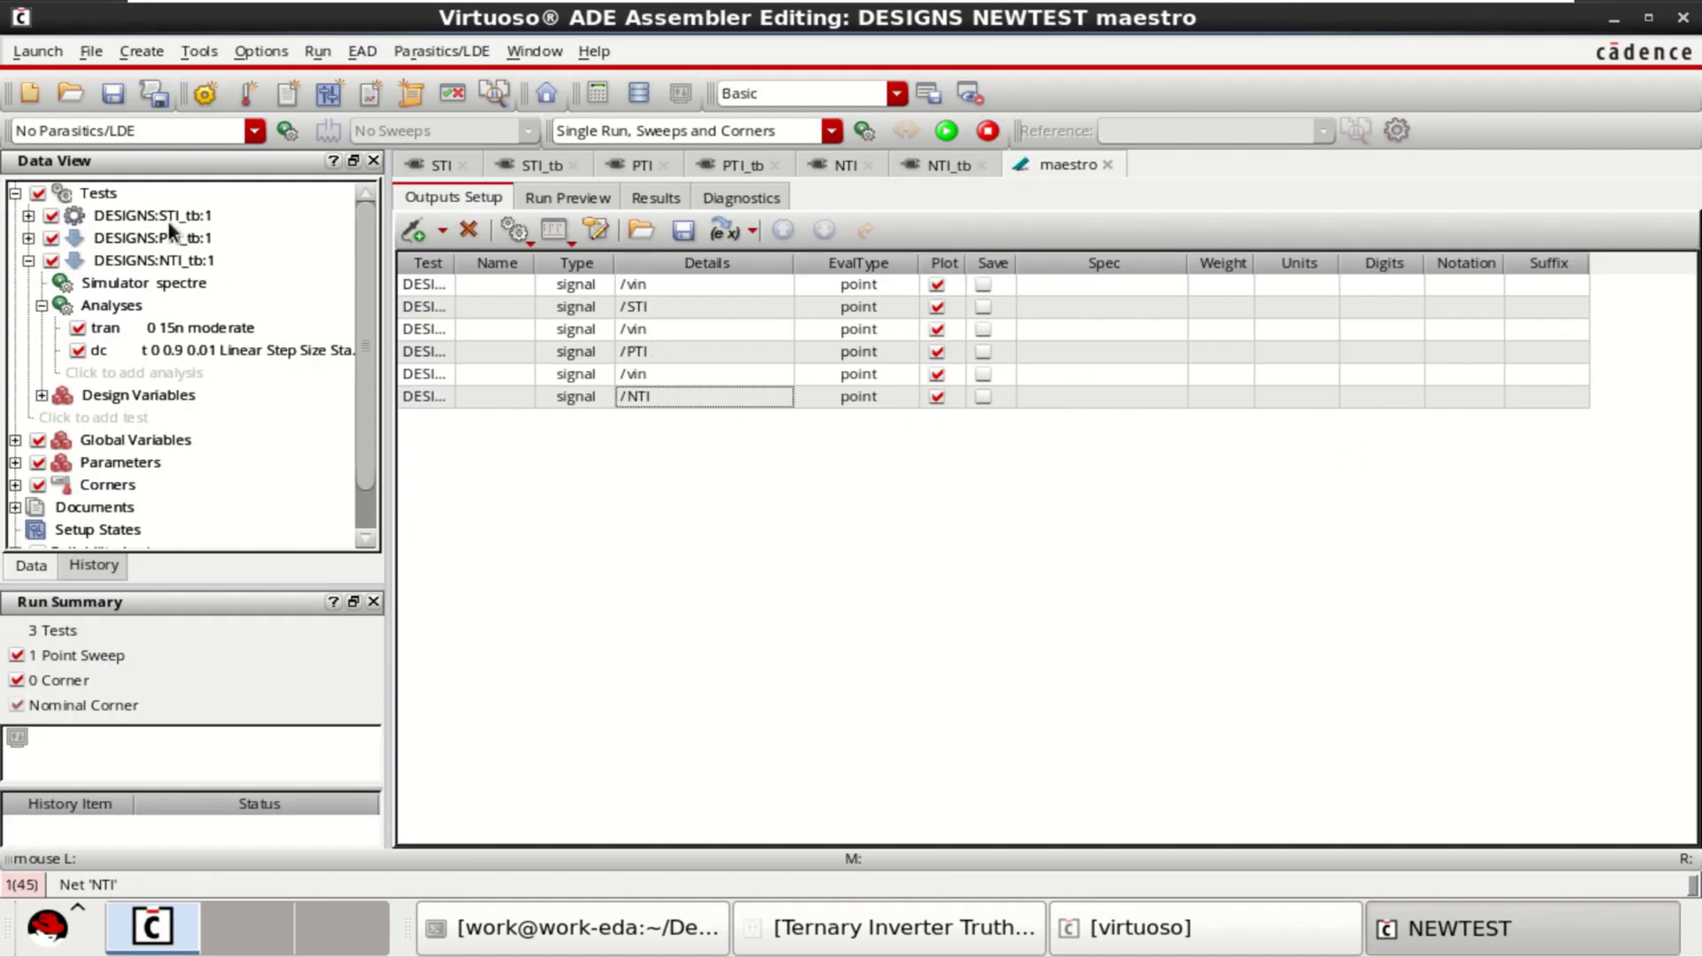
pyautogui.click(27, 259)
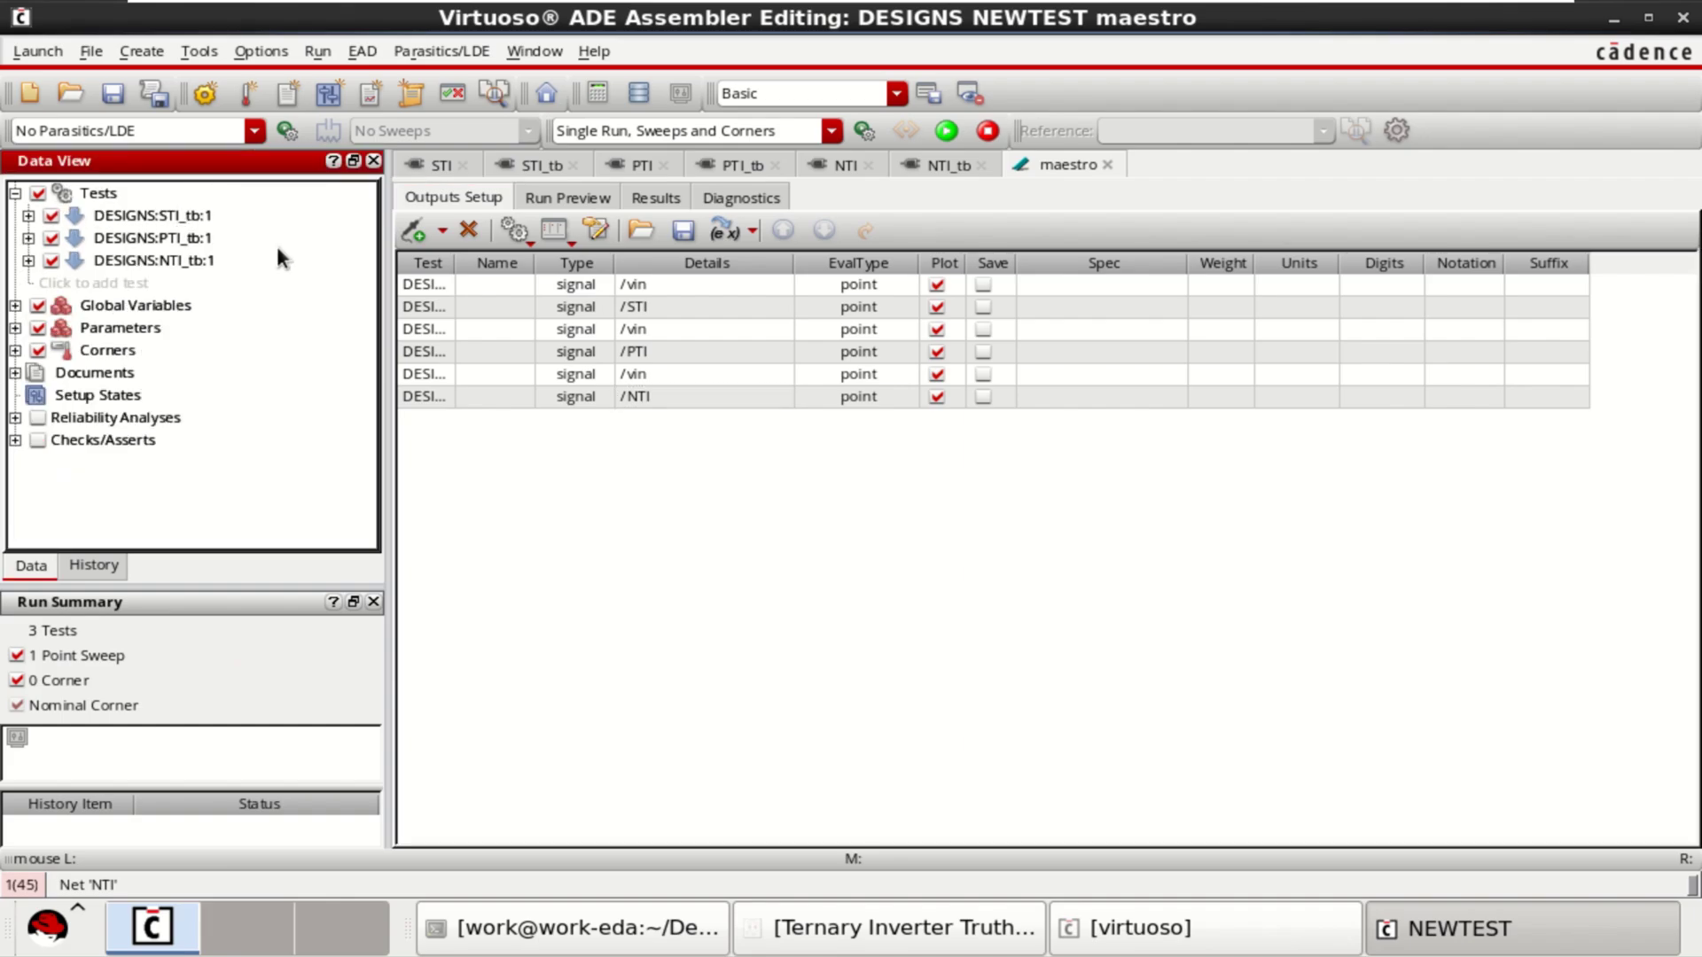
# Run the simulation for all three tests and widen the results table once finished
pyautogui.click(946, 132)
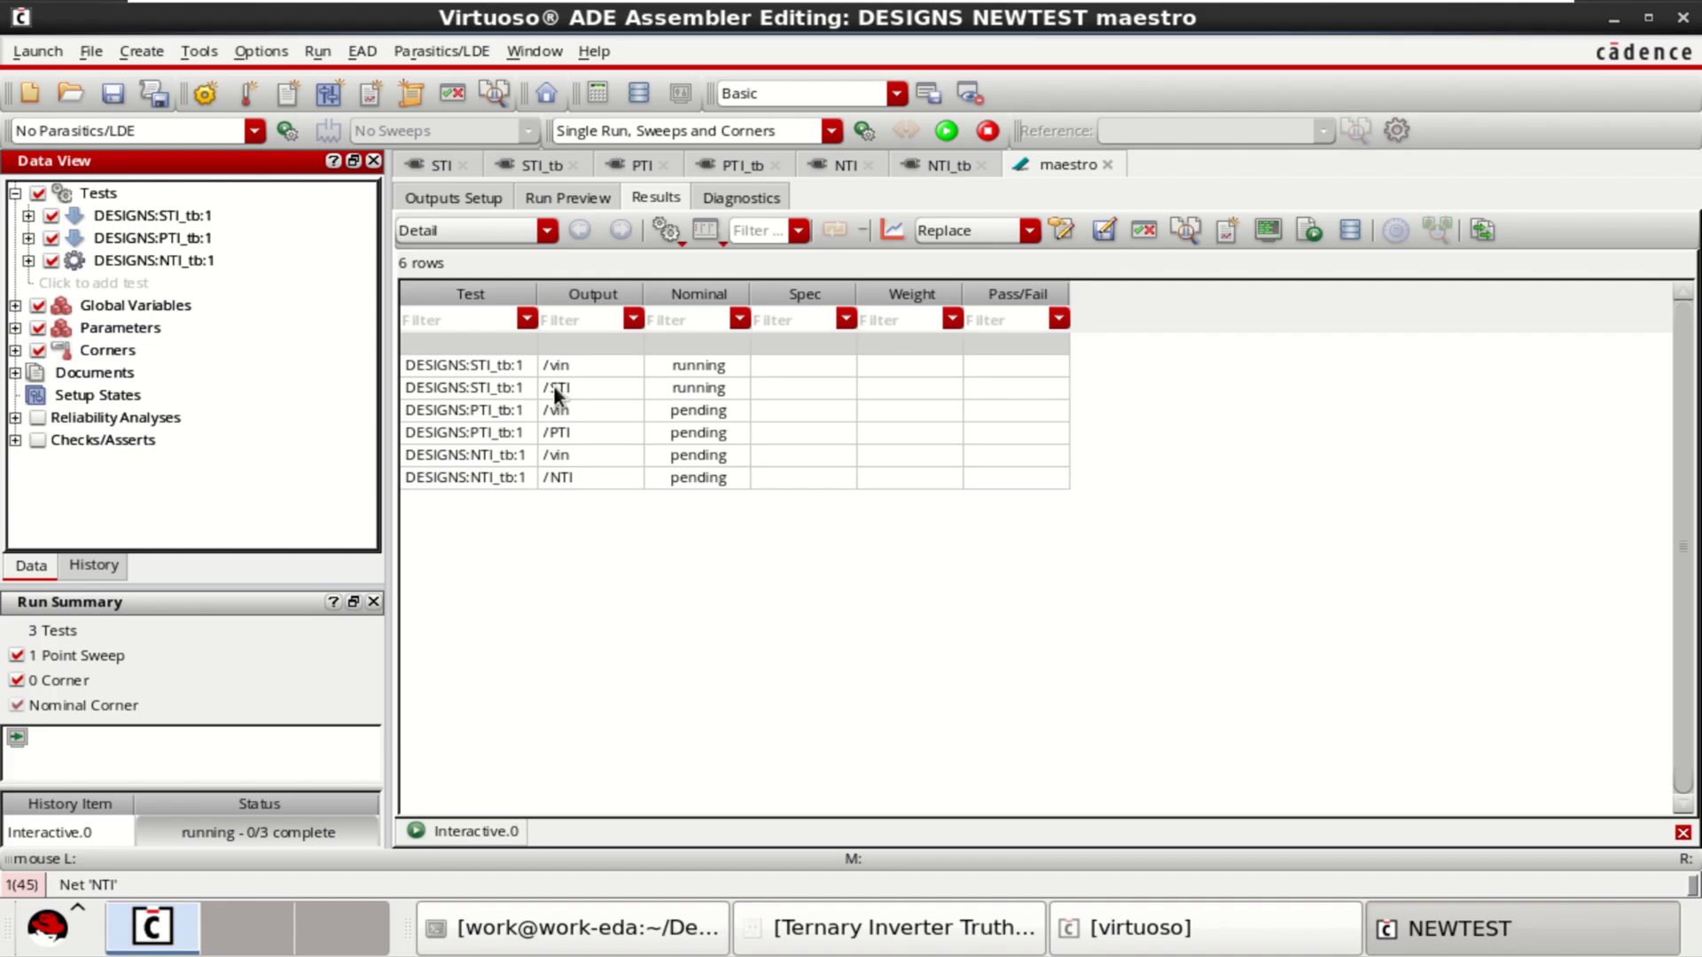
pyautogui.click(504, 389)
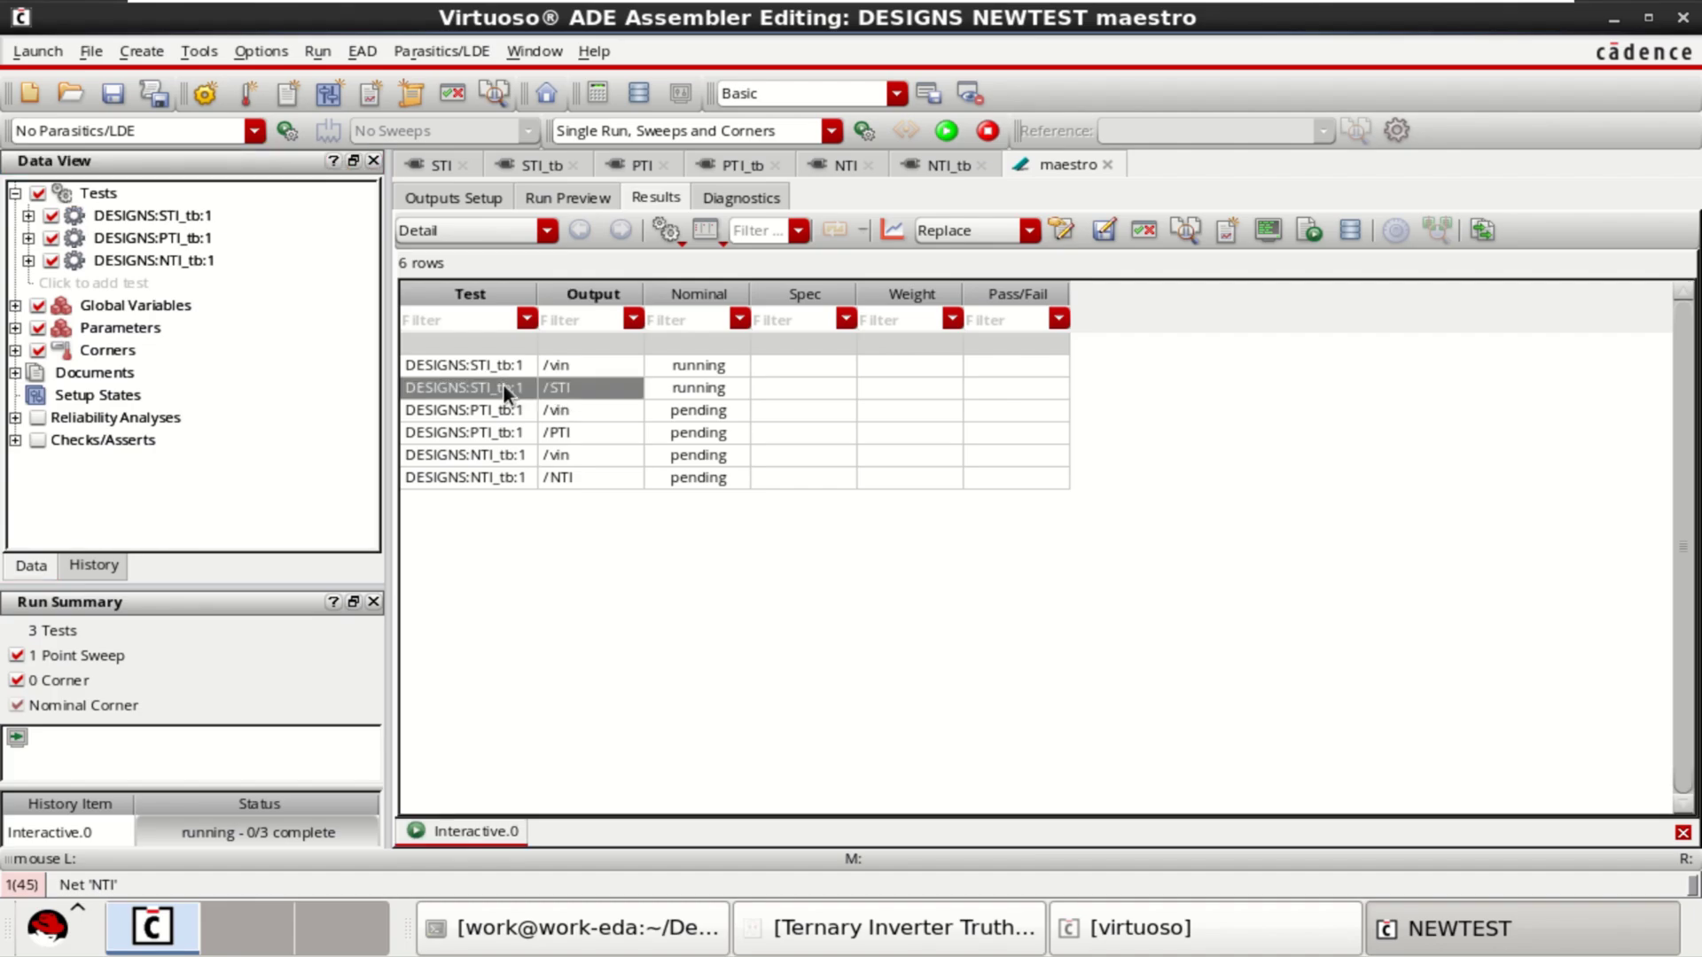
pyautogui.click(763, 599)
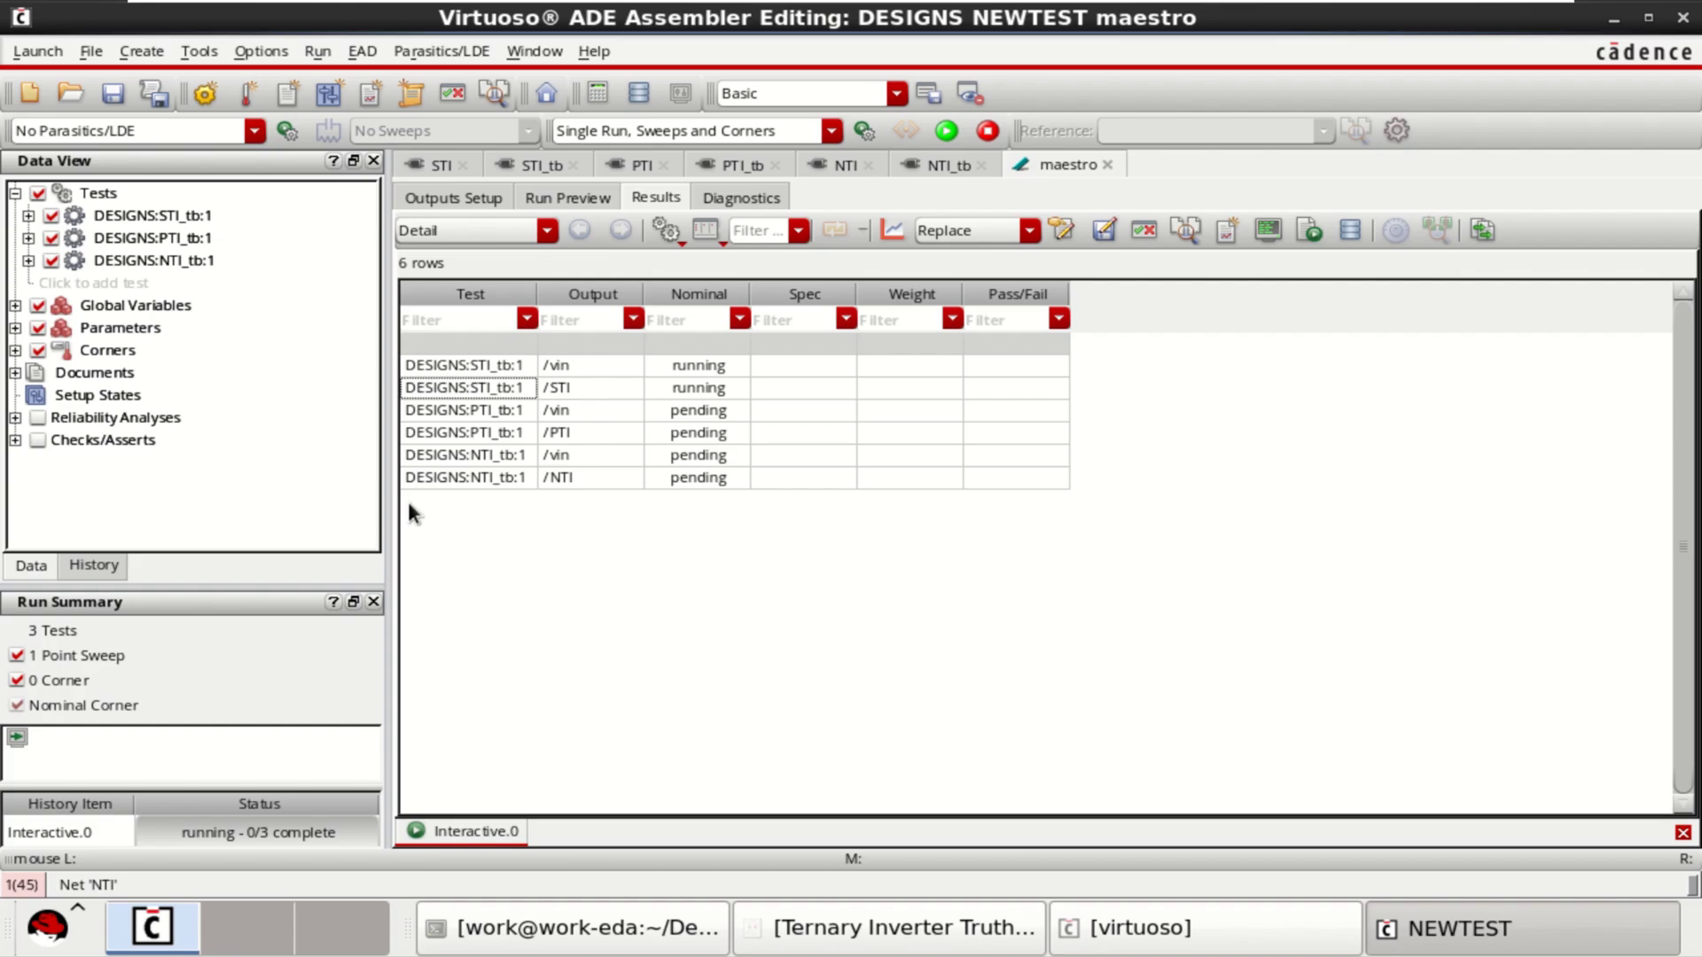
pyautogui.moveTo(392, 493); pyautogui.dragTo(371, 493)
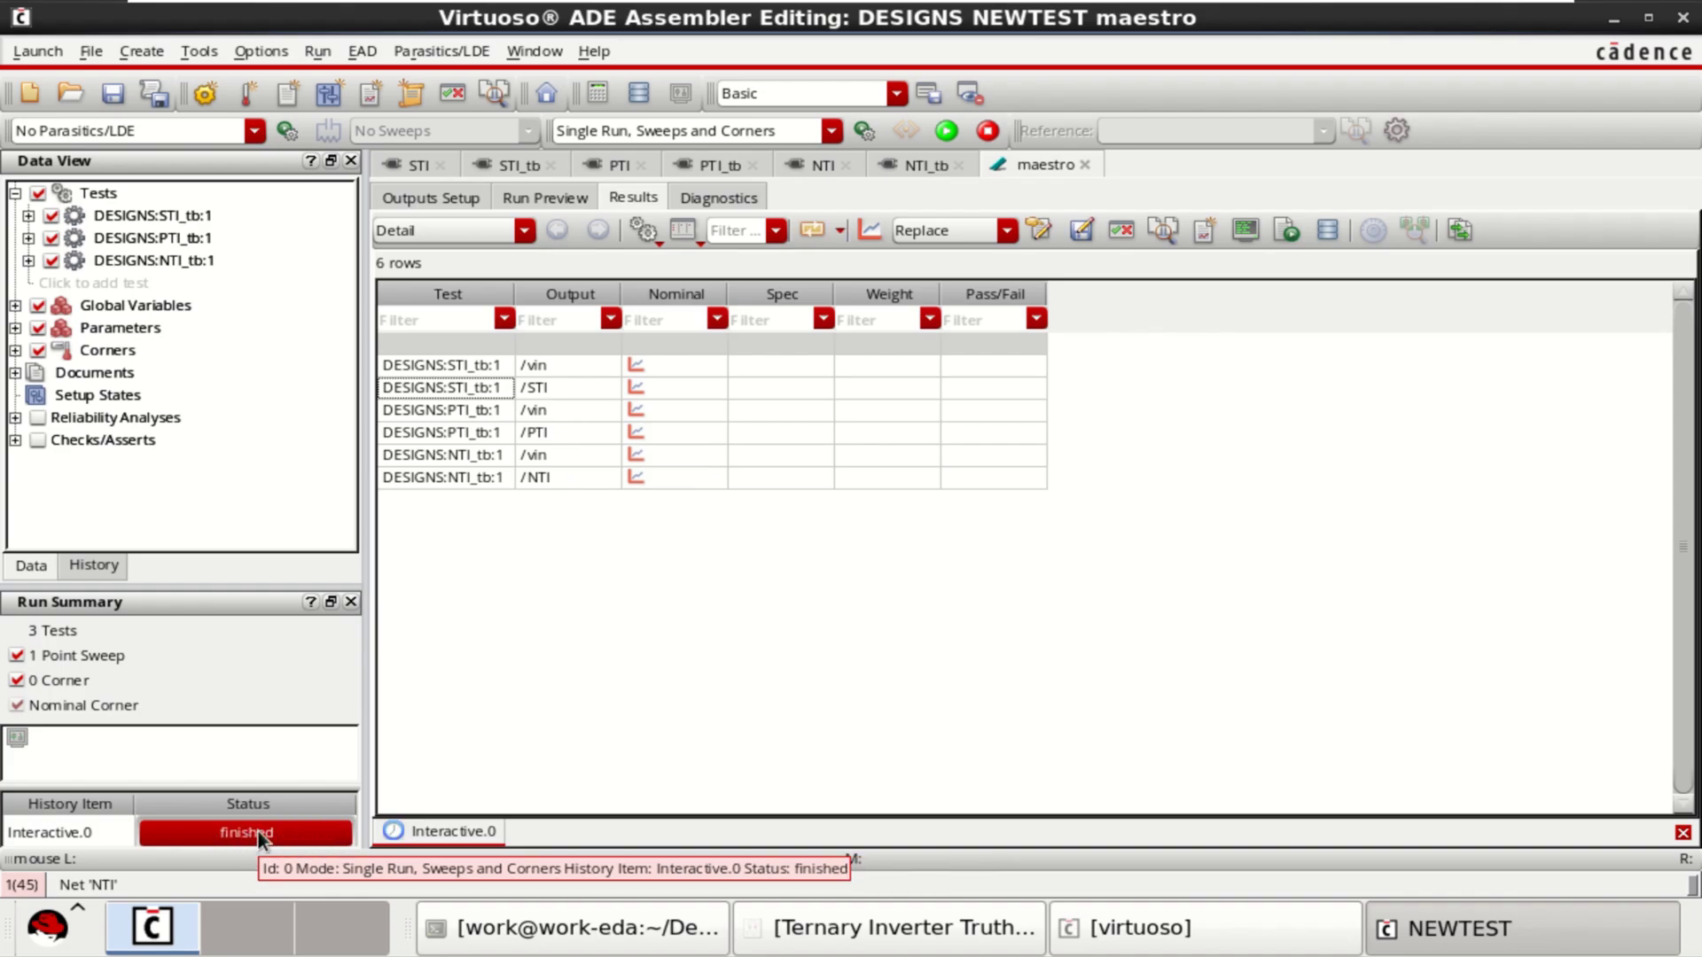
# Plot all simulated waveforms full screen and review the NTI, PTI and STI result tabs
pyautogui.click(870, 231)
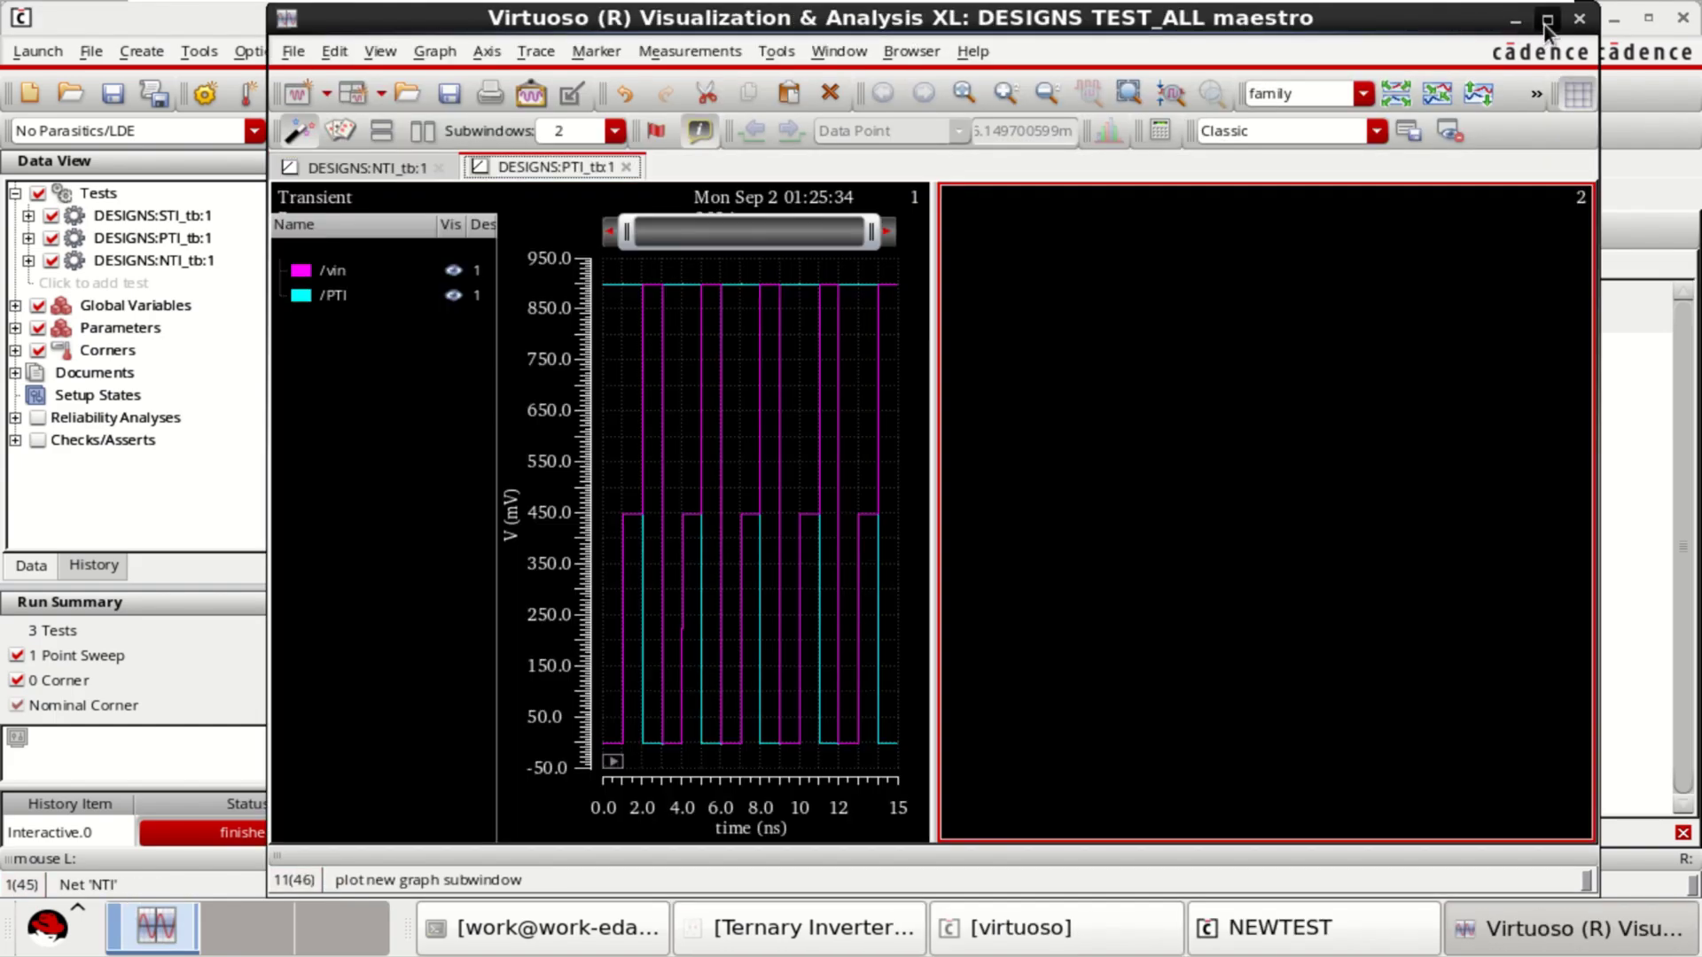
pyautogui.click(1547, 19)
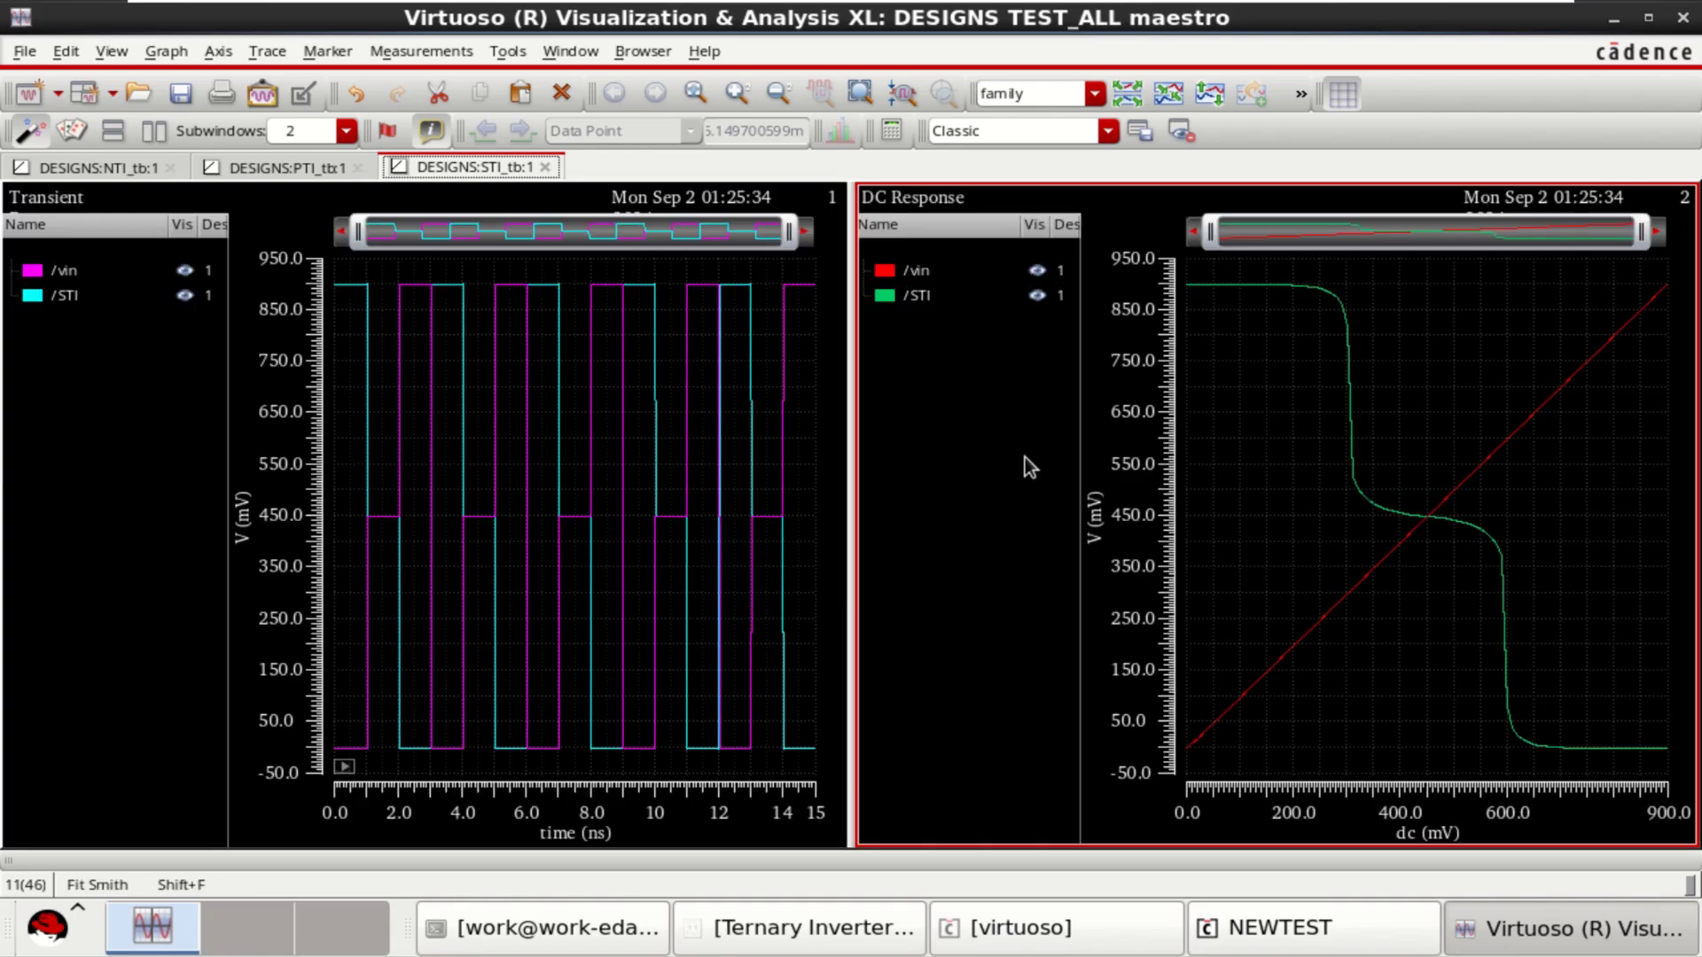
pyautogui.click(118, 168)
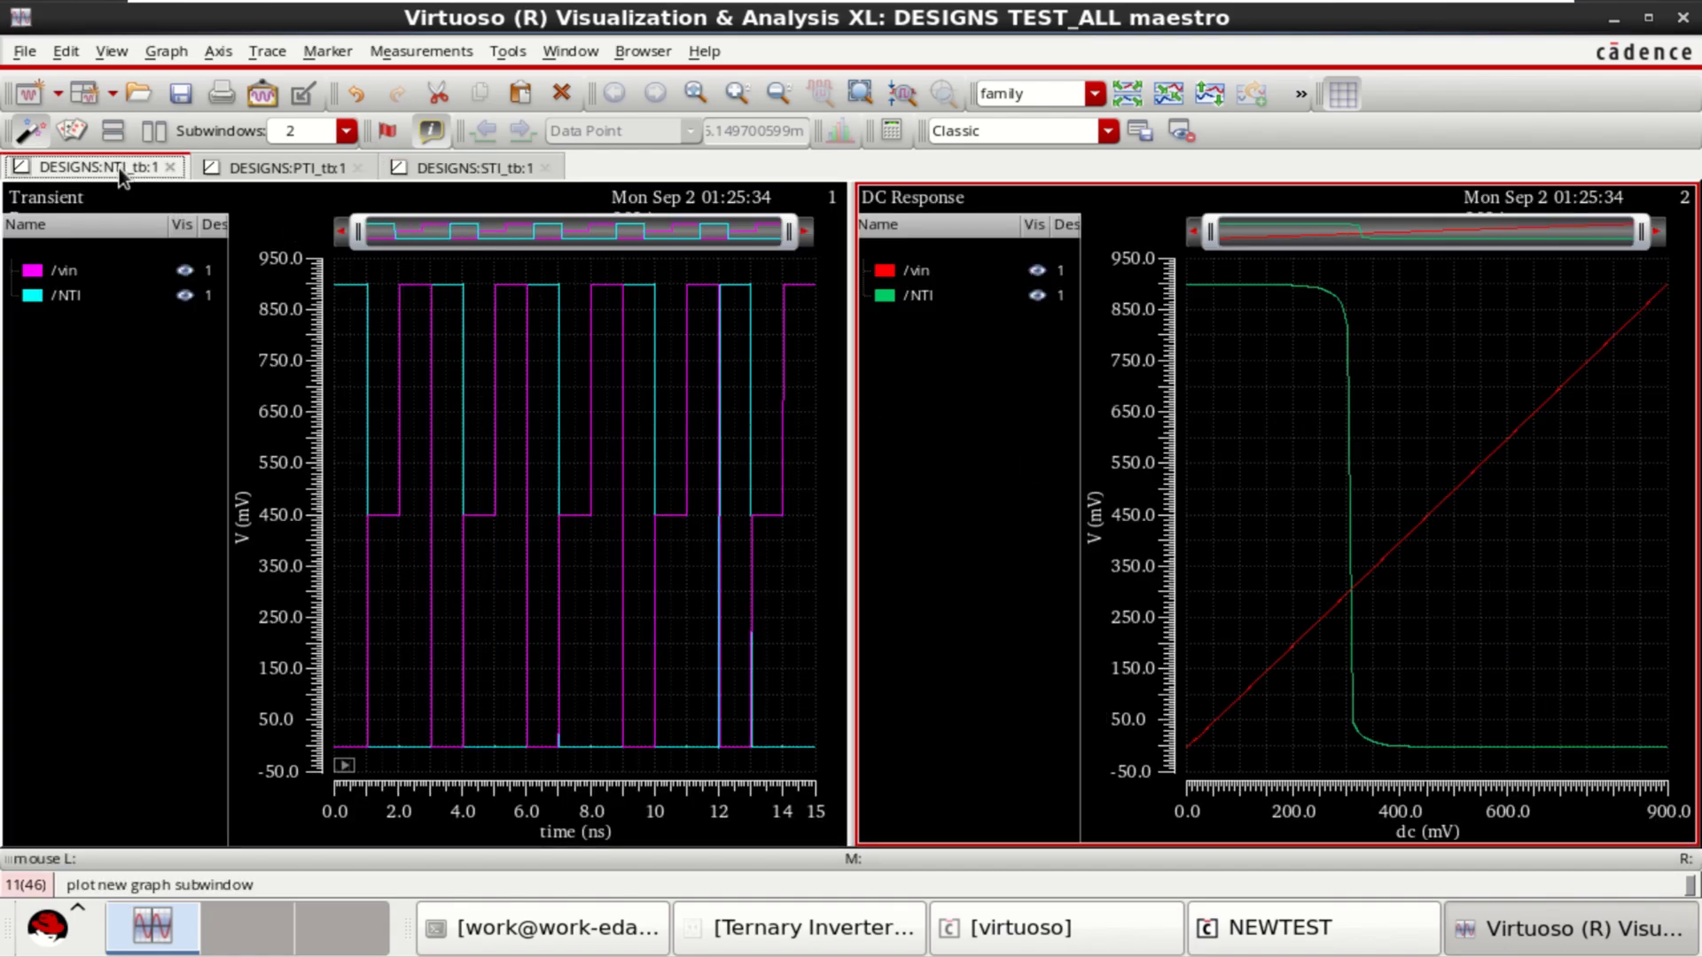
pyautogui.click(292, 171)
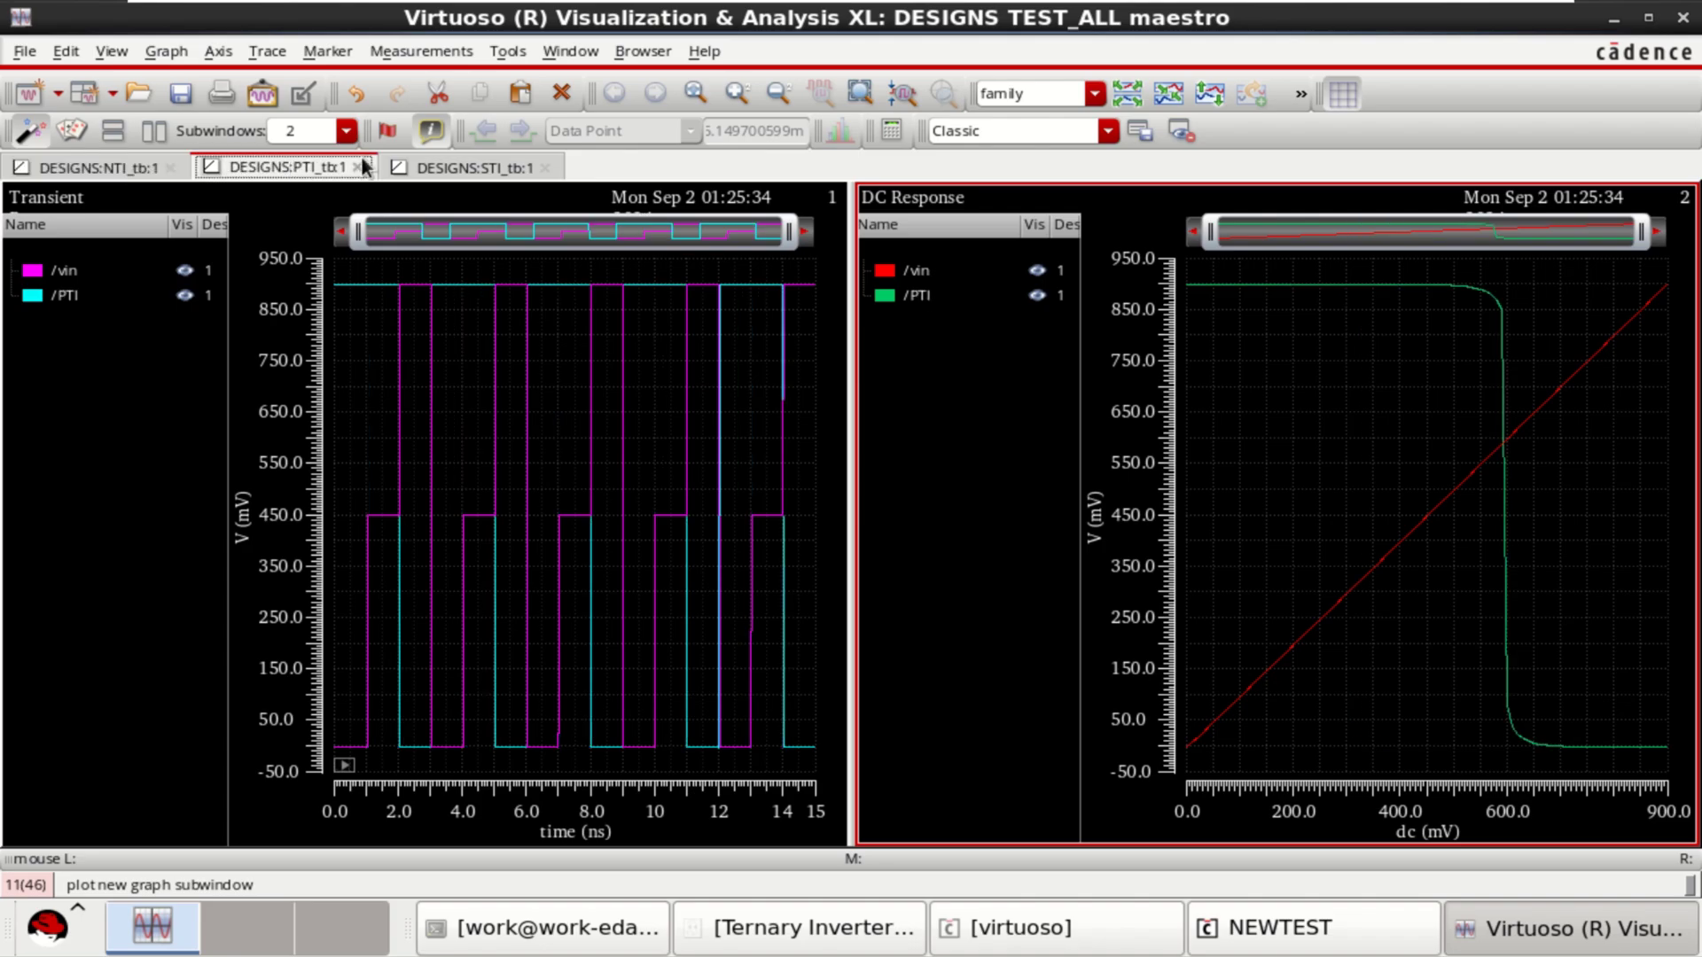
pyautogui.click(457, 167)
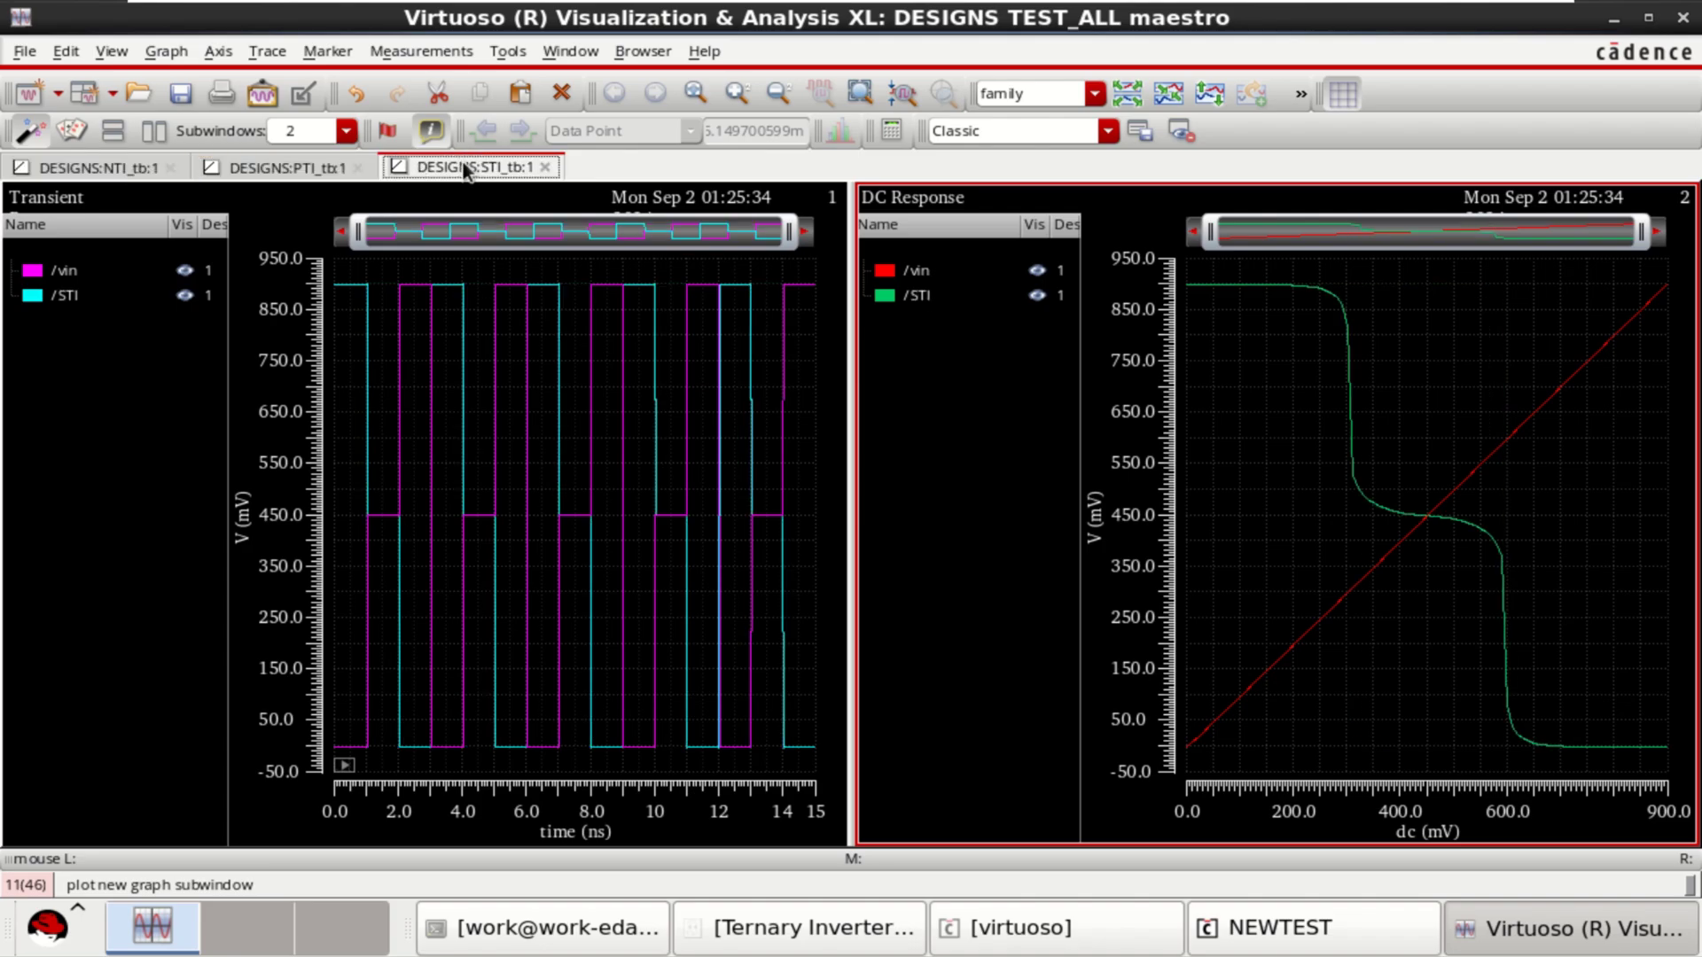
pyautogui.click(96, 170)
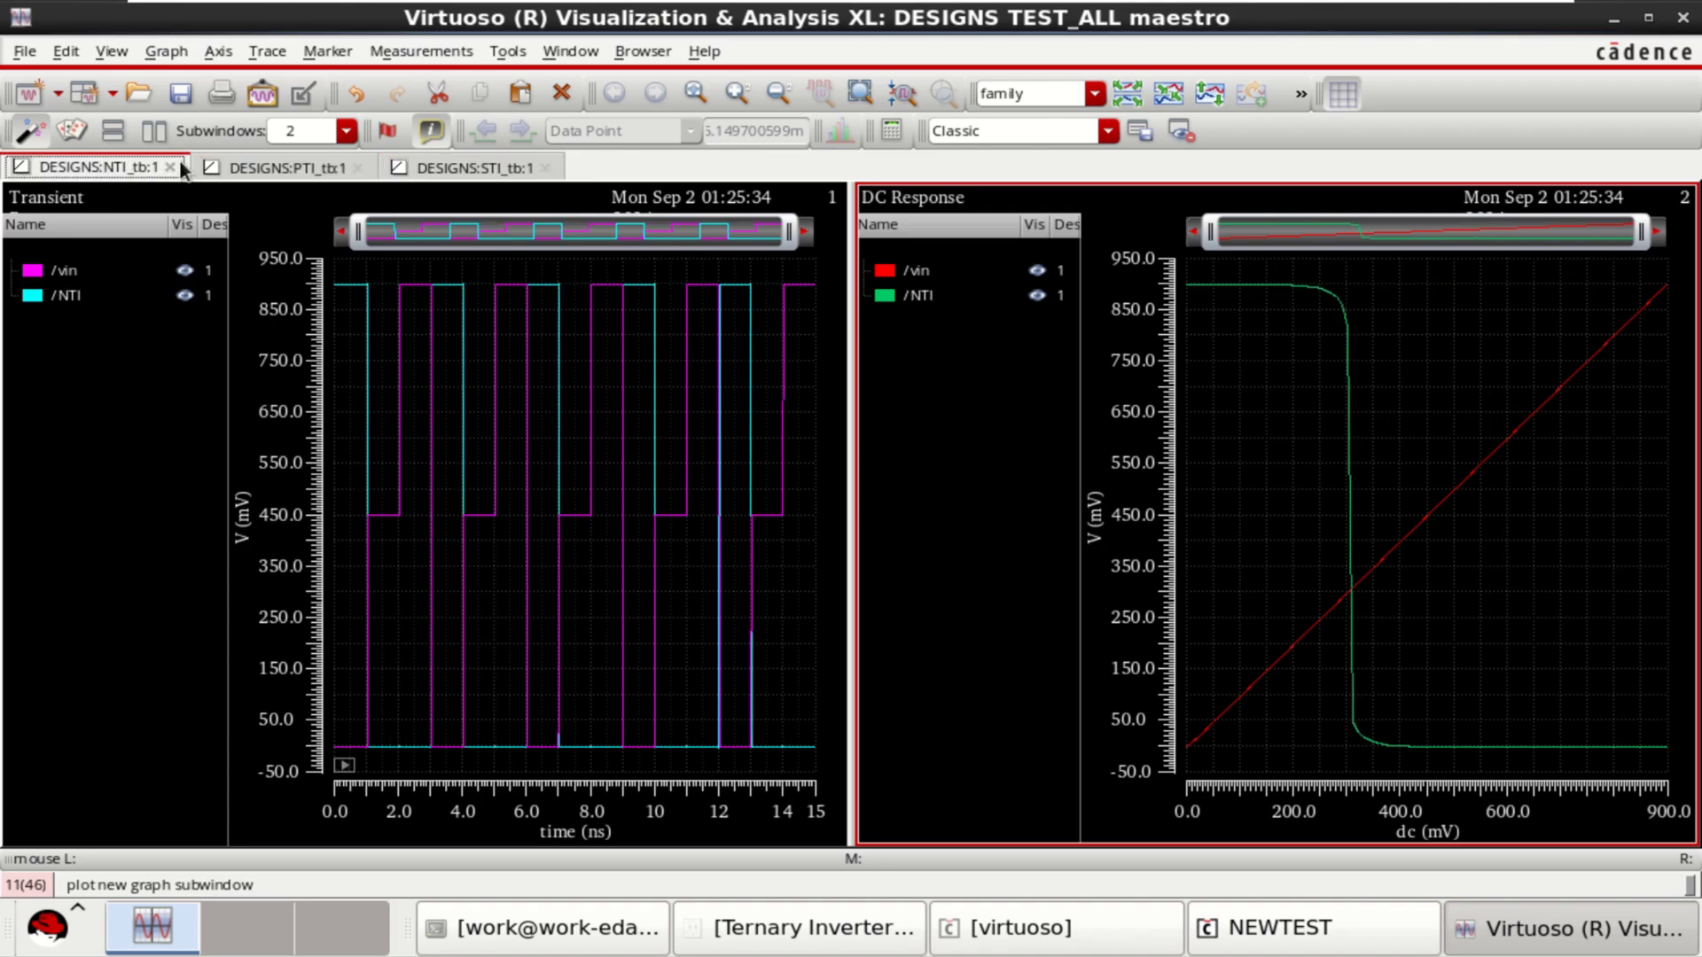
# Show NTI's DC response full width with /vin and /NTI selected, ending on PTI
pyautogui.click(76, 129)
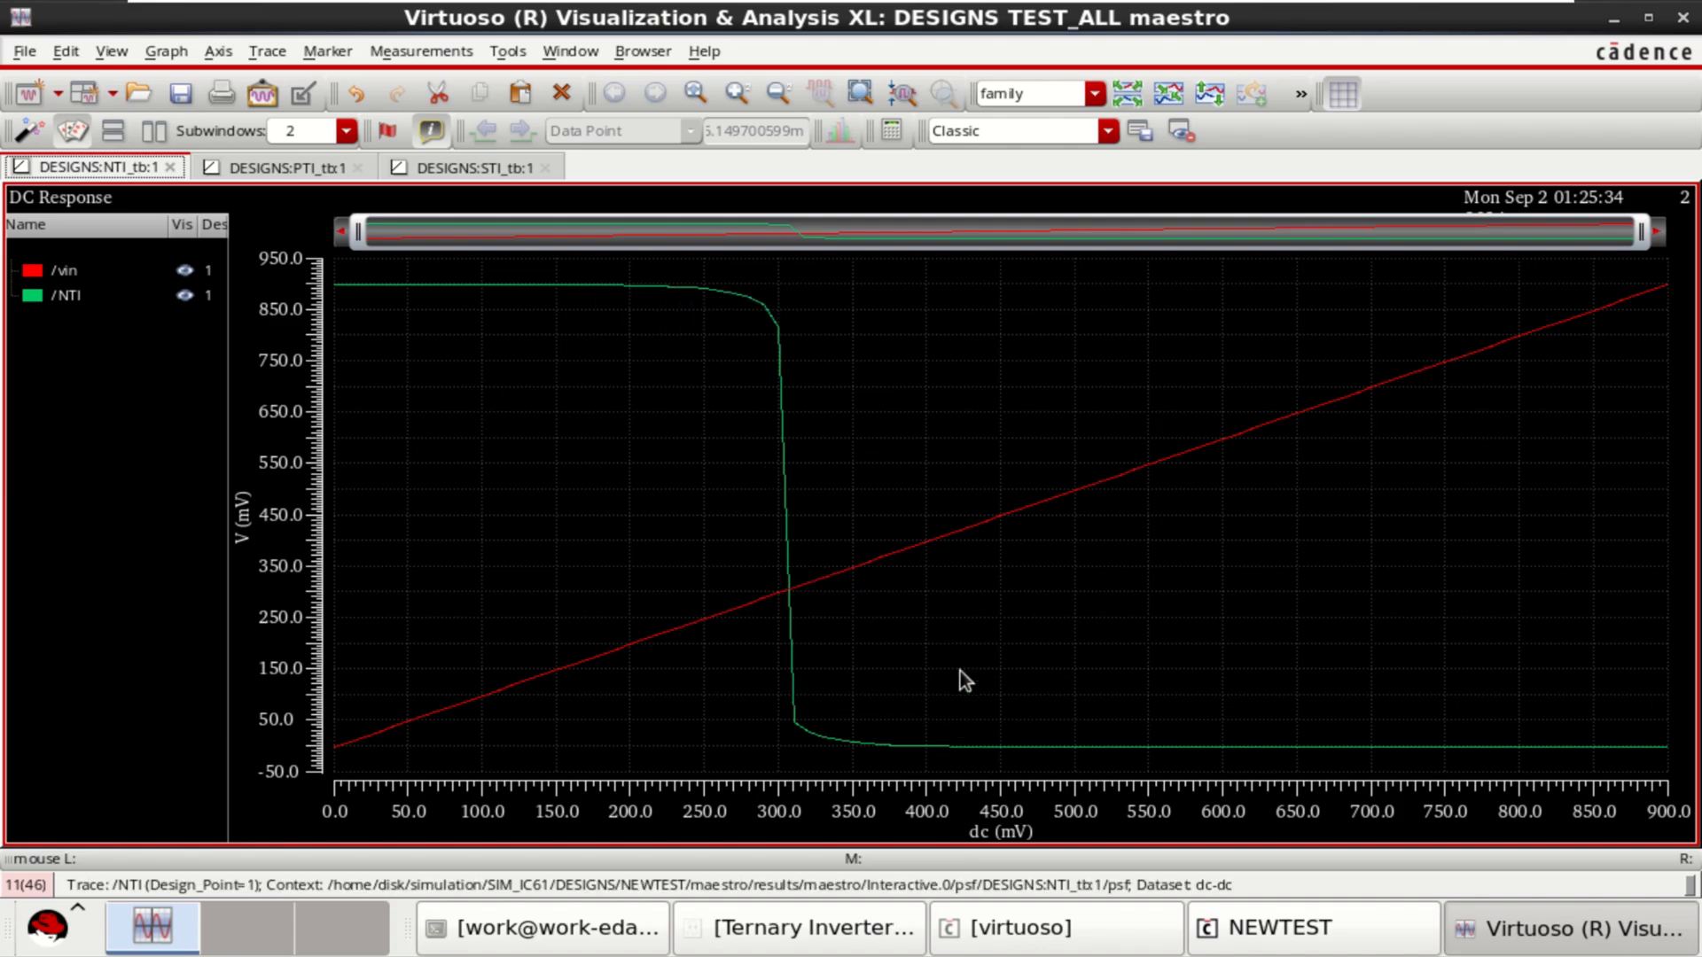
pyautogui.click(67, 272)
pyautogui.keyDown('shift'); pyautogui.click(64, 297); pyautogui.keyUp('shift')
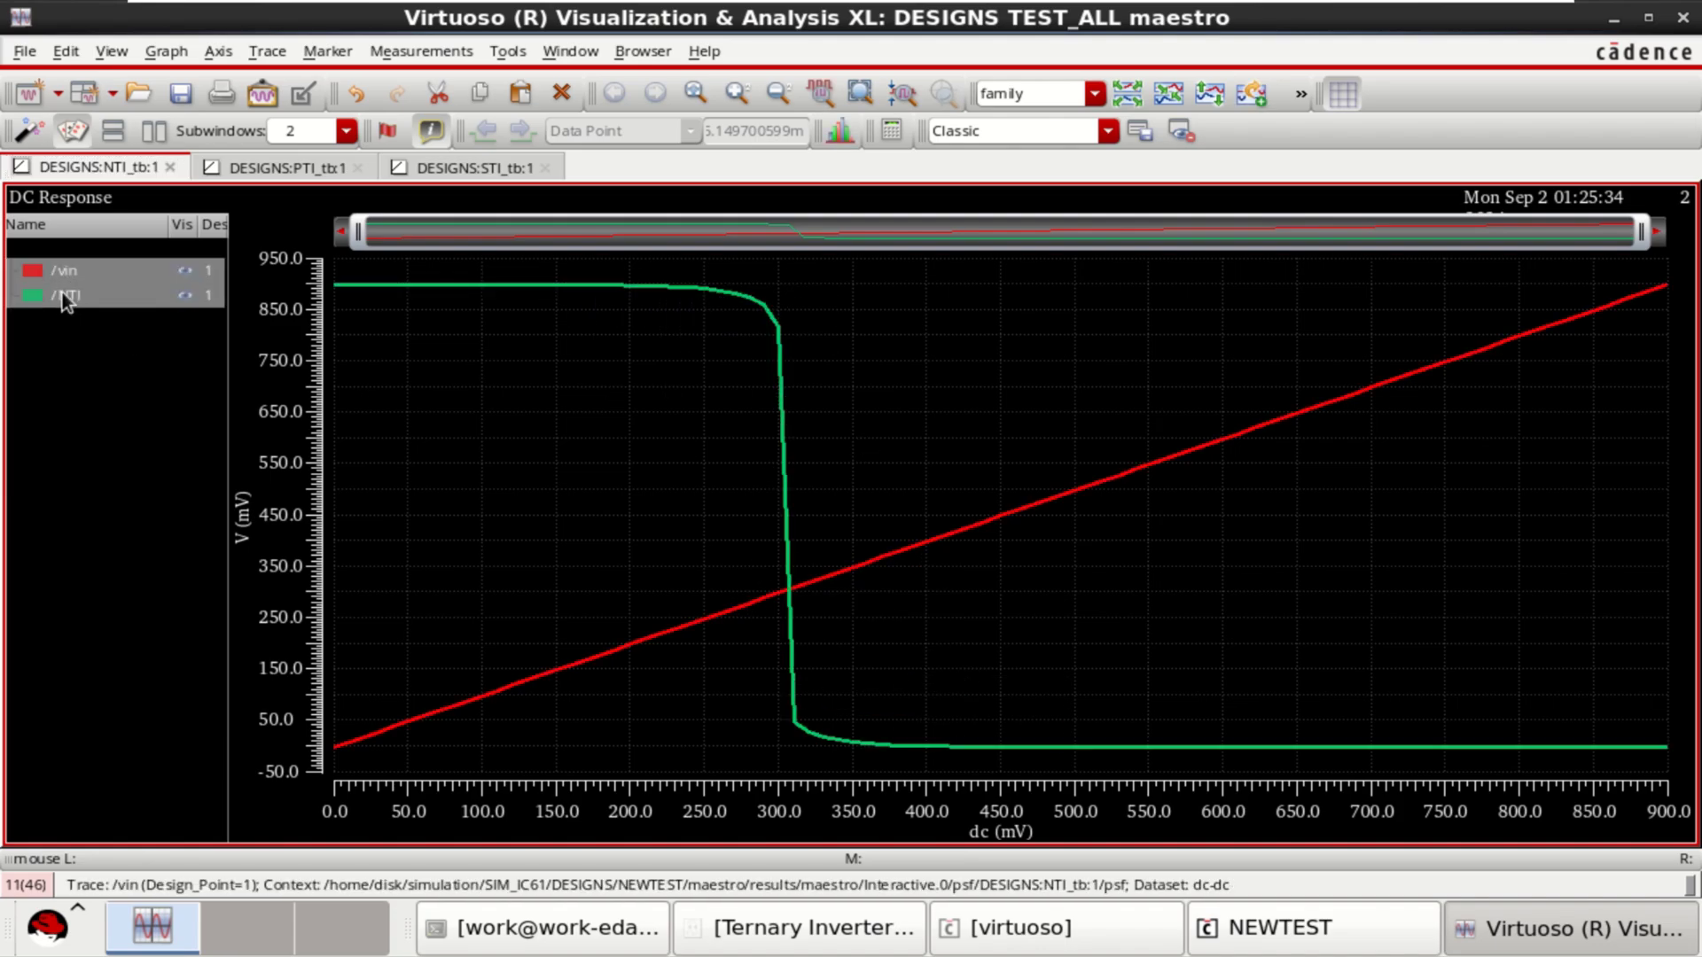
pyautogui.click(284, 165)
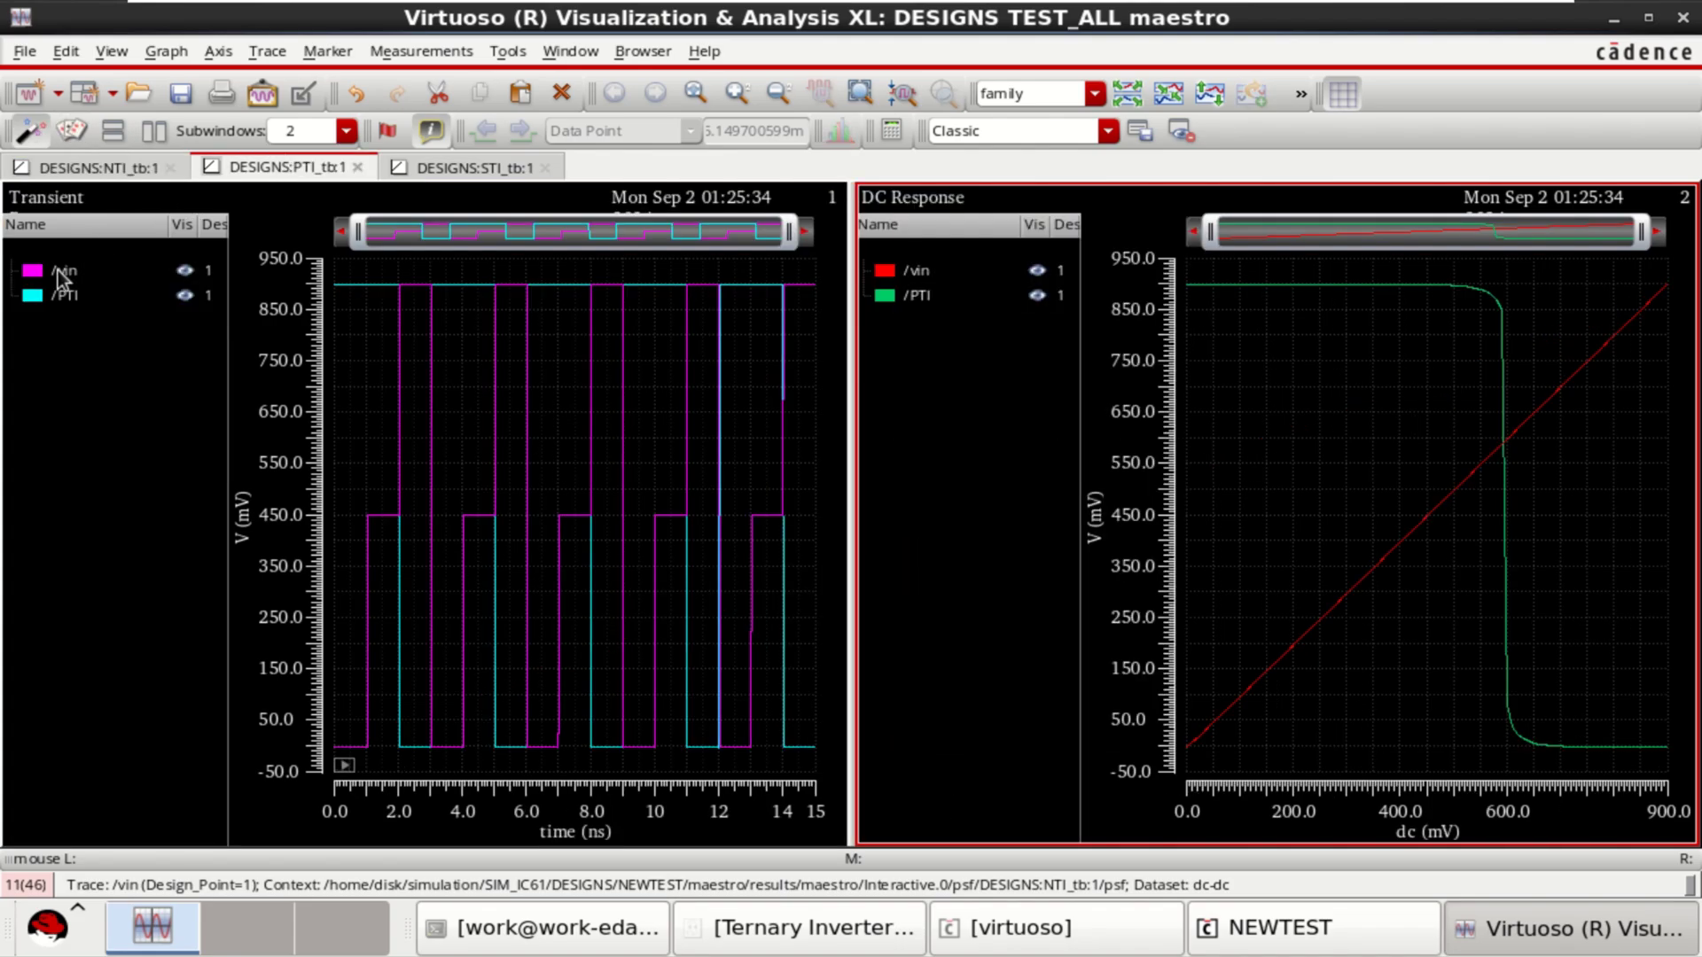
pyautogui.click(100, 167)
pyautogui.click(65, 295)
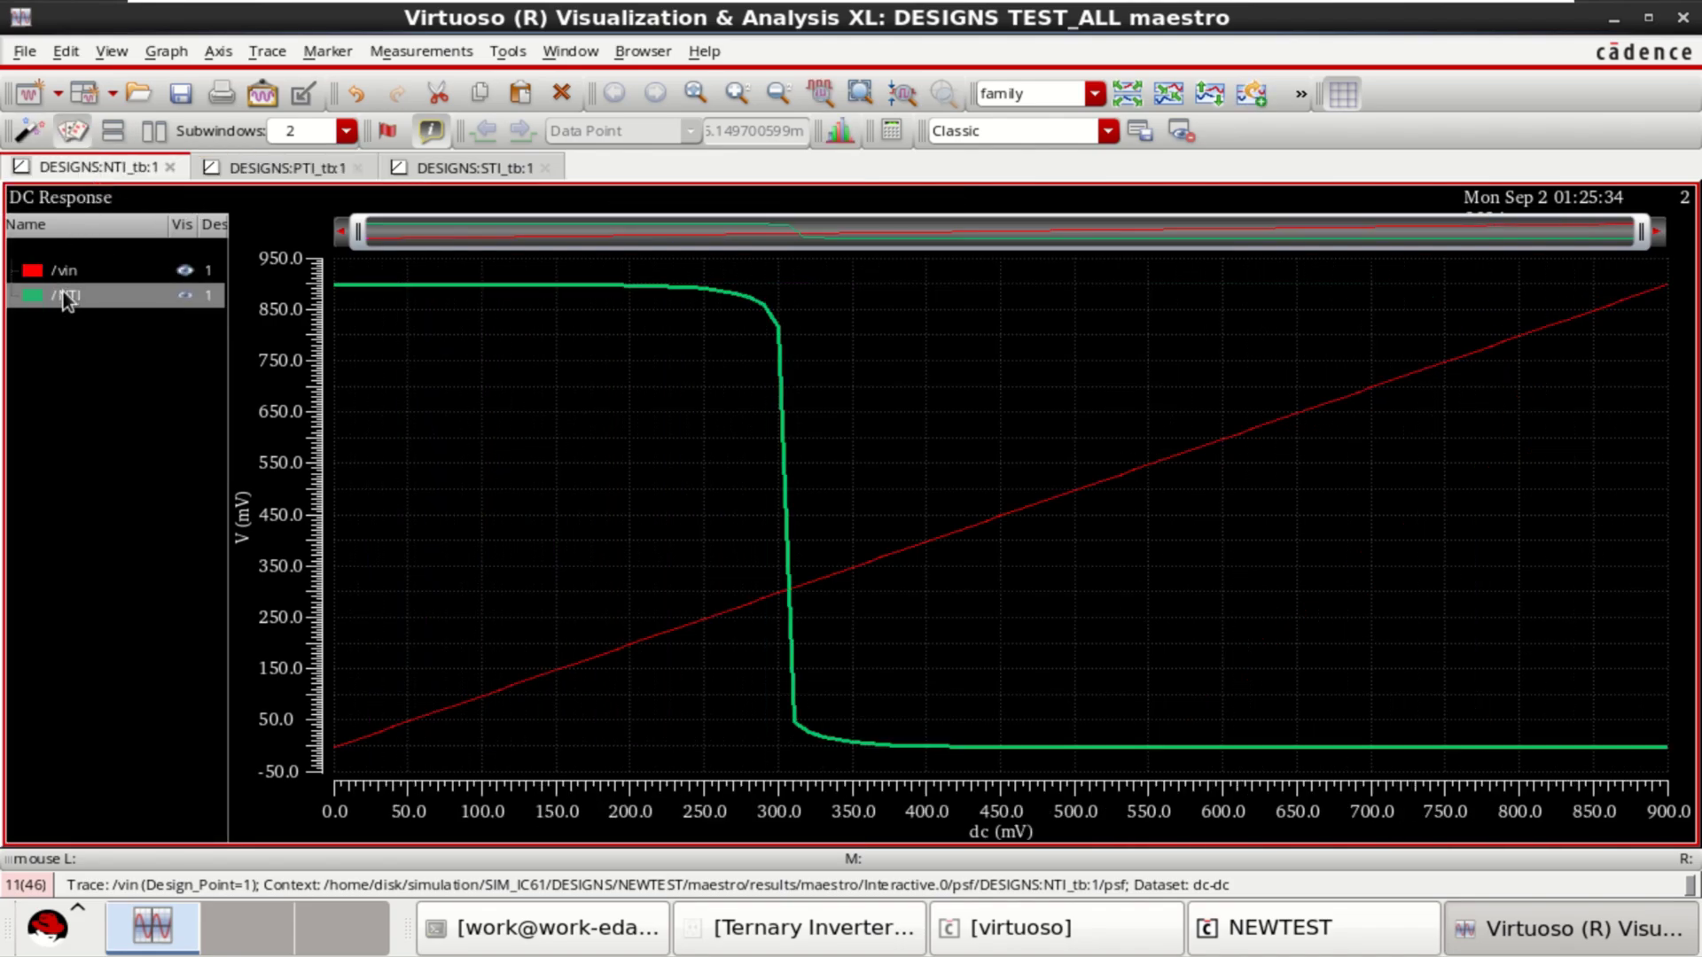
pyautogui.click(452, 170)
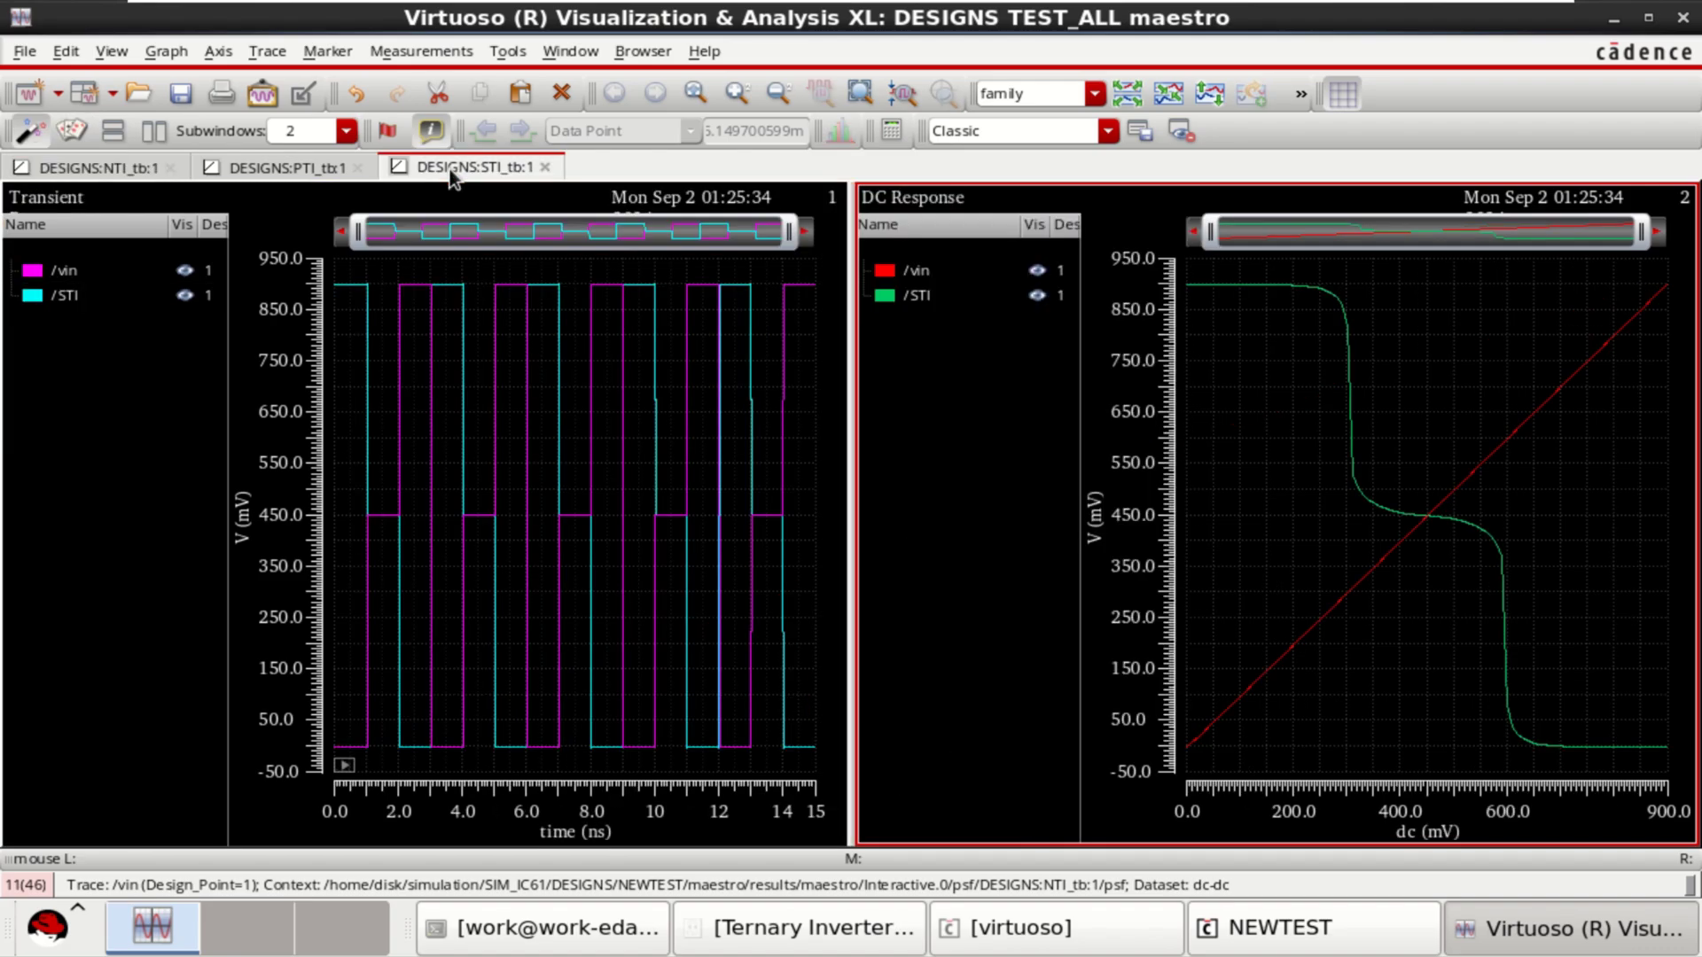
pyautogui.click(267, 172)
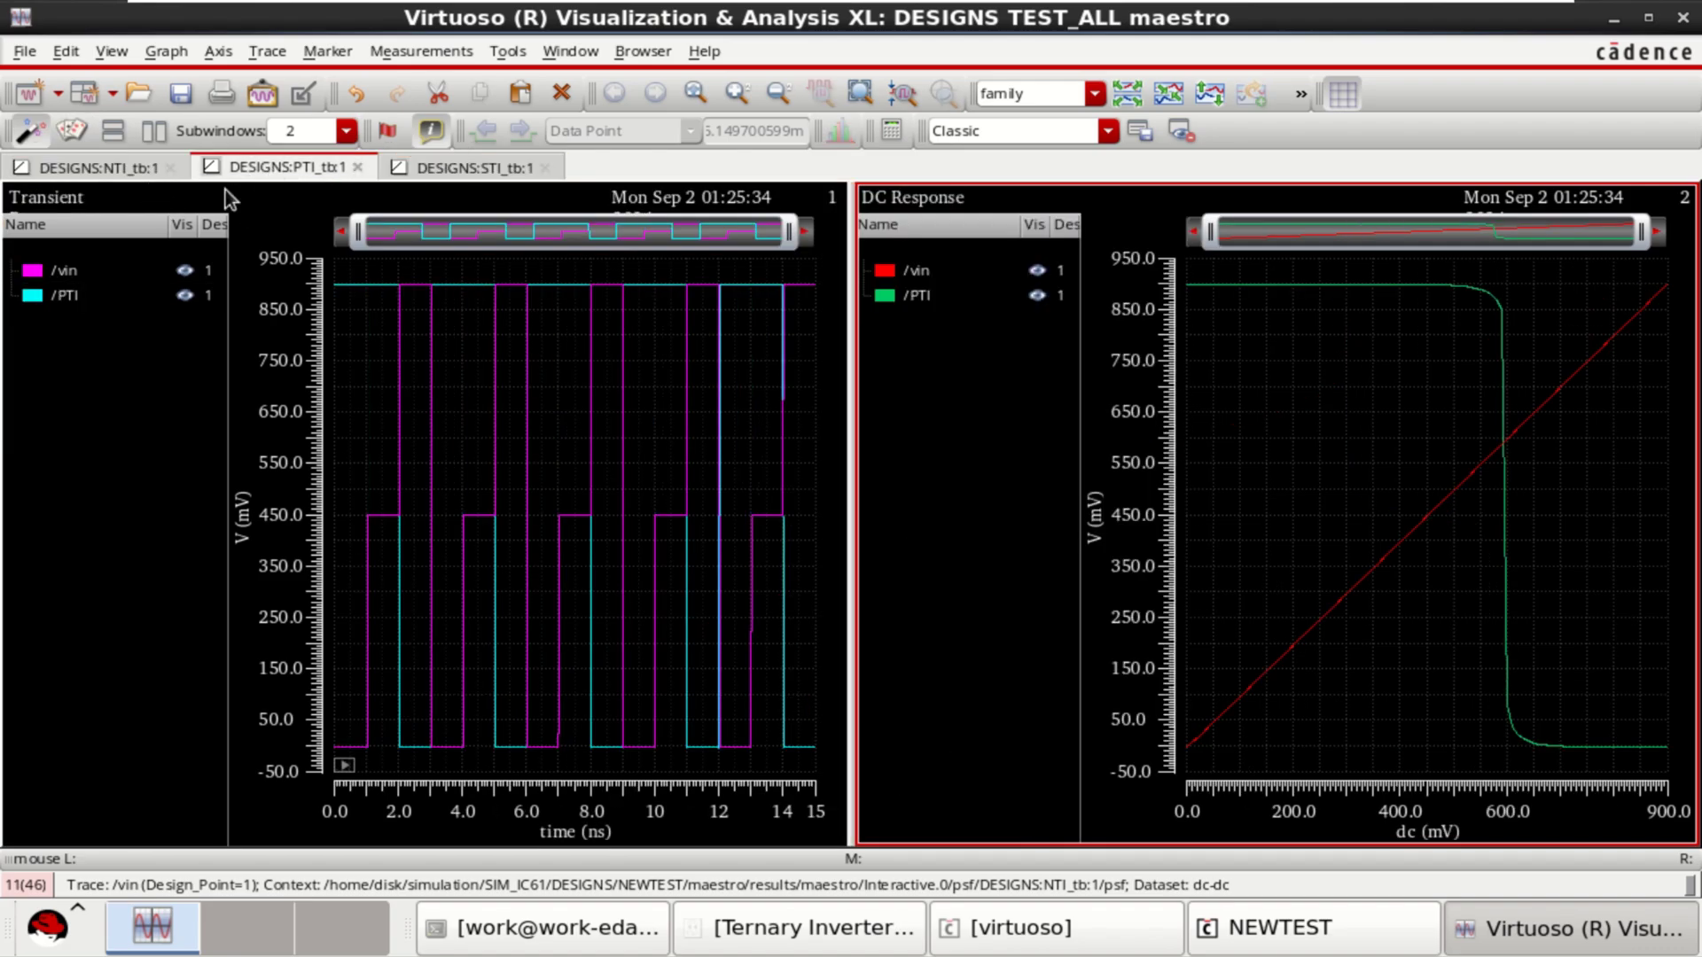
# Split PTI's transient /vin and /PTI traces into separate strips
pyautogui.click(71, 273)
pyautogui.keyDown('ctrl'); pyautogui.click(60, 297); pyautogui.keyUp('ctrl')
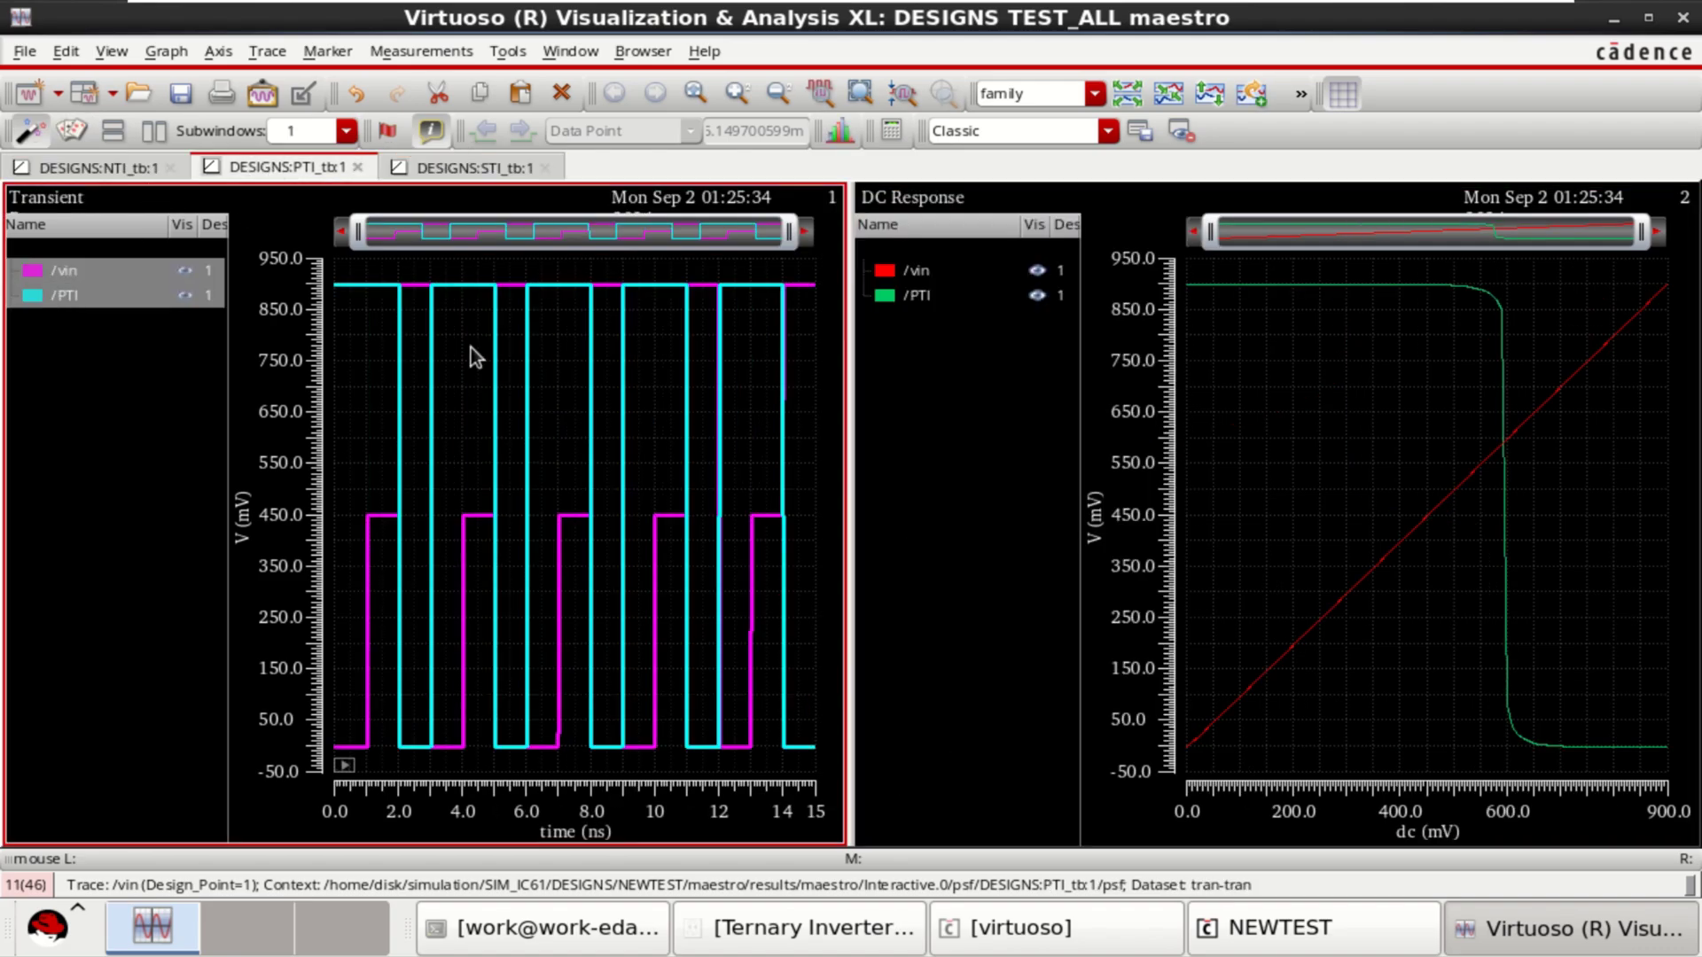
pyautogui.click(1126, 92)
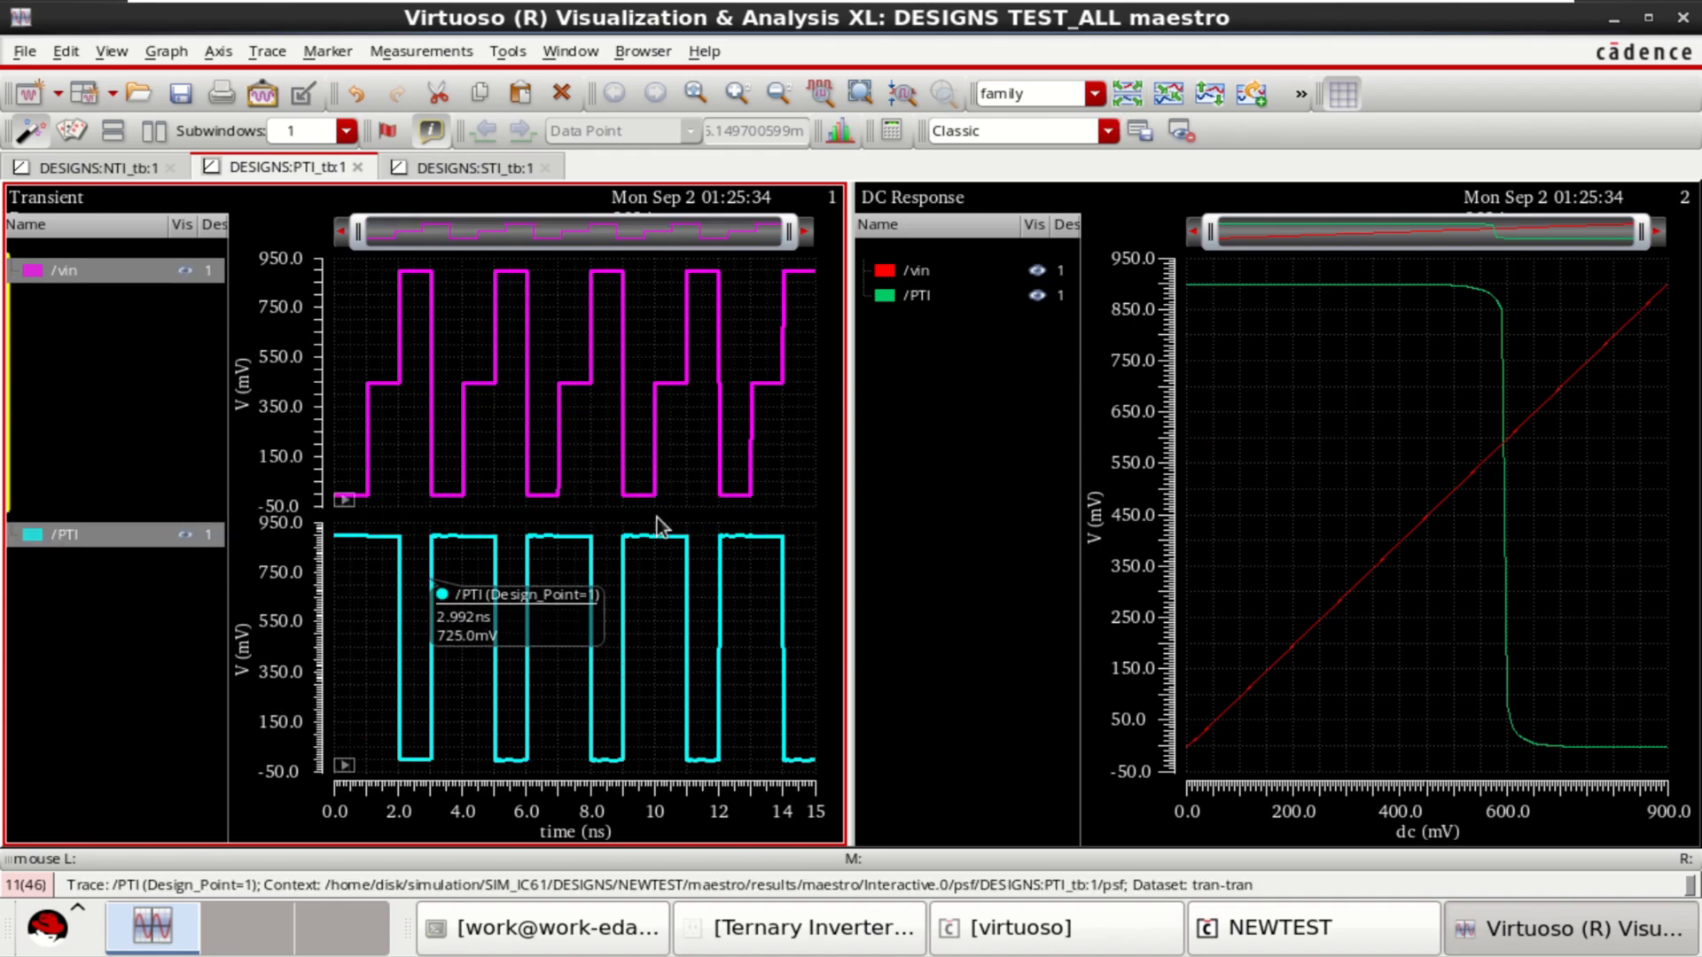
pyautogui.click(916, 273)
pyautogui.keyDown('shift'); pyautogui.click(906, 296); pyautogui.keyUp('shift')
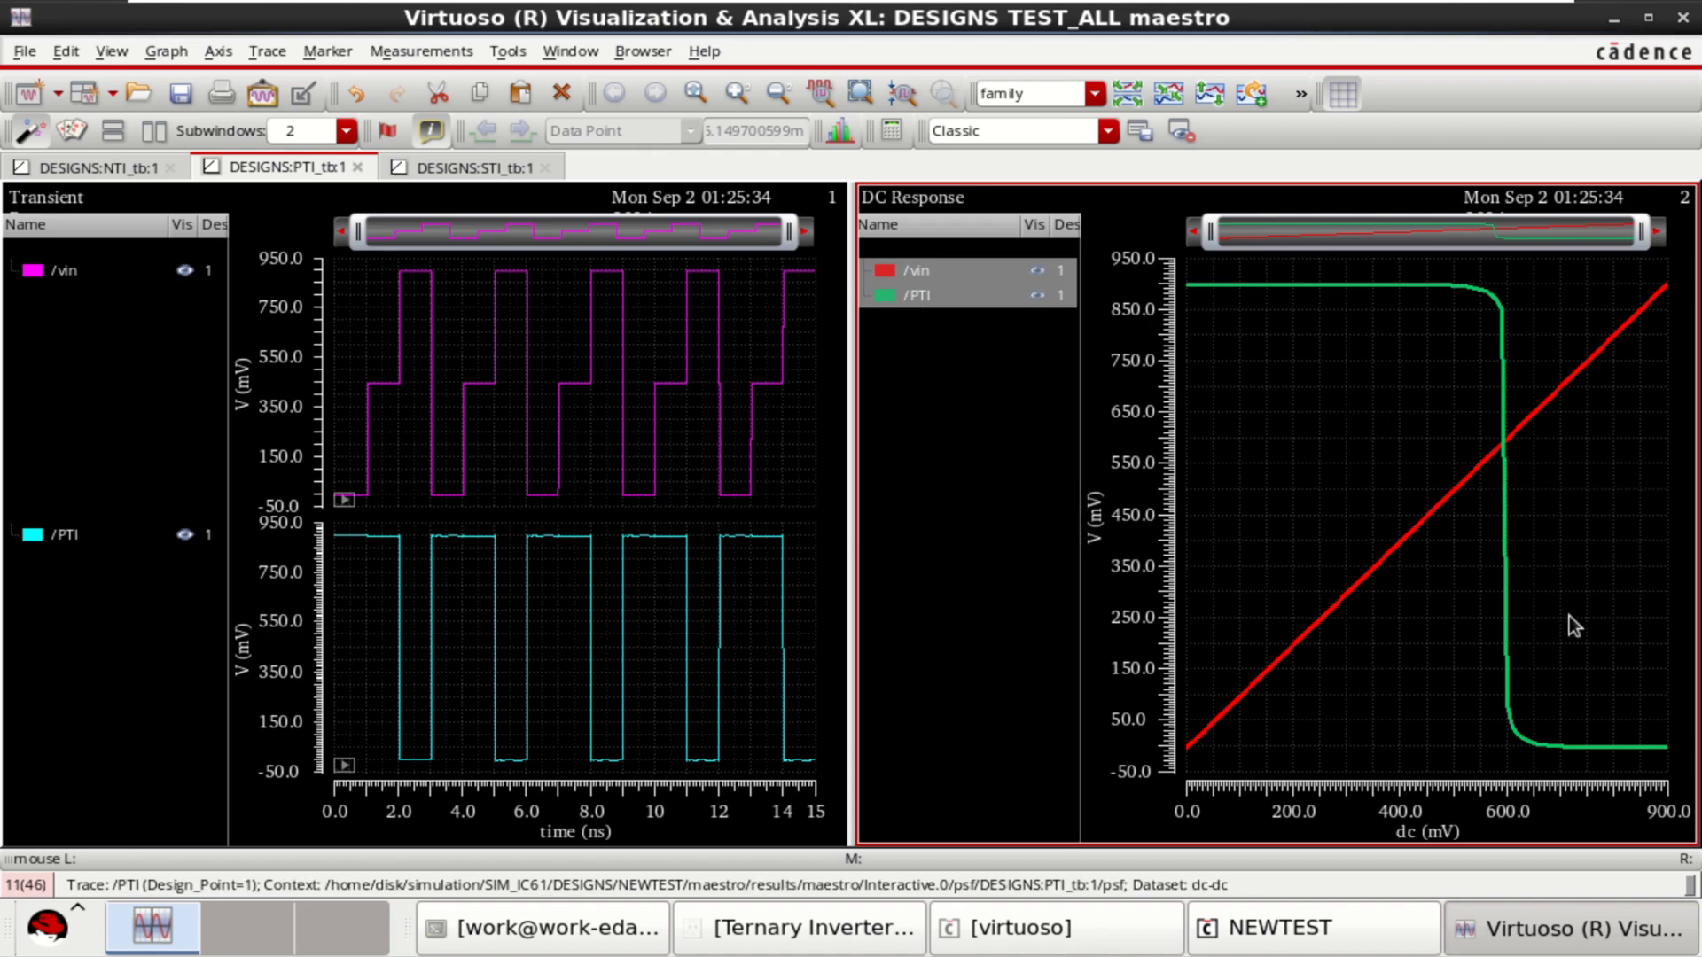
# Split STI's transient /vin and /STI traces into separate strips, finishing on STI
pyautogui.click(487, 174)
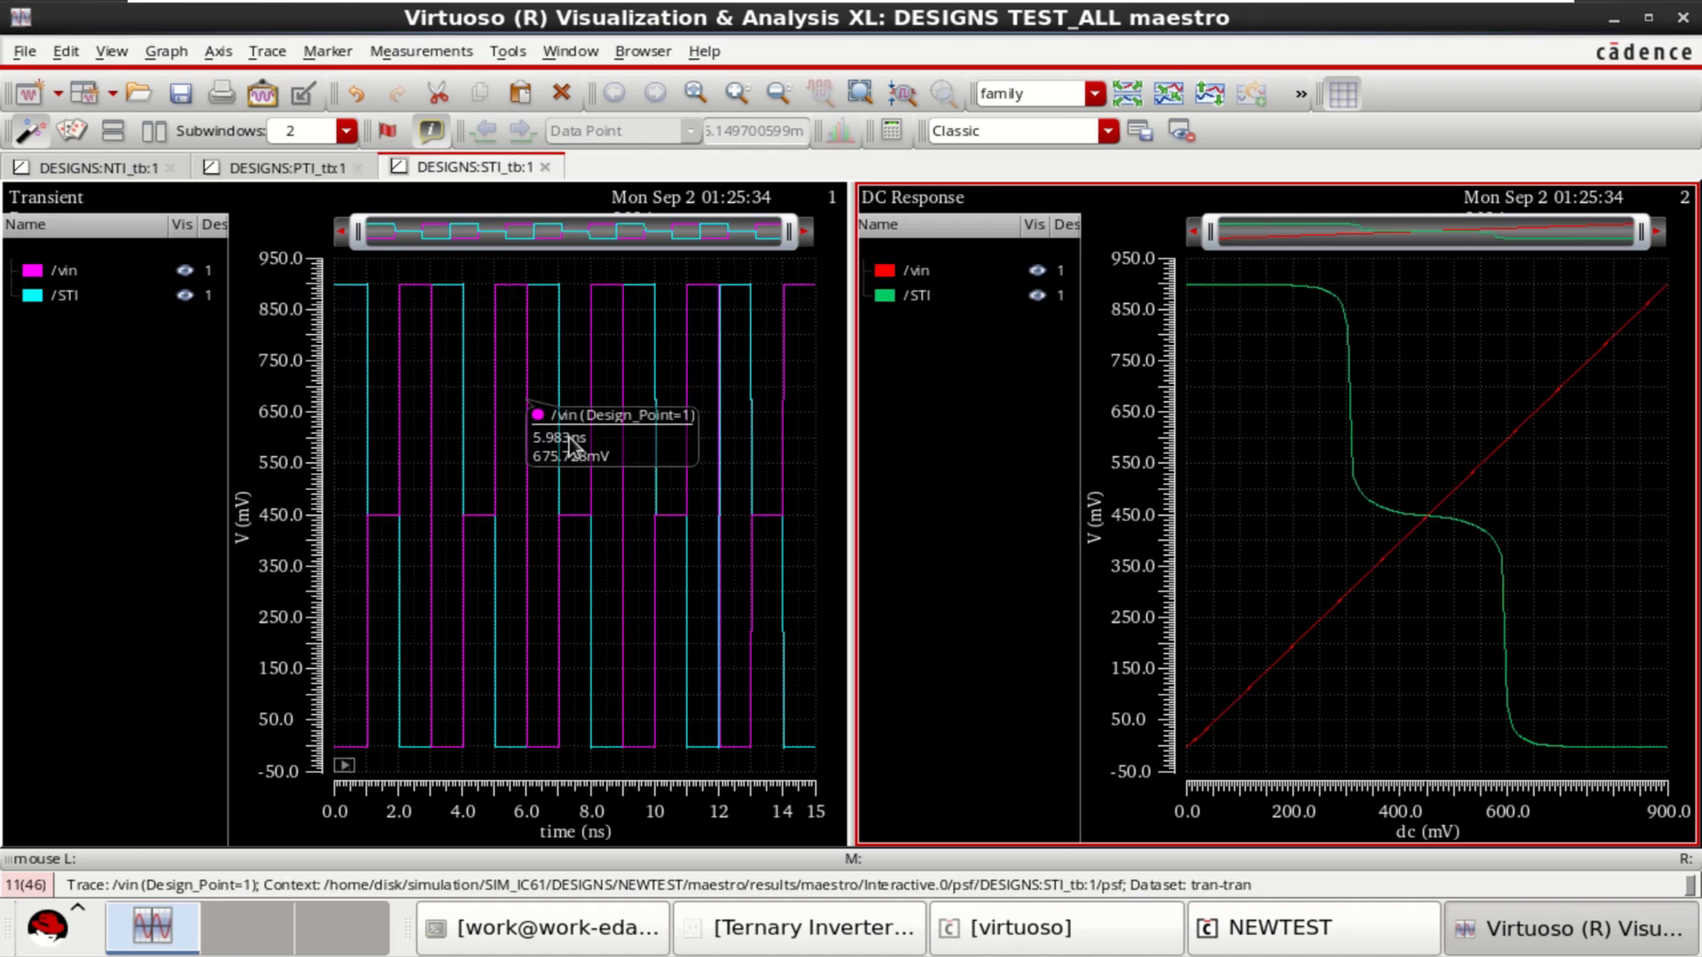
pyautogui.click(60, 271)
pyautogui.keyDown('shift'); pyautogui.click(61, 300); pyautogui.keyUp('shift')
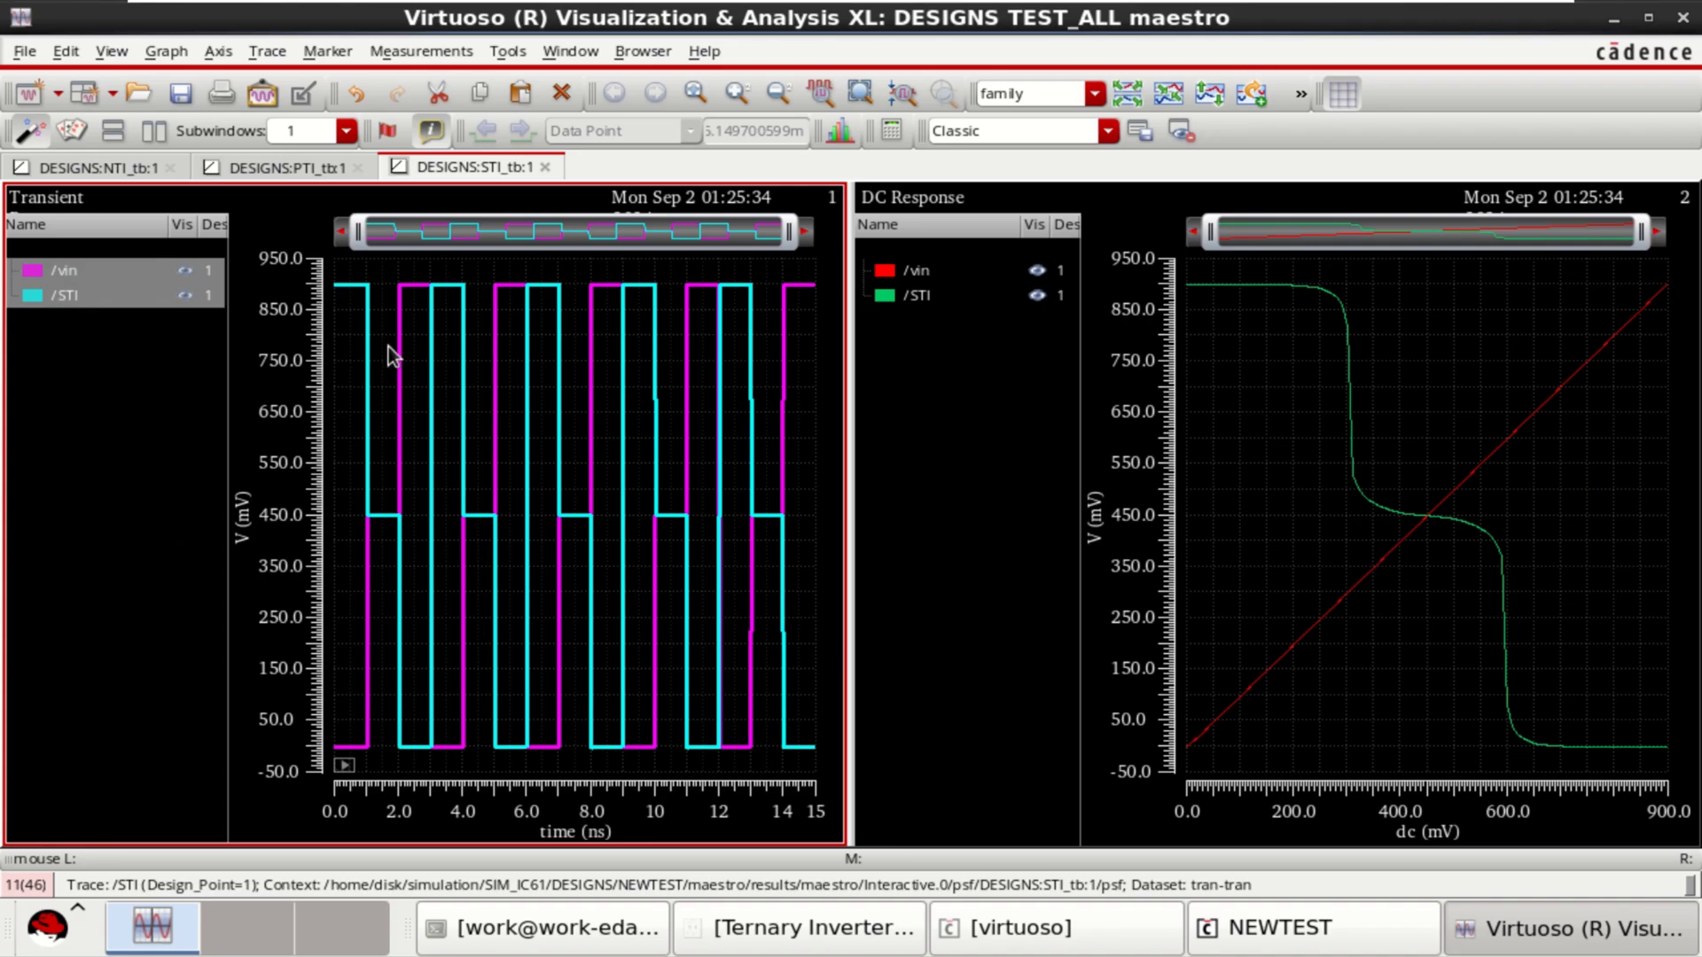
pyautogui.click(1127, 94)
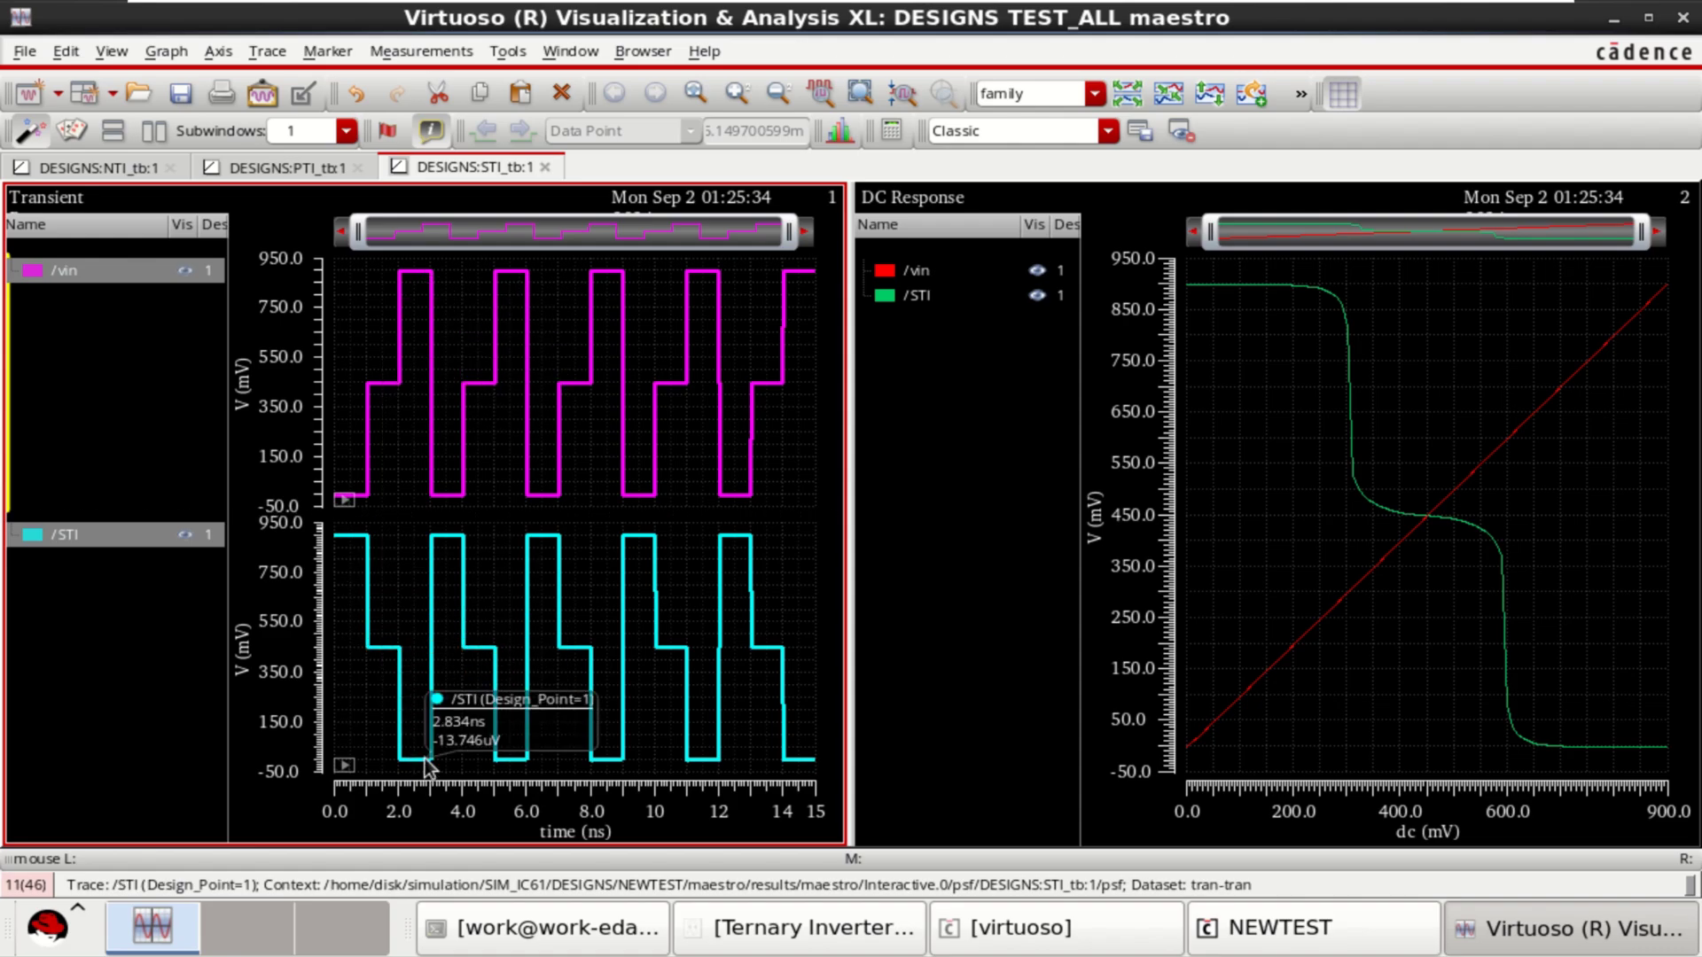
pyautogui.moveTo(906, 279); pyautogui.dragTo(917, 307)
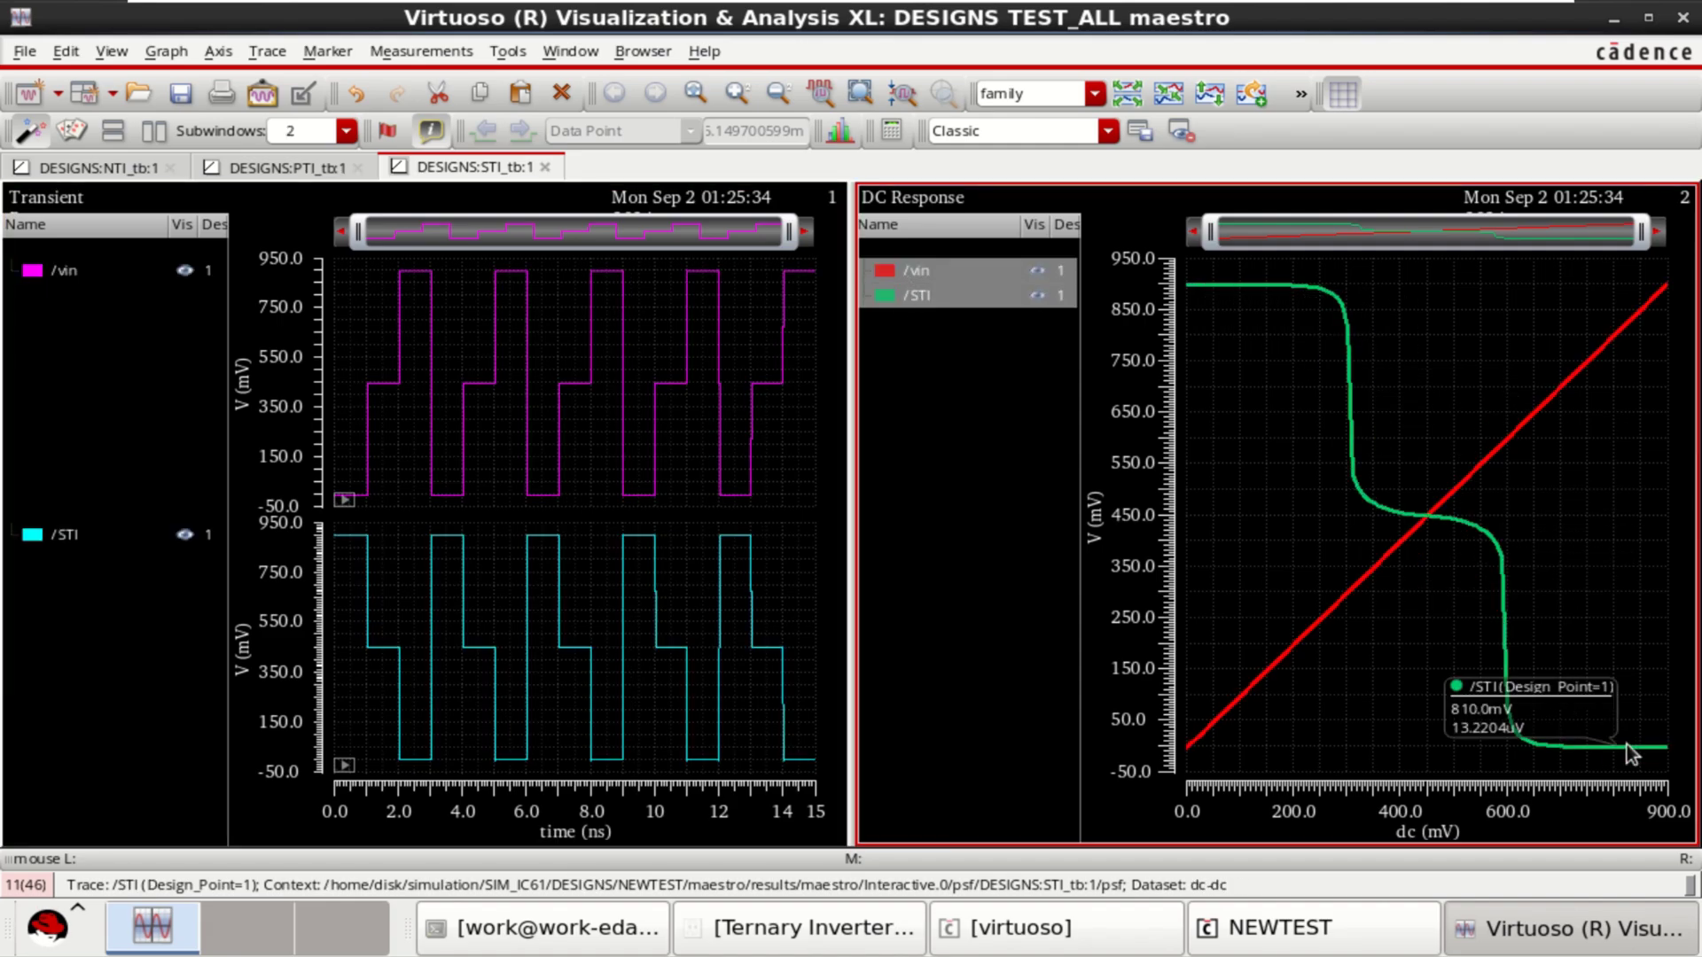
pyautogui.click(1013, 443)
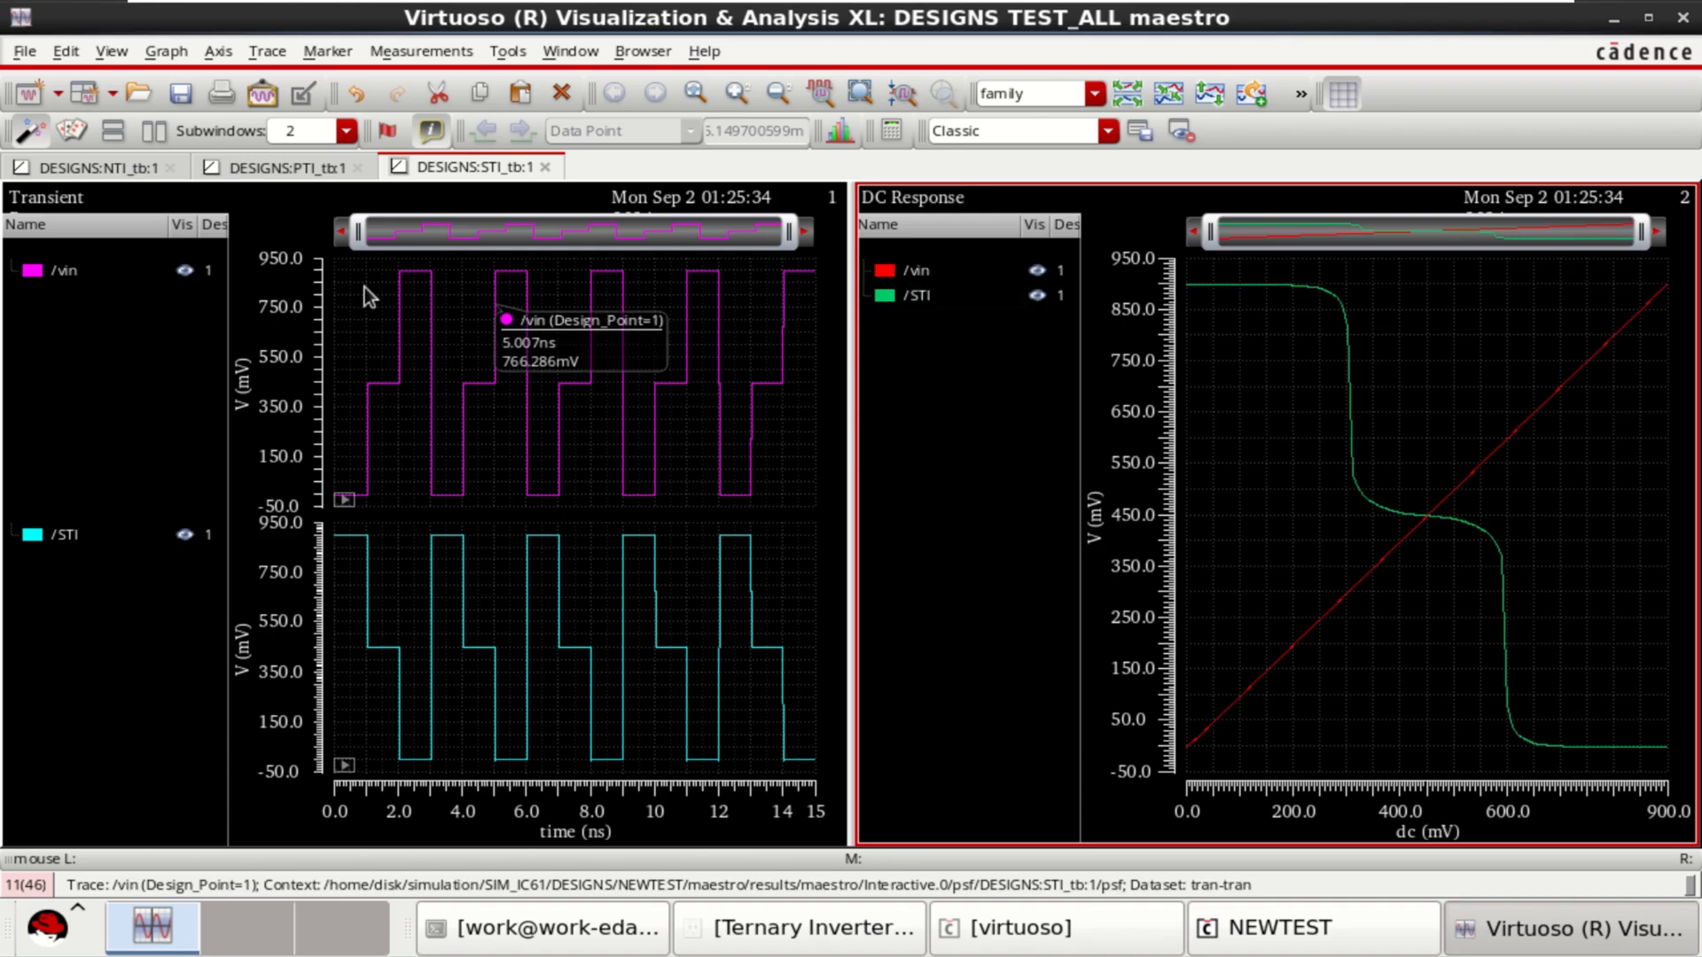
pyautogui.click(264, 170)
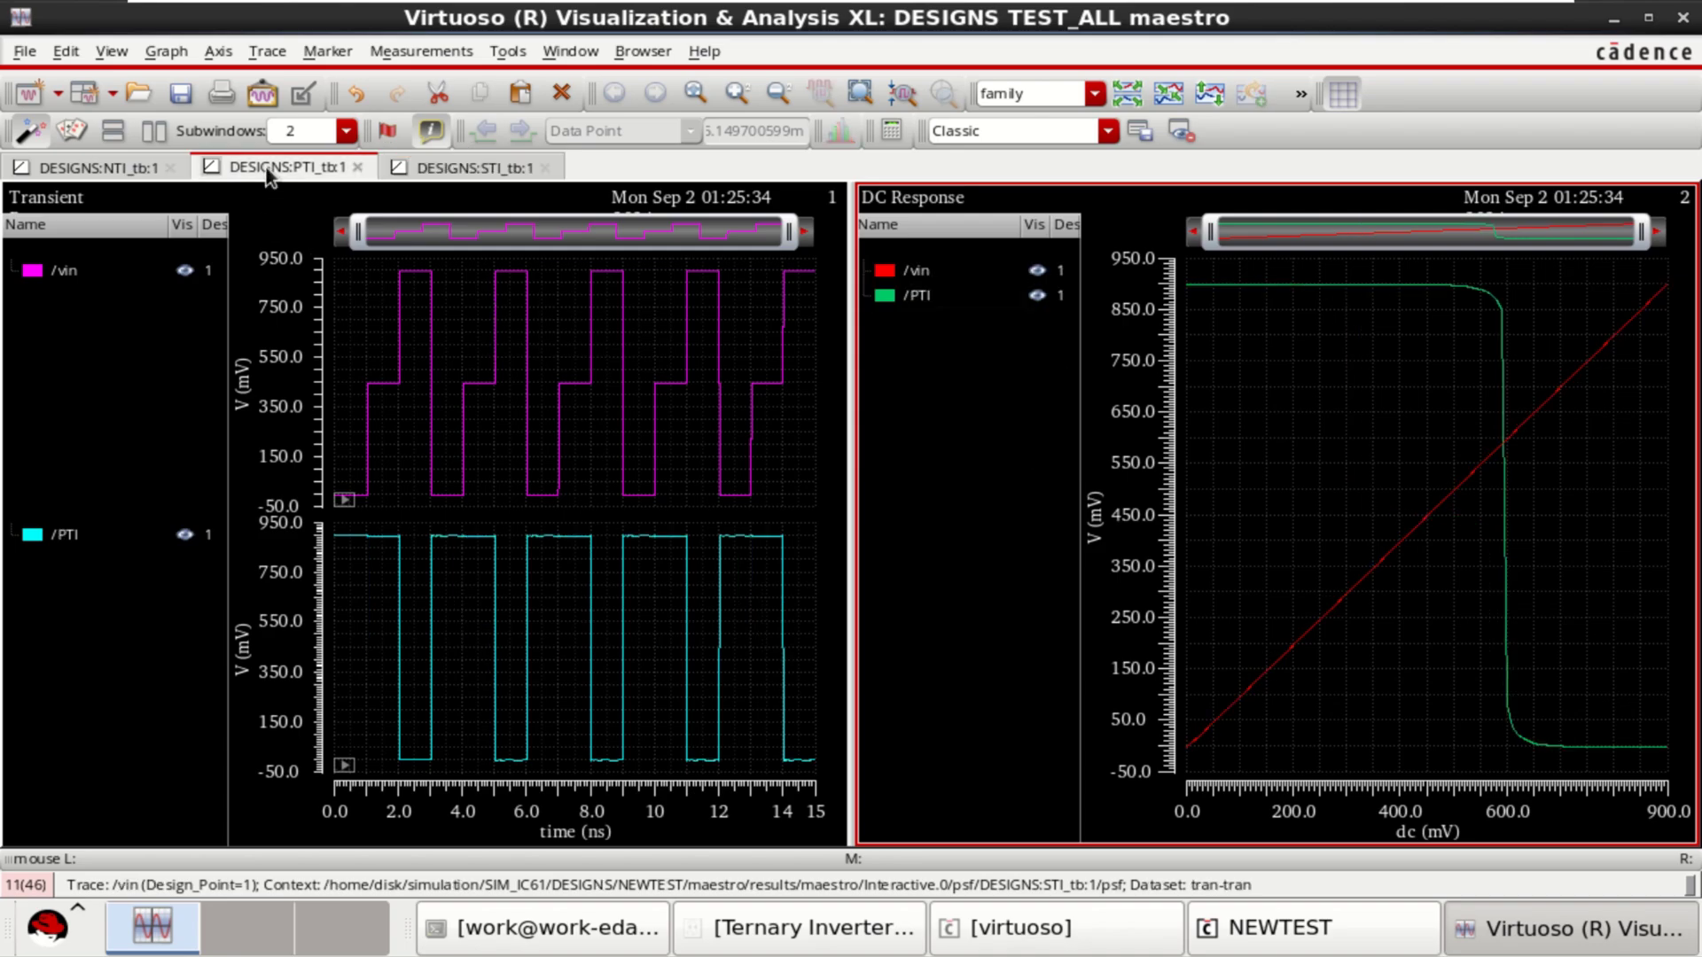
pyautogui.click(130, 166)
pyautogui.click(454, 171)
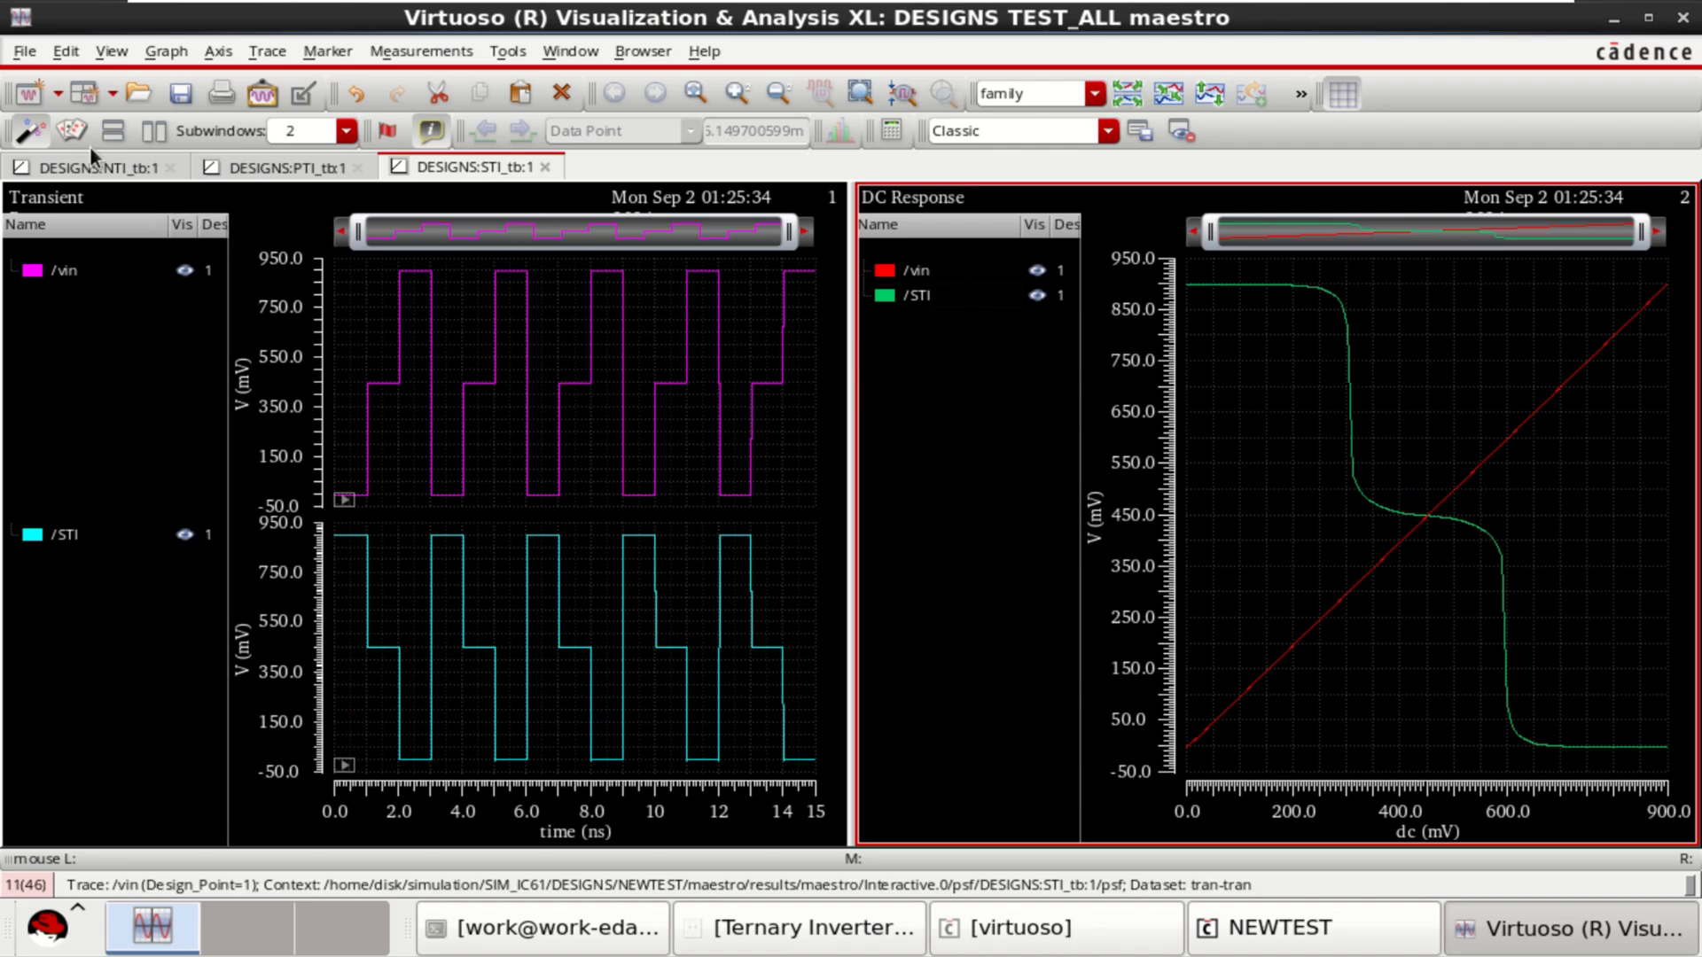
# Create the empty rectangular graph Window 20, then reselect /NTI in NTI_tb's DC plot
pyautogui.click(27, 51)
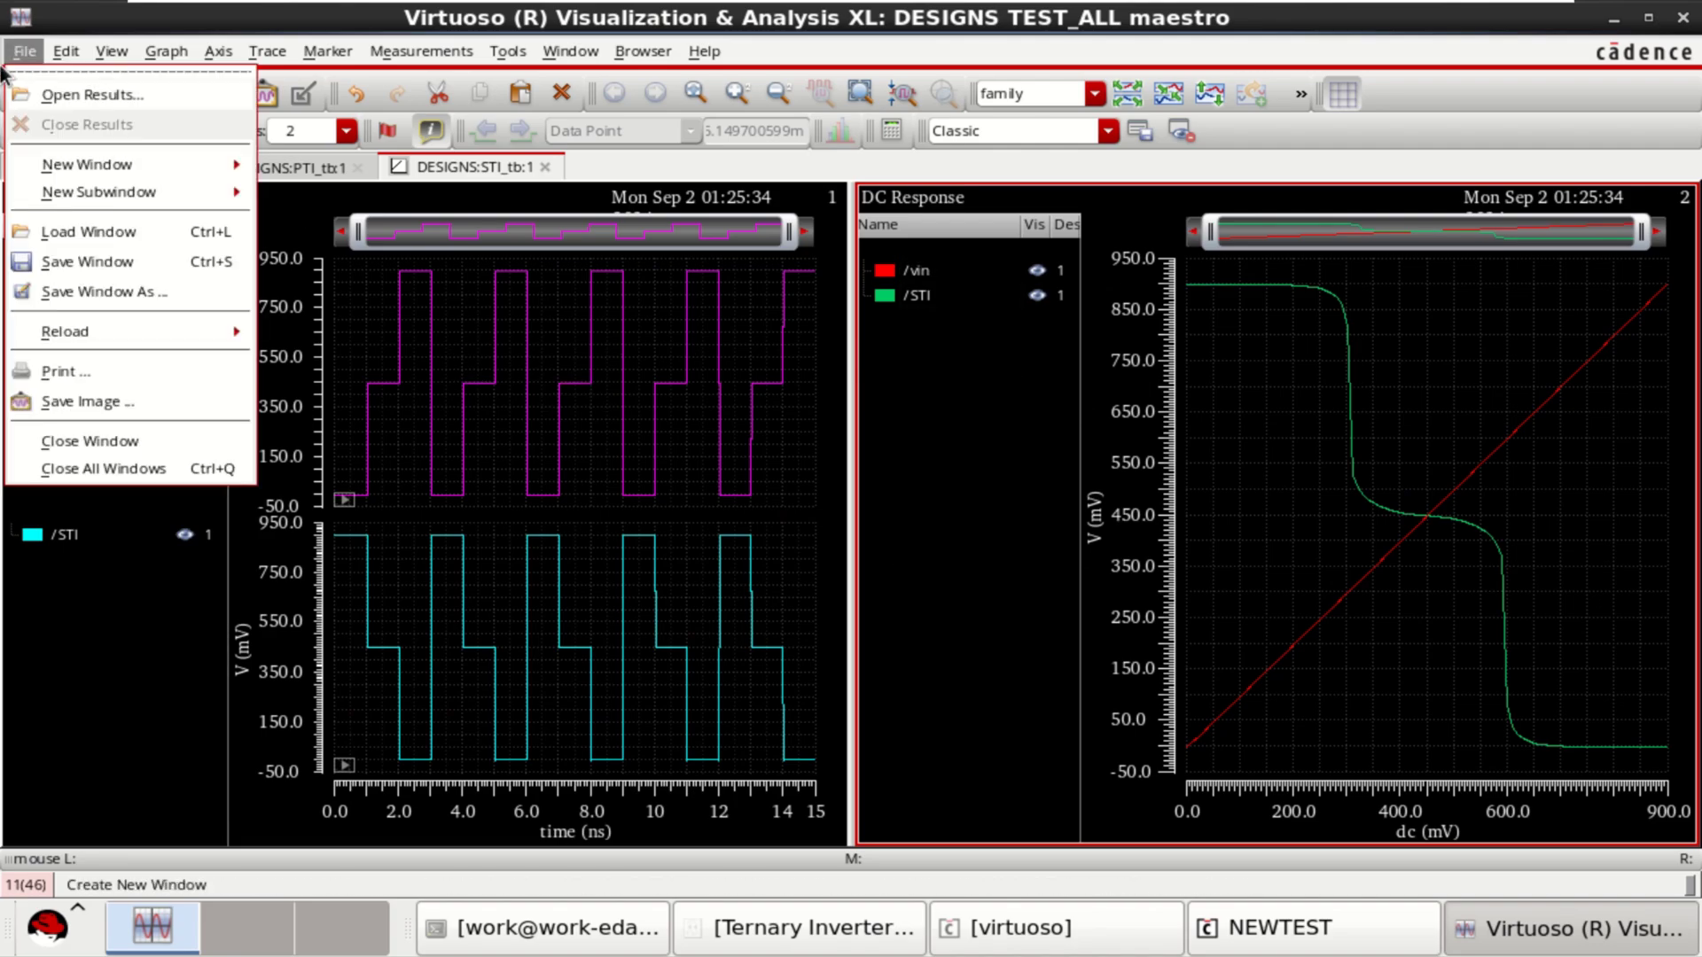
pyautogui.moveTo(140, 160)
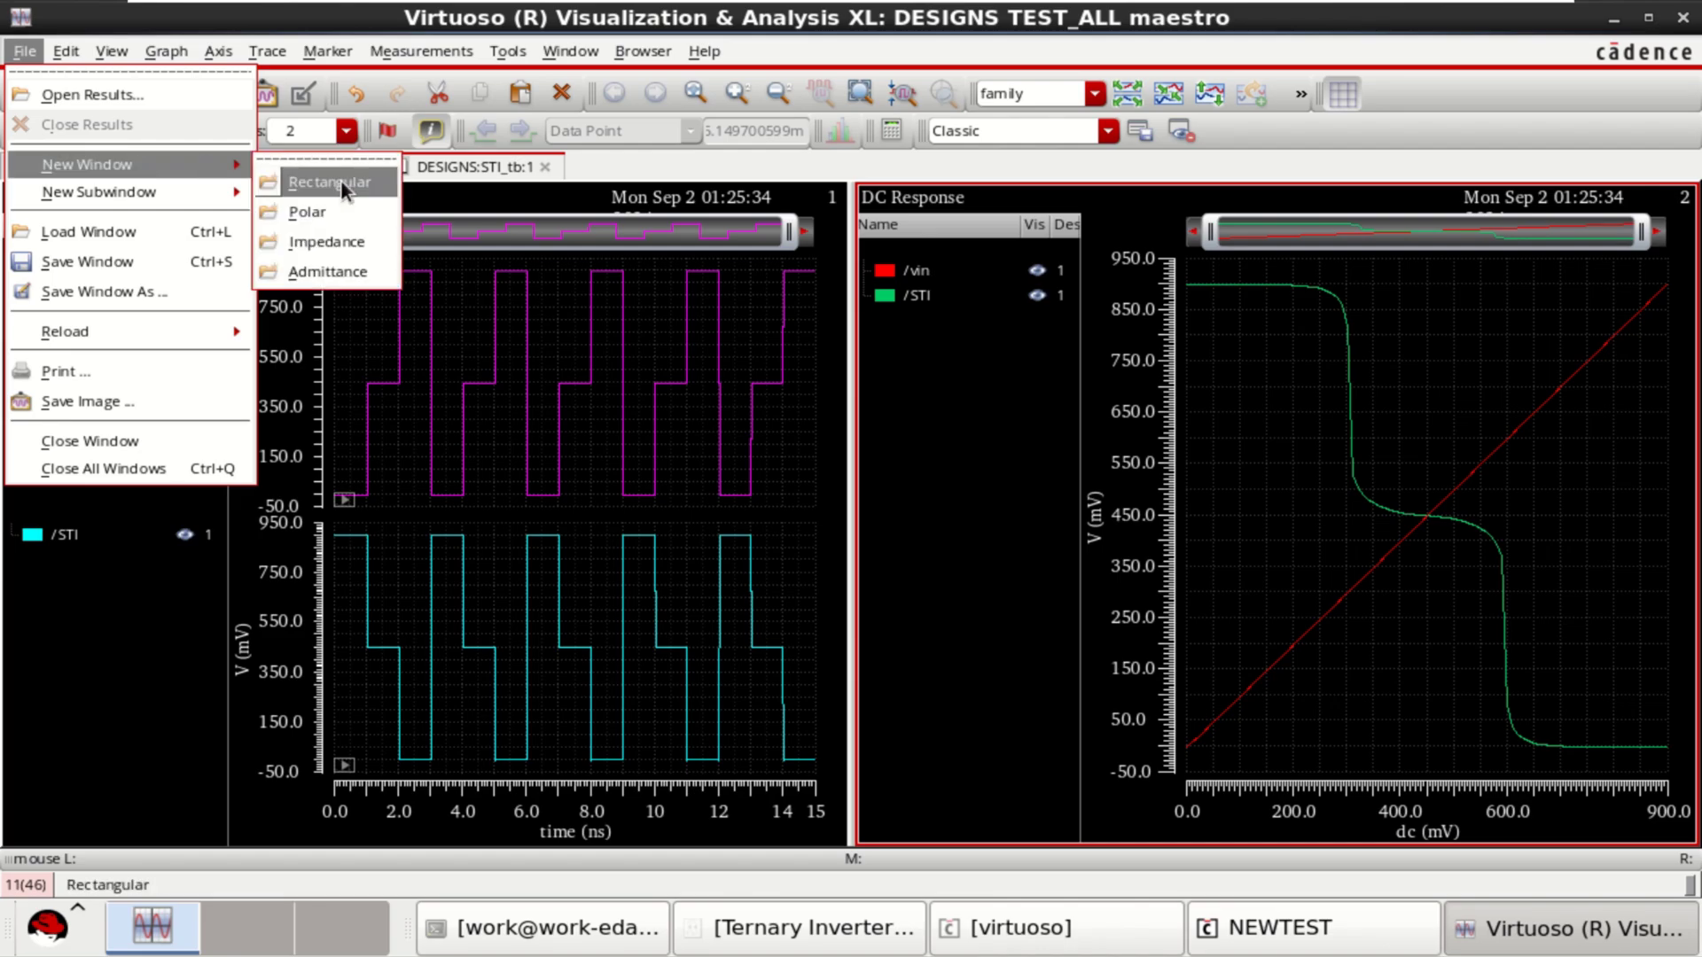
pyautogui.click(370, 182)
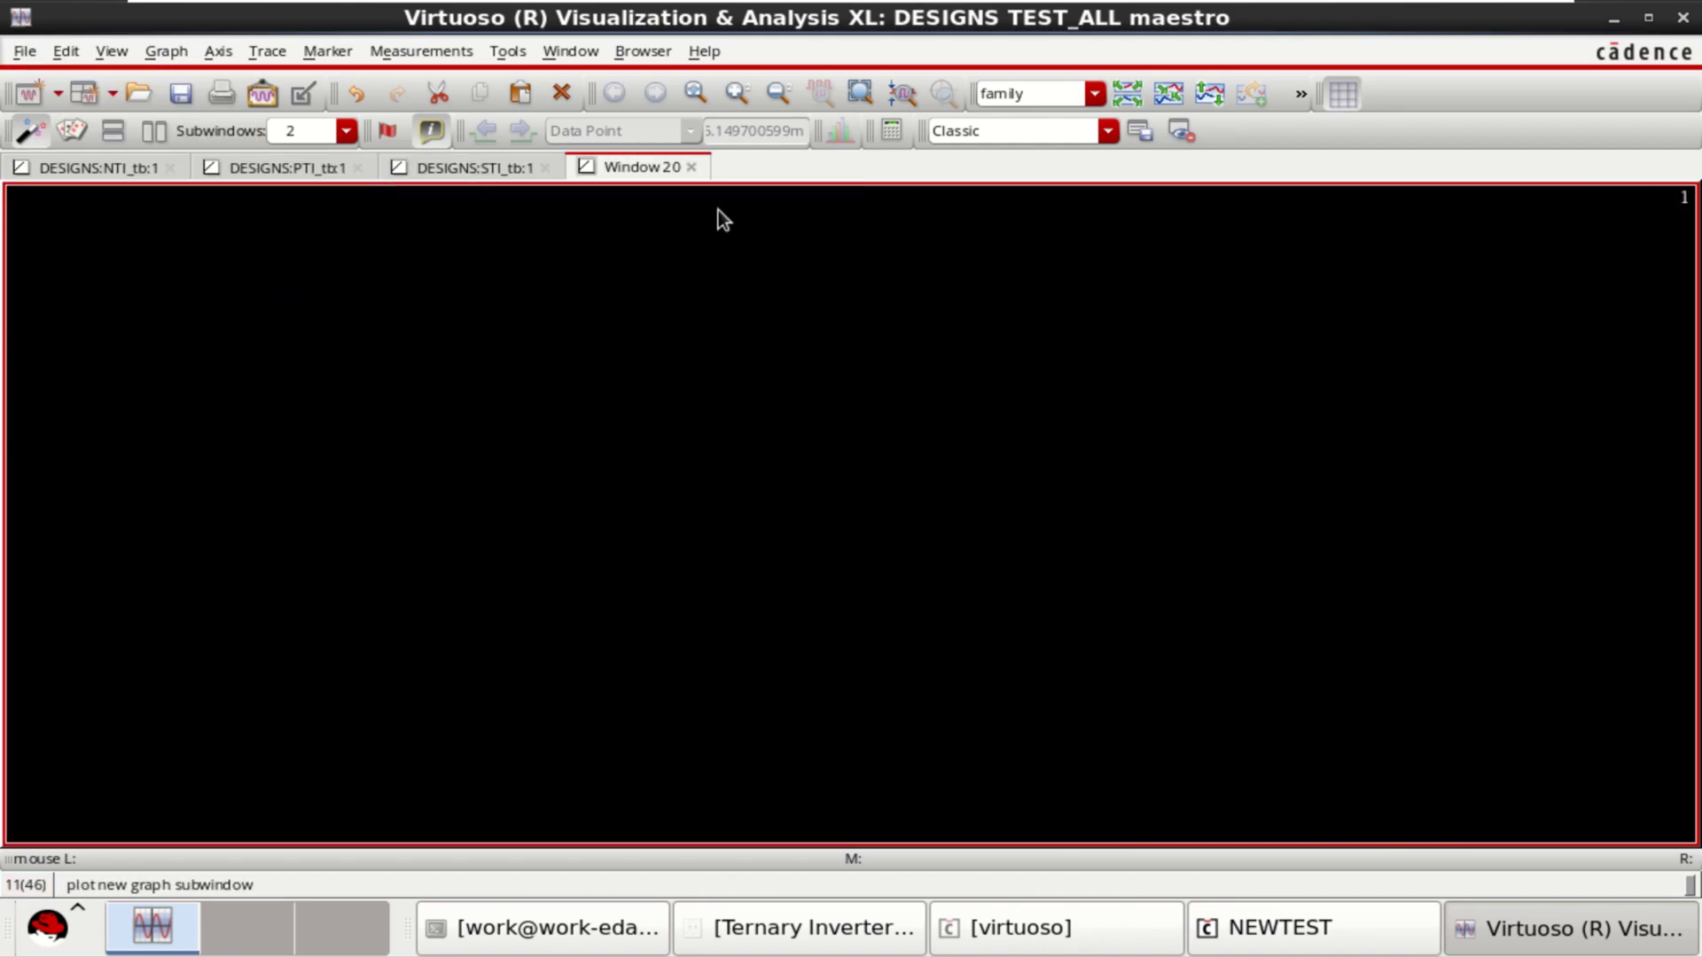
pyautogui.click(121, 174)
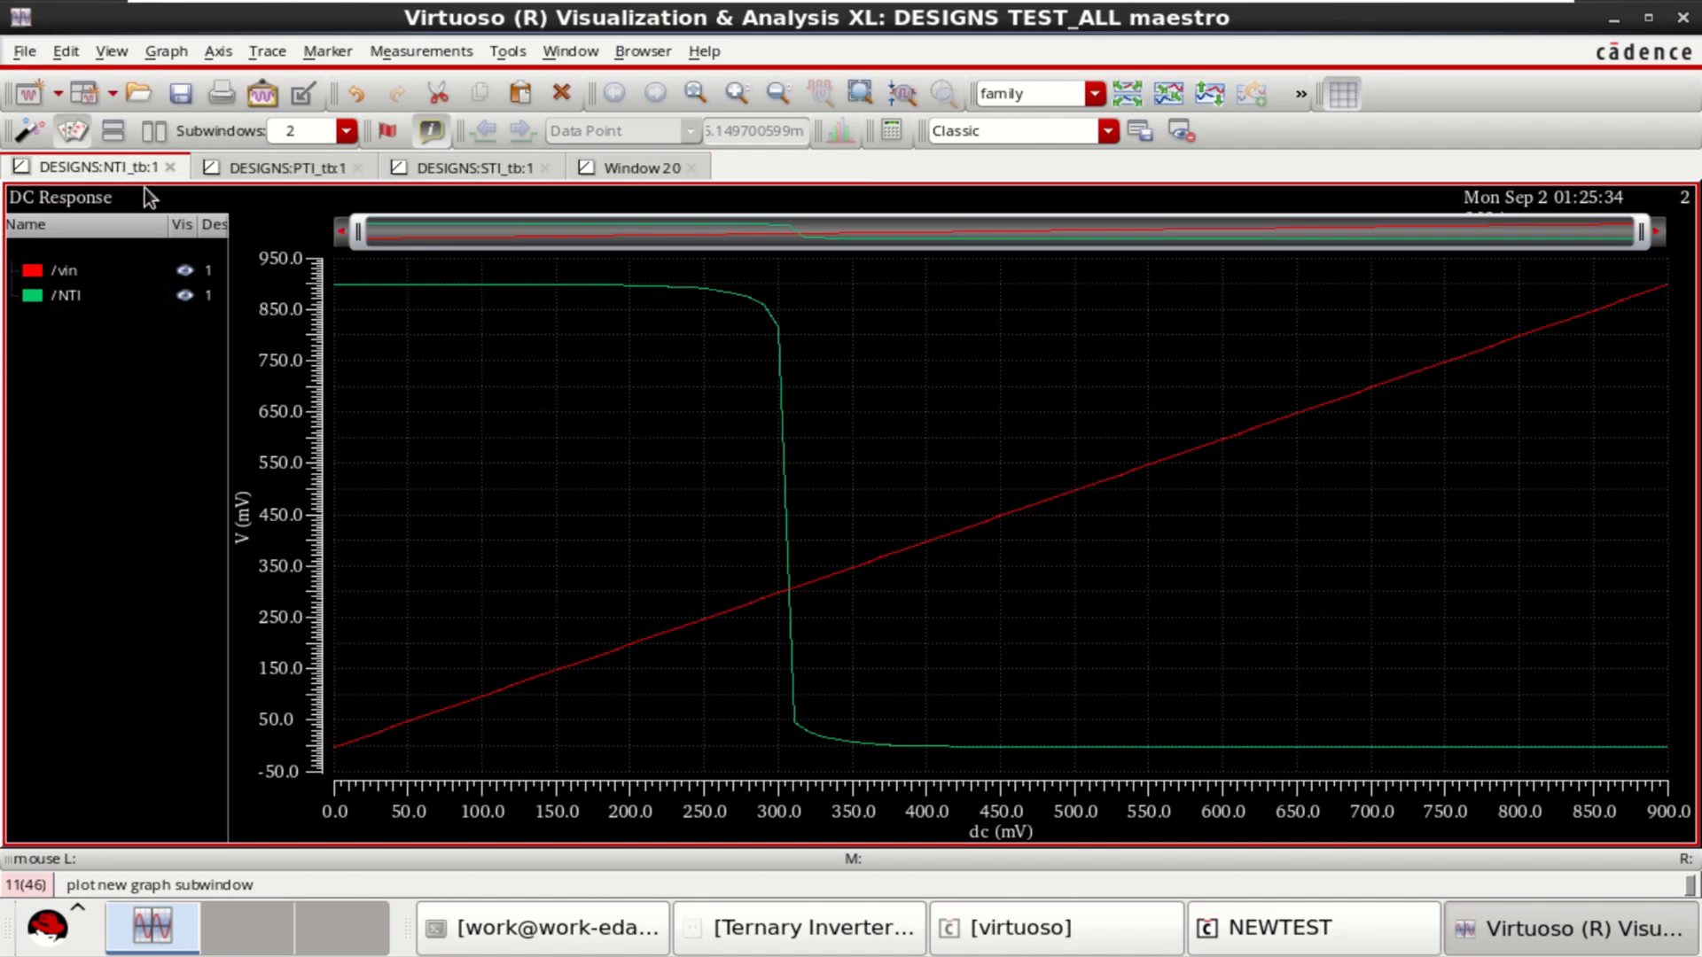
pyautogui.click(64, 298)
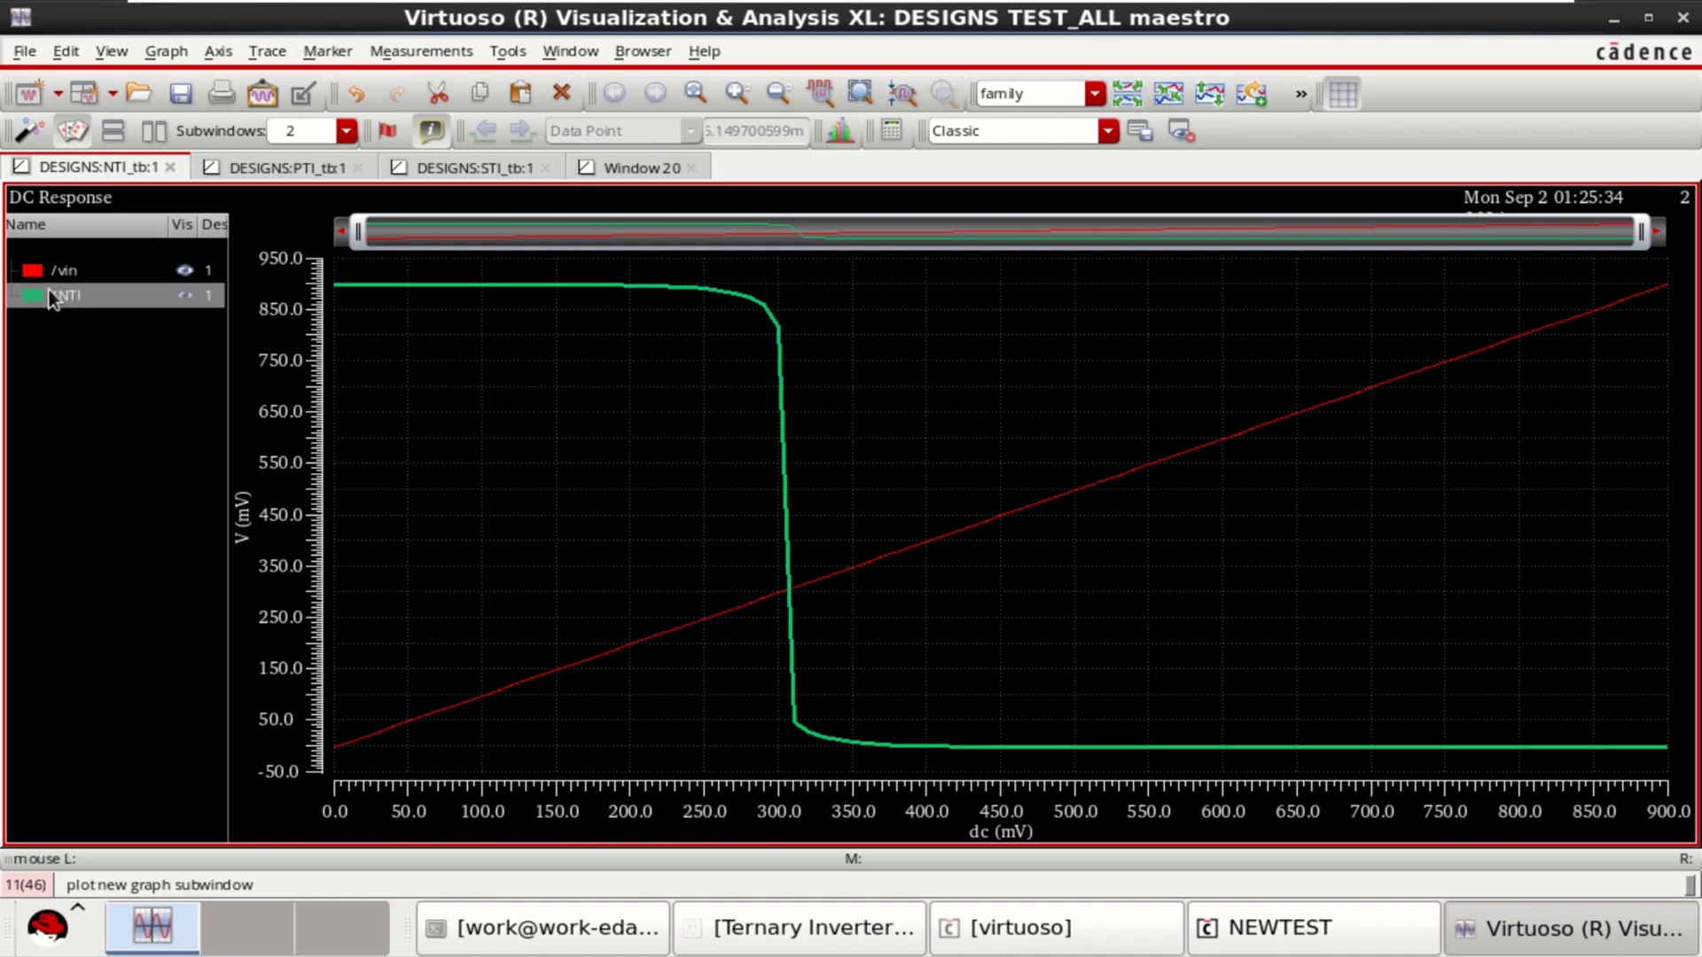
# Copy NTI_tb's /NTI and /vin DC traces and paste them into Window 20
pyautogui.keyDown('shift'); pyautogui.click(49, 271); pyautogui.keyUp('shift')
pyautogui.rightClick(57, 270)
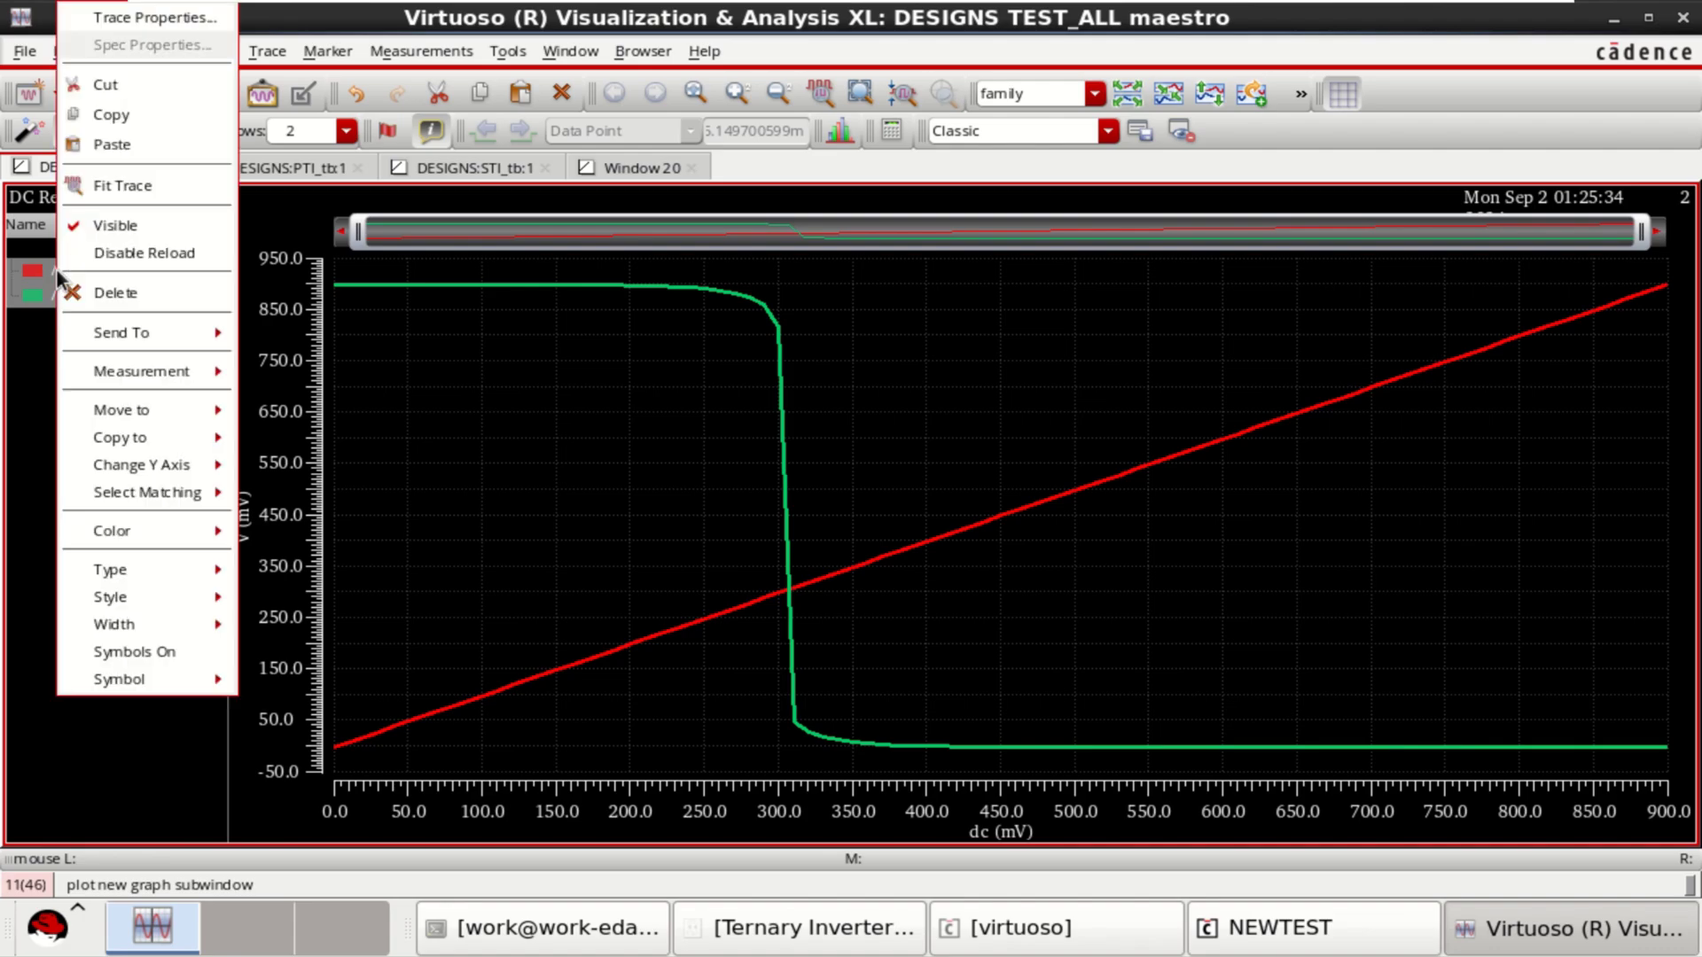
pyautogui.click(152, 115)
pyautogui.click(610, 165)
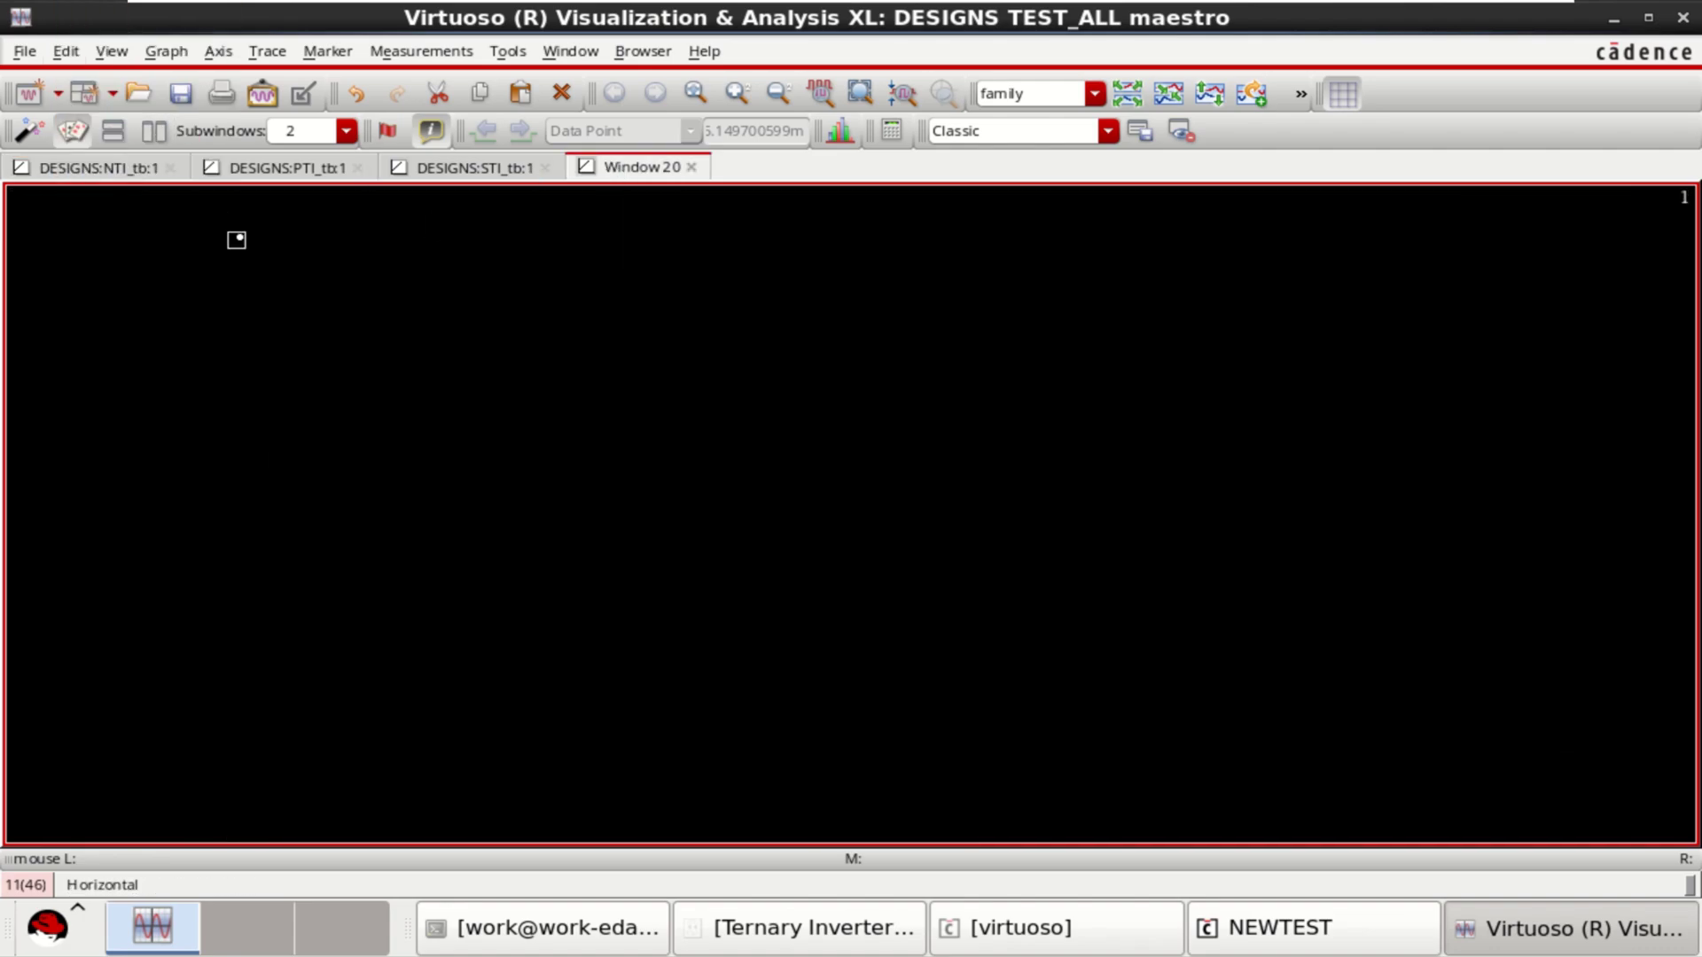
pyautogui.rightClick(156, 242)
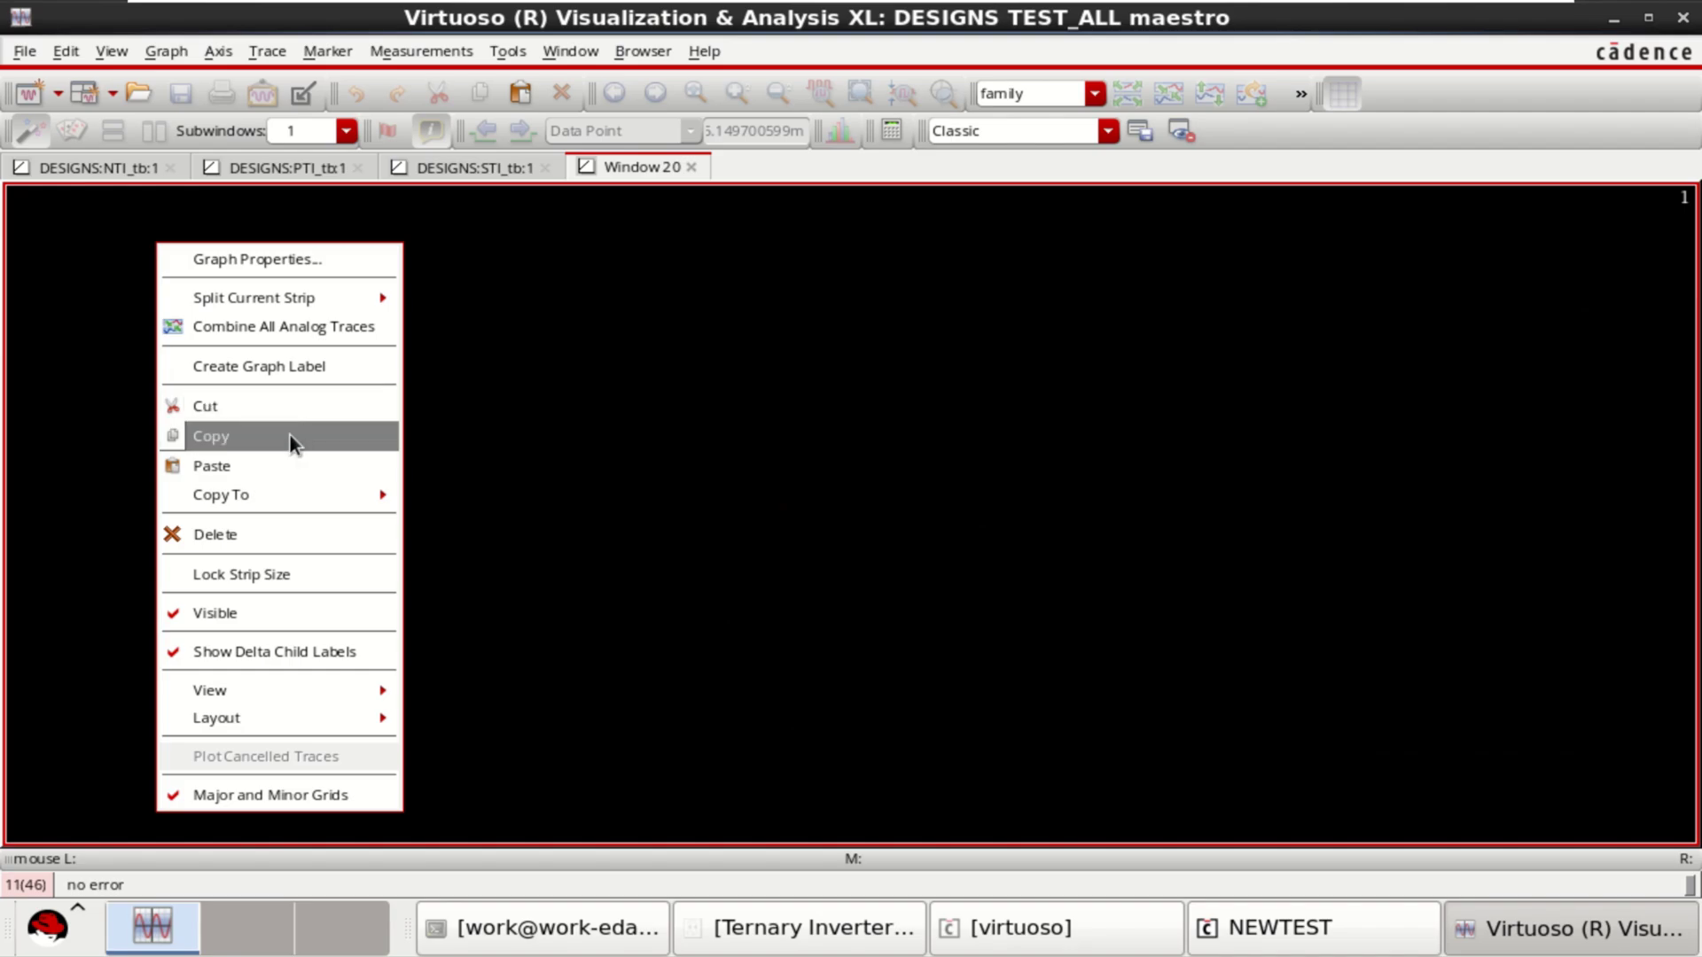
pyautogui.click(283, 464)
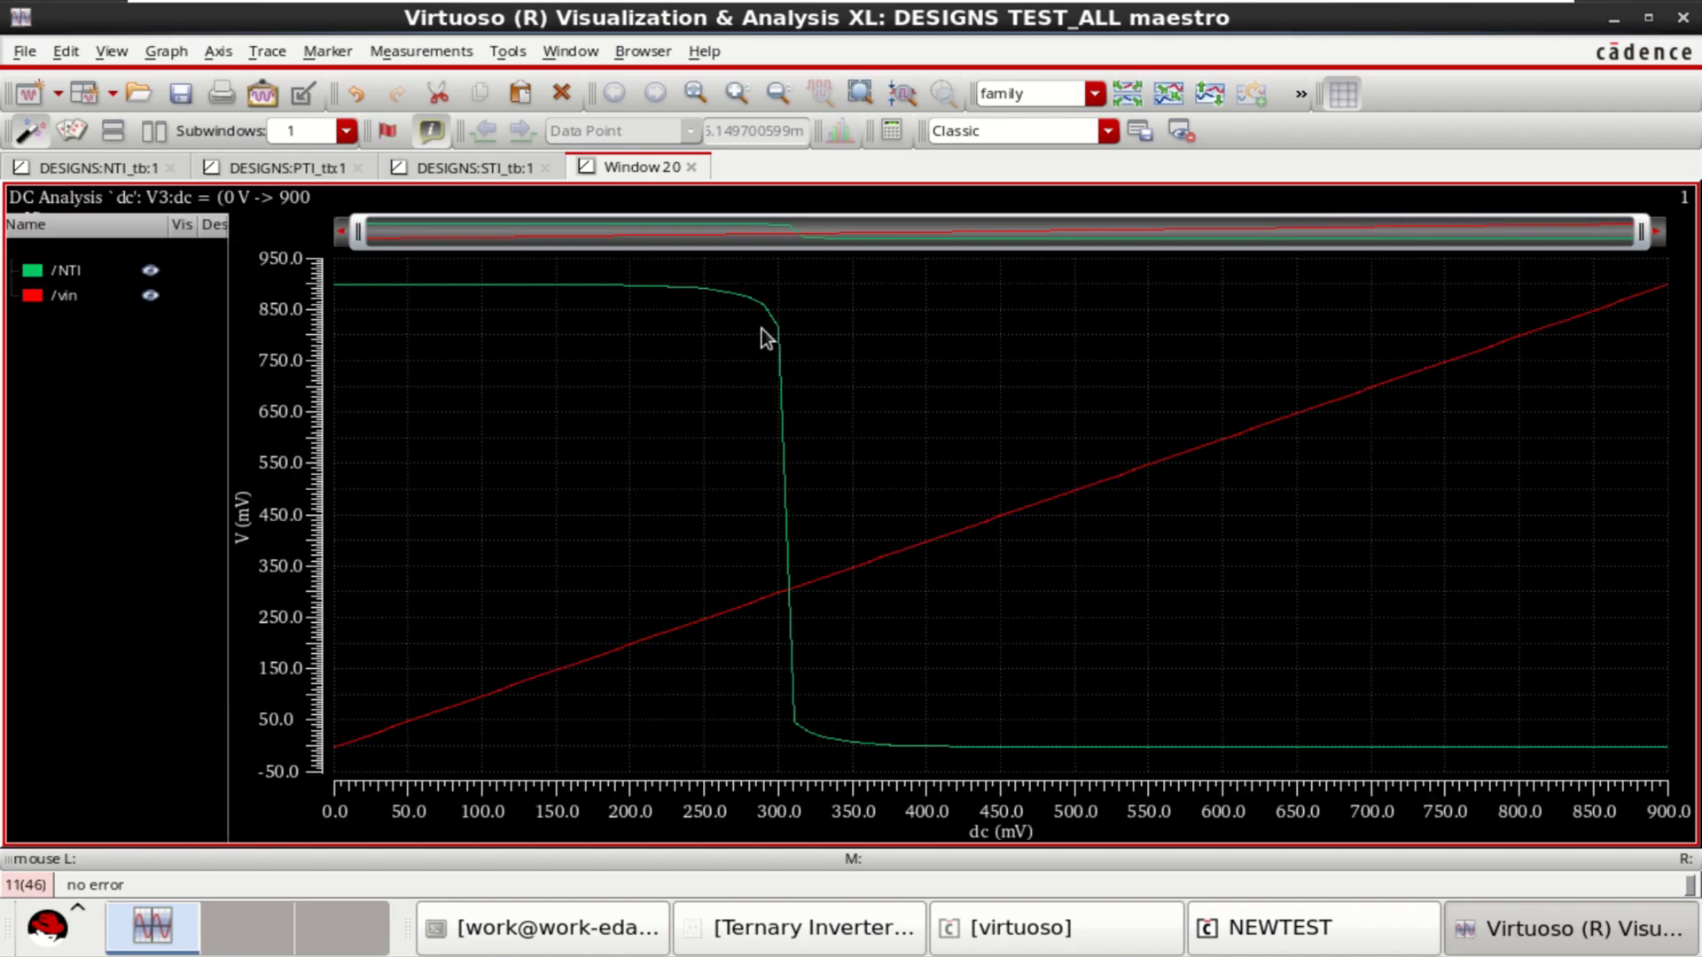
# Copy PTI_tb's /PTI DC trace and paste it into a new strip in Window 20
pyautogui.click(306, 168)
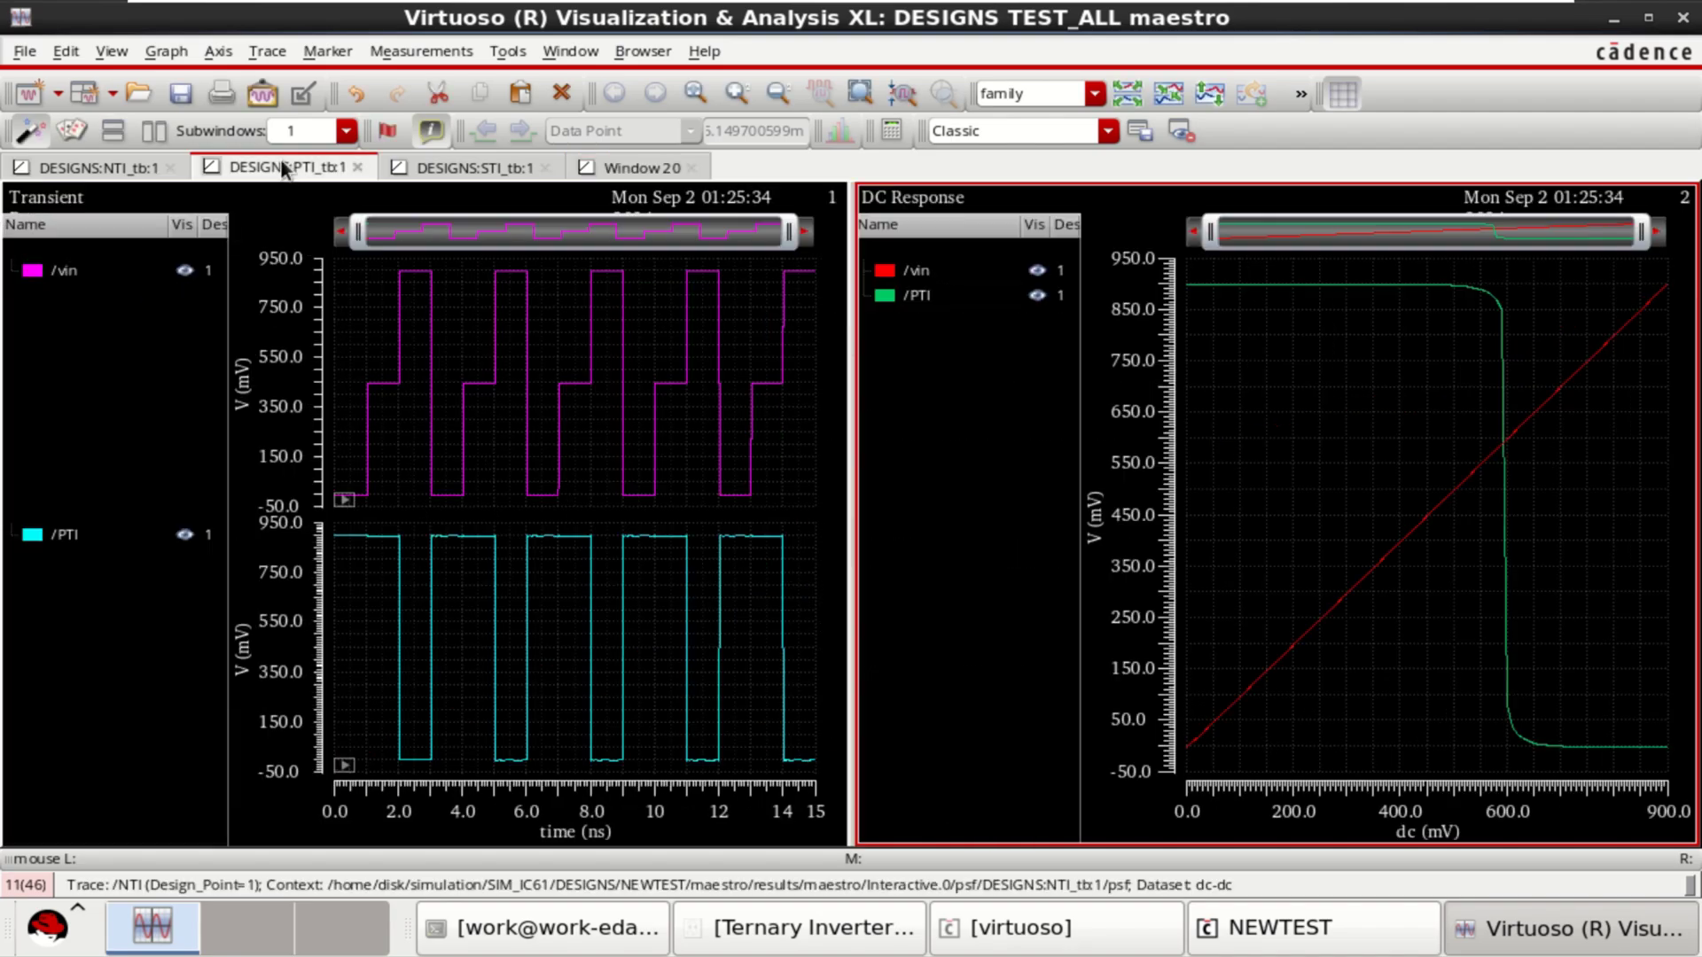
pyautogui.click(924, 297)
pyautogui.rightClick(923, 304)
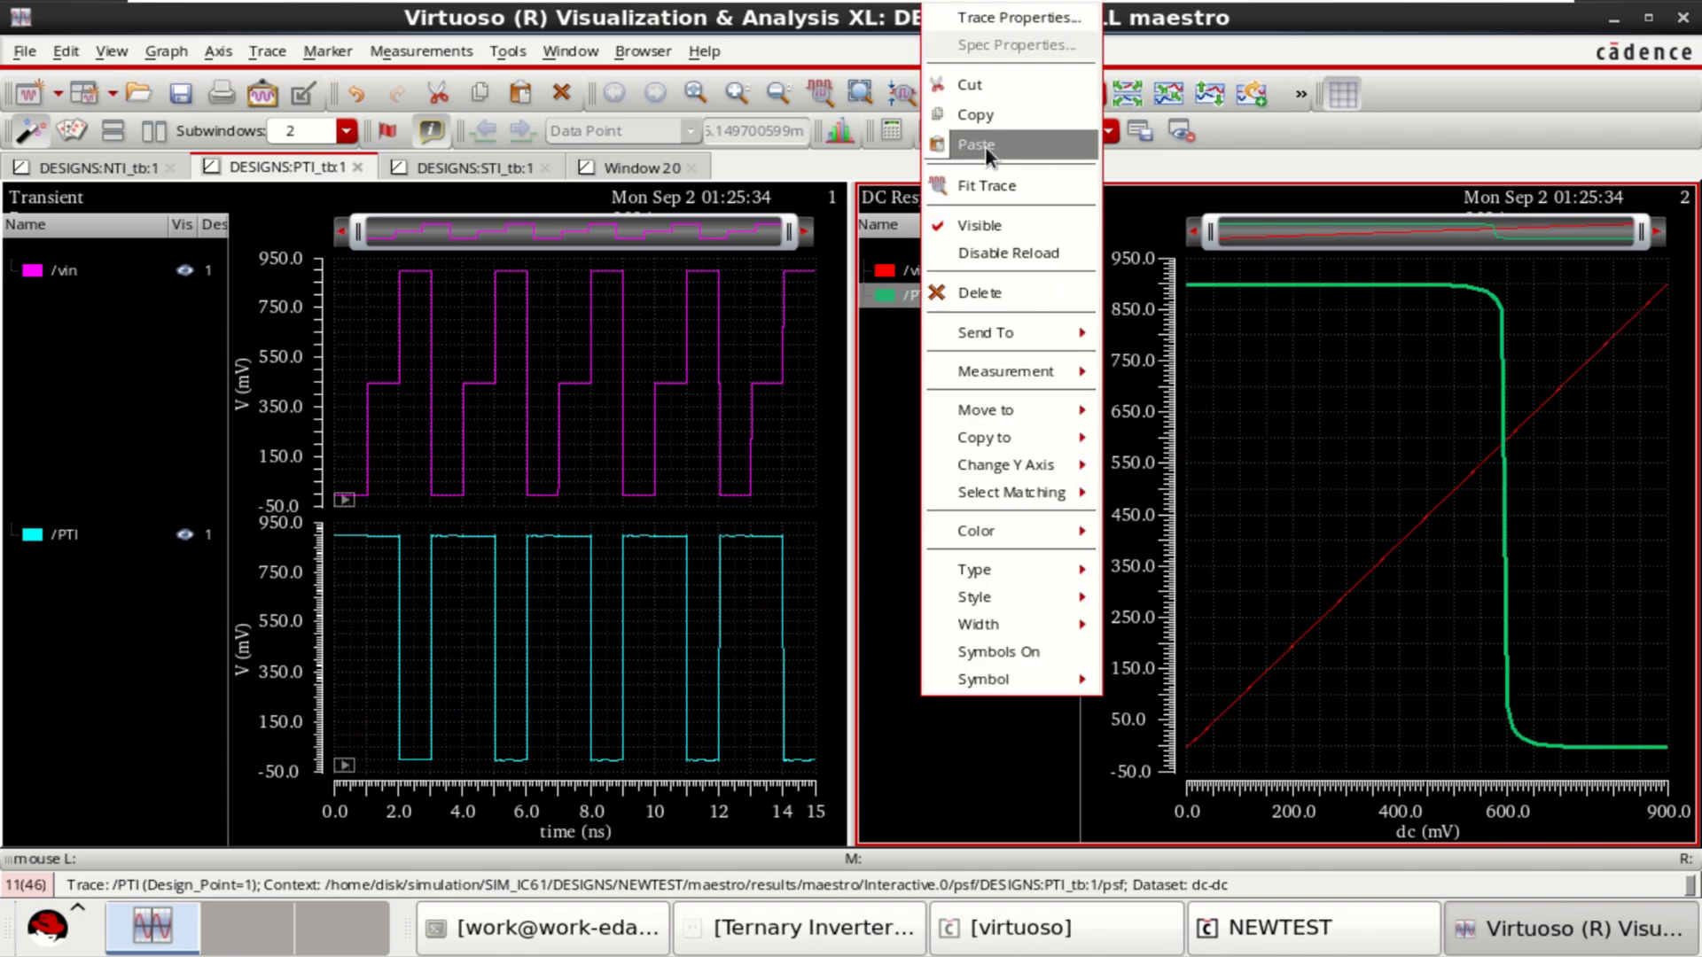
pyautogui.click(1007, 114)
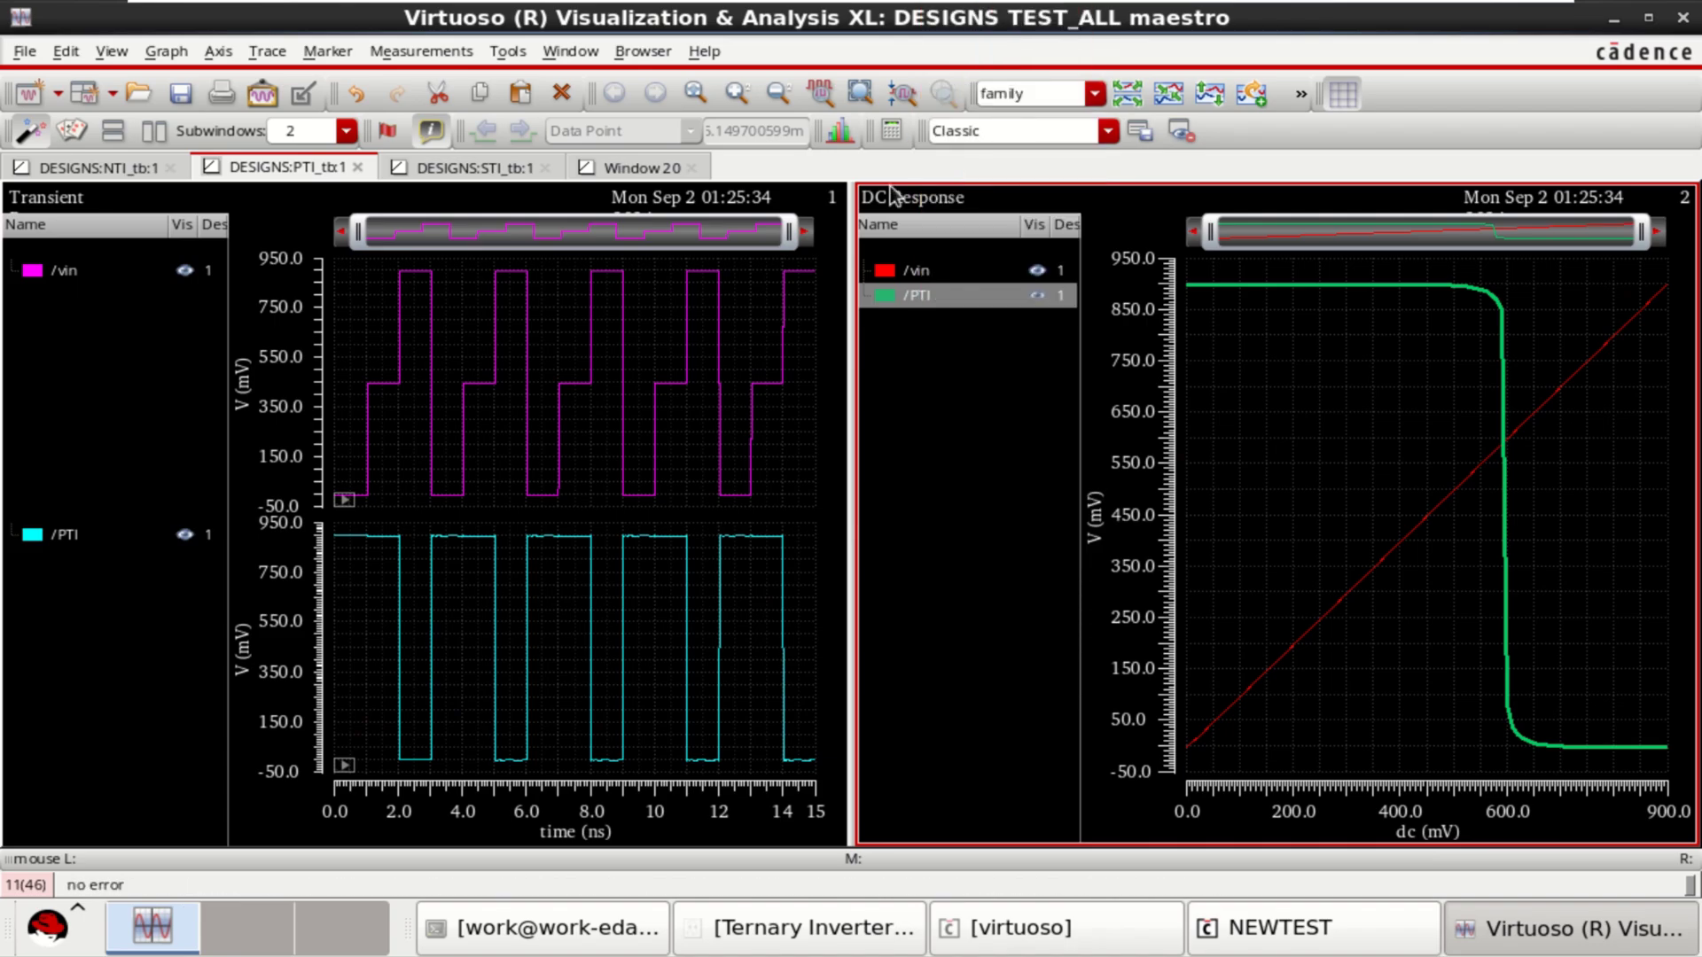
pyautogui.click(641, 170)
pyautogui.rightClick(124, 367)
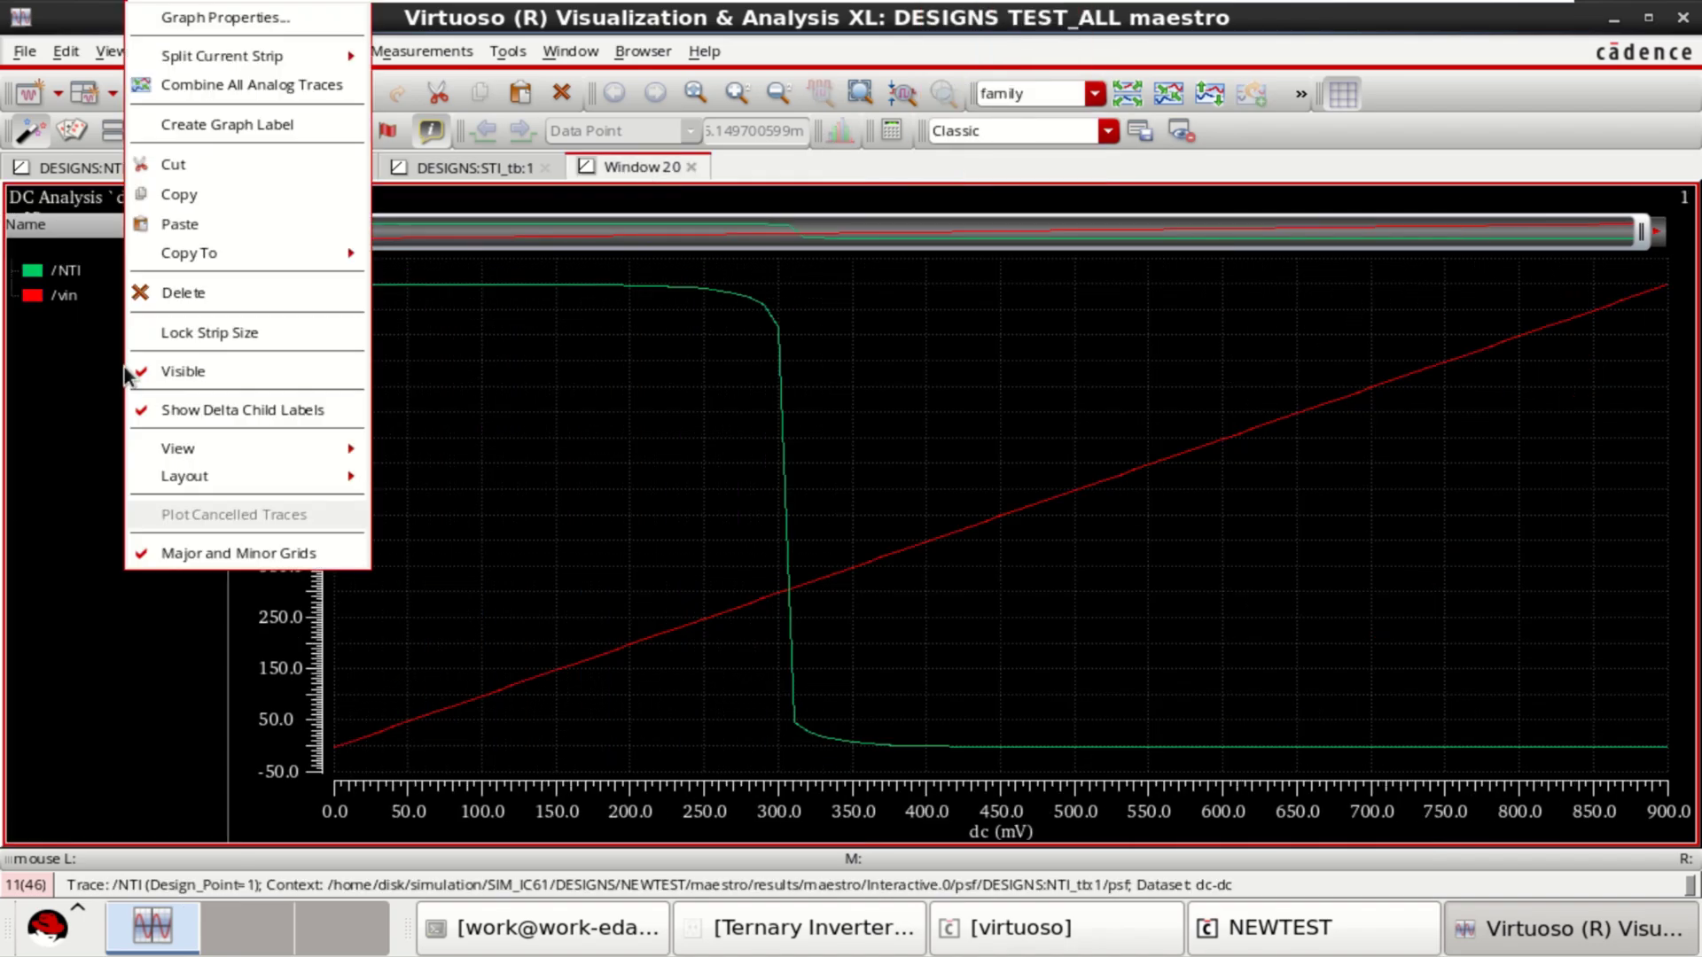
pyautogui.click(237, 222)
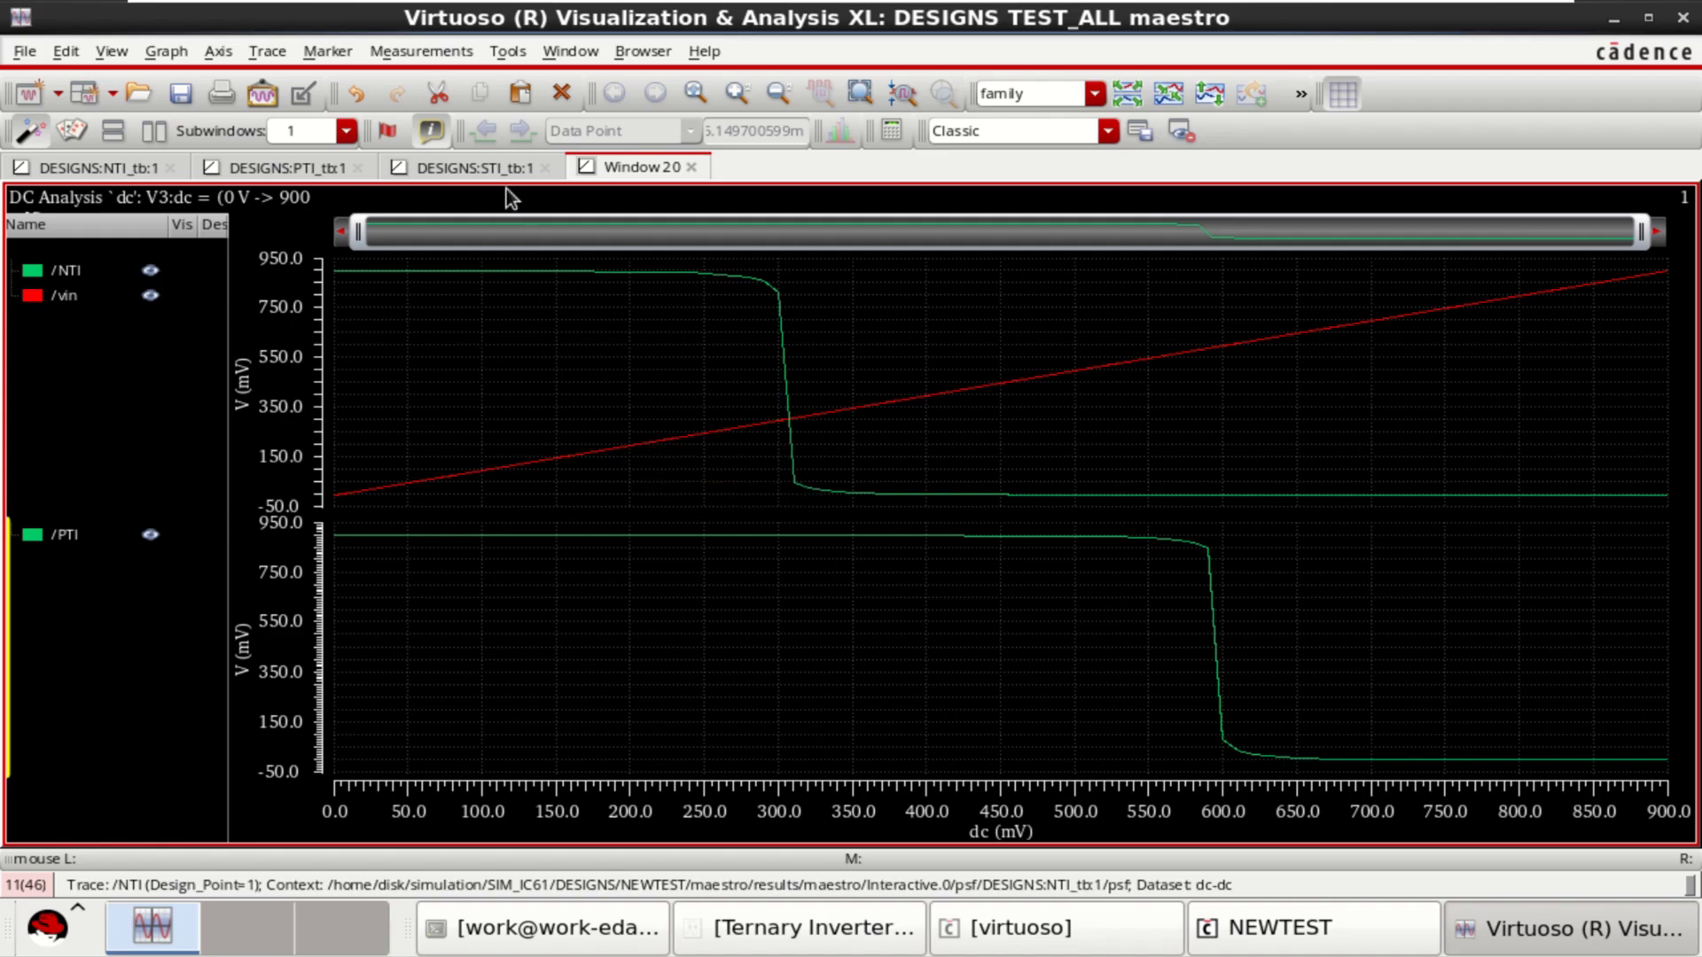
# Copy STI_tb's /STI DC trace, ready to paste into Window 20
pyautogui.click(434, 167)
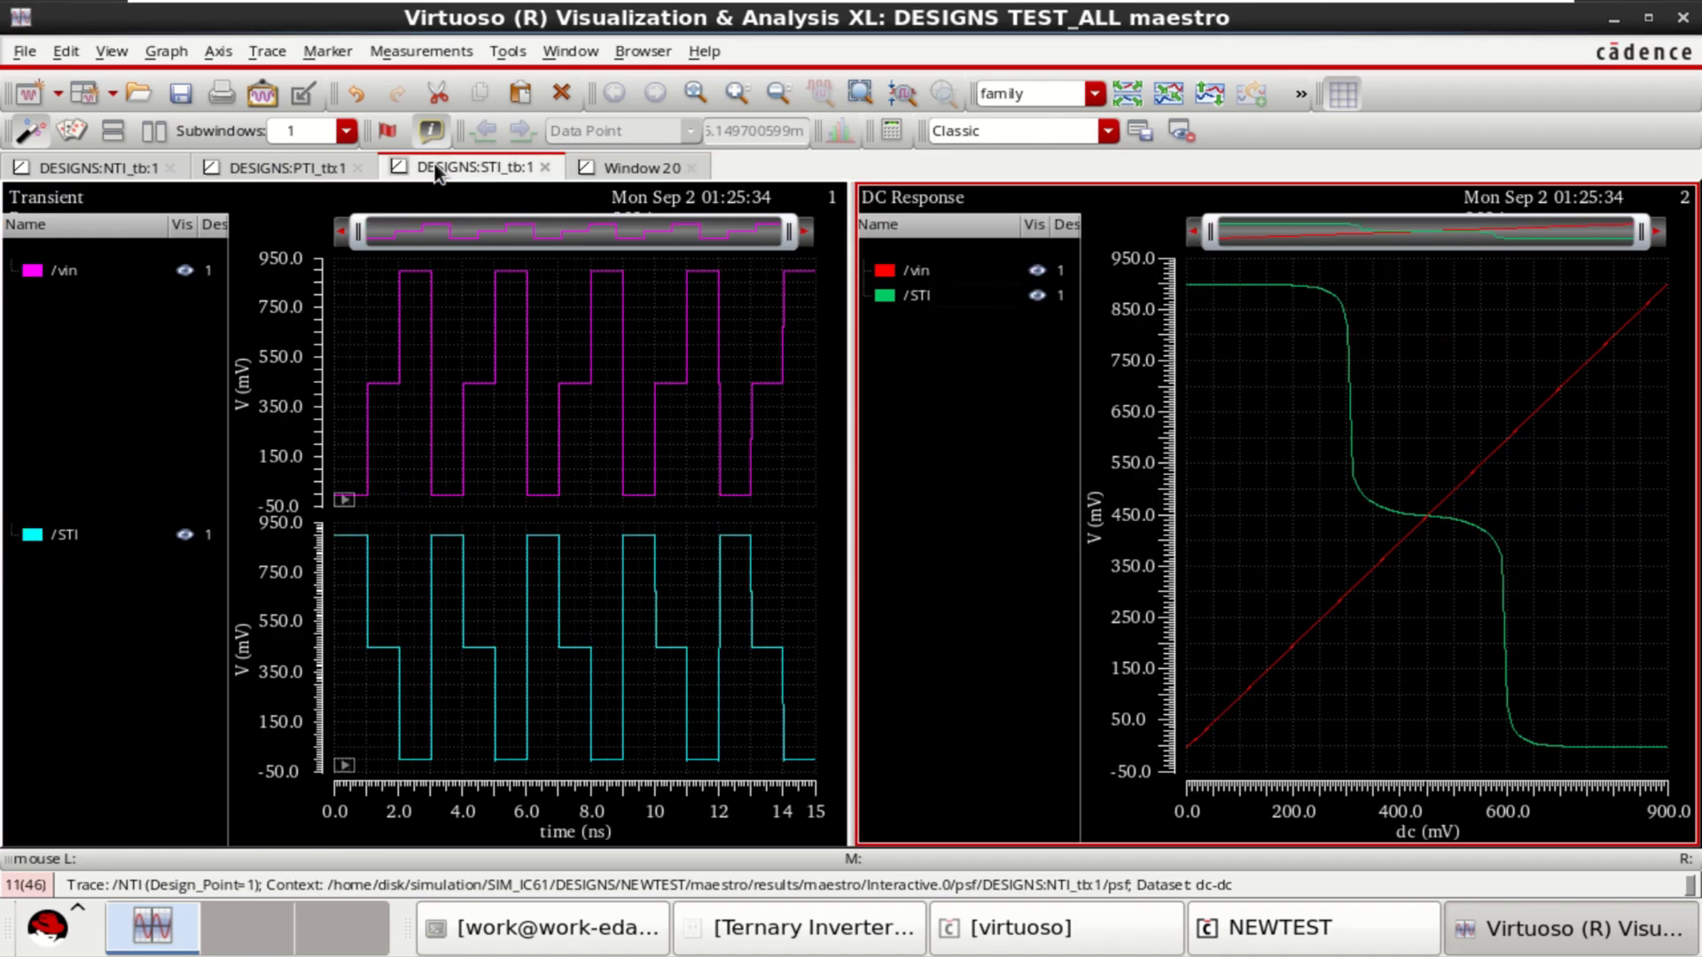
pyautogui.click(913, 278)
pyautogui.click(910, 294)
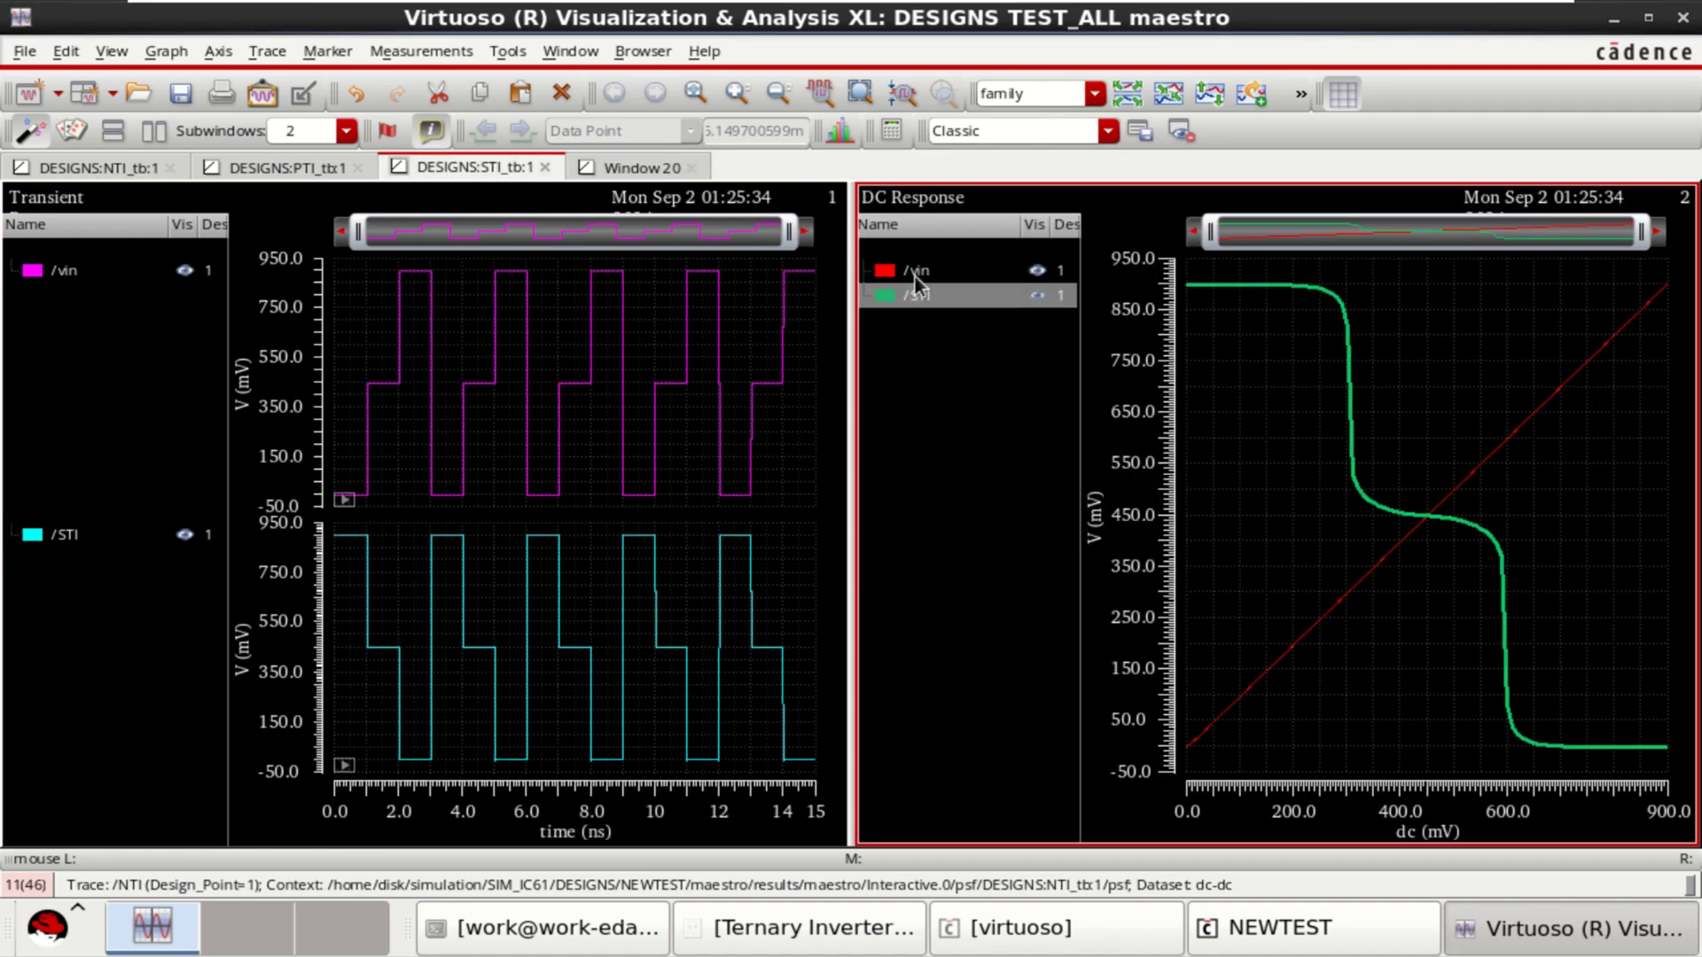
pyautogui.rightClick(915, 273)
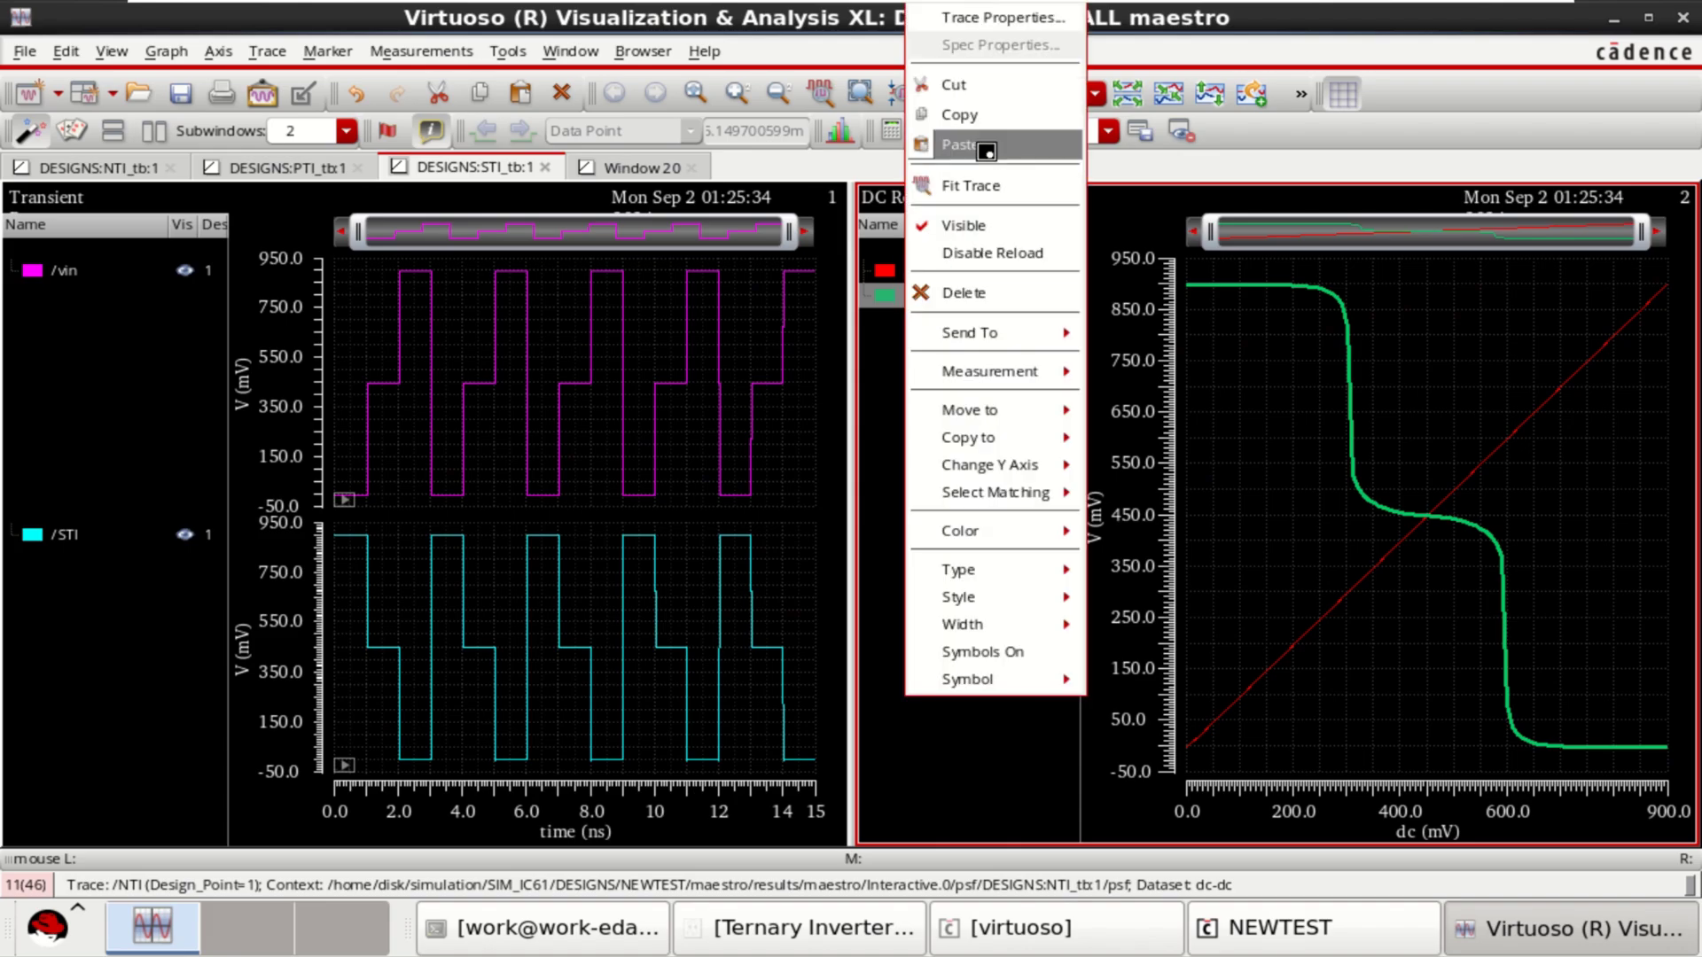
pyautogui.click(998, 118)
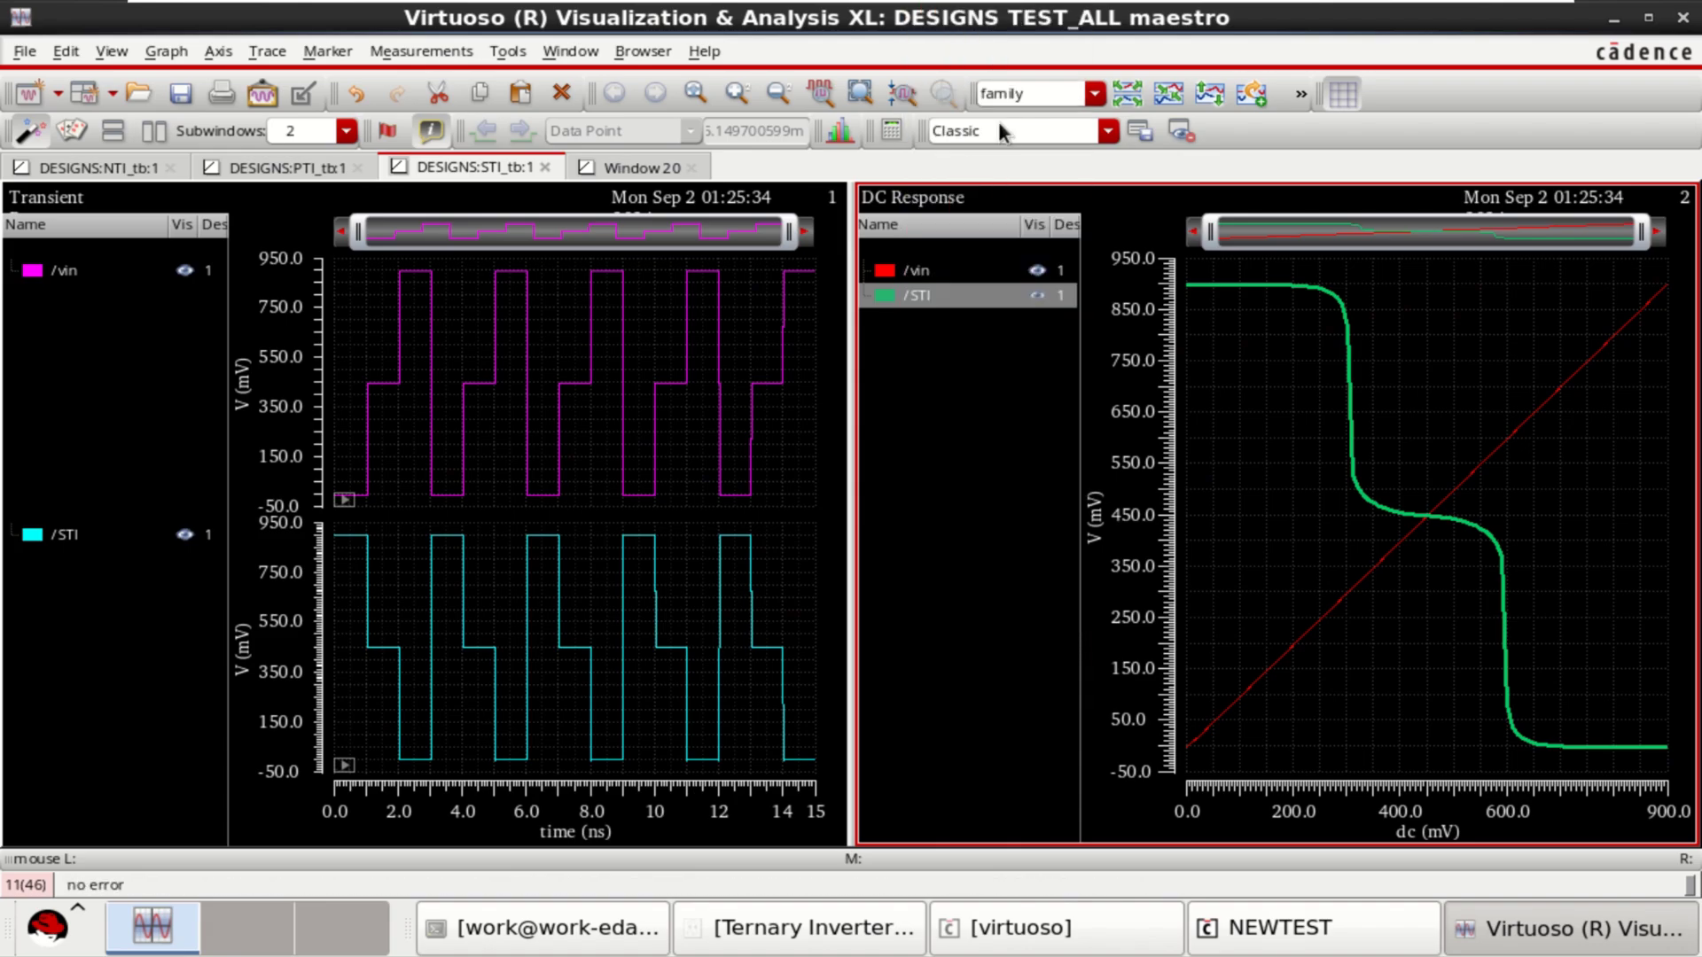
pyautogui.click(620, 170)
pyautogui.rightClick(138, 334)
# Paste /STI as a third strip, then move /PTI and /STI into the /NTI and /vin strip
pyautogui.moveTo(213, 253)
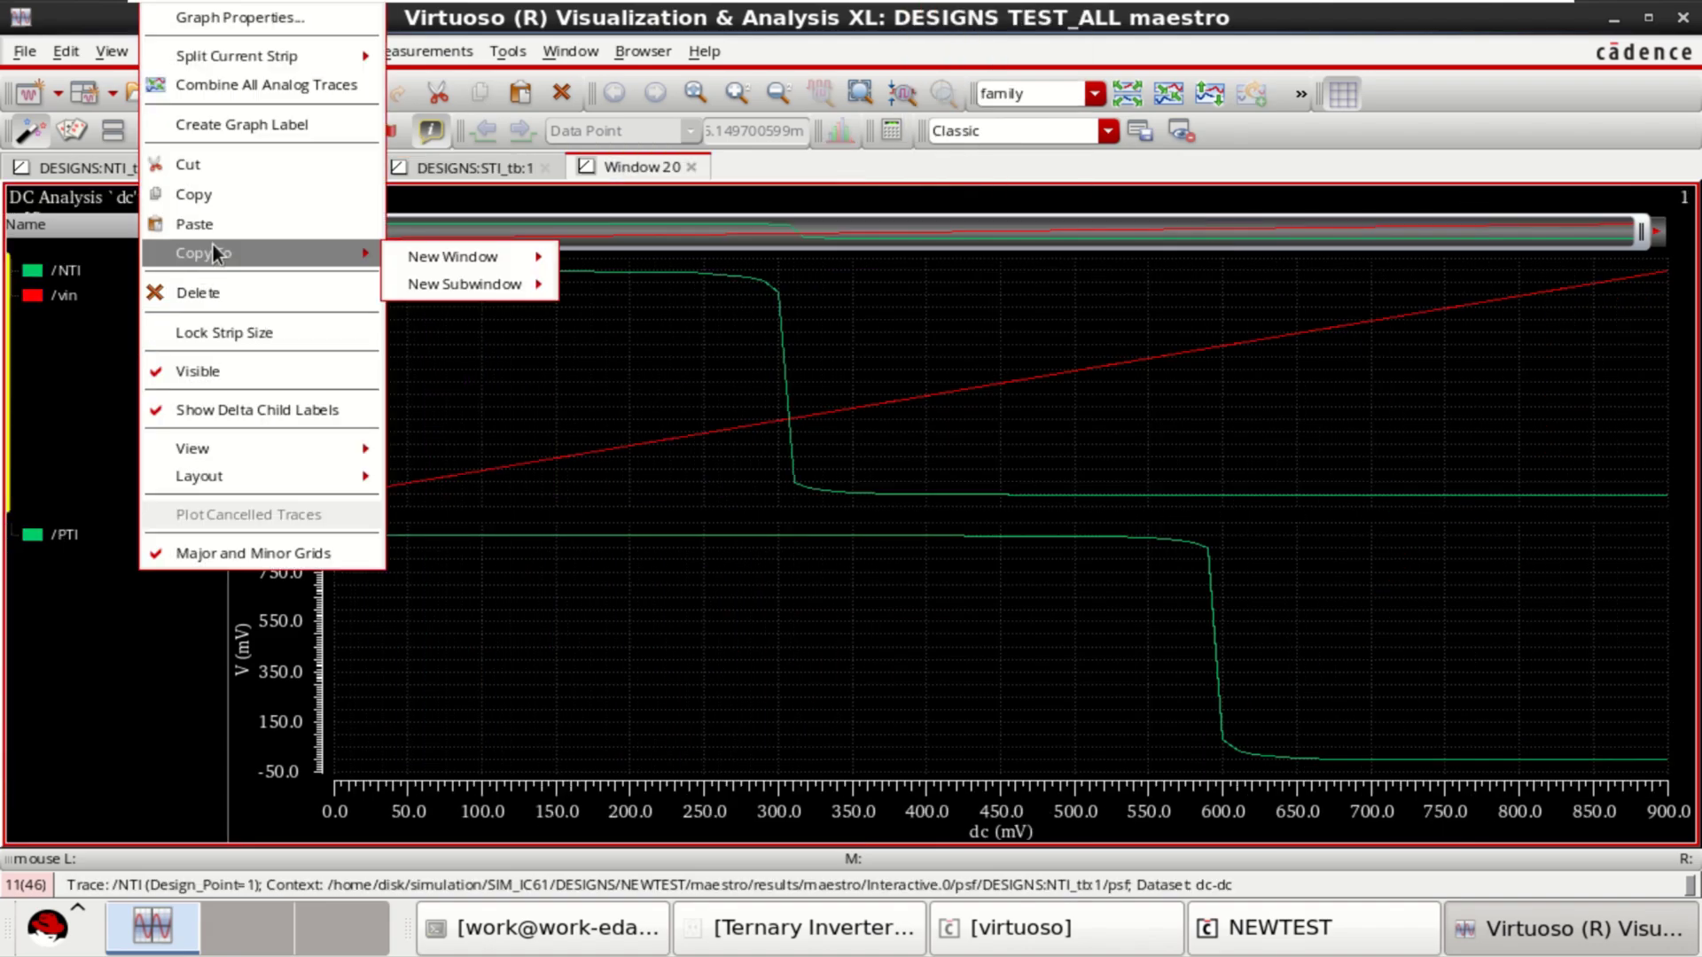
pyautogui.click(221, 223)
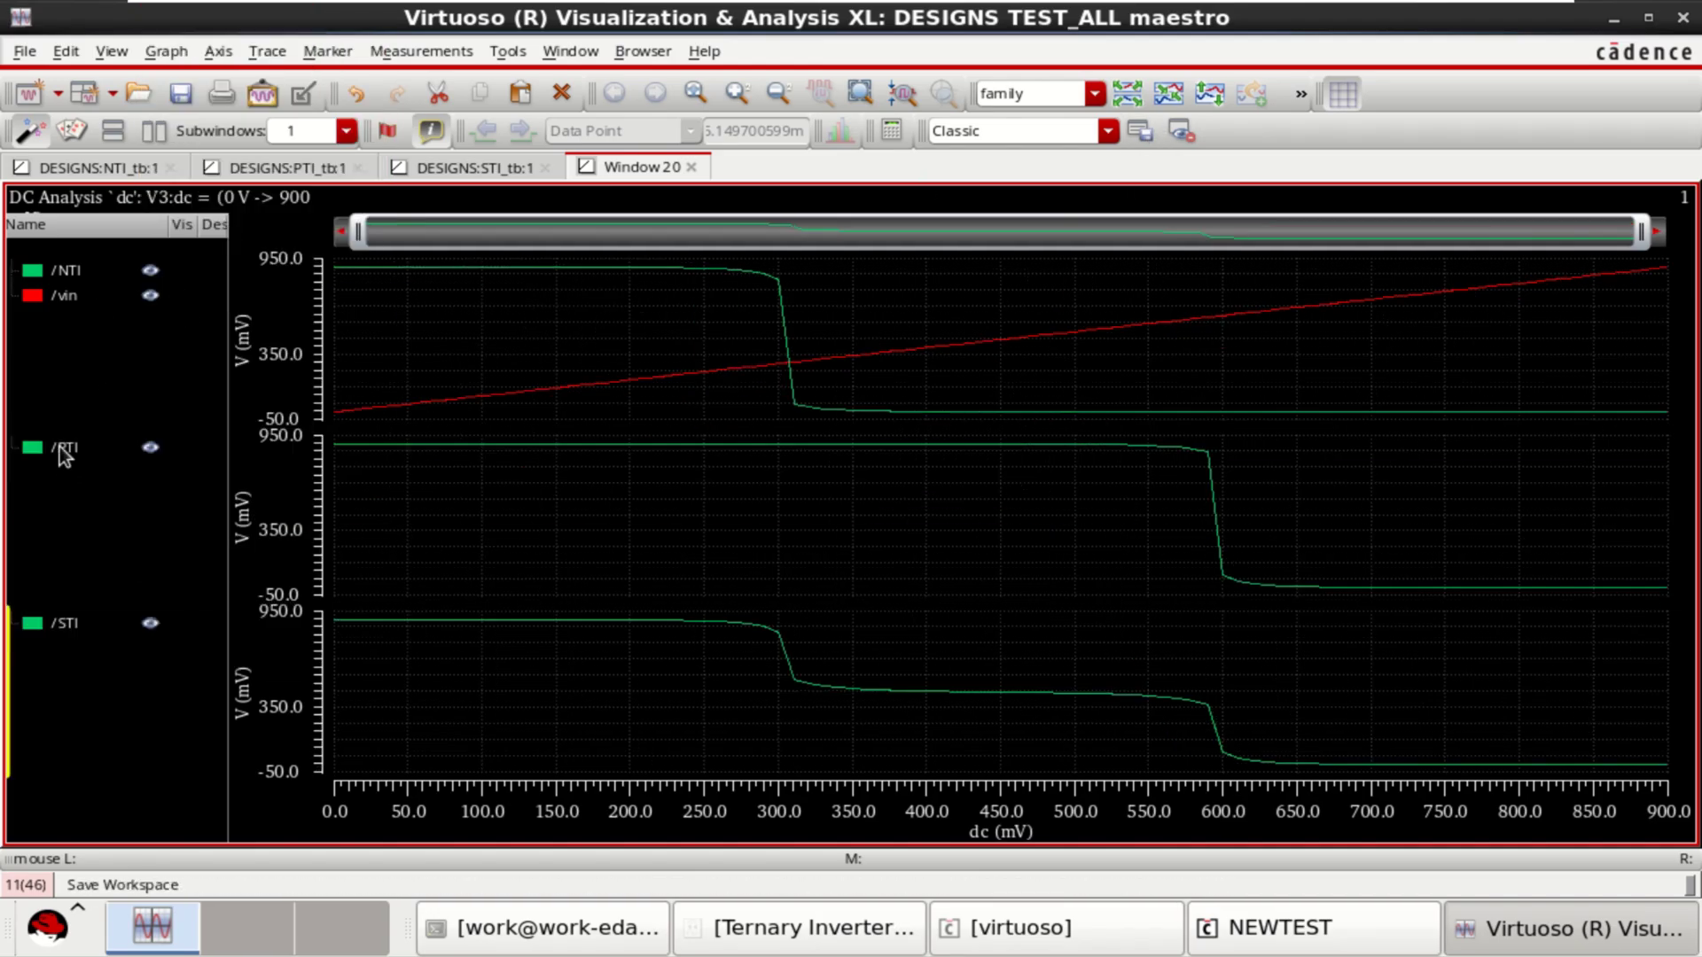
pyautogui.moveTo(60, 447)
pyautogui.mouseDown()
pyautogui.moveTo(78, 300)
pyautogui.moveTo(77, 319)
pyautogui.mouseUp()
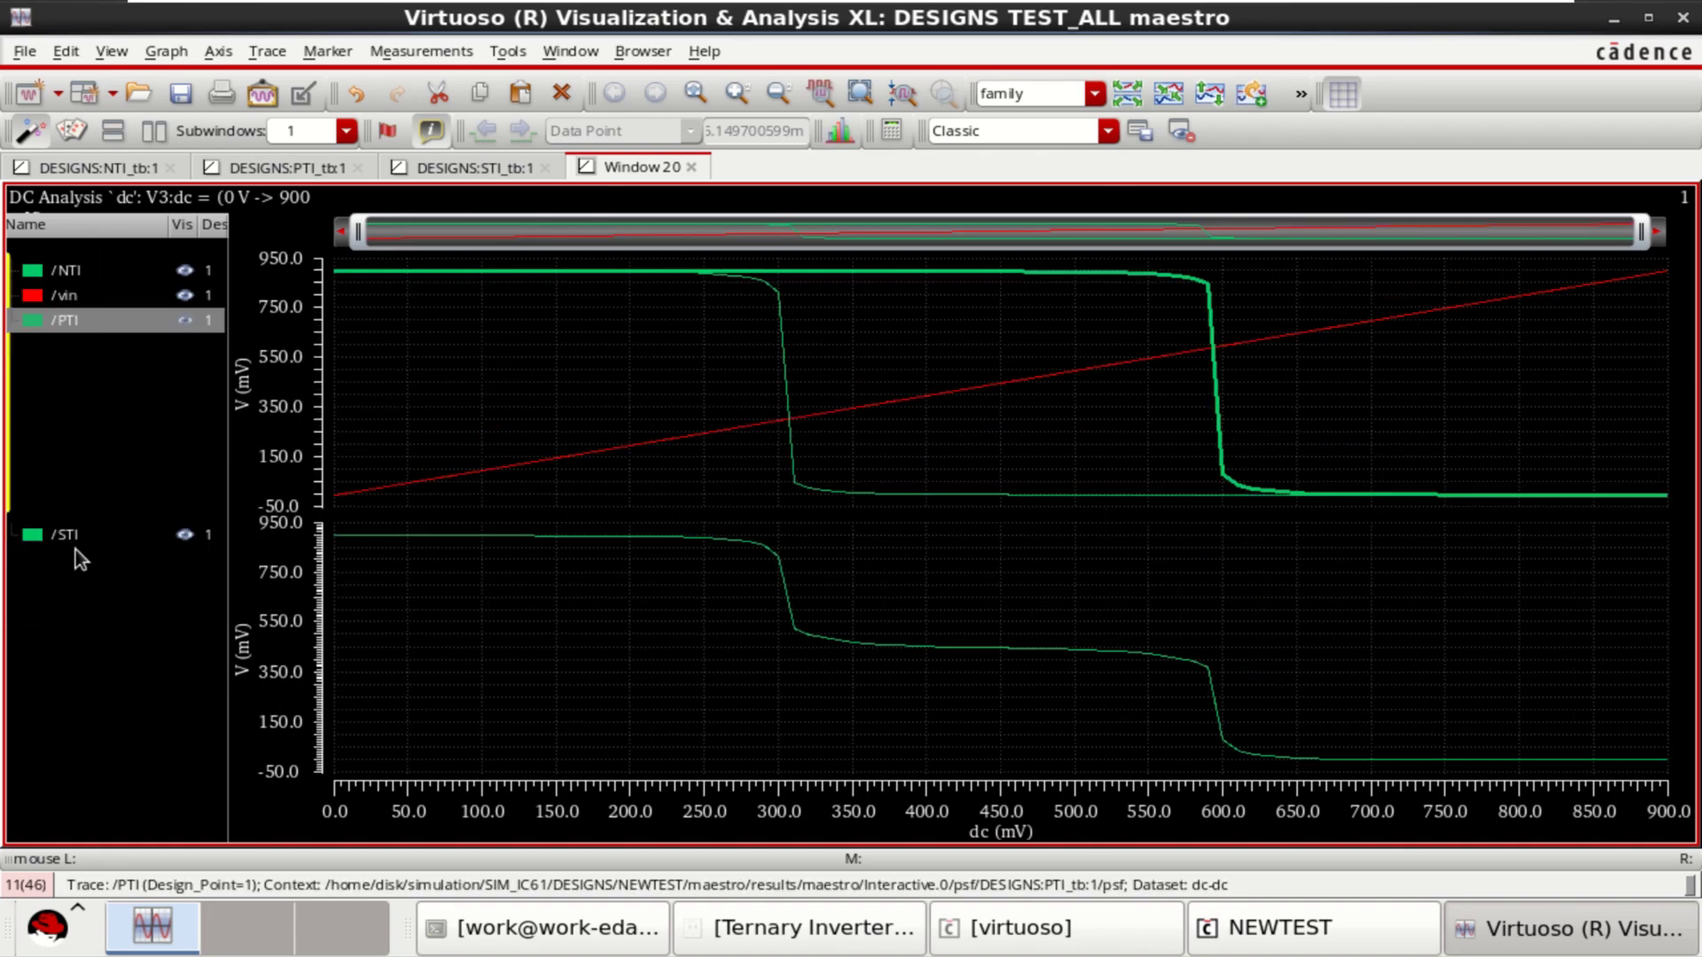
pyautogui.moveTo(75, 549)
pyautogui.mouseDown()
pyautogui.moveTo(69, 330)
pyautogui.moveTo(93, 312)
pyautogui.mouseUp()
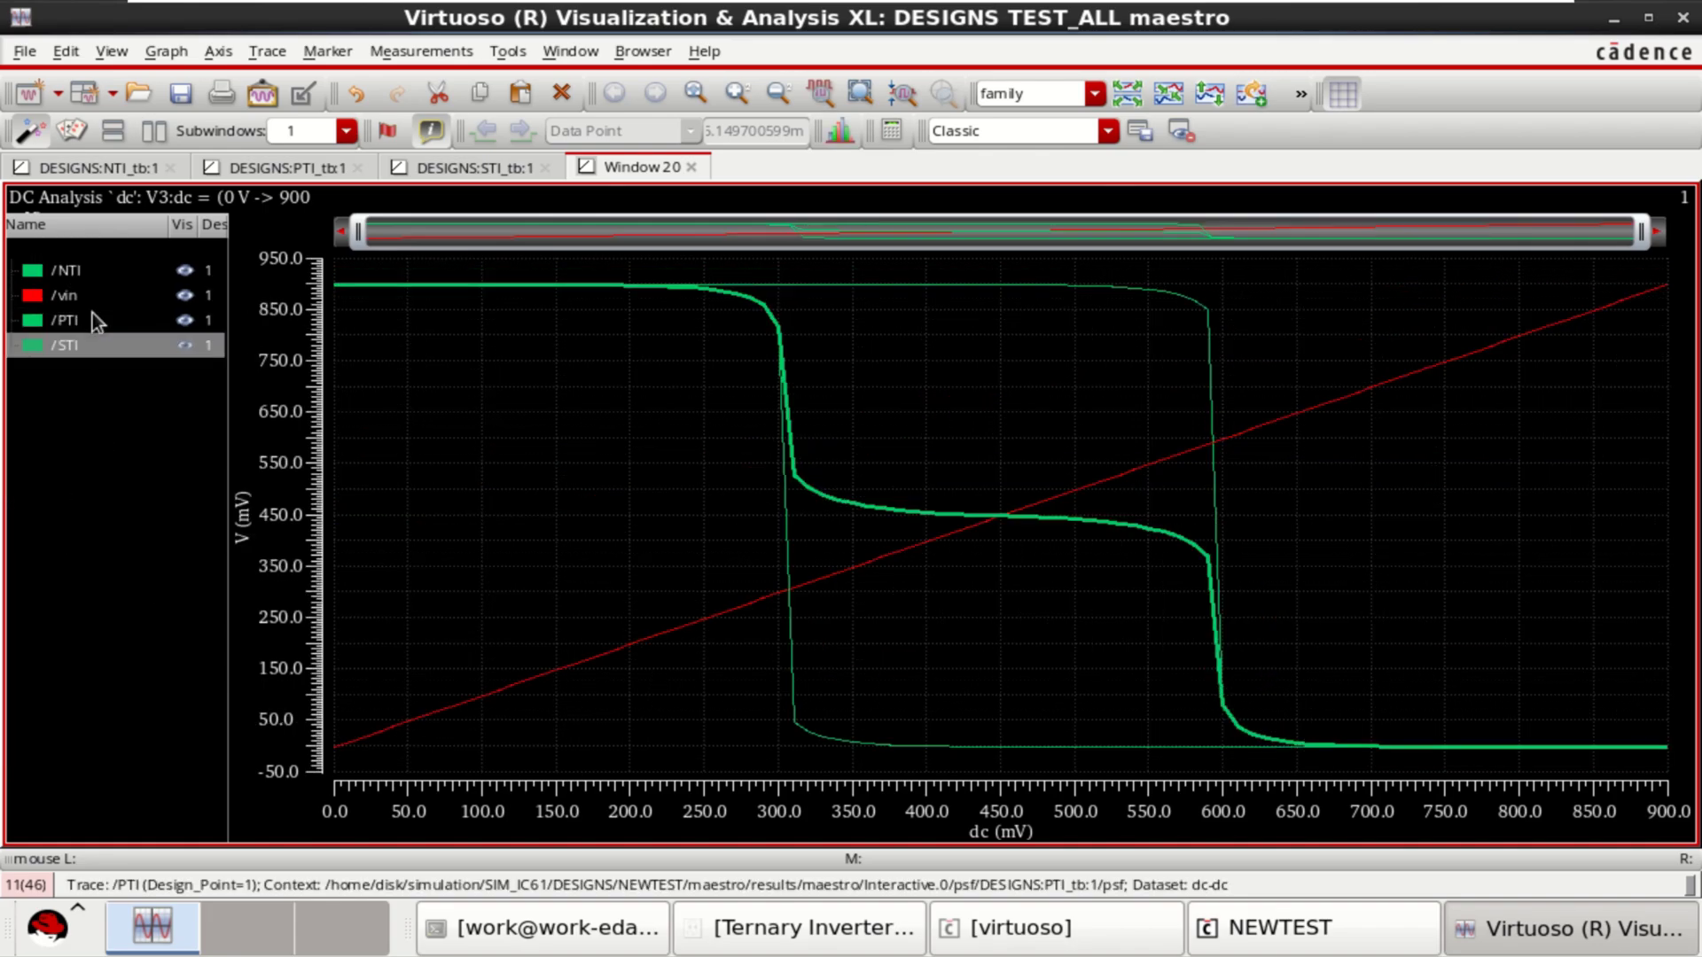
pyautogui.click(55, 271)
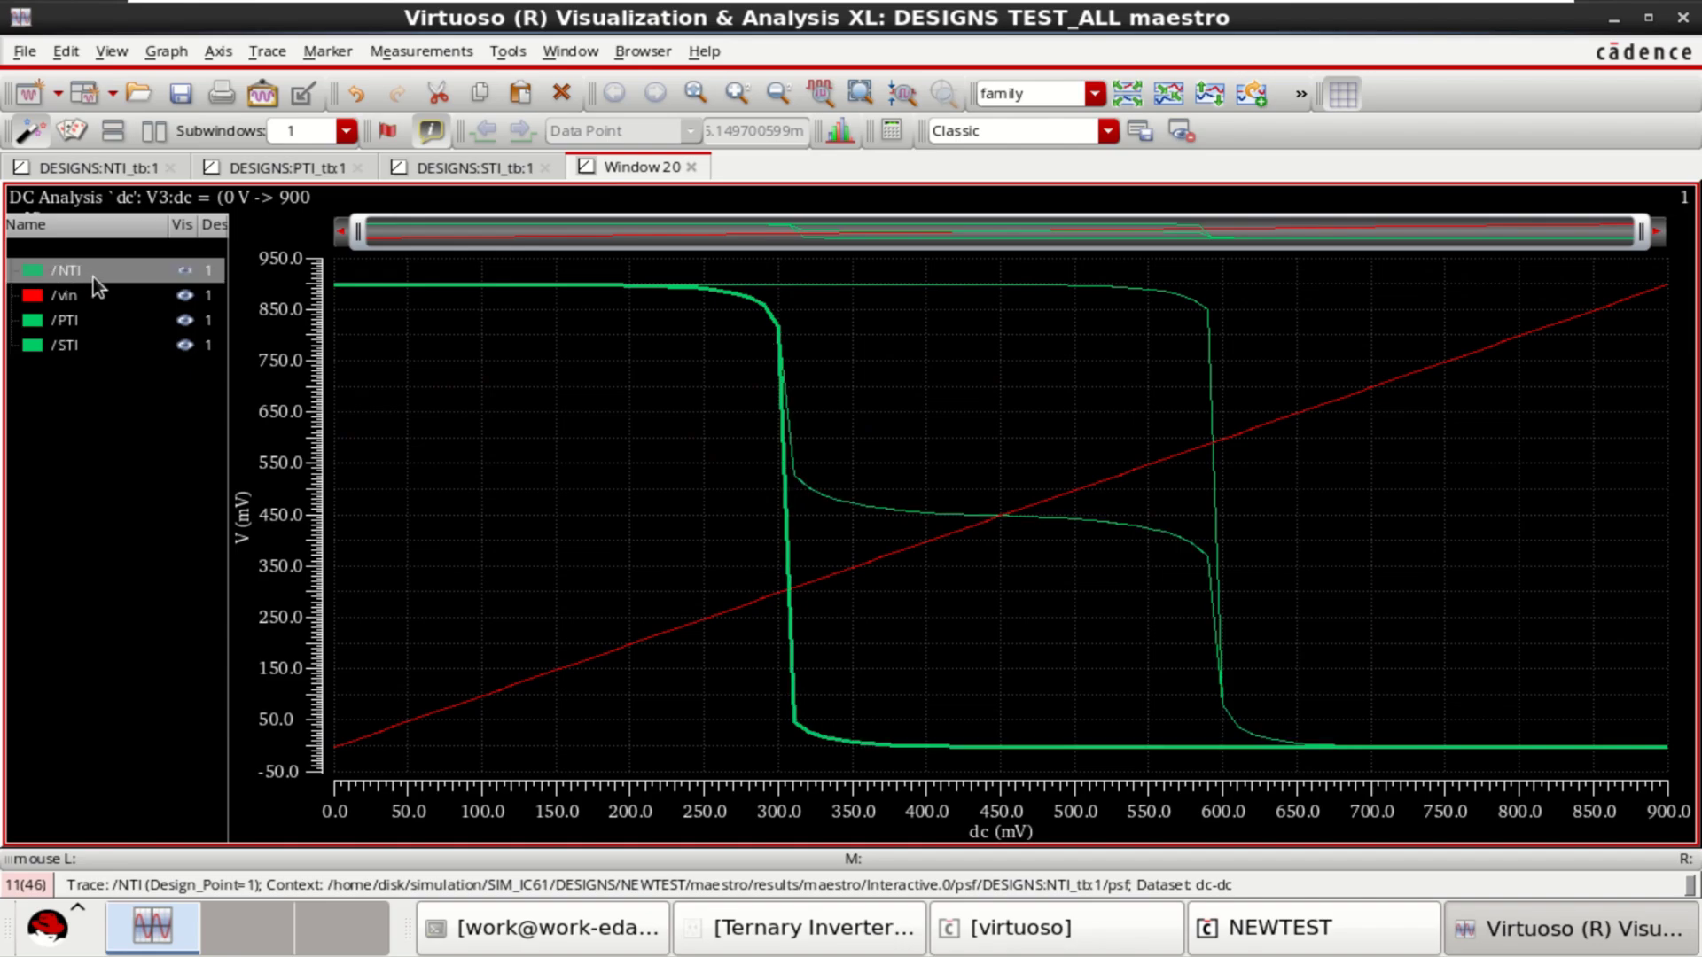
# Give the /NTI curve a medium line width and red colour
pyautogui.rightClick(93, 278)
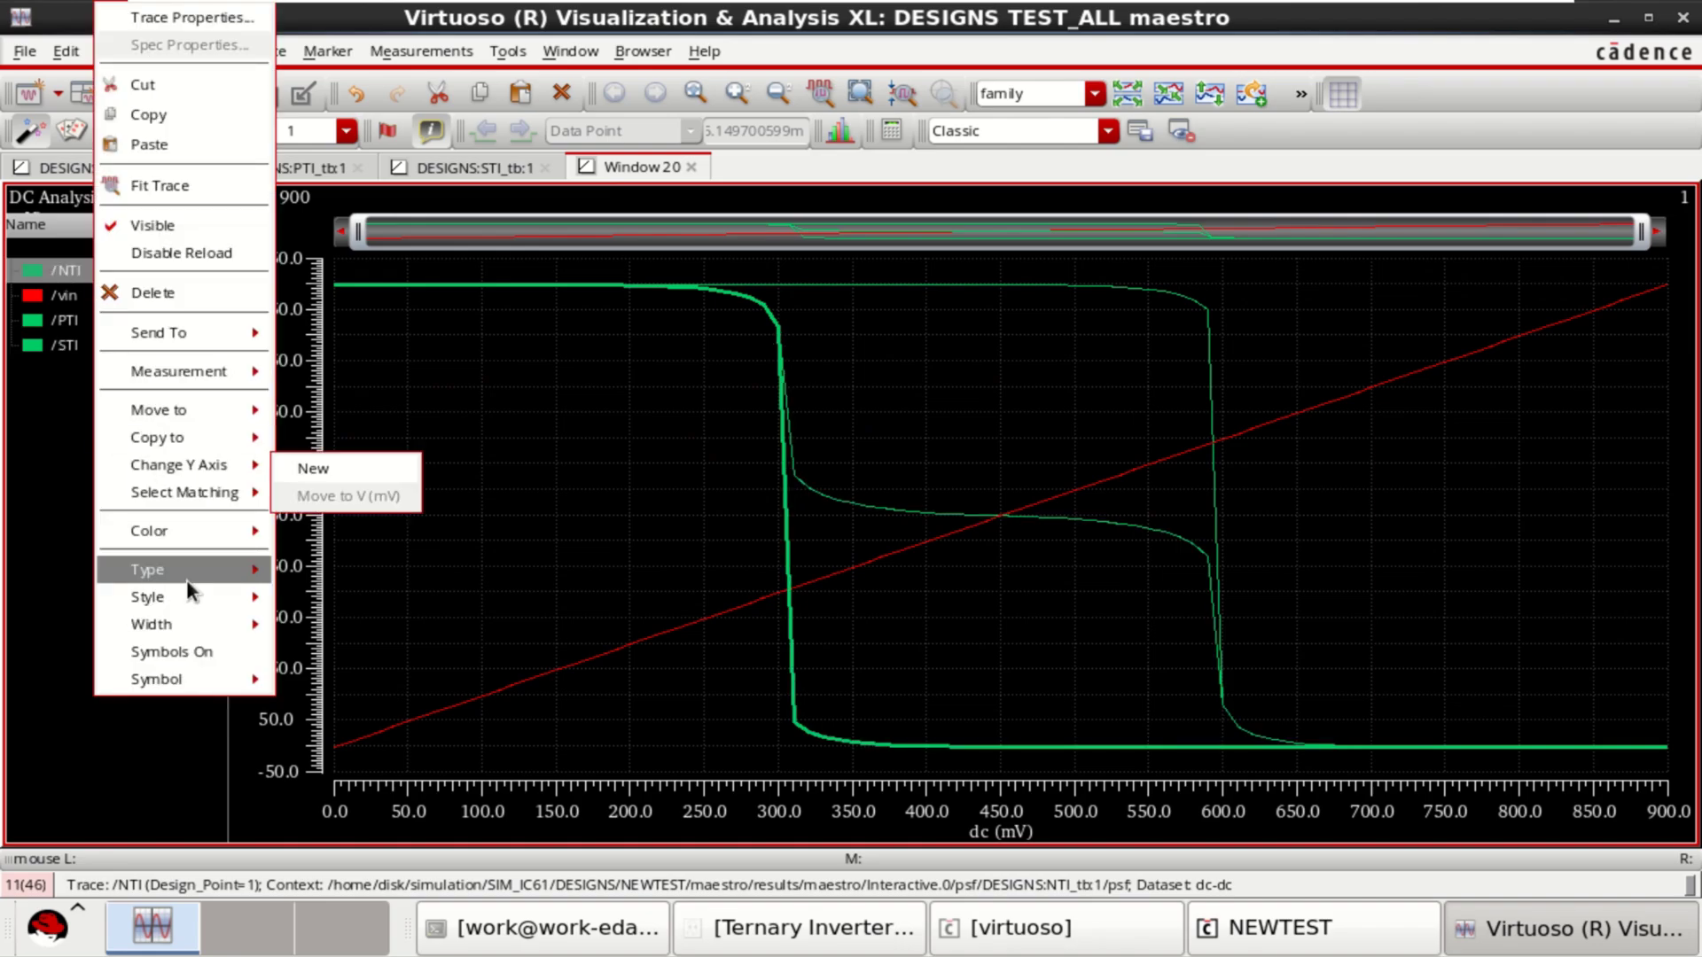
pyautogui.moveTo(188, 624)
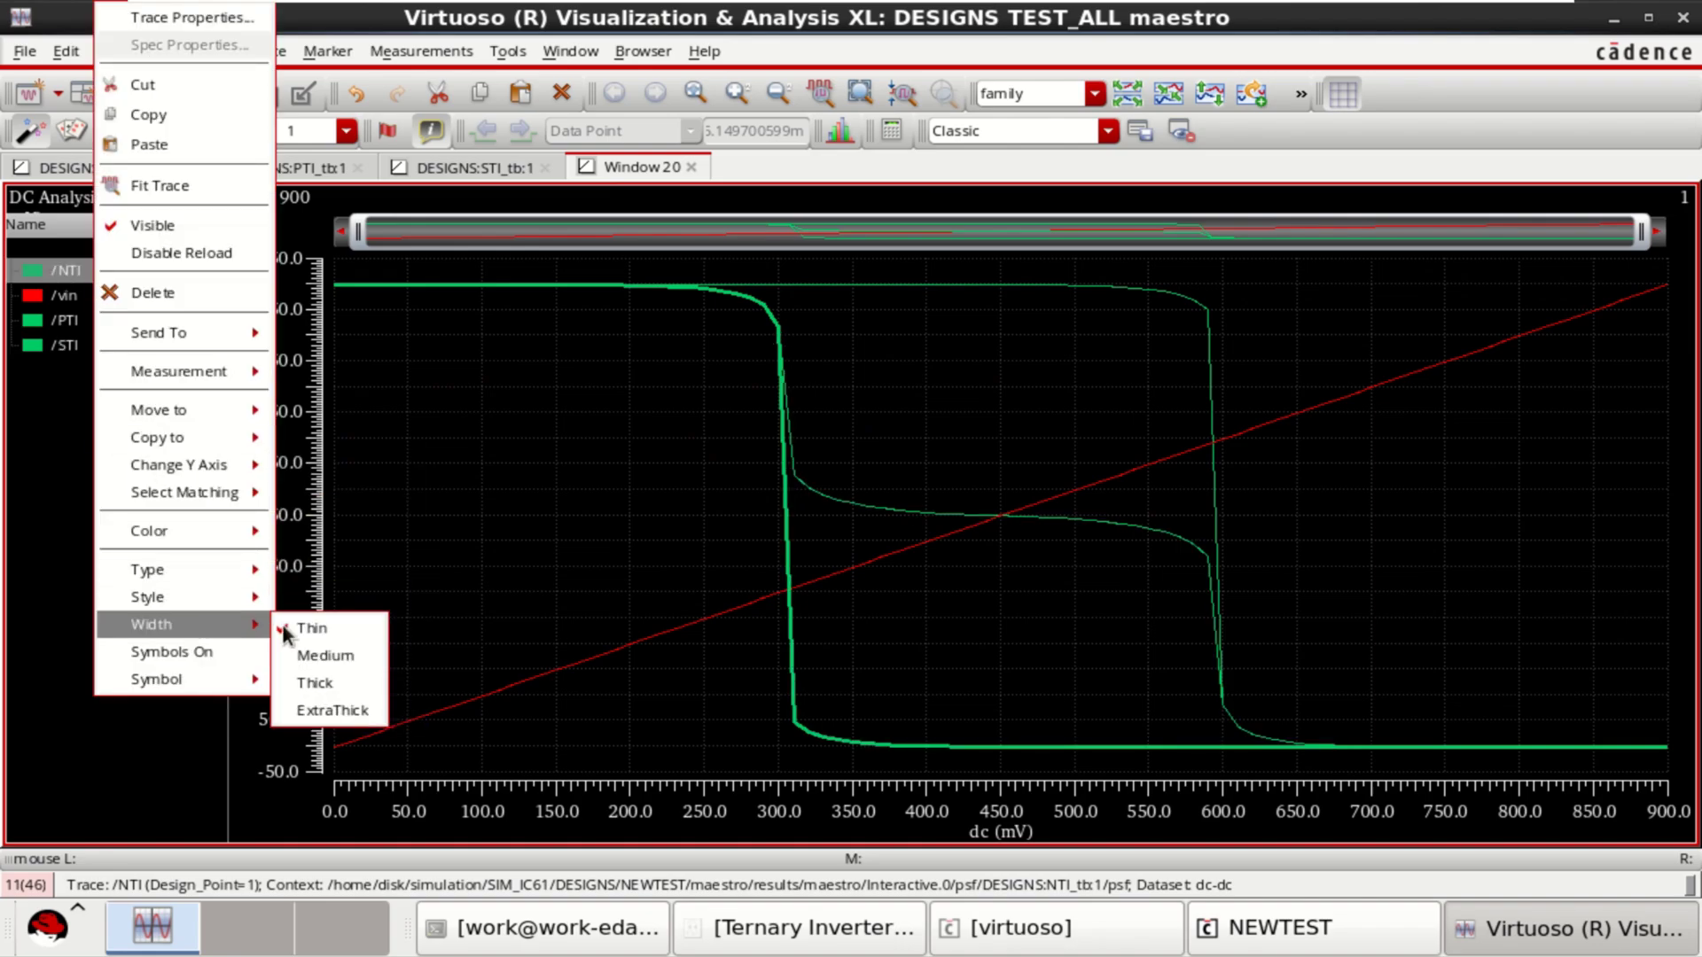
pyautogui.click(322, 656)
pyautogui.rightClick(116, 277)
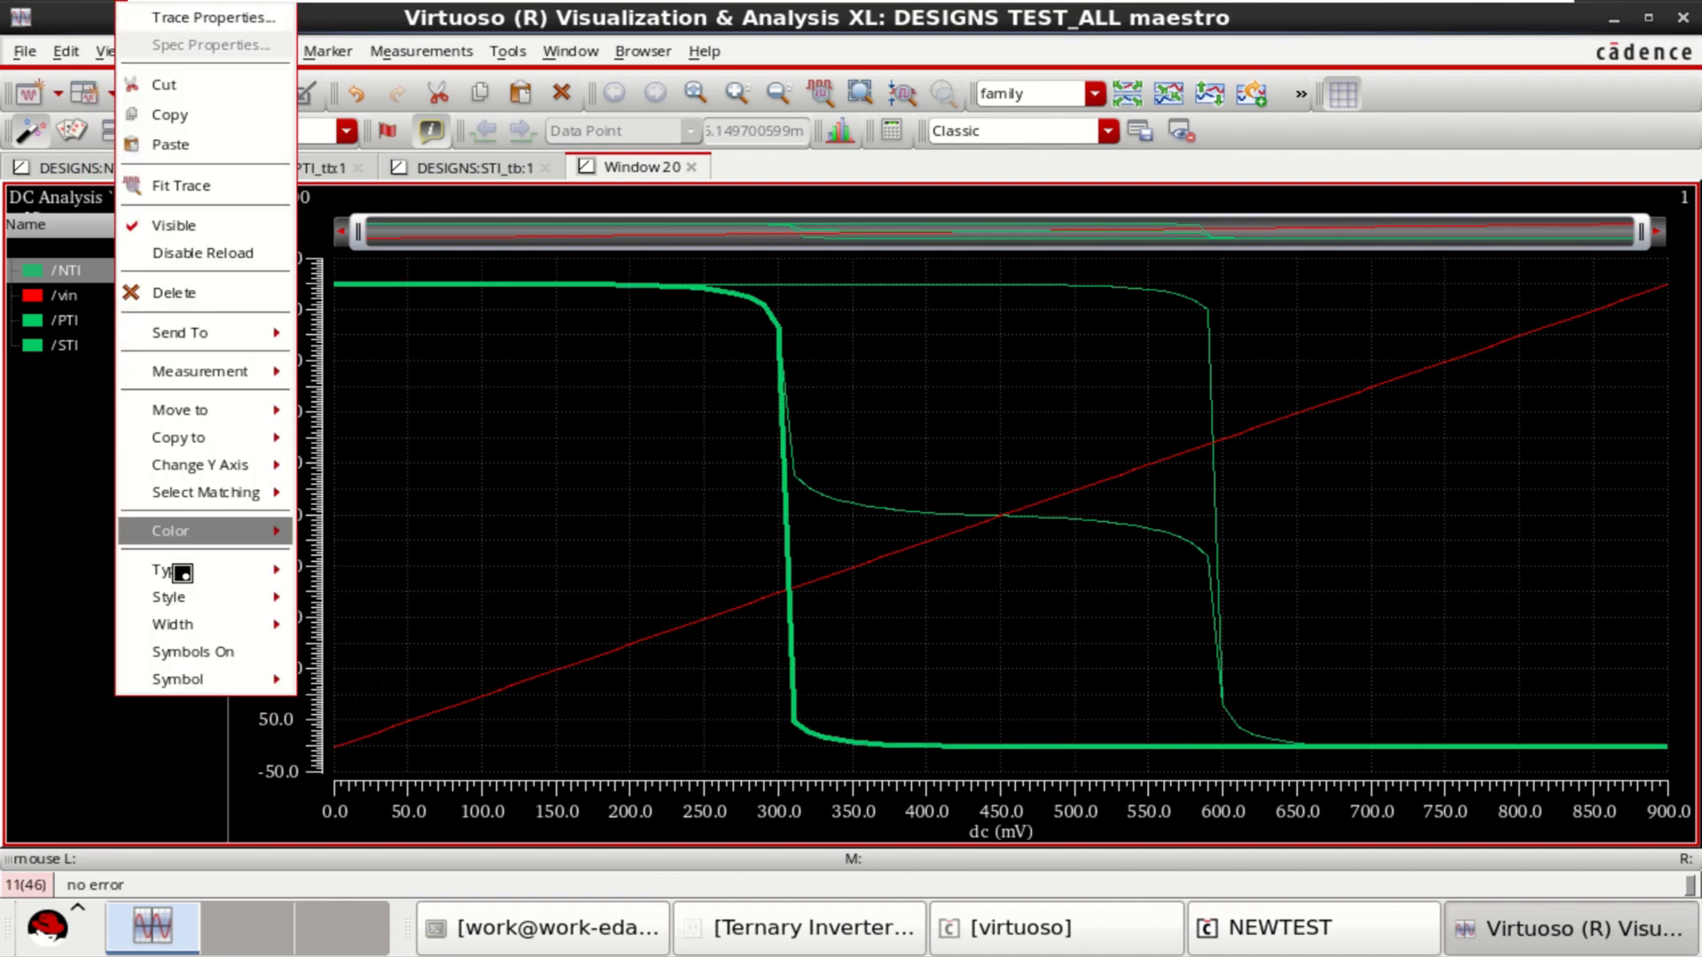
pyautogui.moveTo(205, 581)
pyautogui.moveTo(218, 530)
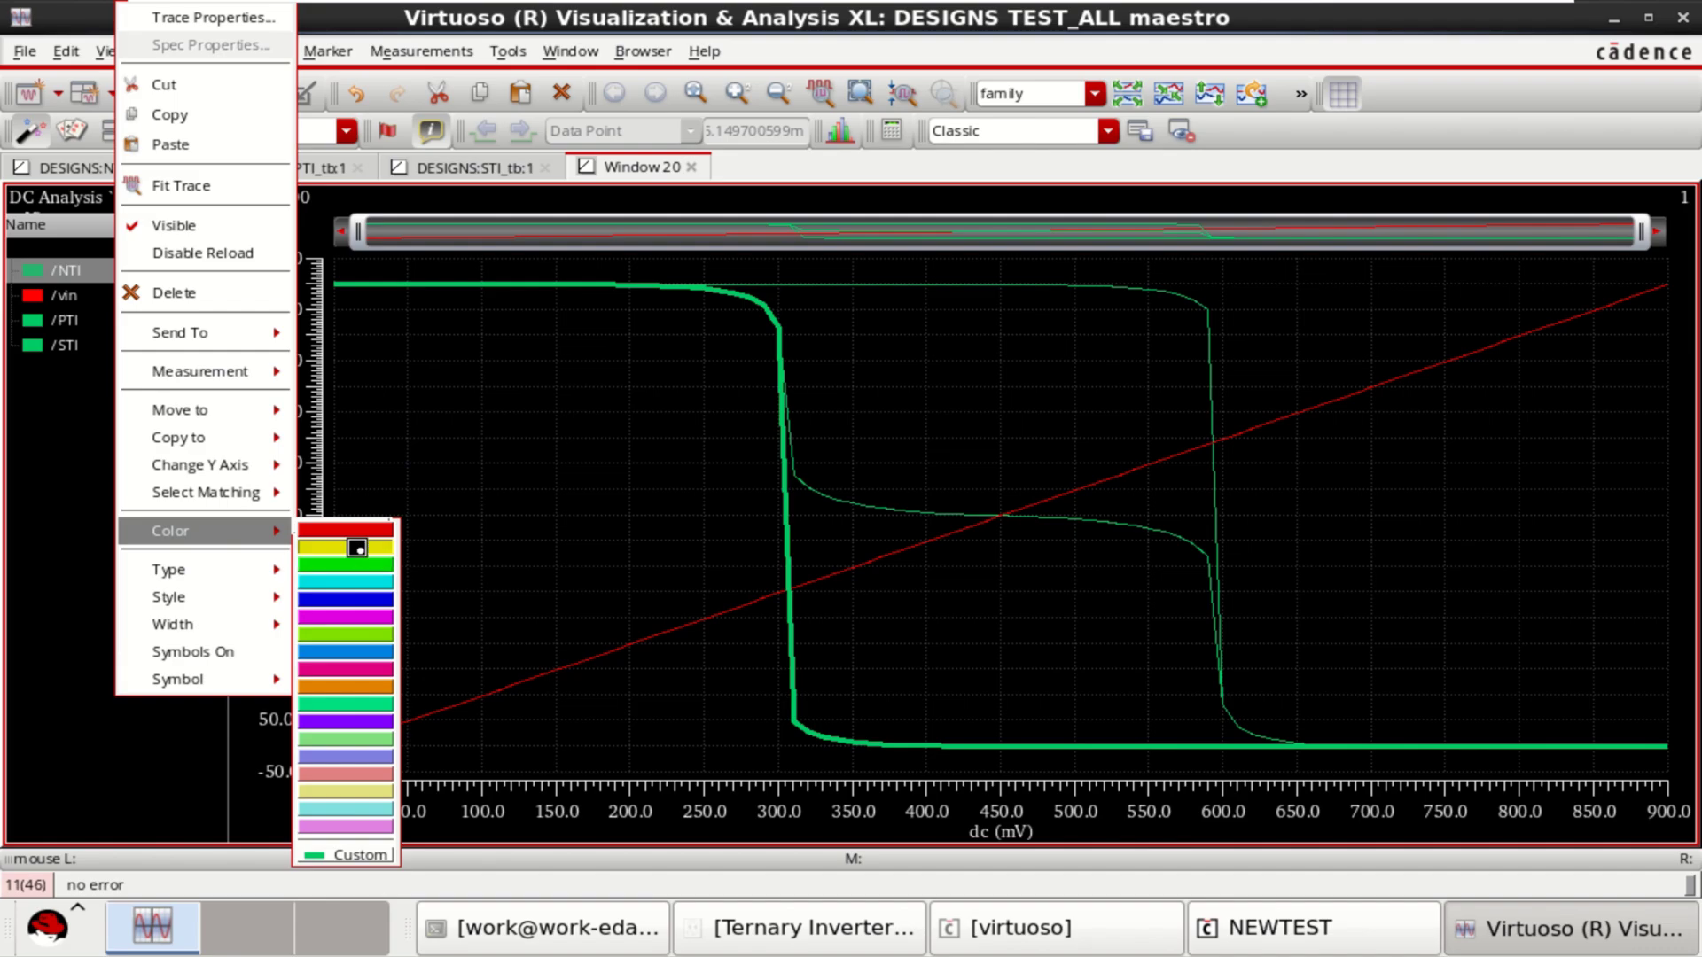
pyautogui.click(345, 530)
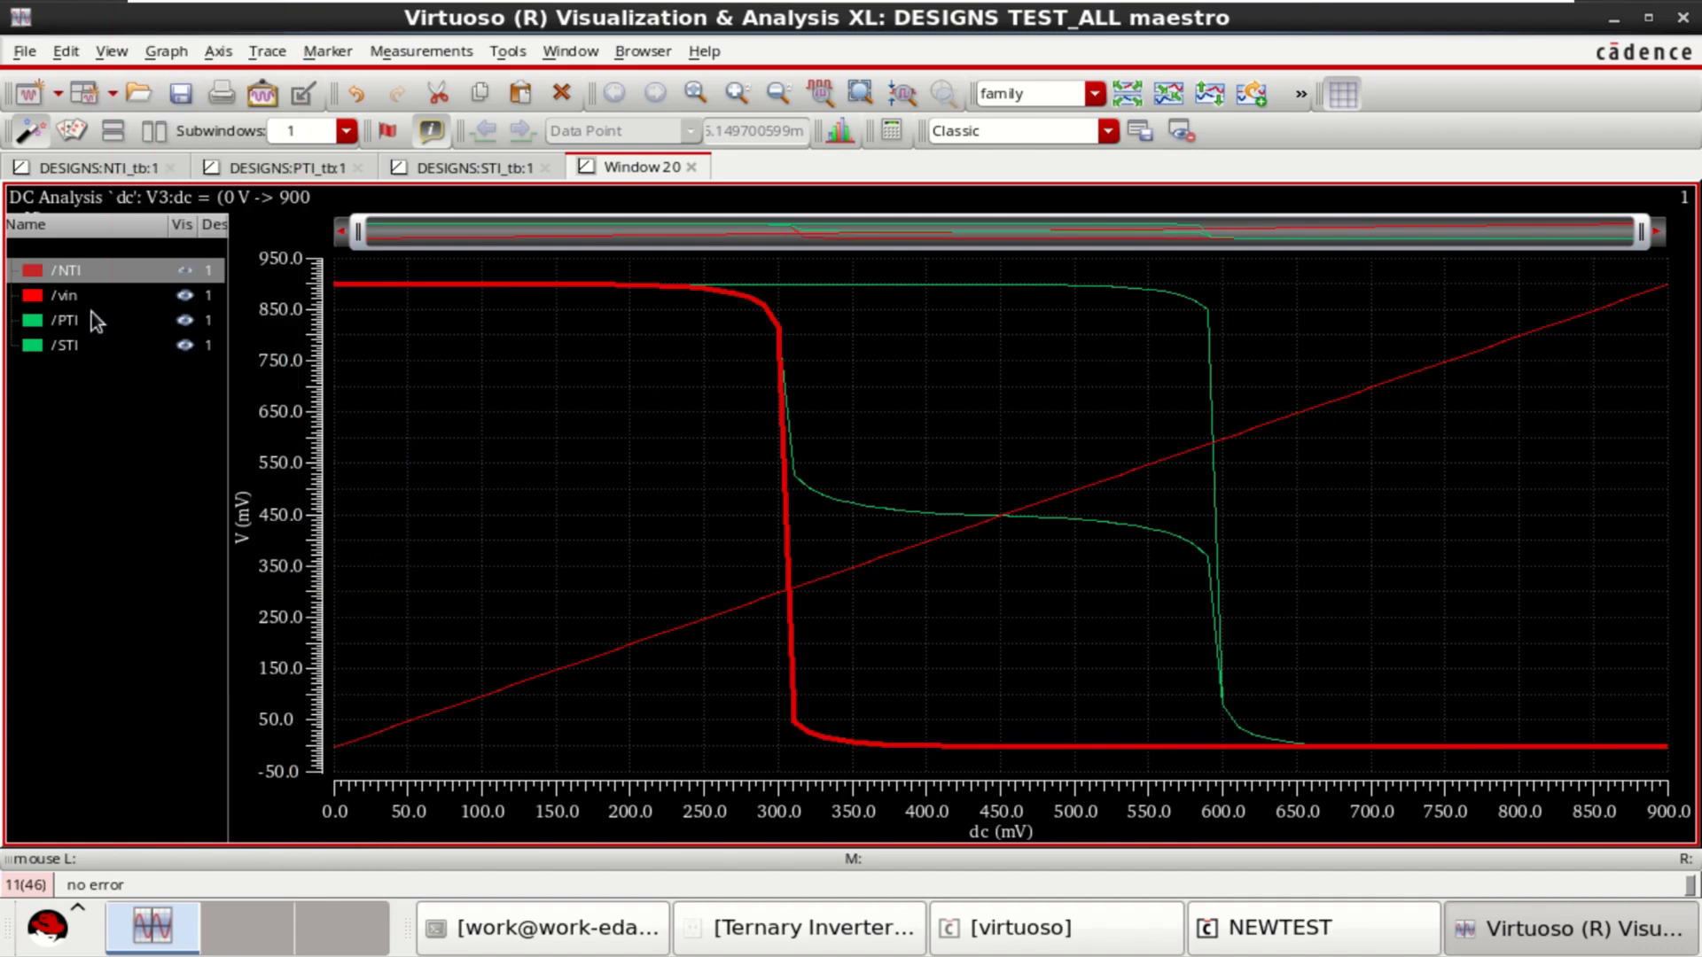
# Make the /PTI curve blue with a thick line width
pyautogui.click(73, 327)
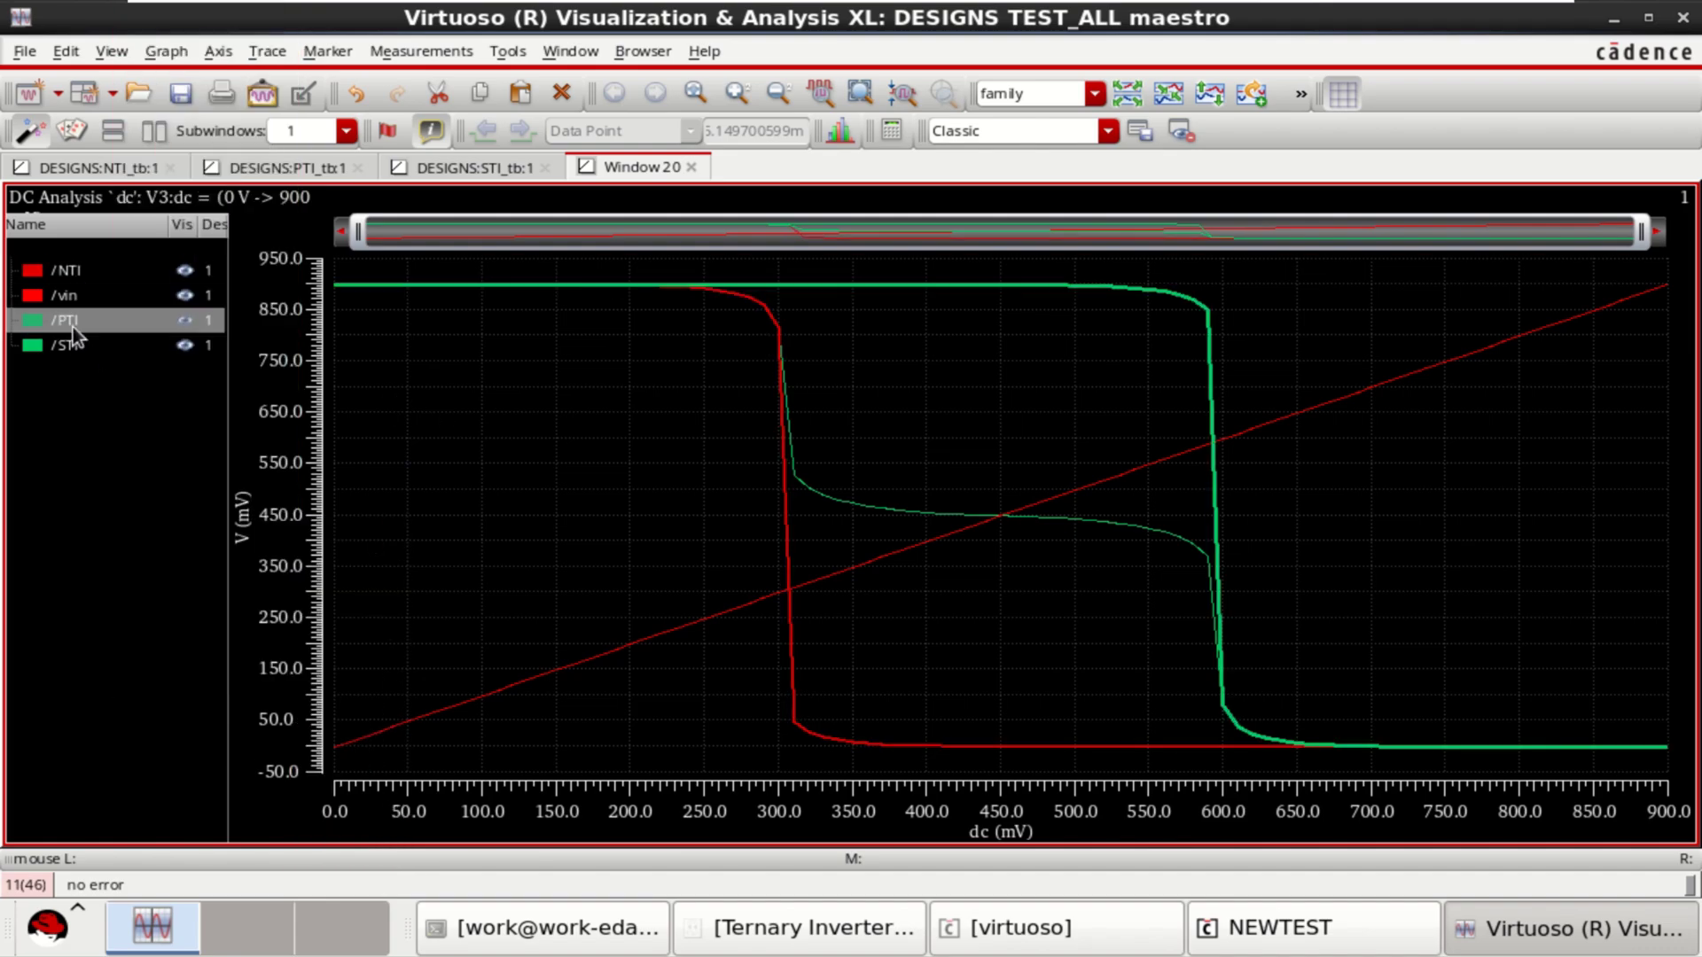
pyautogui.rightClick(73, 327)
pyautogui.moveTo(190, 530)
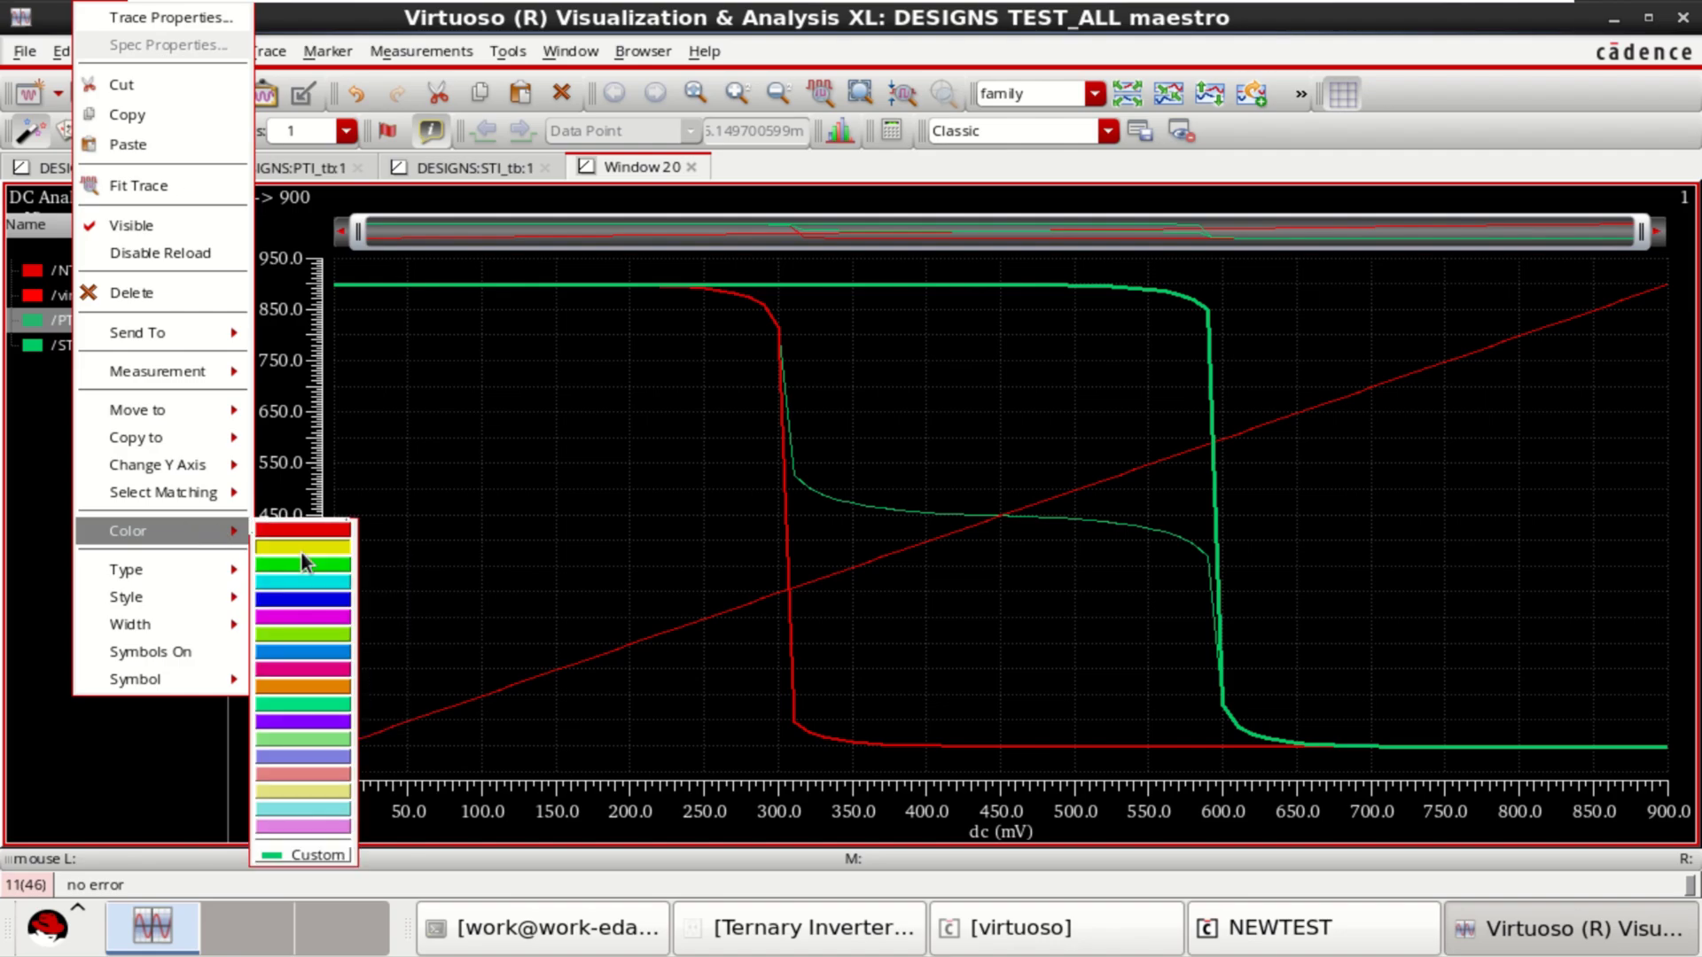
pyautogui.click(317, 599)
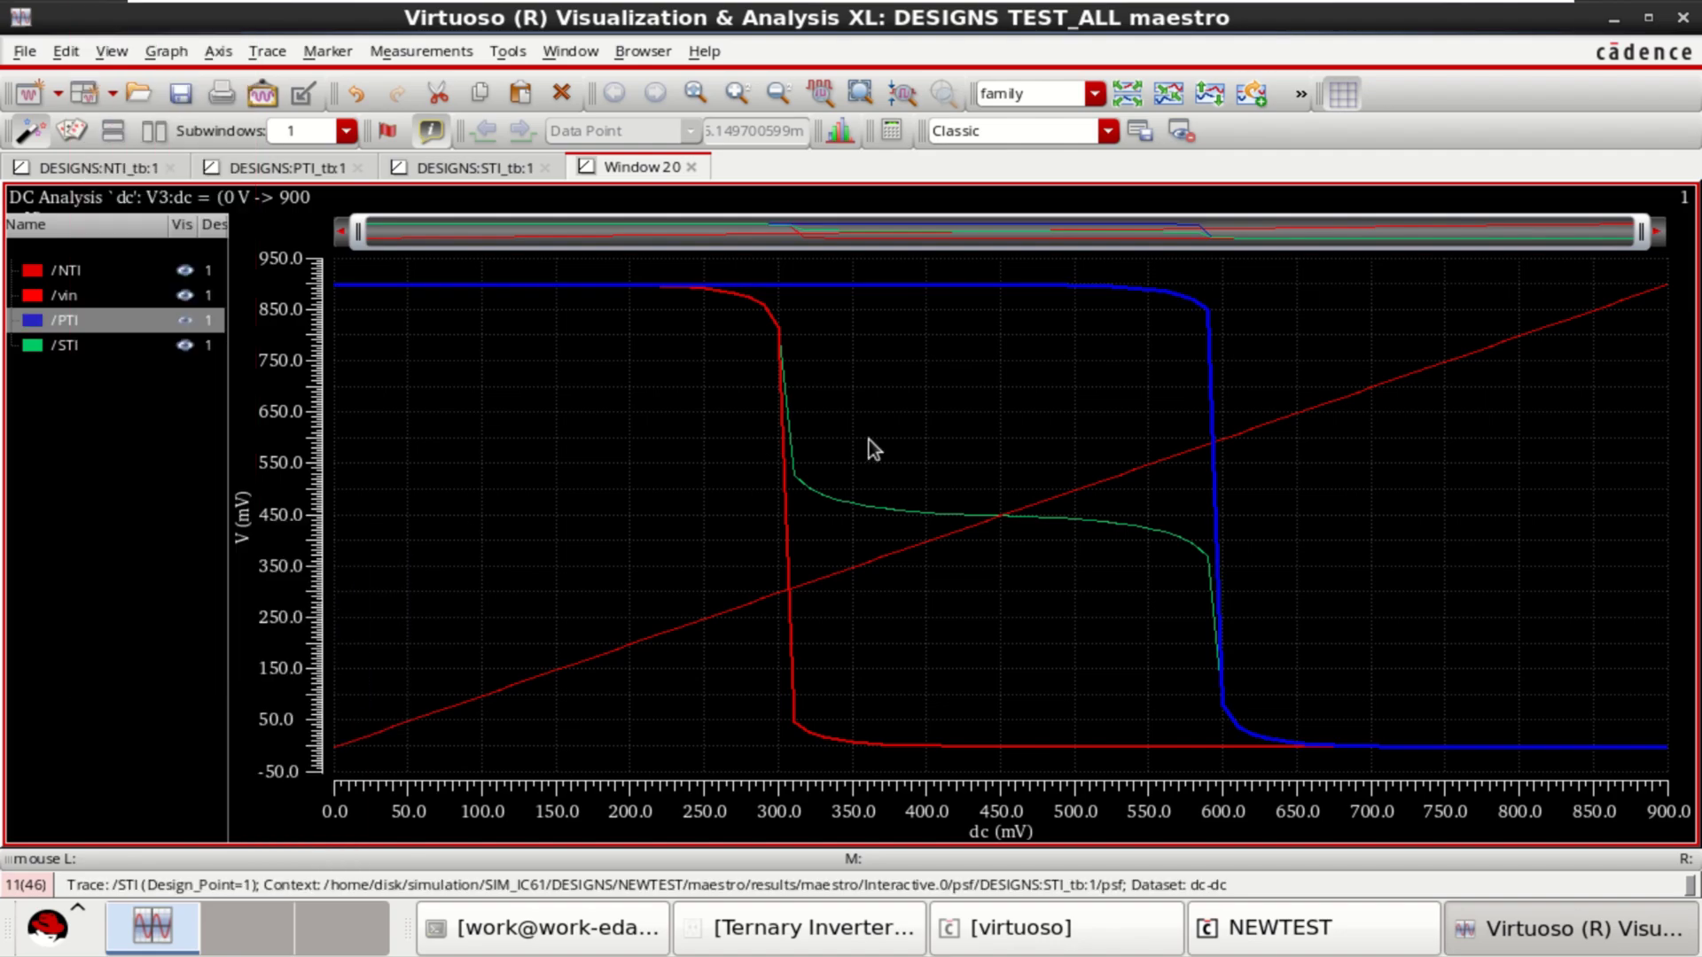
pyautogui.rightClick(82, 326)
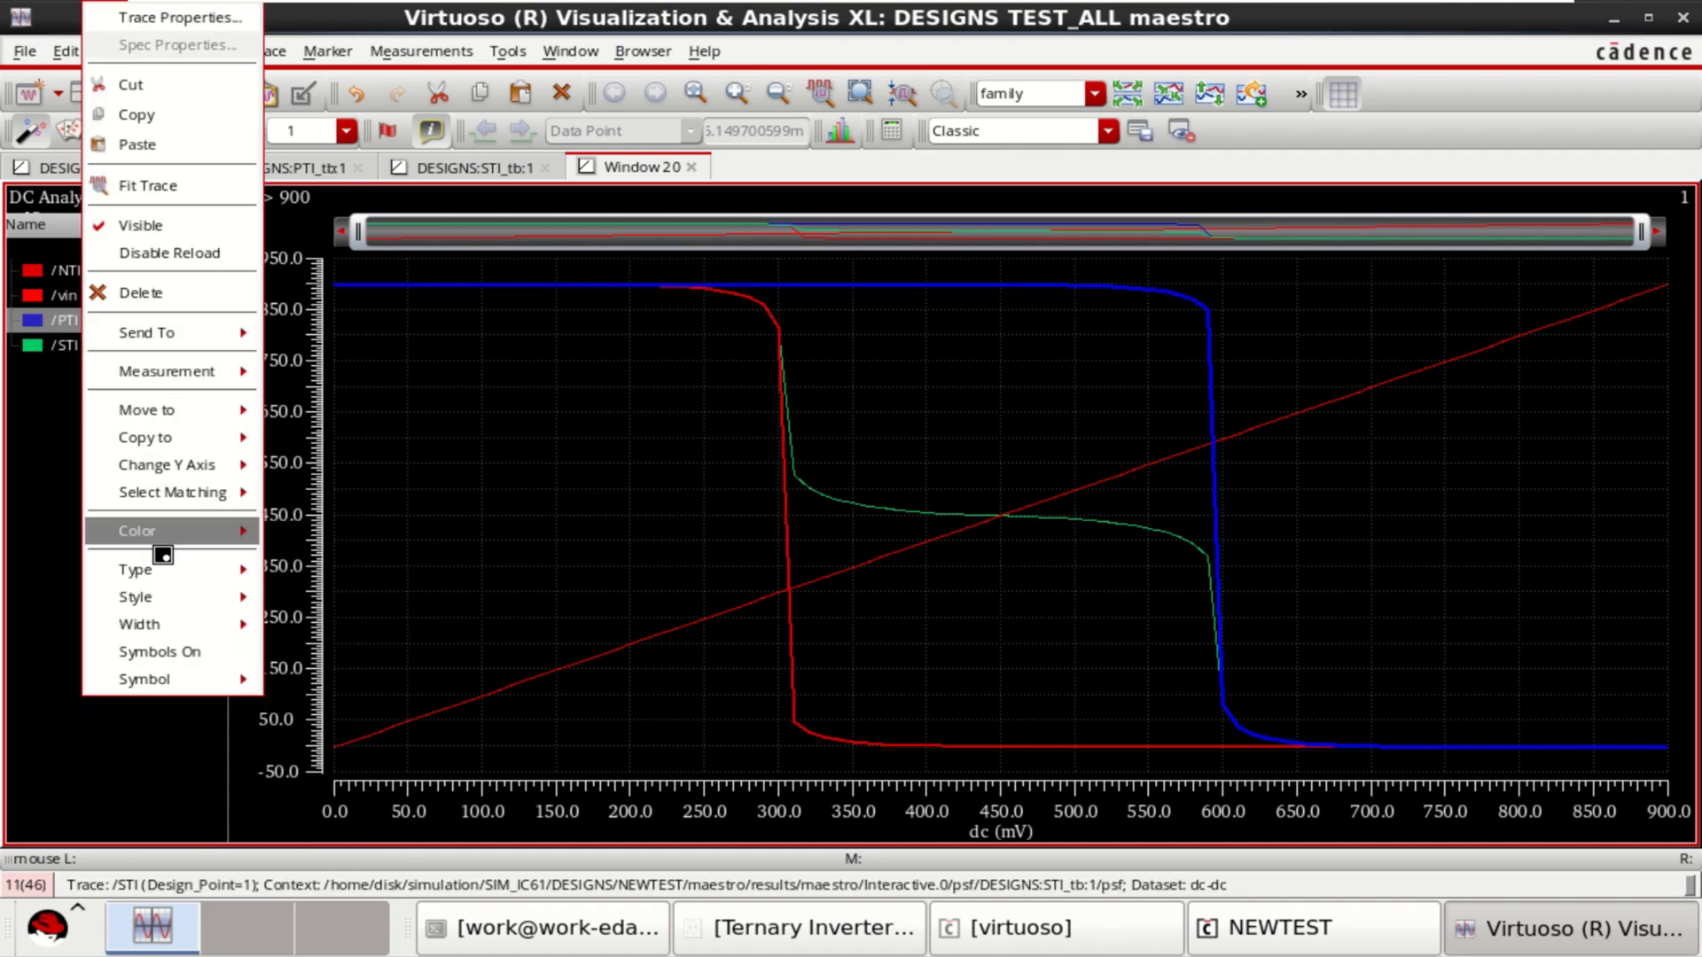
pyautogui.moveTo(193, 622)
pyautogui.click(315, 676)
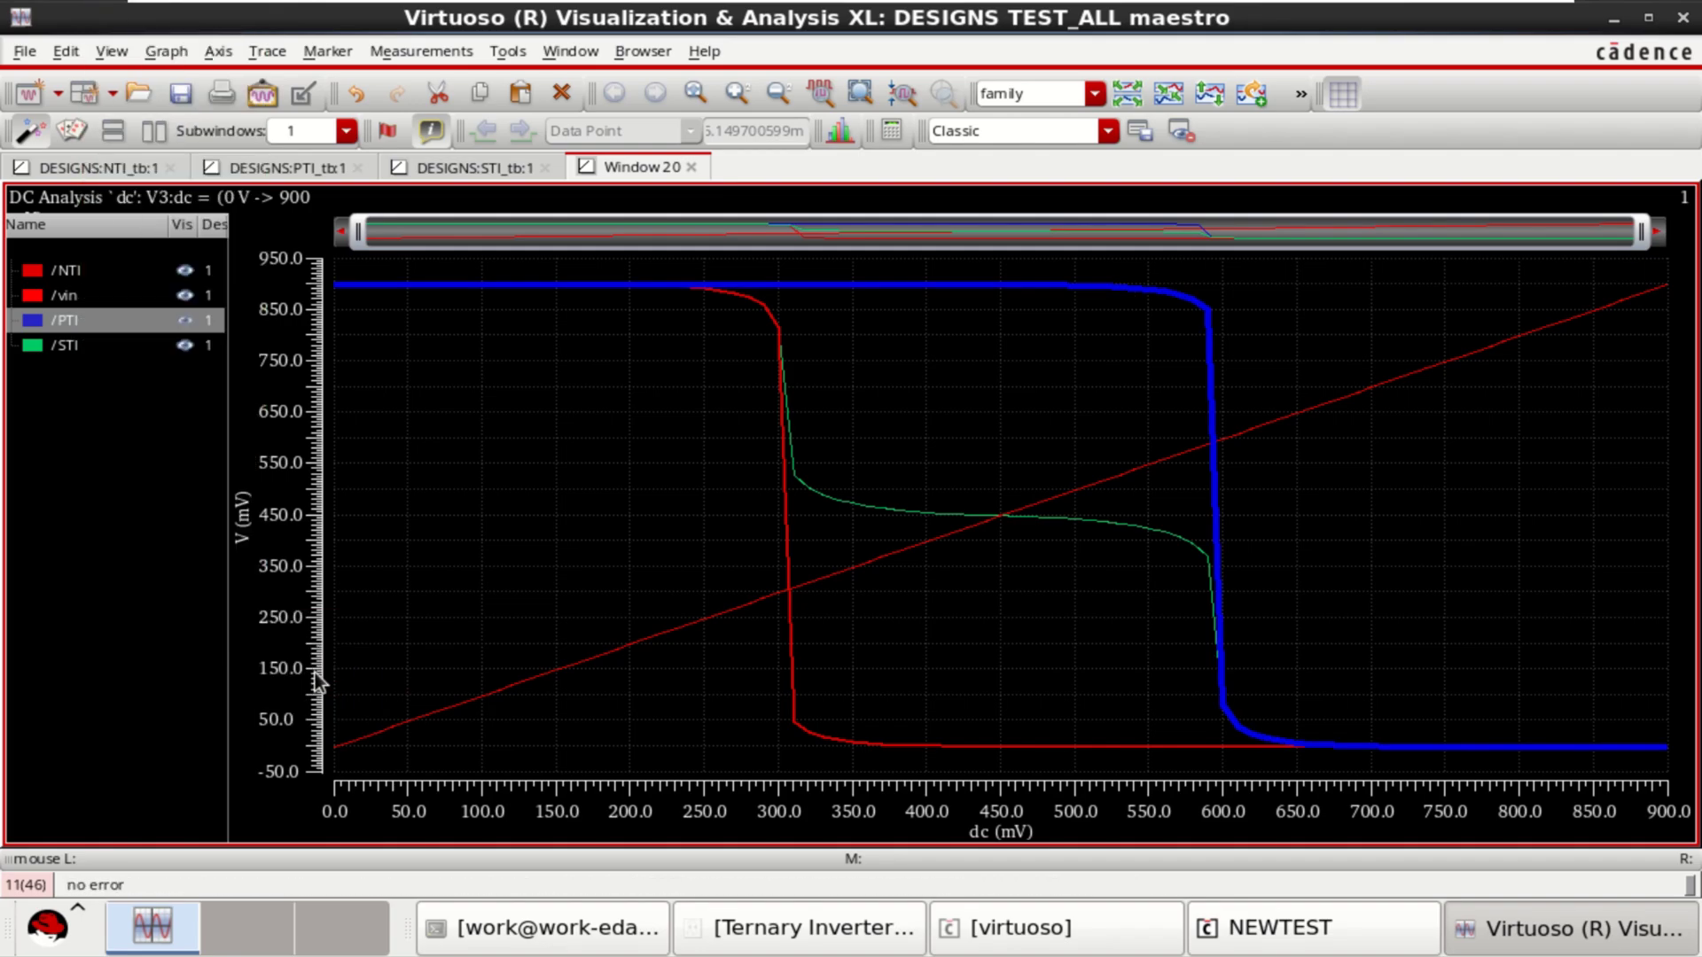
pyautogui.click(418, 512)
pyautogui.click(67, 275)
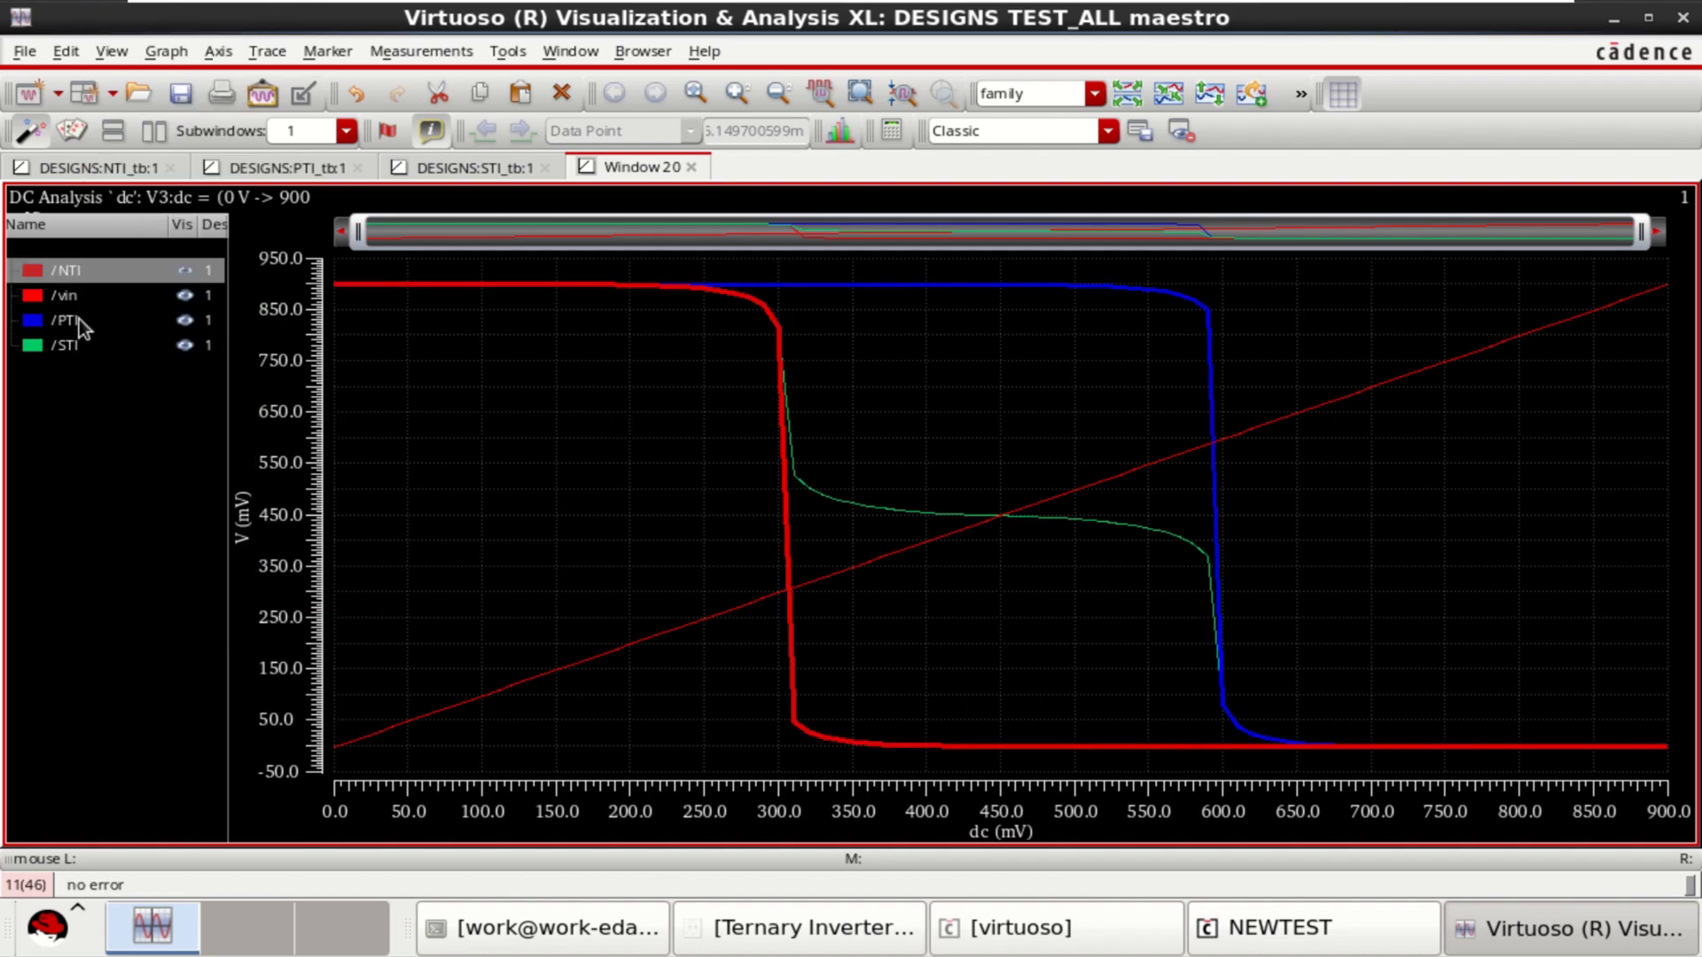
# Recolour the /STI curve magenta from its legend entry
pyautogui.click(71, 348)
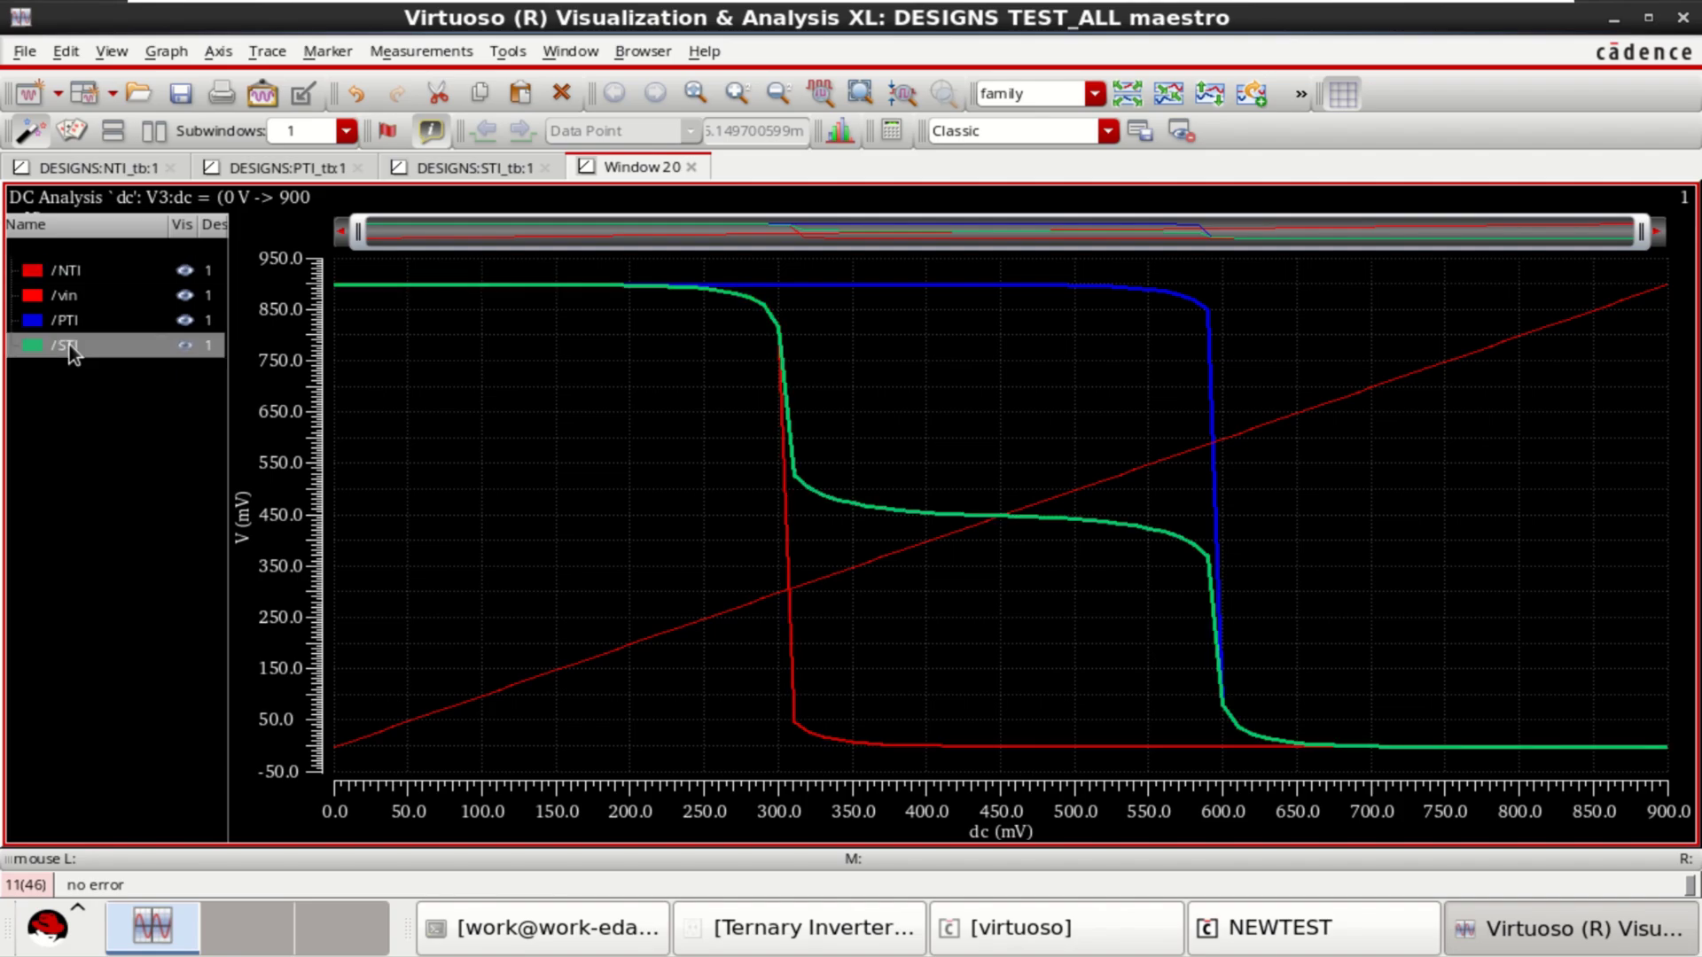
pyautogui.rightClick(69, 344)
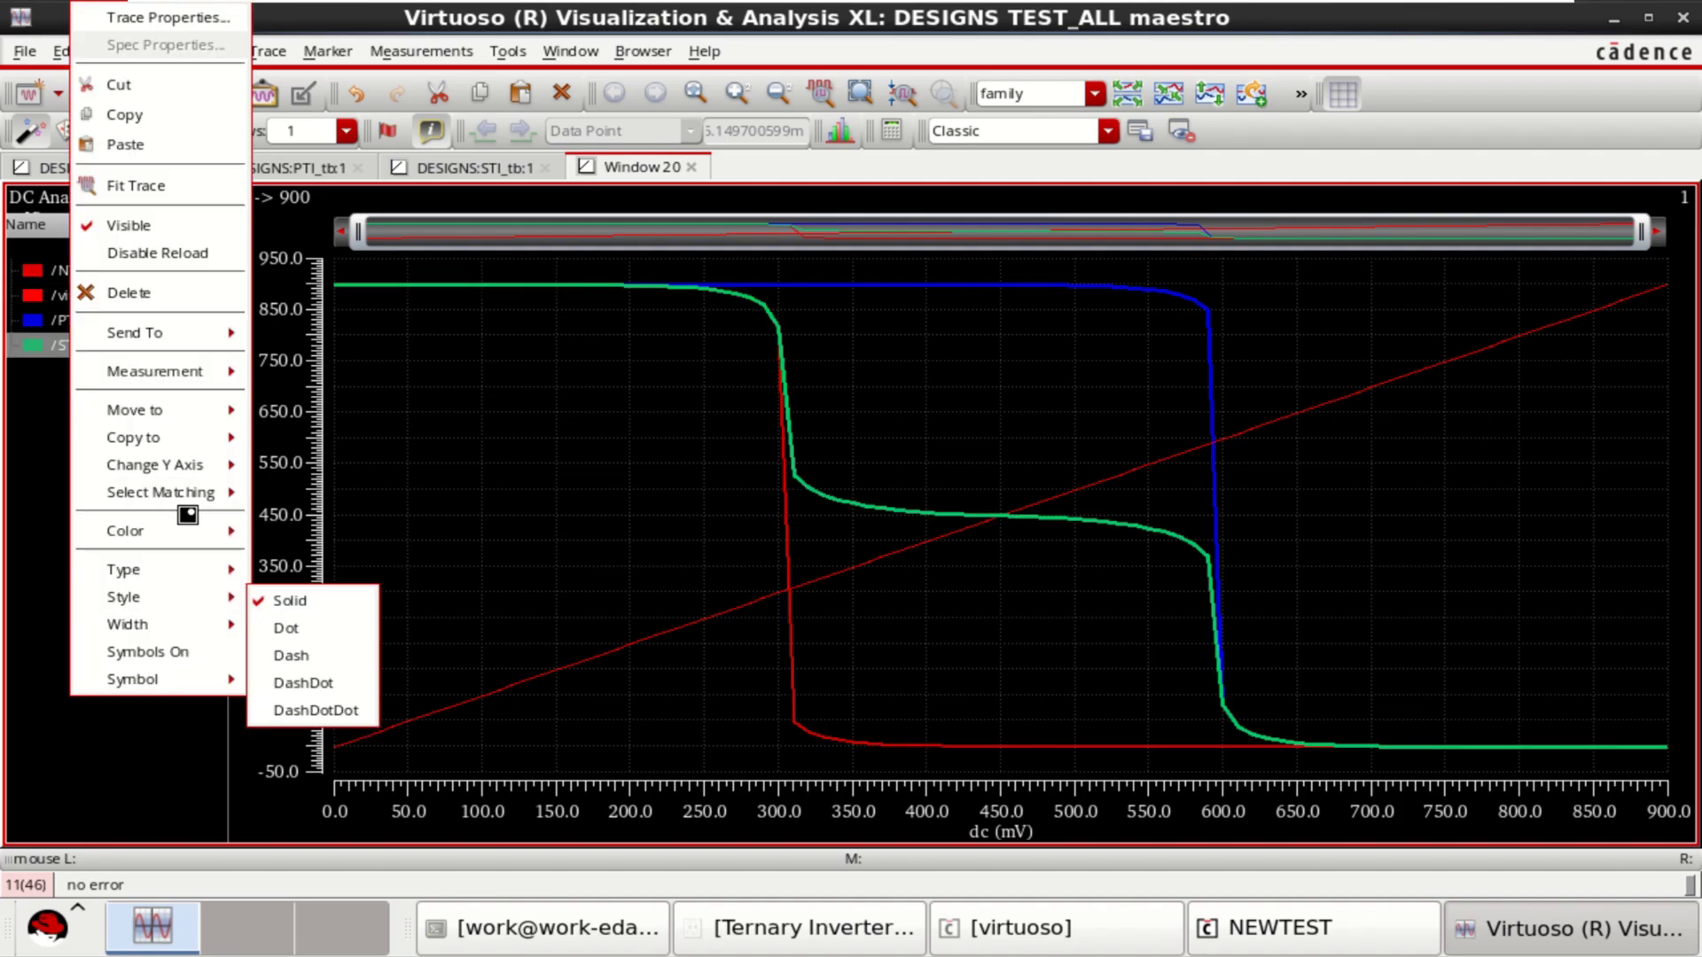
pyautogui.moveTo(182, 529)
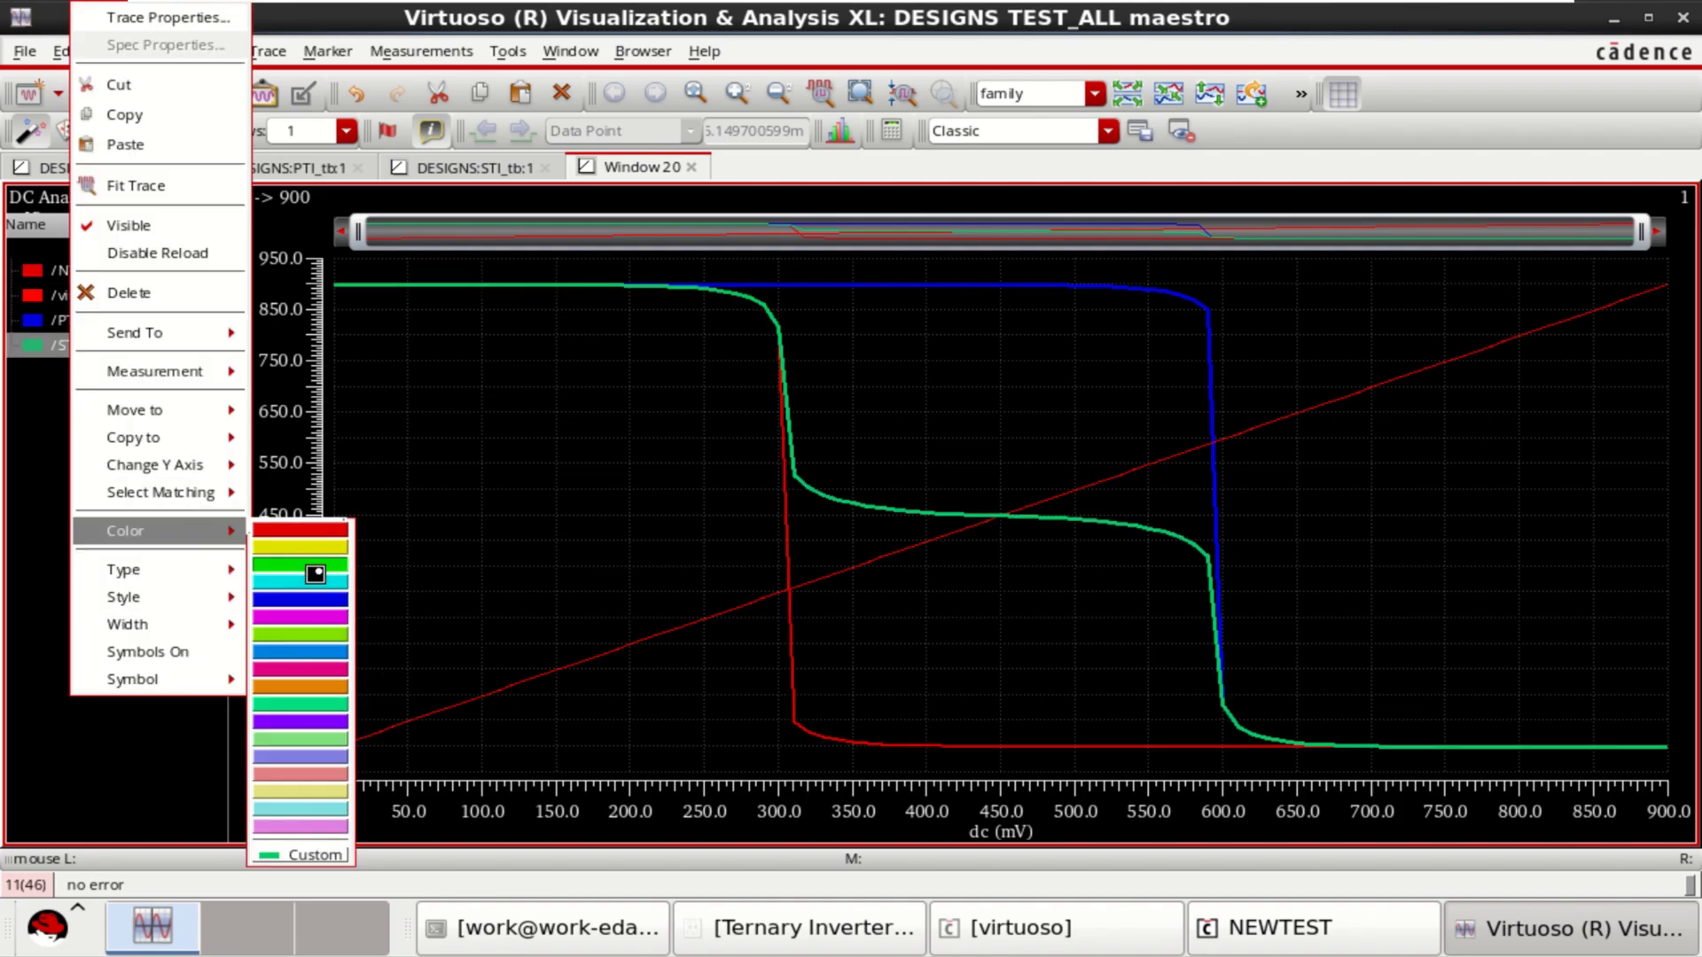
pyautogui.click(323, 620)
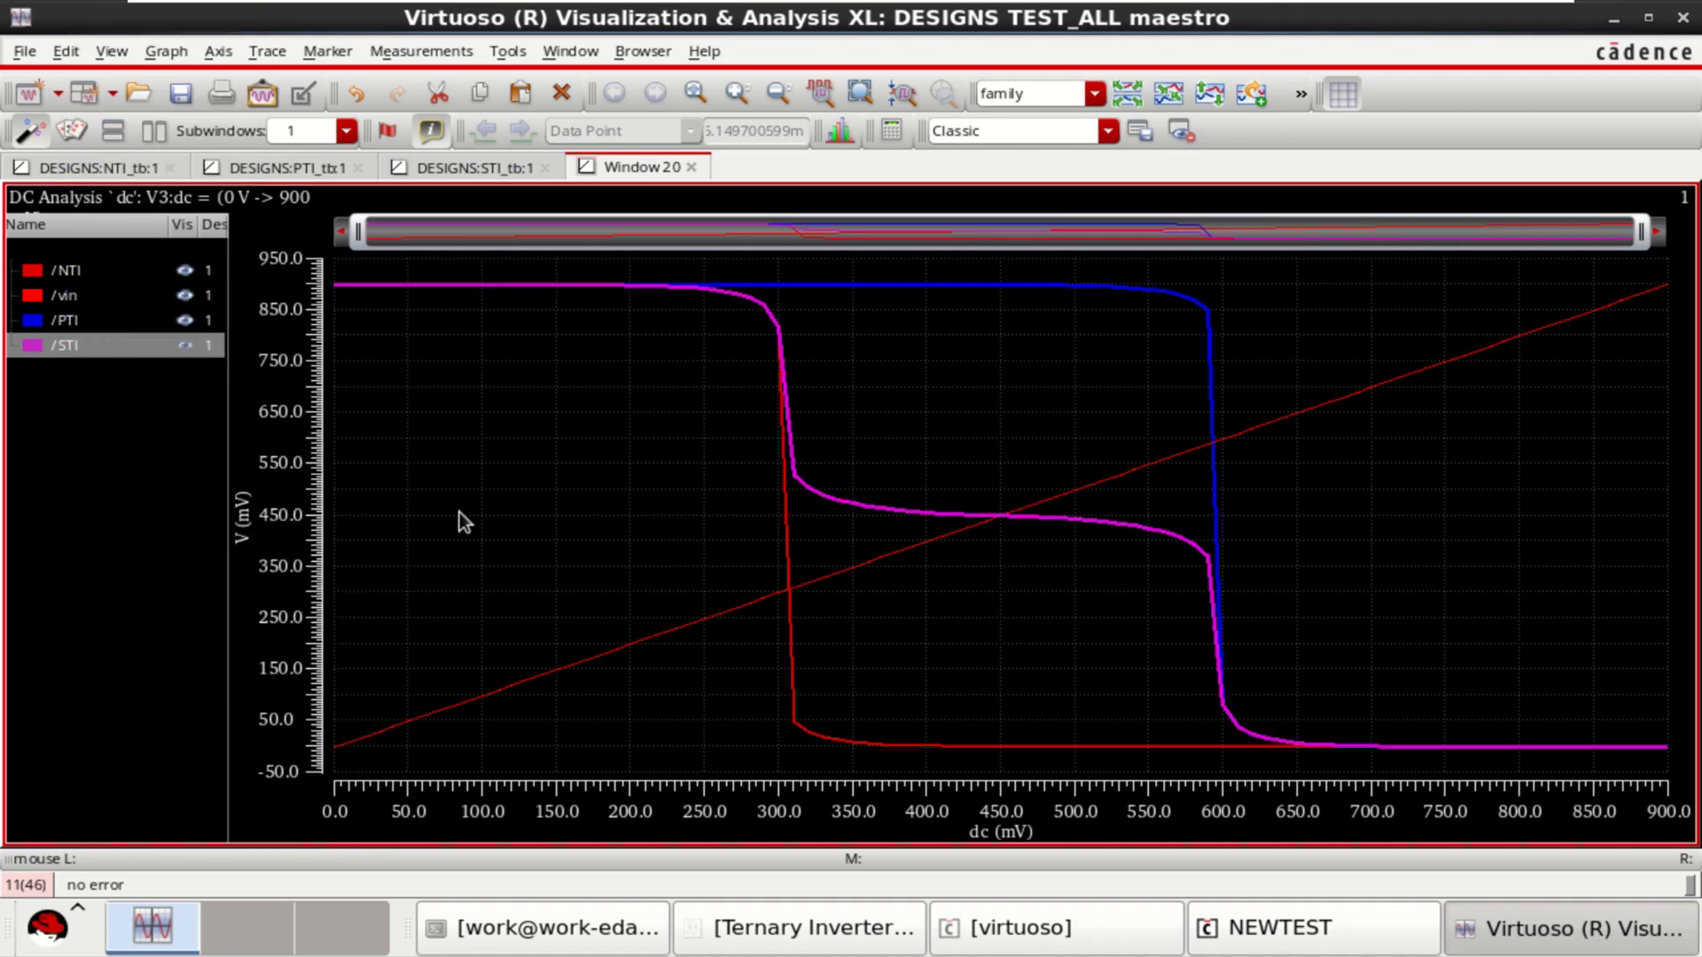
# Change the /NTI curve's colour to green
pyautogui.keyDown('ctrl'); pyautogui.click(78, 299); pyautogui.keyUp('ctrl')
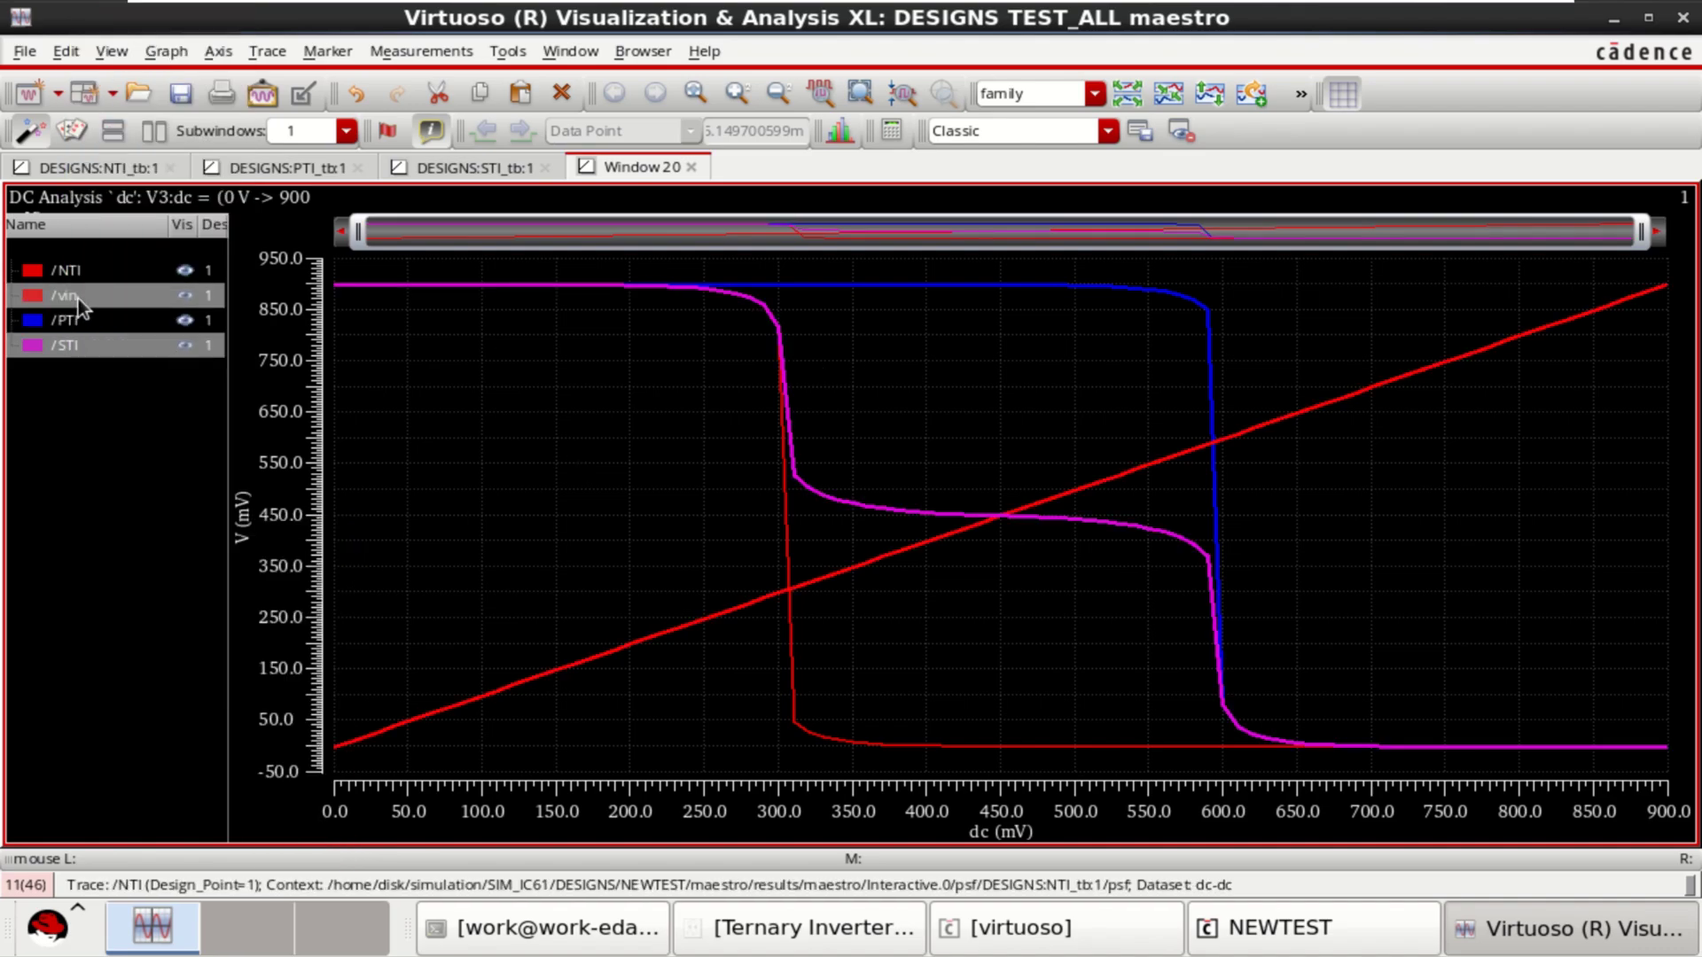
pyautogui.keyDown('ctrl'); pyautogui.click(87, 272); pyautogui.keyUp('ctrl')
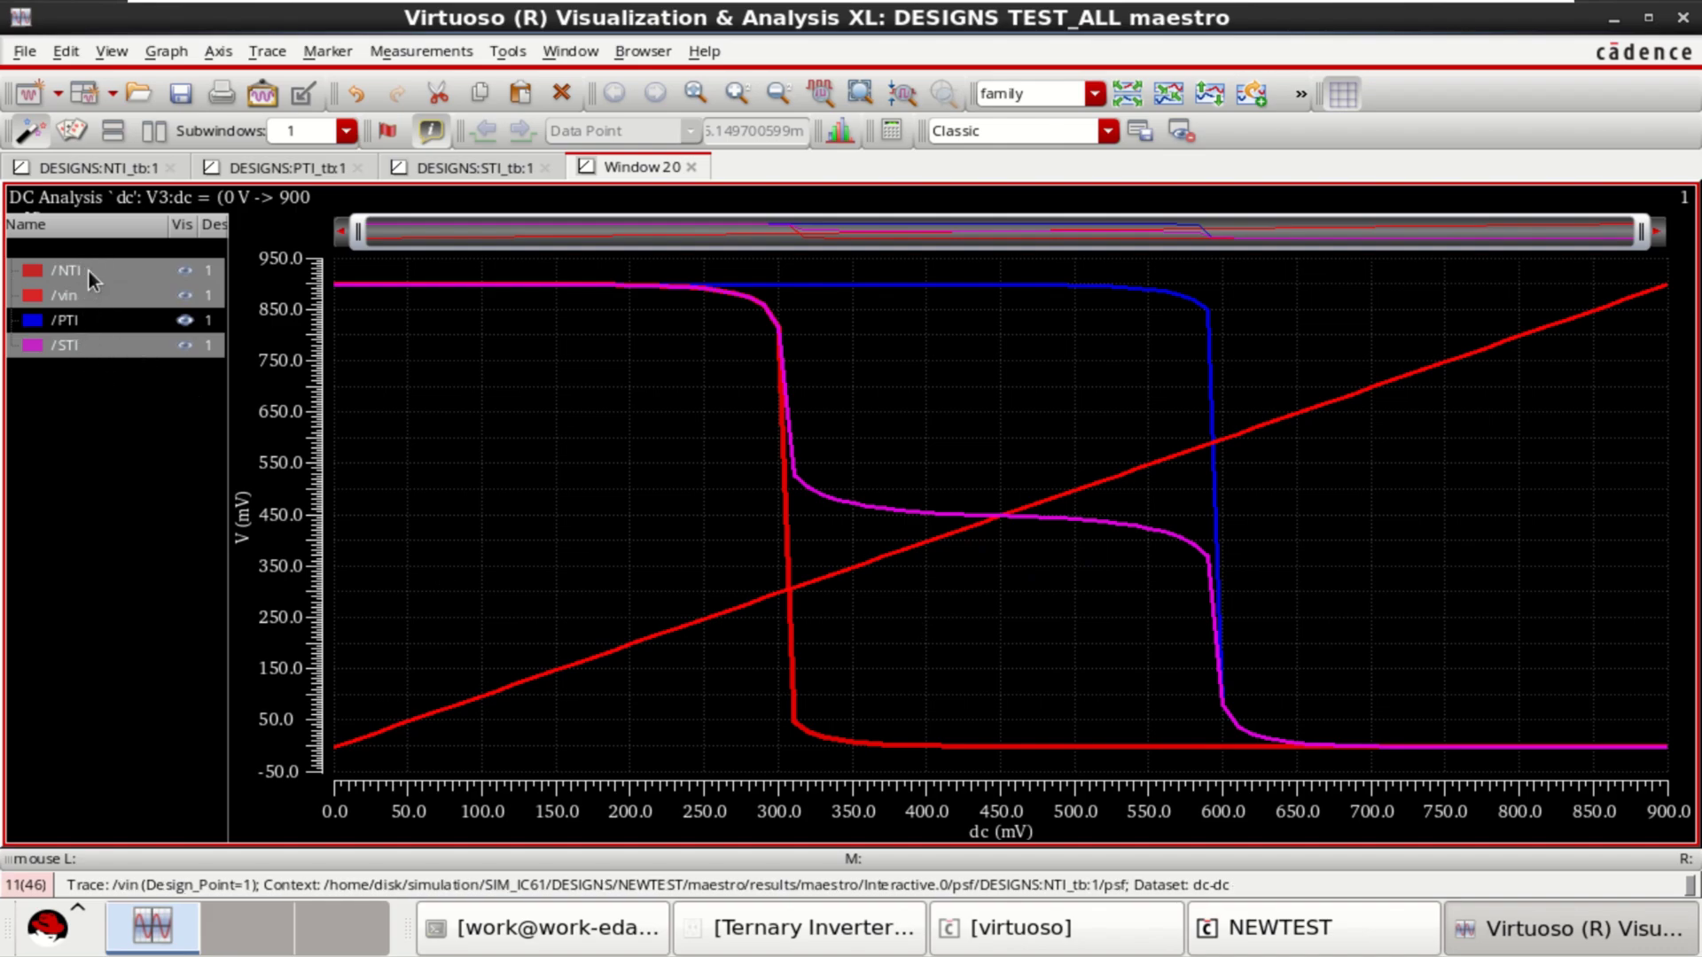
pyautogui.click(111, 390)
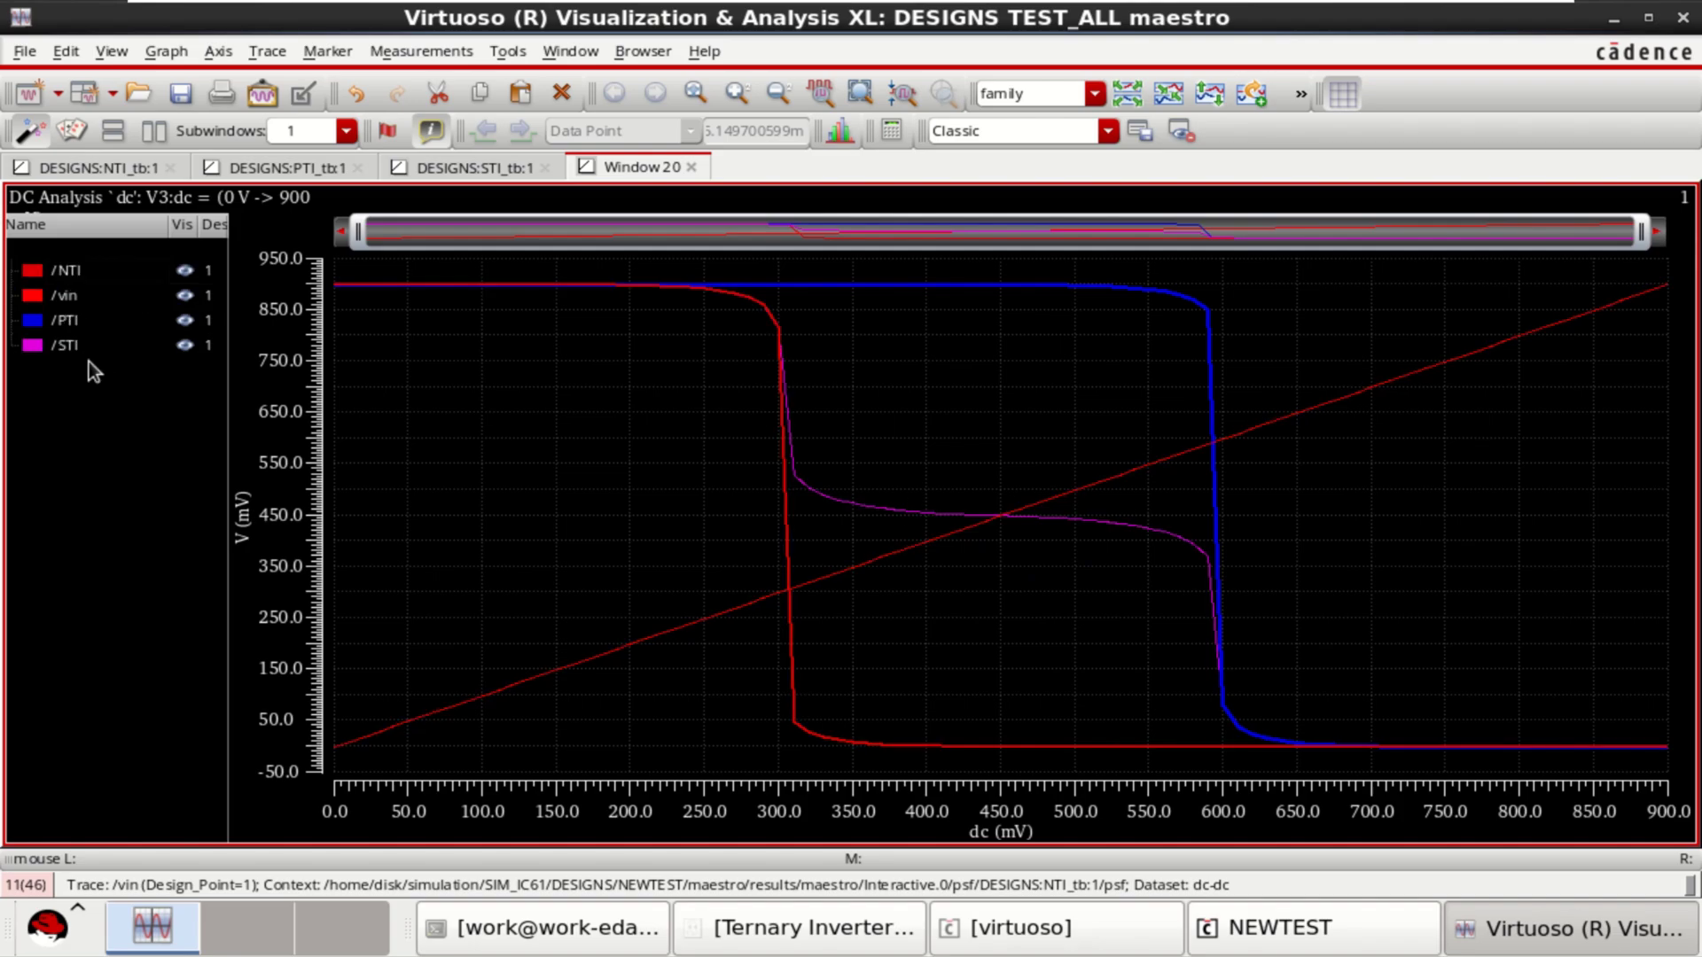
pyautogui.click(97, 273)
pyautogui.rightClick(100, 268)
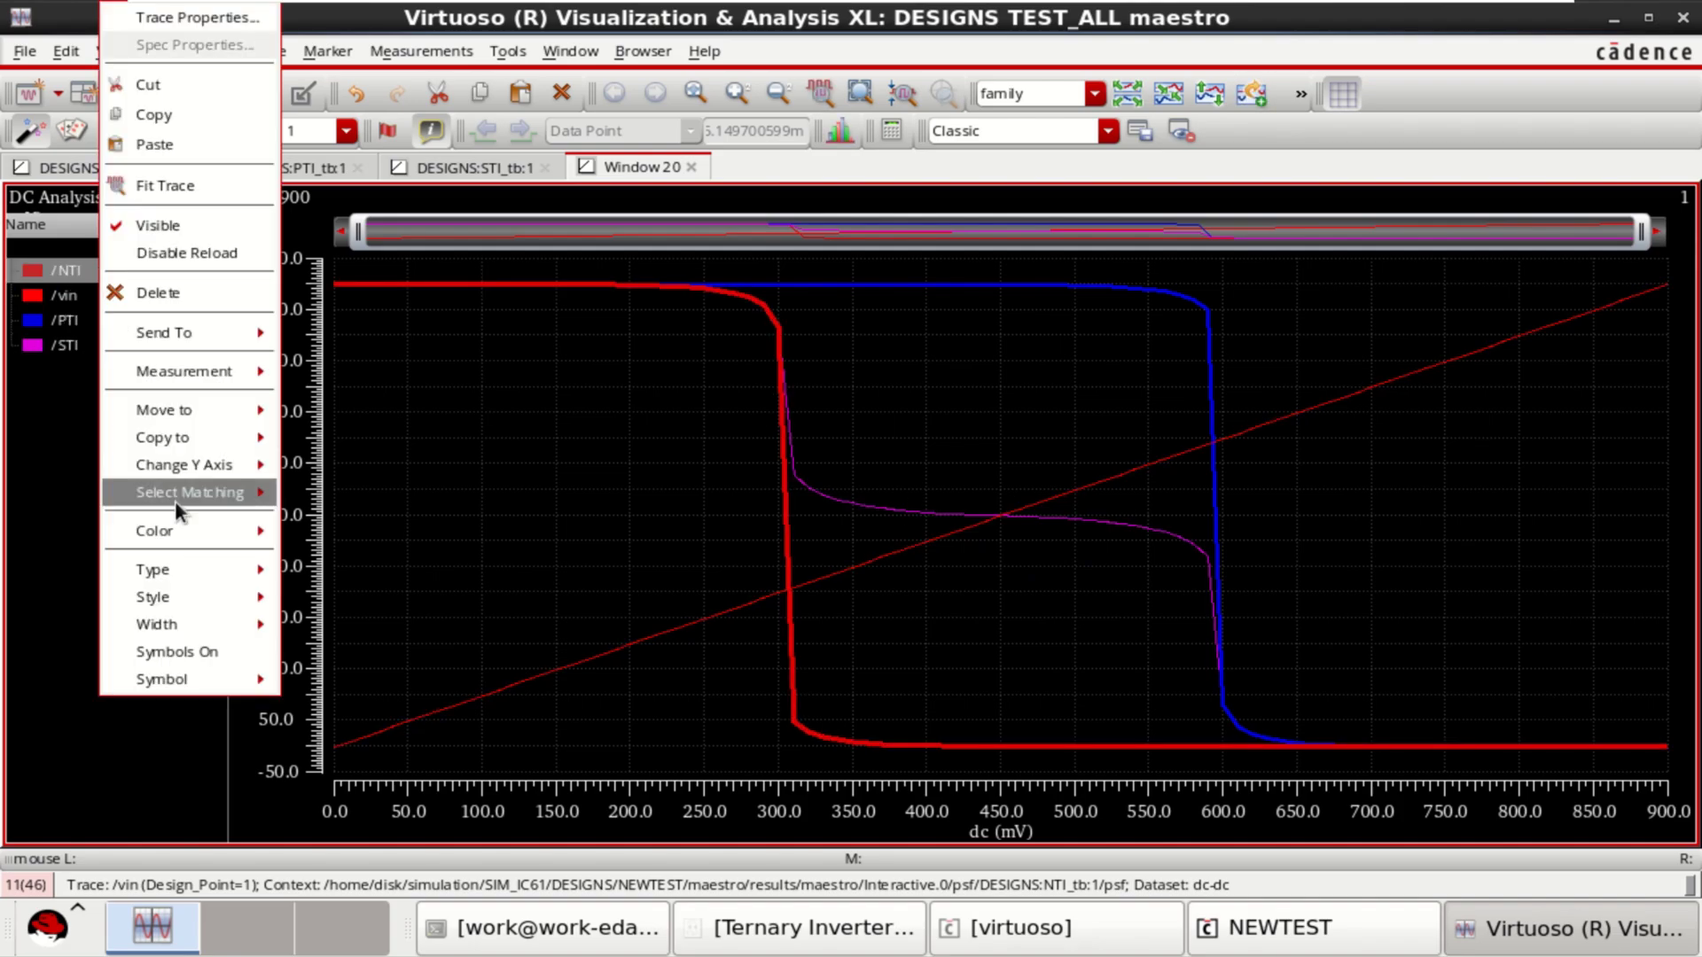
pyautogui.moveTo(199, 529)
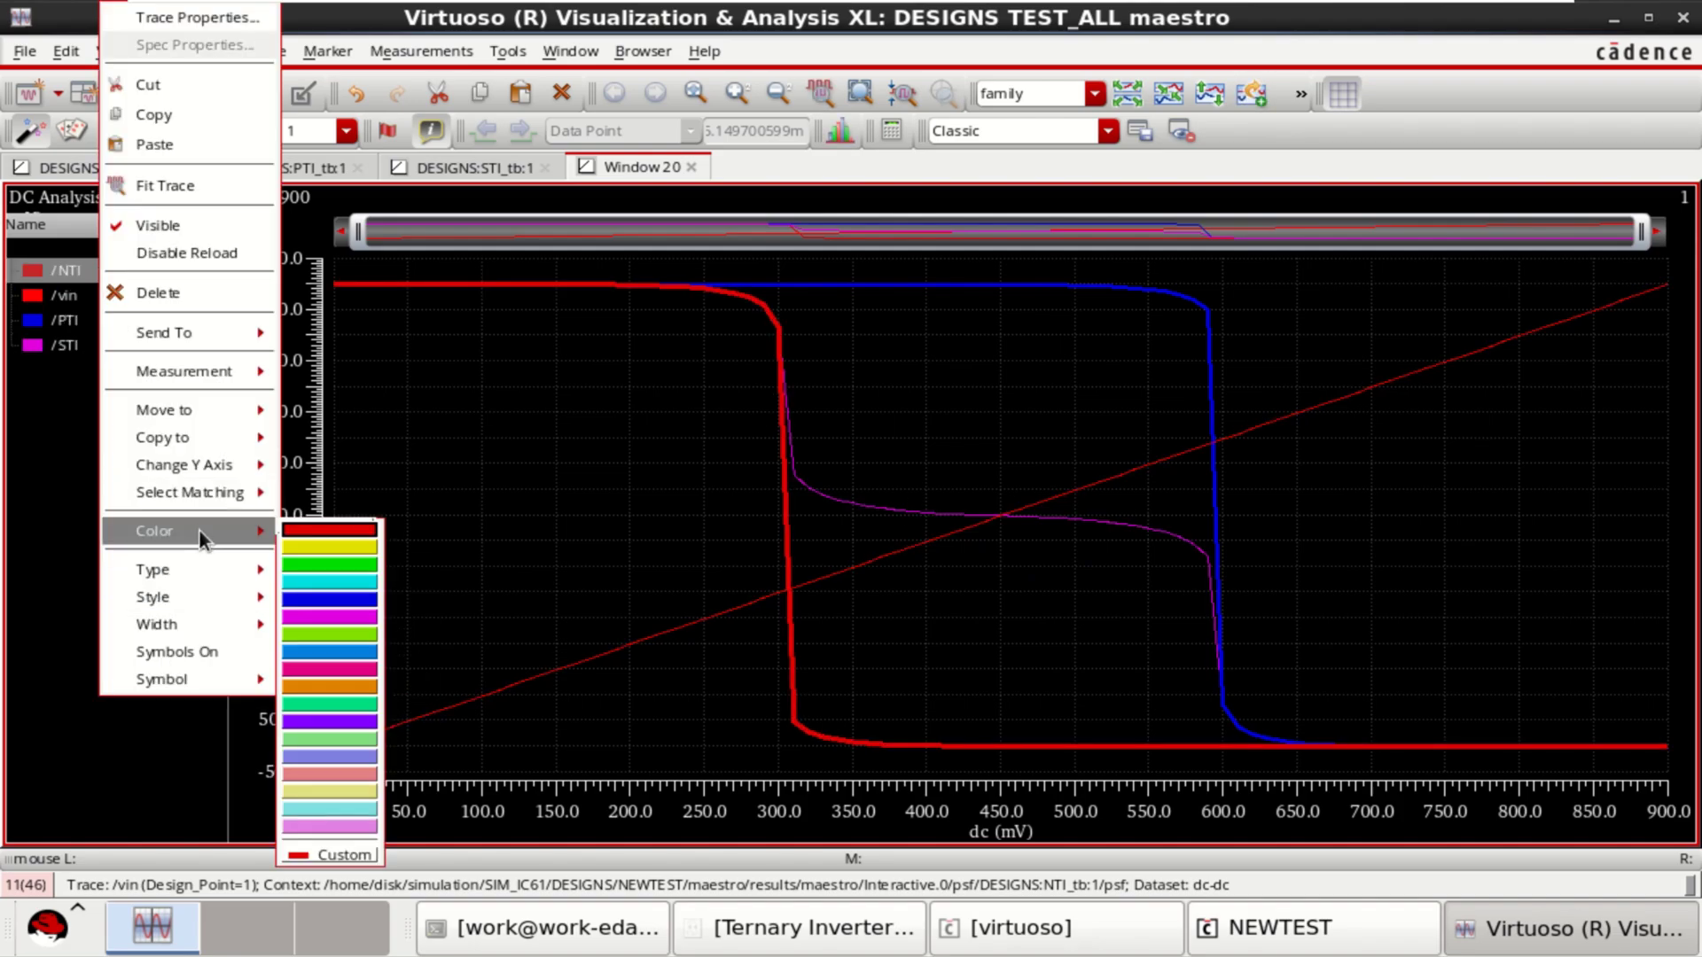
pyautogui.click(339, 565)
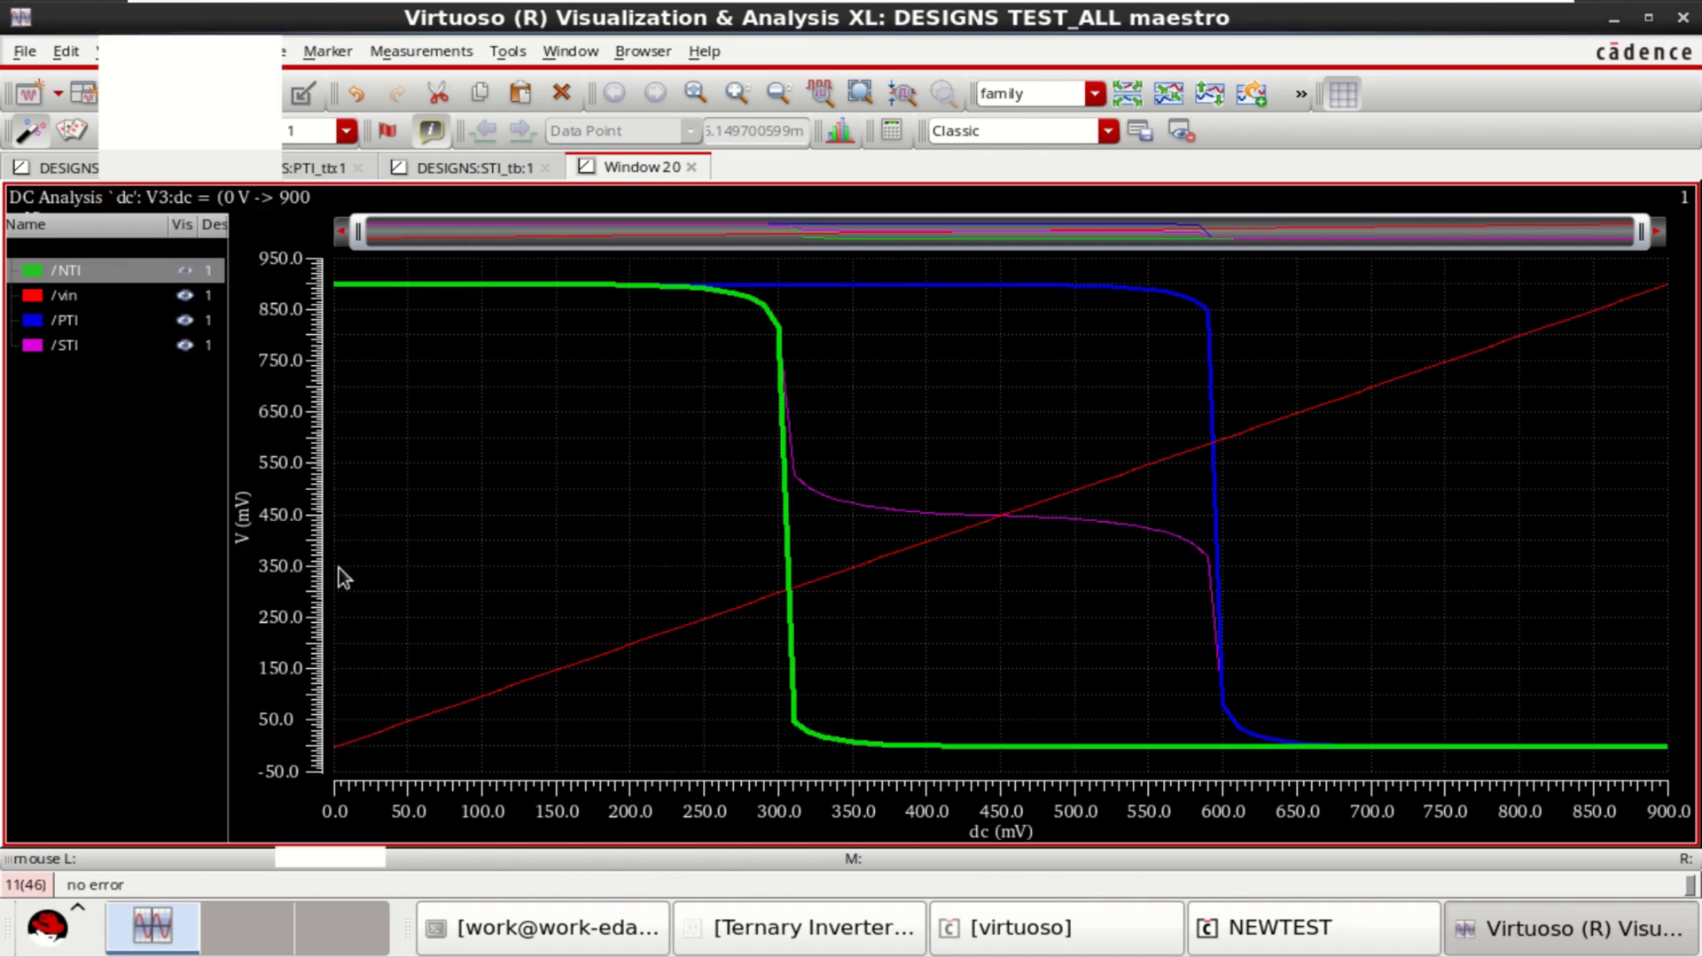
# Select all four curves together: /NTI, /PTI, /STI and /vin
pyautogui.click(93, 273)
pyautogui.keyDown('ctrl'); pyautogui.click(74, 319); pyautogui.keyUp('ctrl')
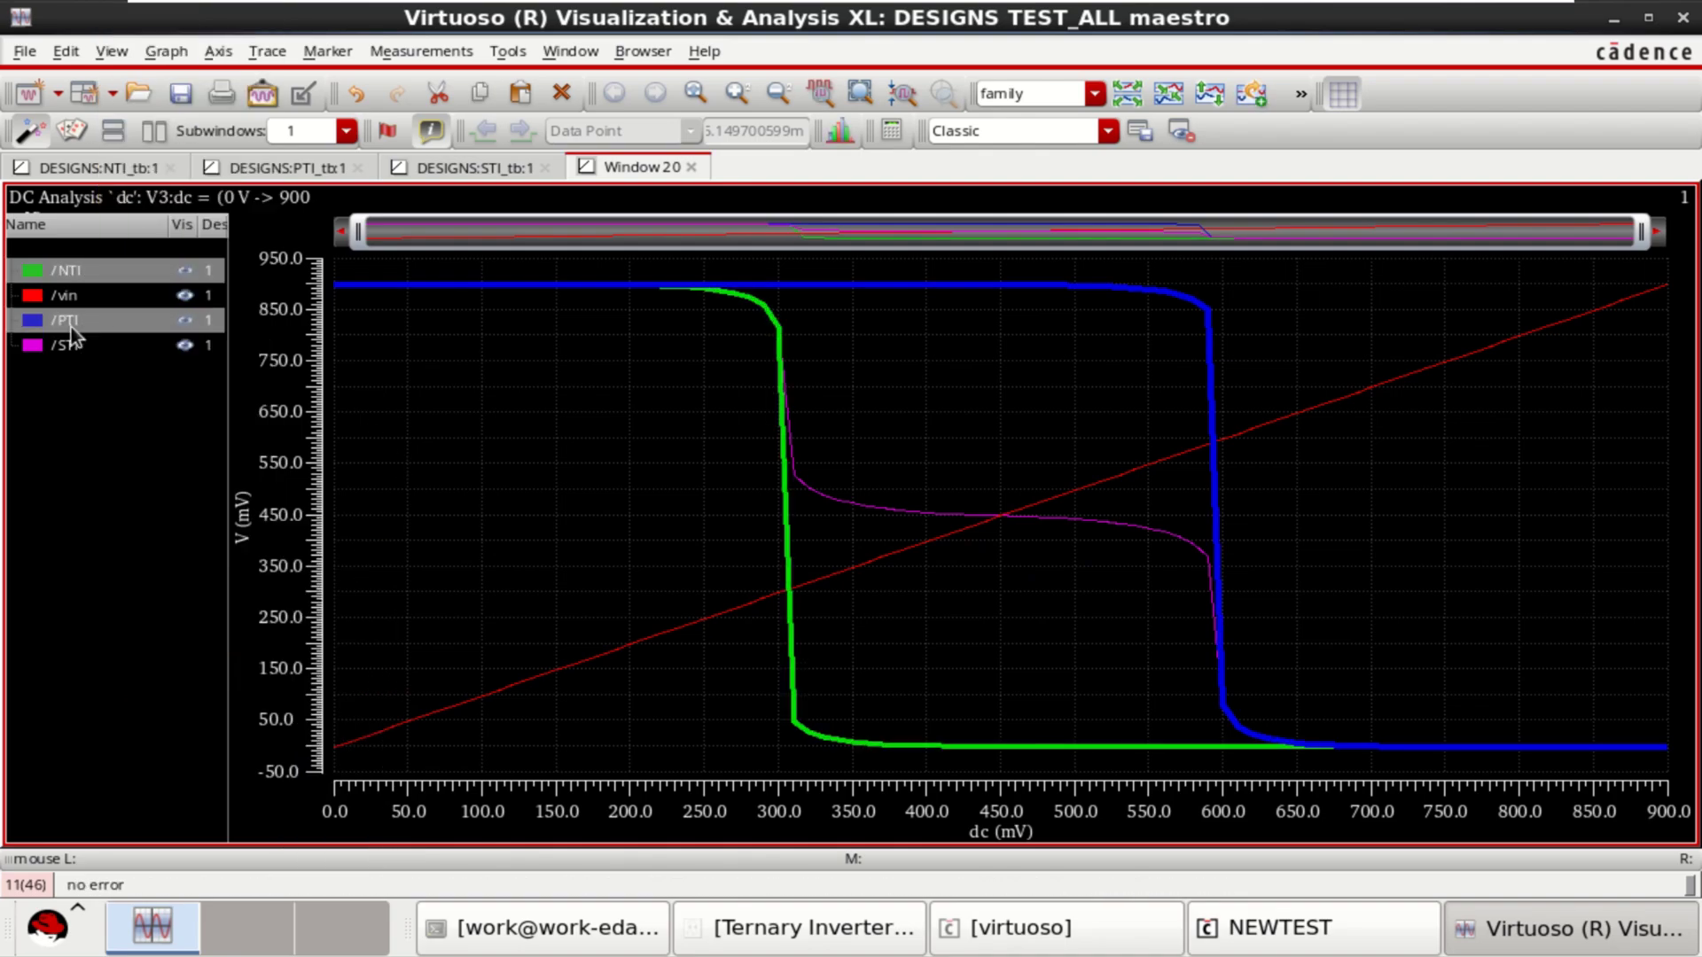
pyautogui.keyDown('ctrl'); pyautogui.click(67, 344); pyautogui.keyUp('ctrl')
pyautogui.keyDown('ctrl'); pyautogui.click(67, 295); pyautogui.keyUp('ctrl')
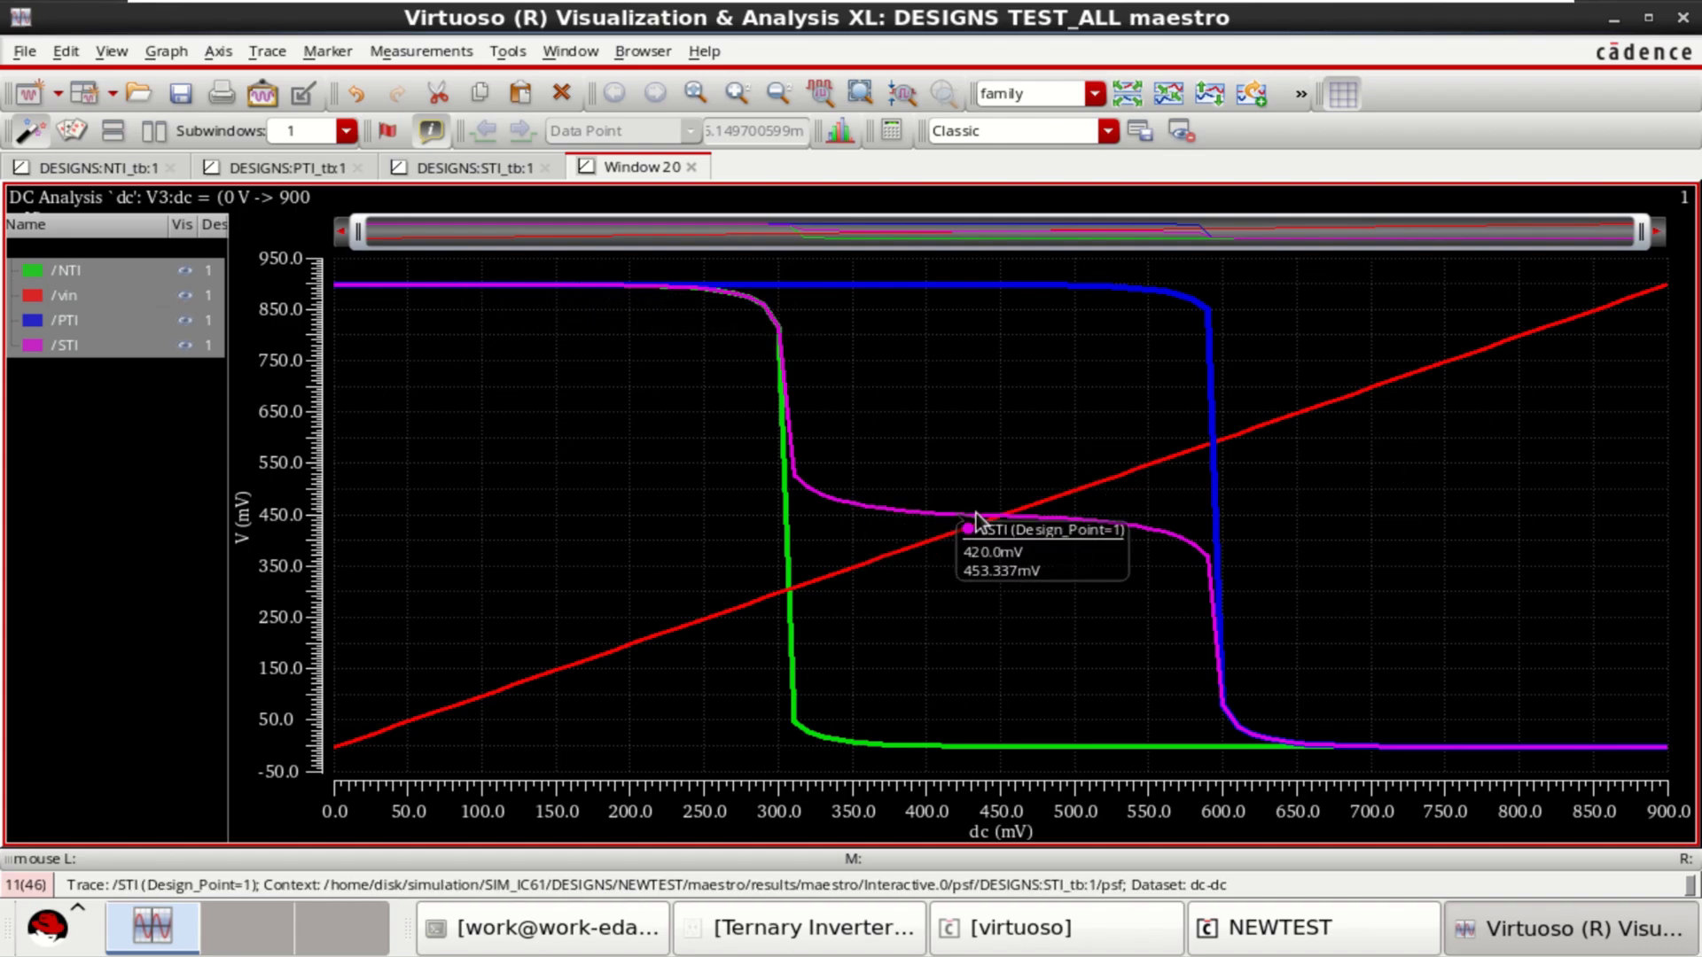
pyautogui.moveTo(1000, 523)
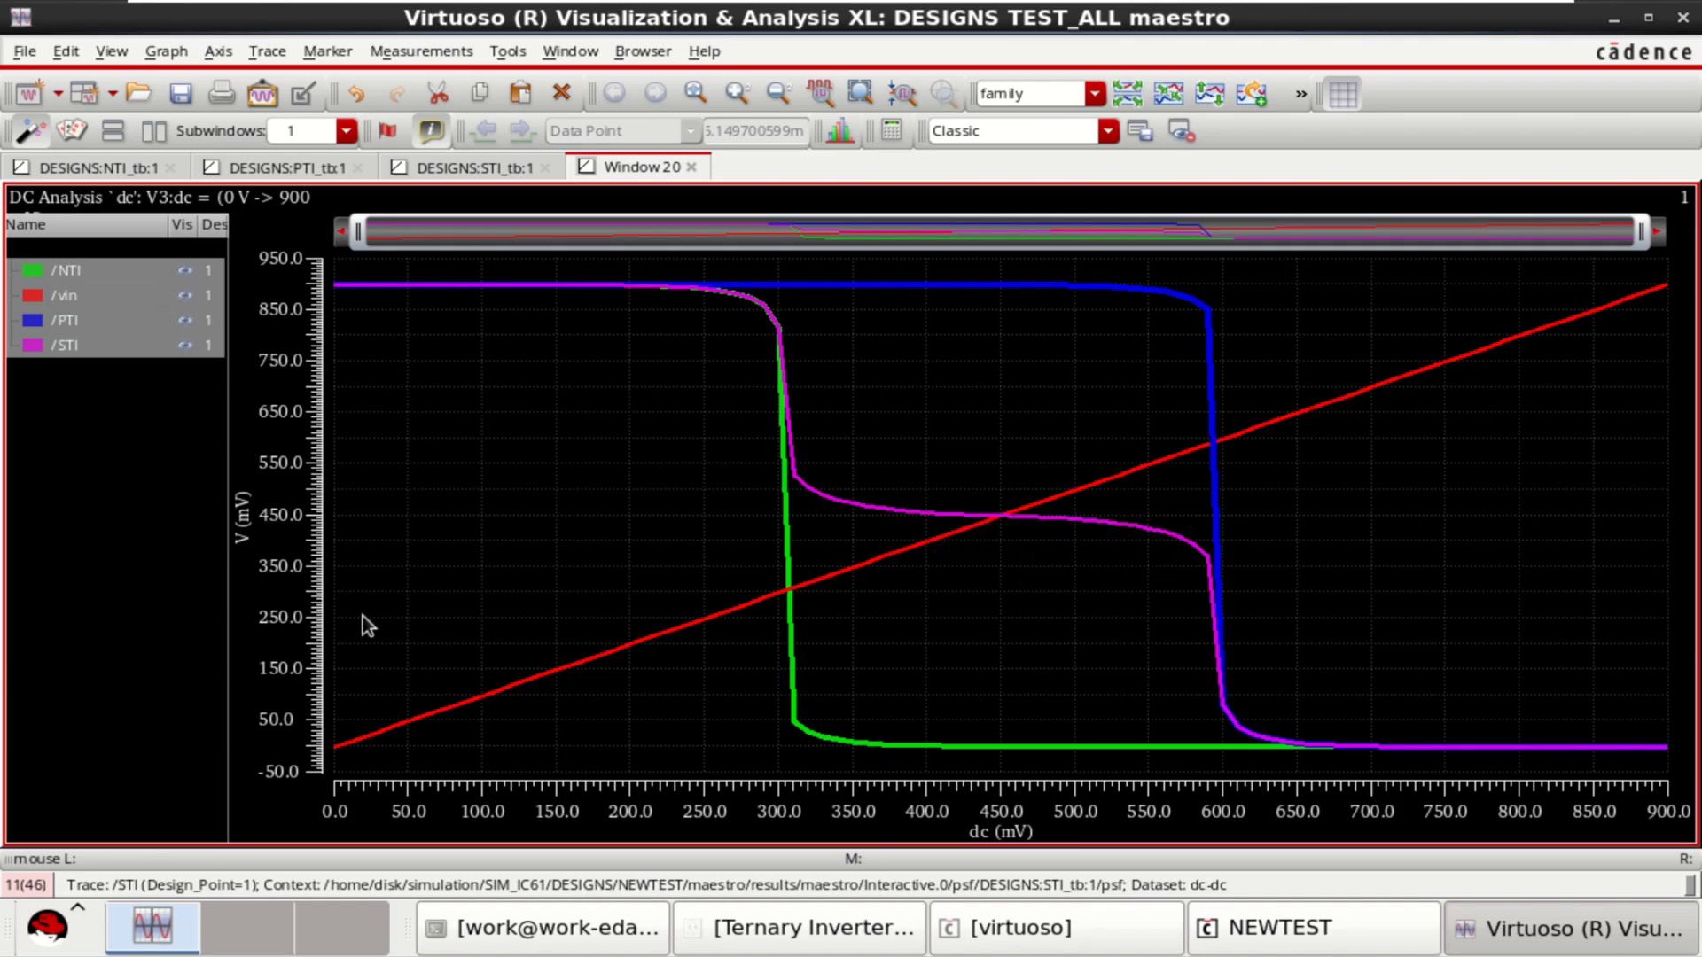
pyautogui.moveTo(460, 286)
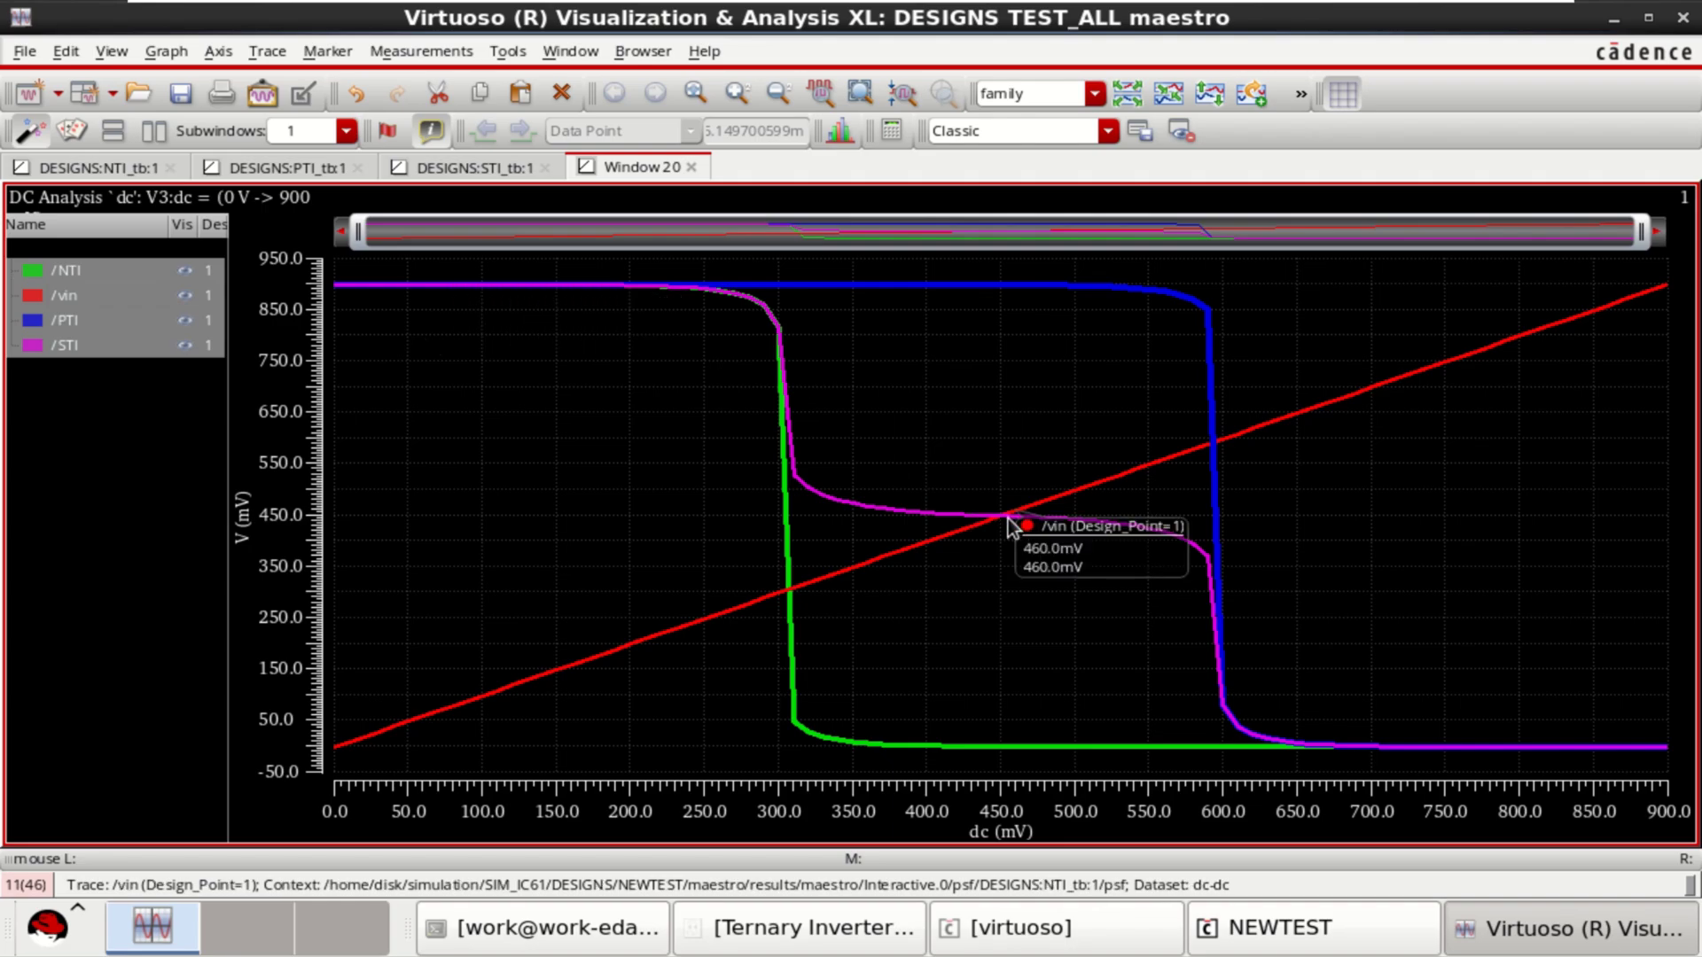
pyautogui.moveTo(1466, 752)
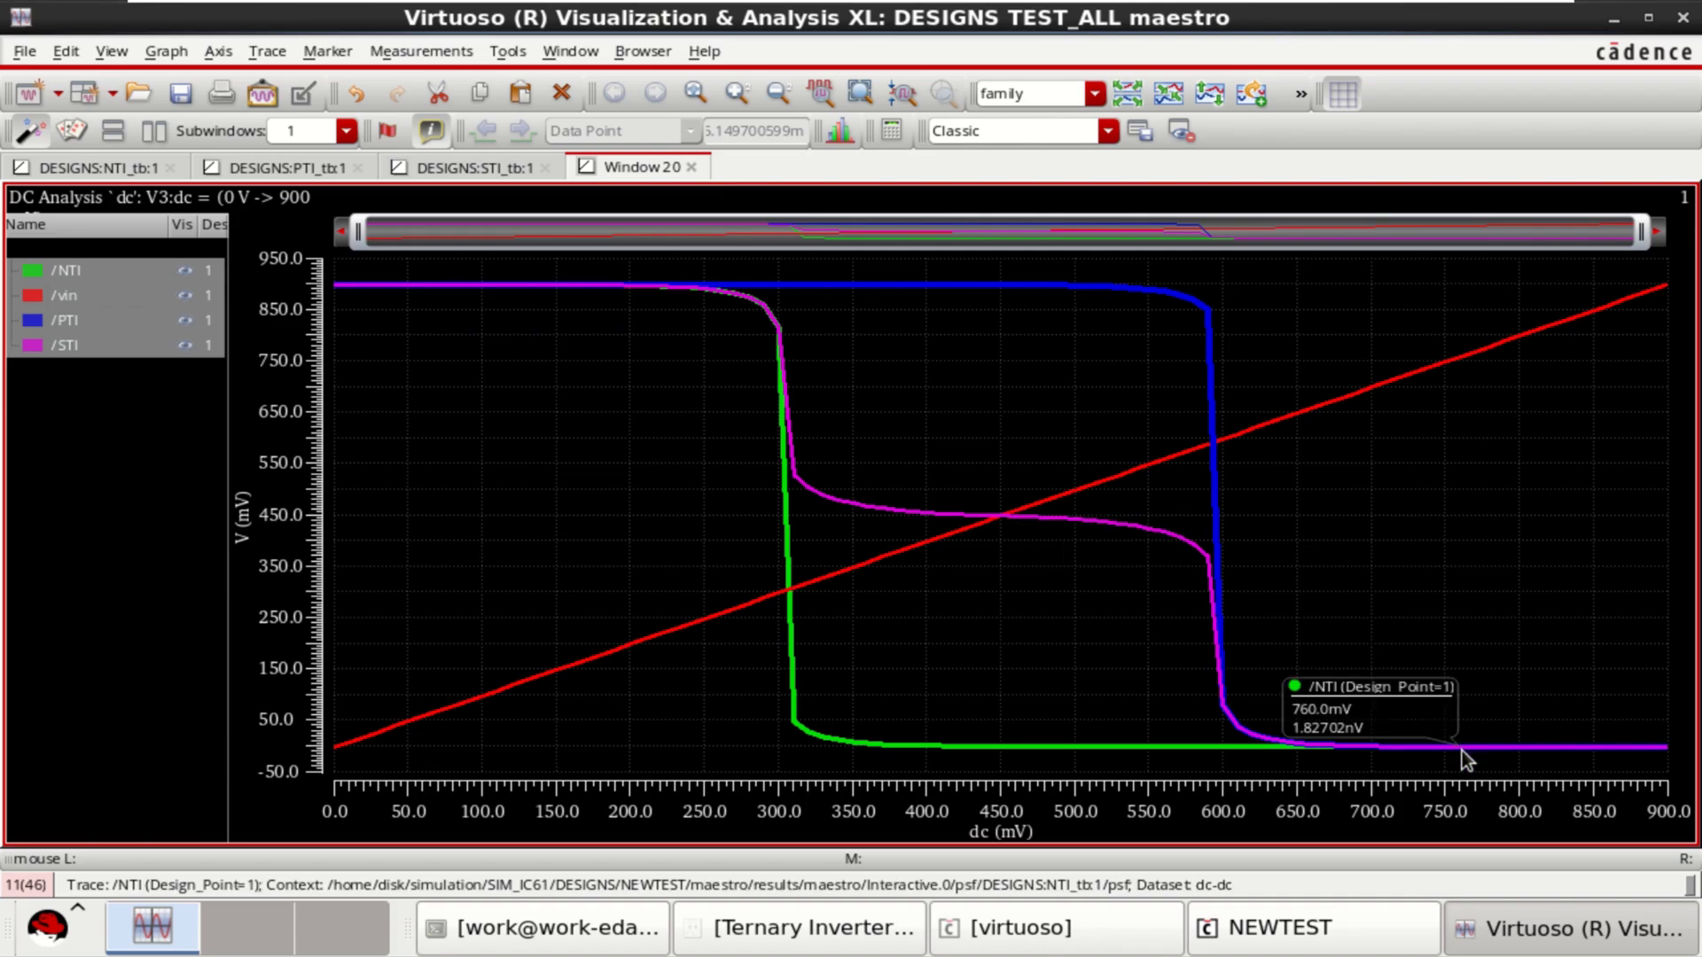